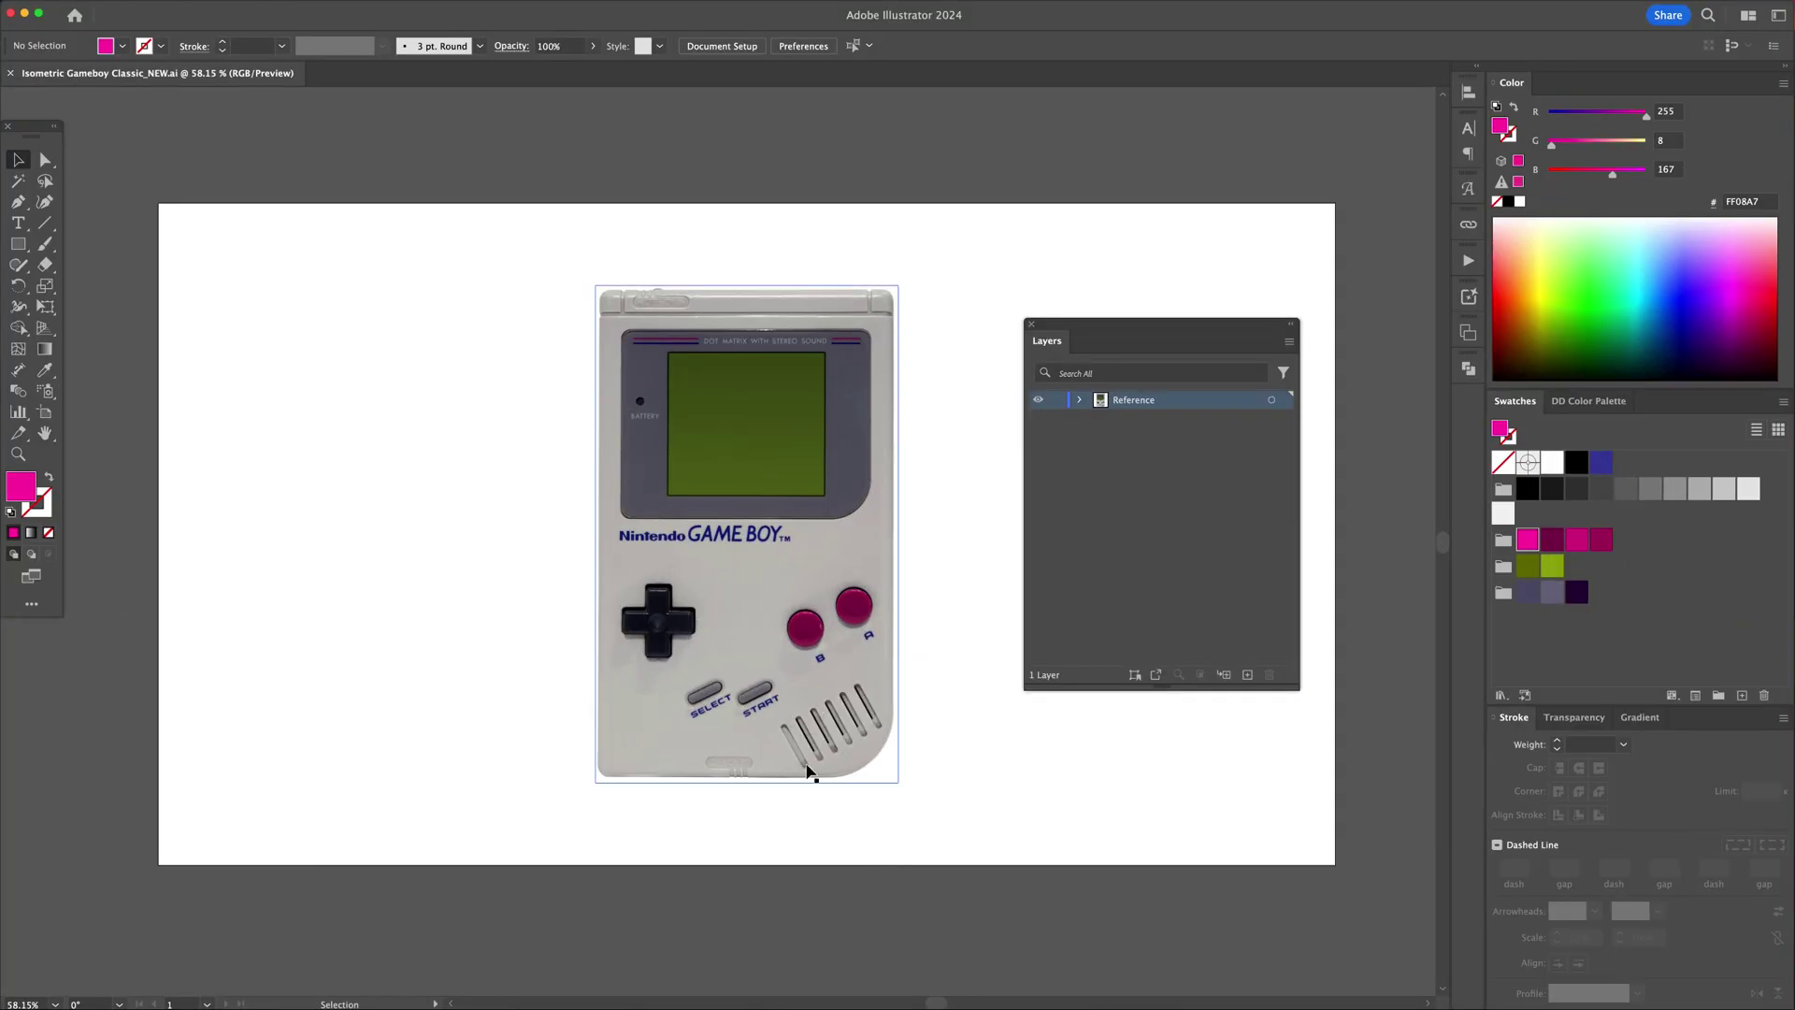
Step: Turn the Reference layer into a template layer with its image dimmed
{"action": "double_click", "coordinate": [1100, 400]}
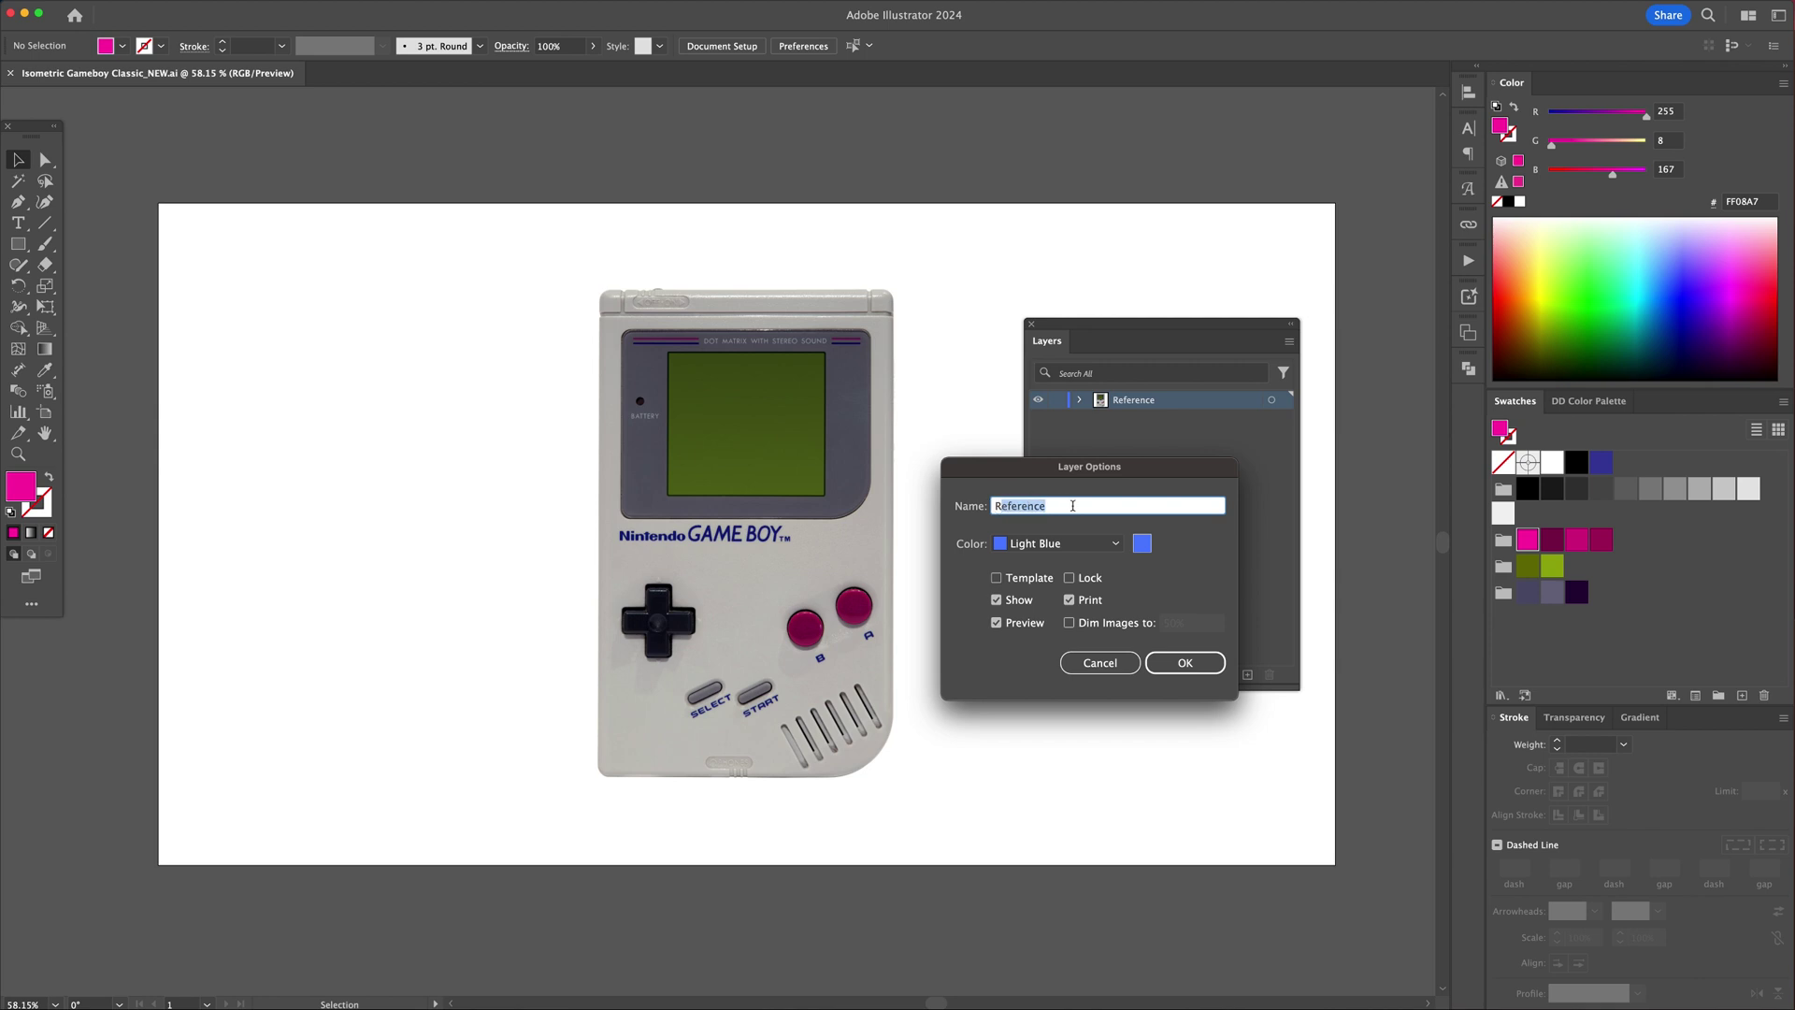
{"action": "left_click", "coordinate": [1015, 579]}
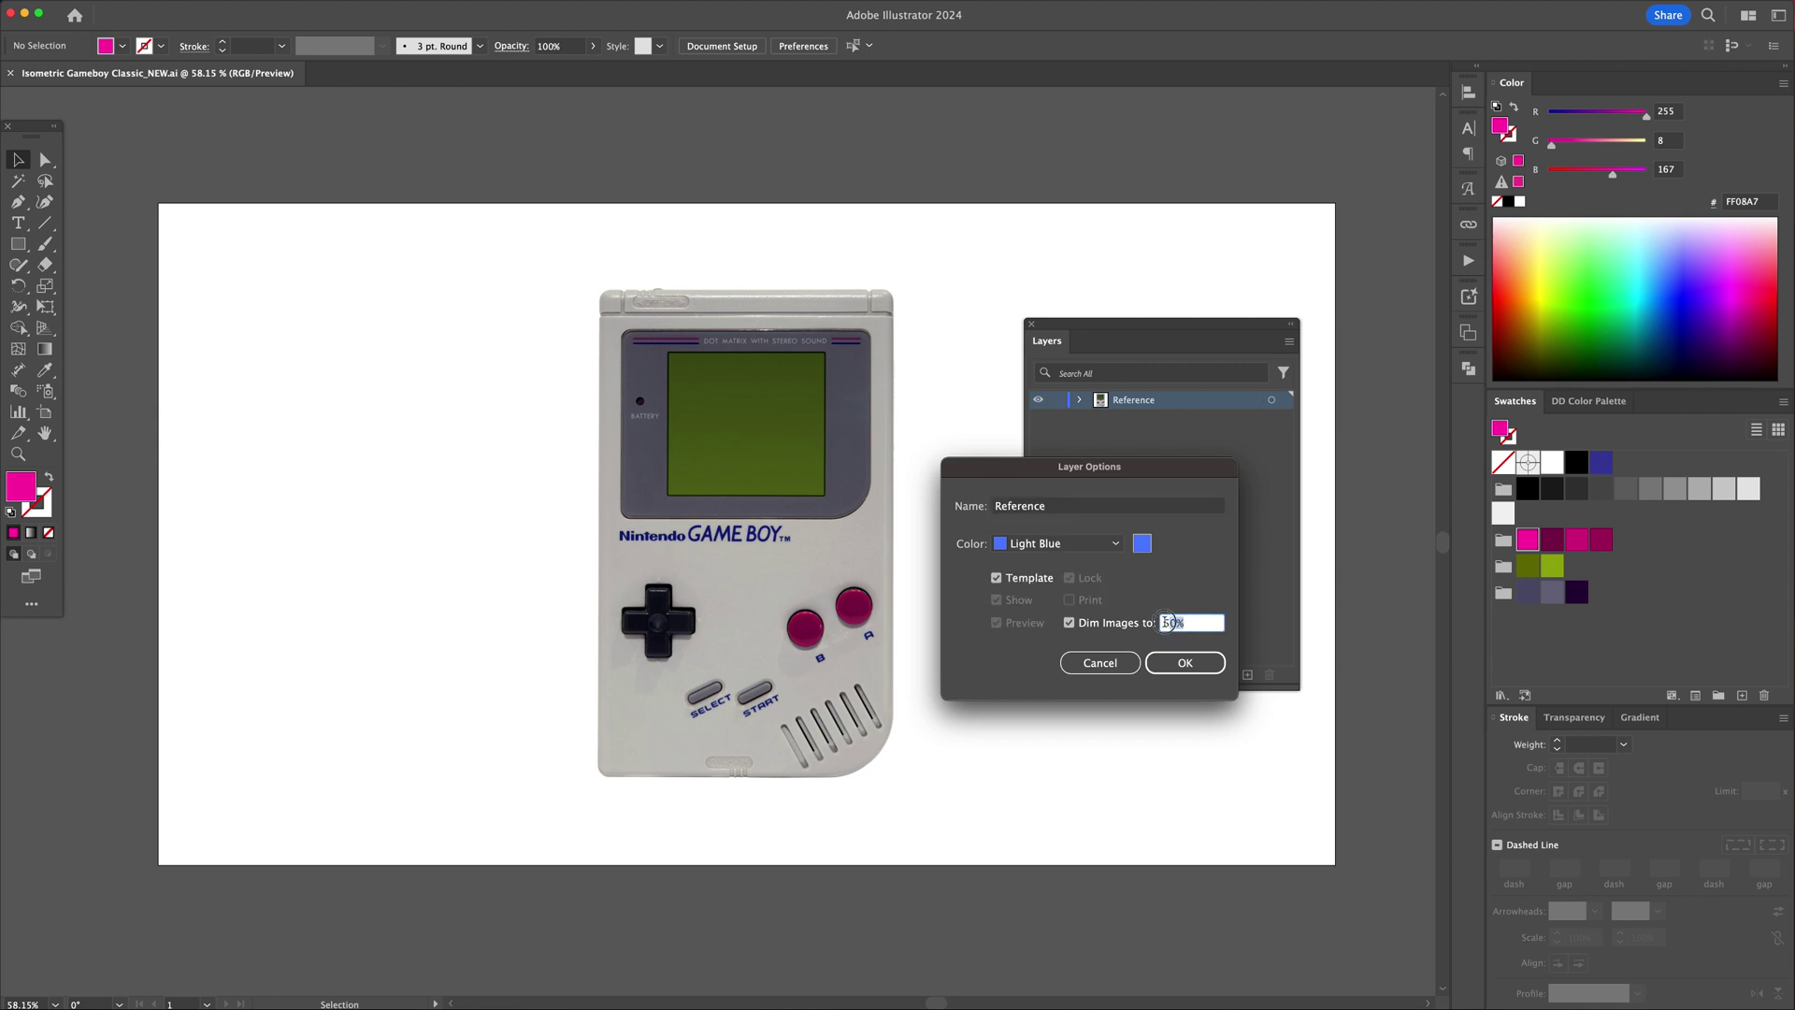
{"action": "left_click", "coordinate": [1186, 663]}
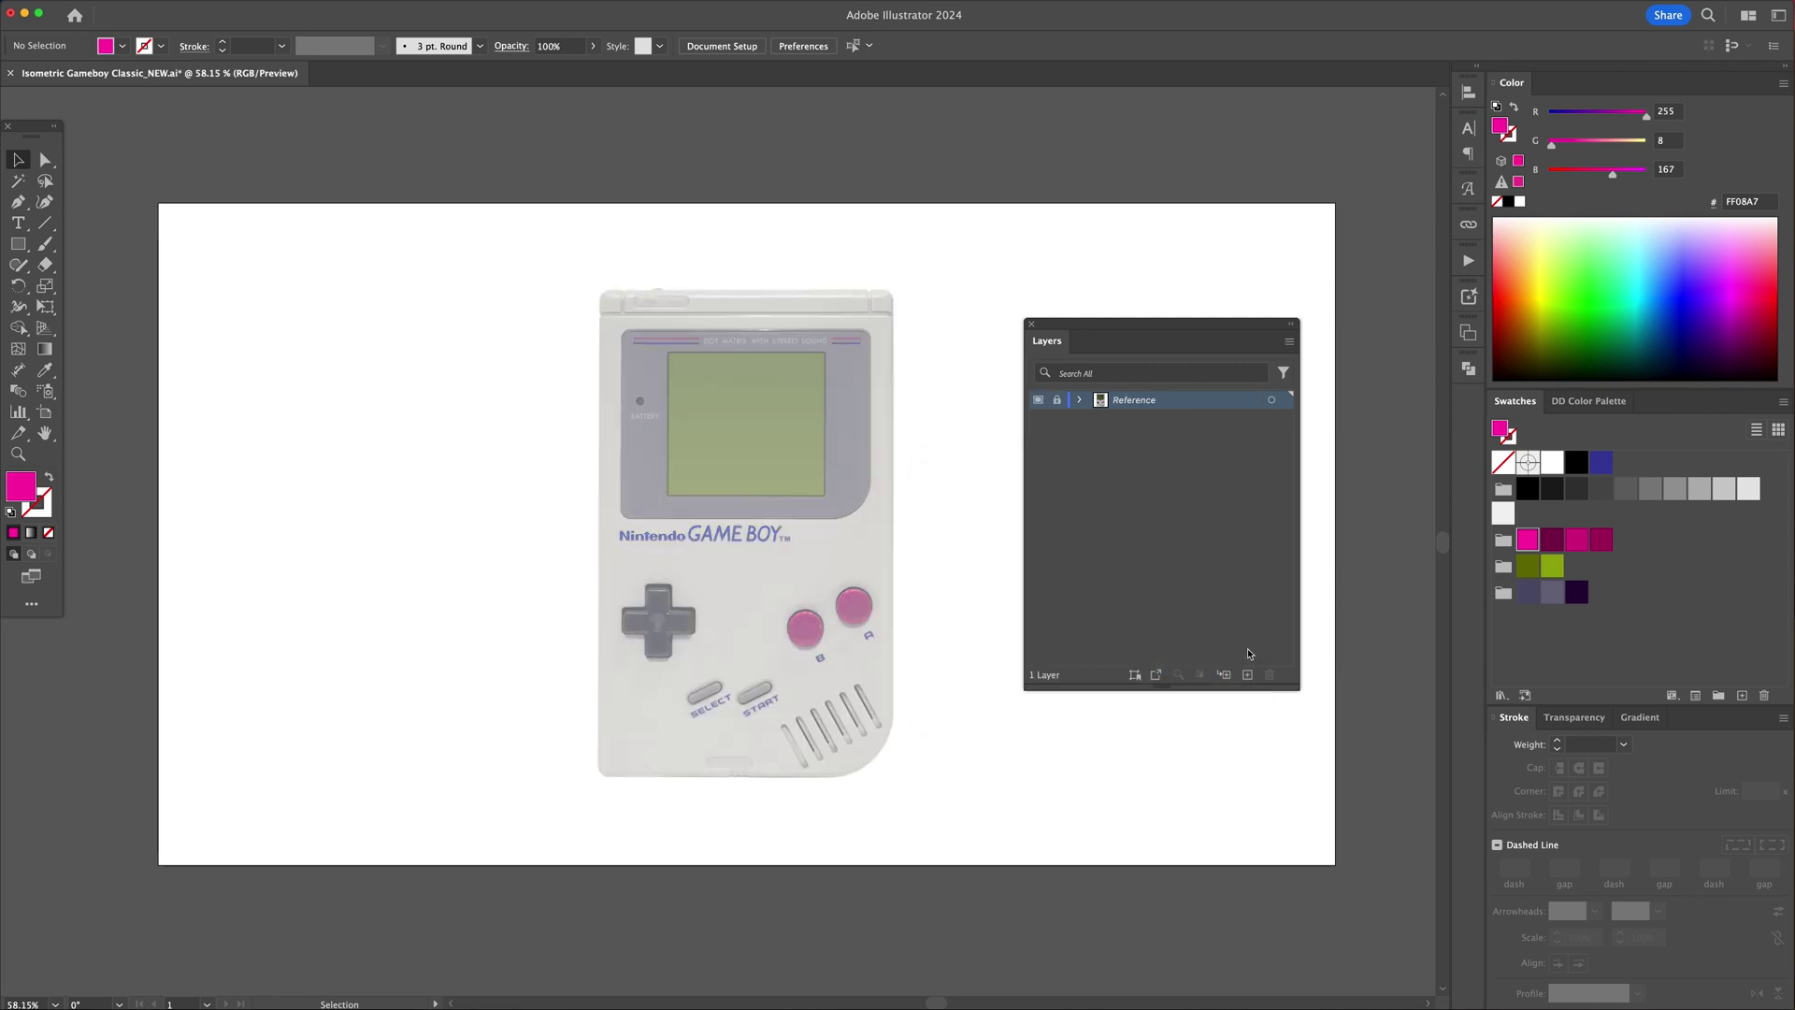
Step: Add two layers named Outlined Reference and Final Illustration above the template, and make Outlined Reference active
{"action": "double_click", "coordinate": [1248, 674]}
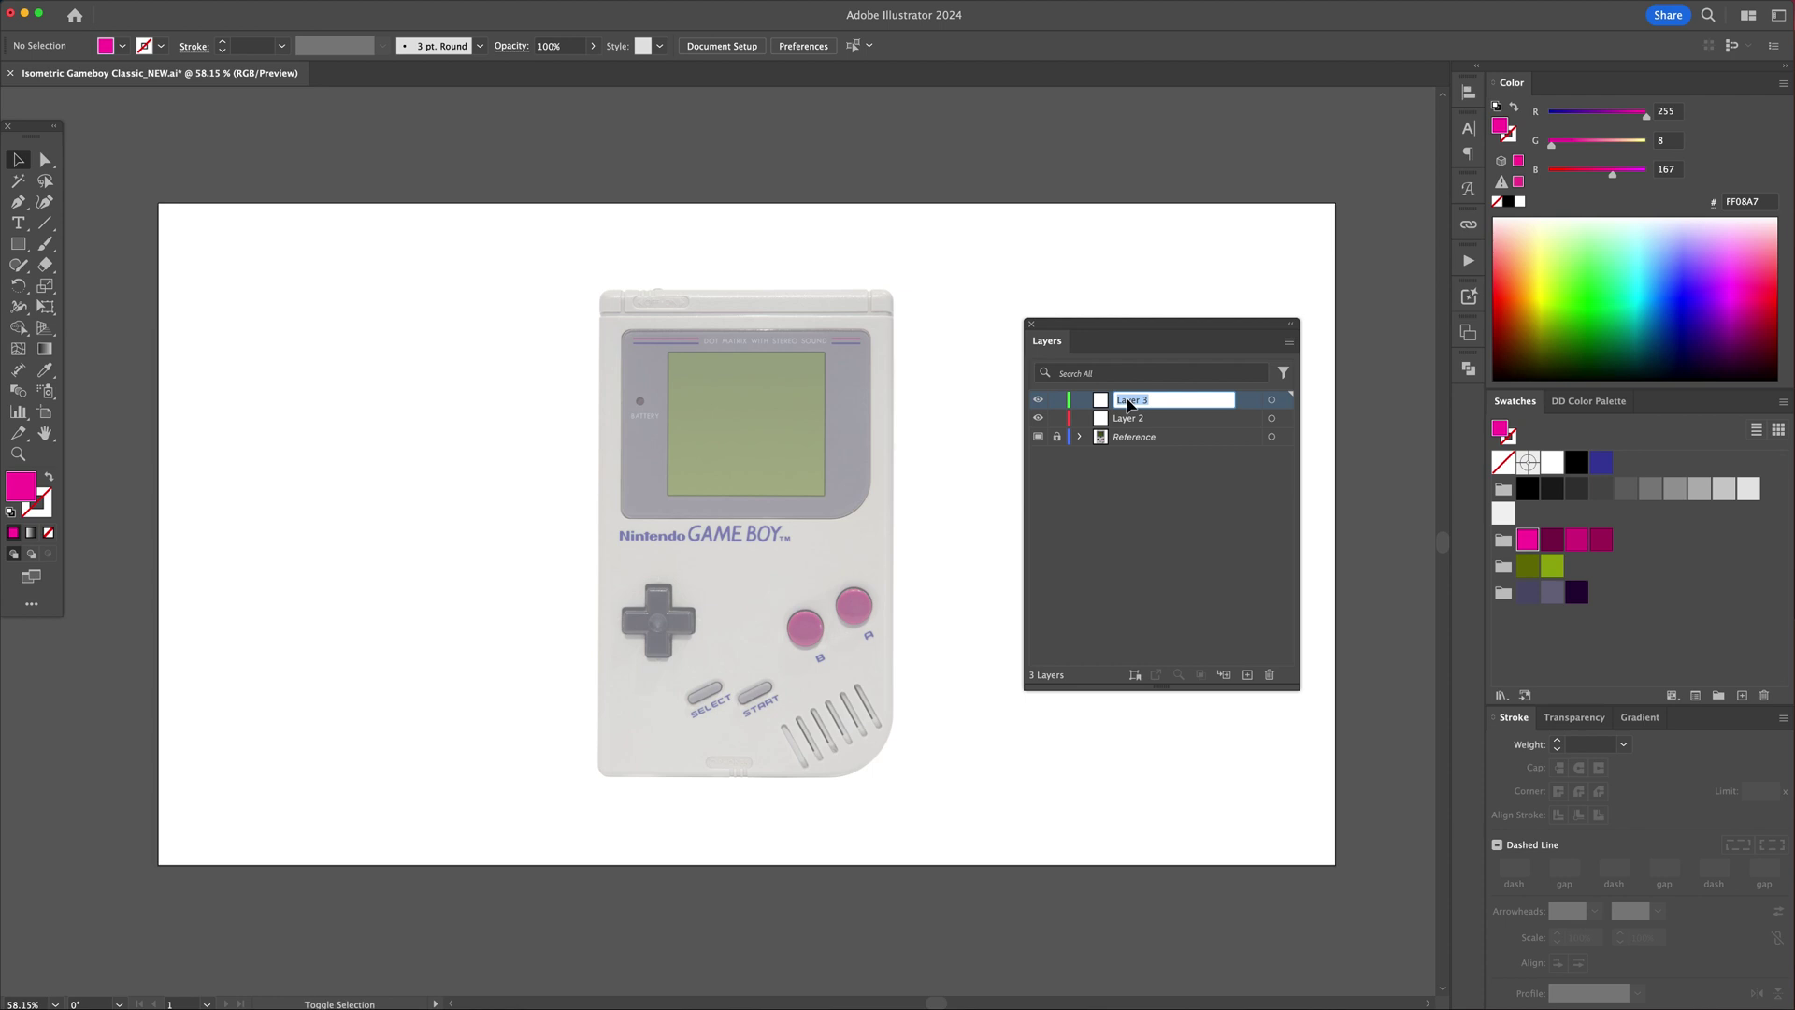
{"action": "double_click", "coordinate": [1132, 420]}
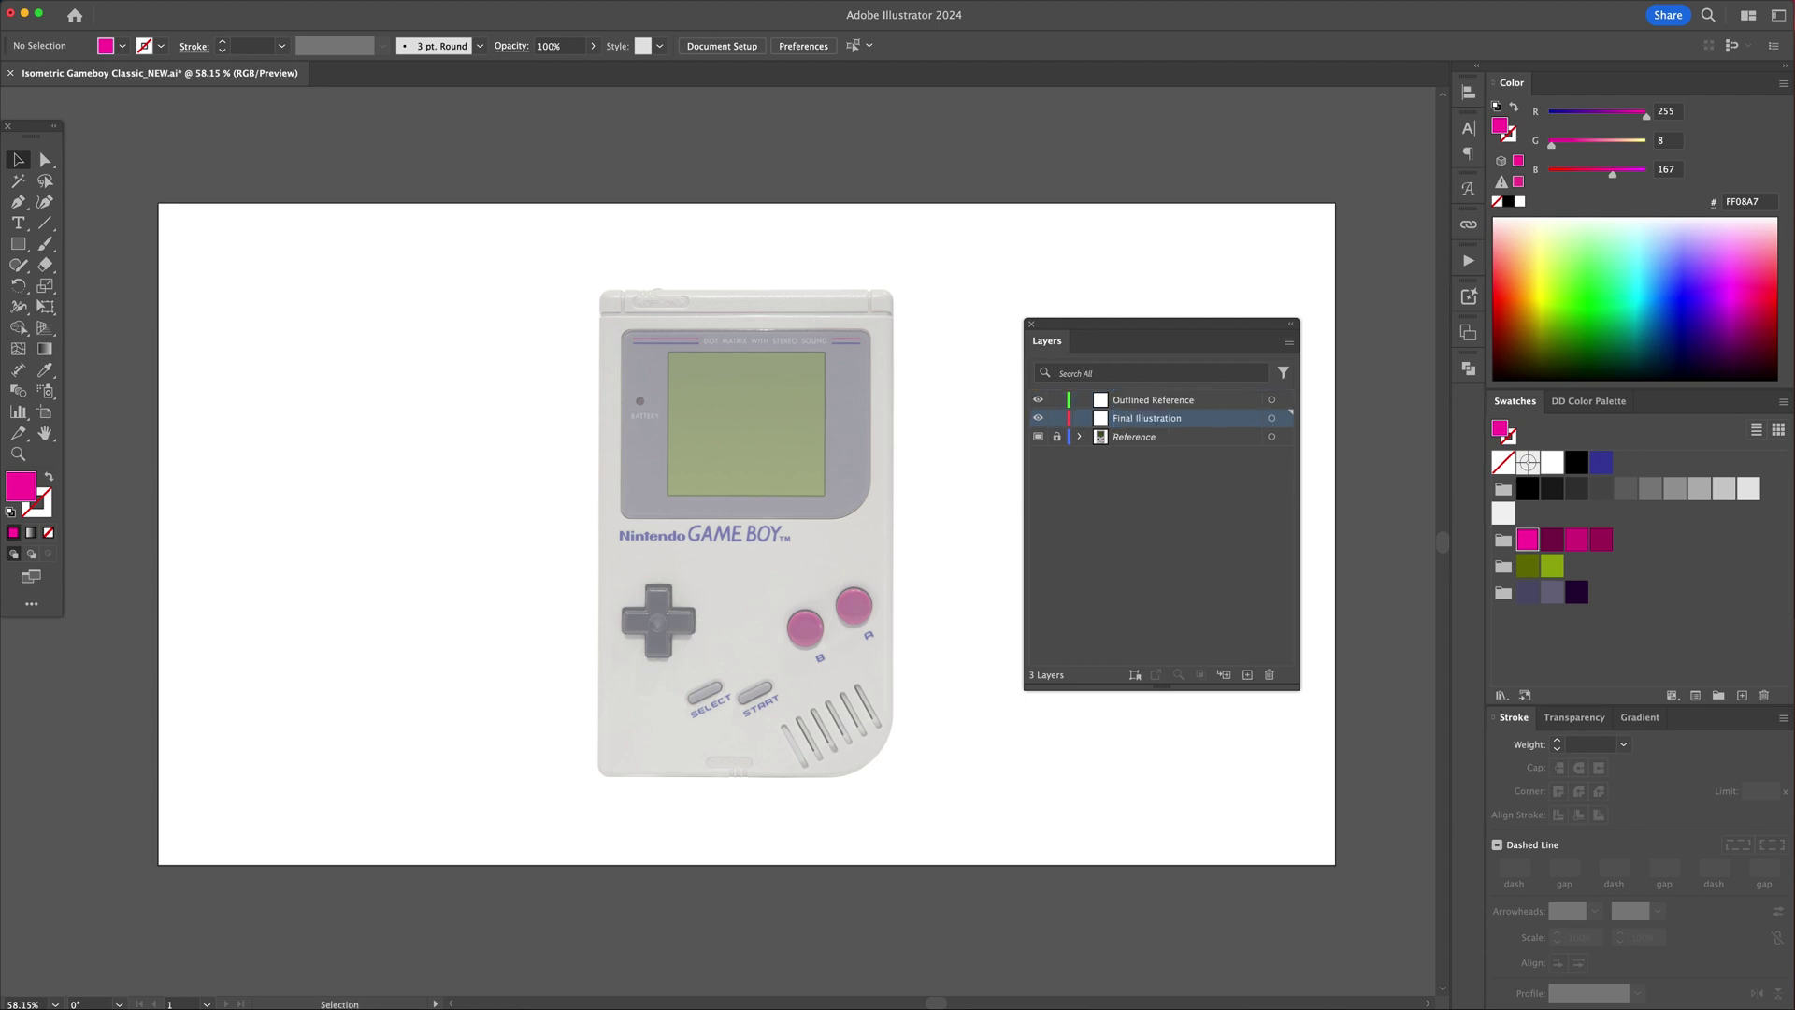
{"action": "left_click", "coordinate": [1147, 402]}
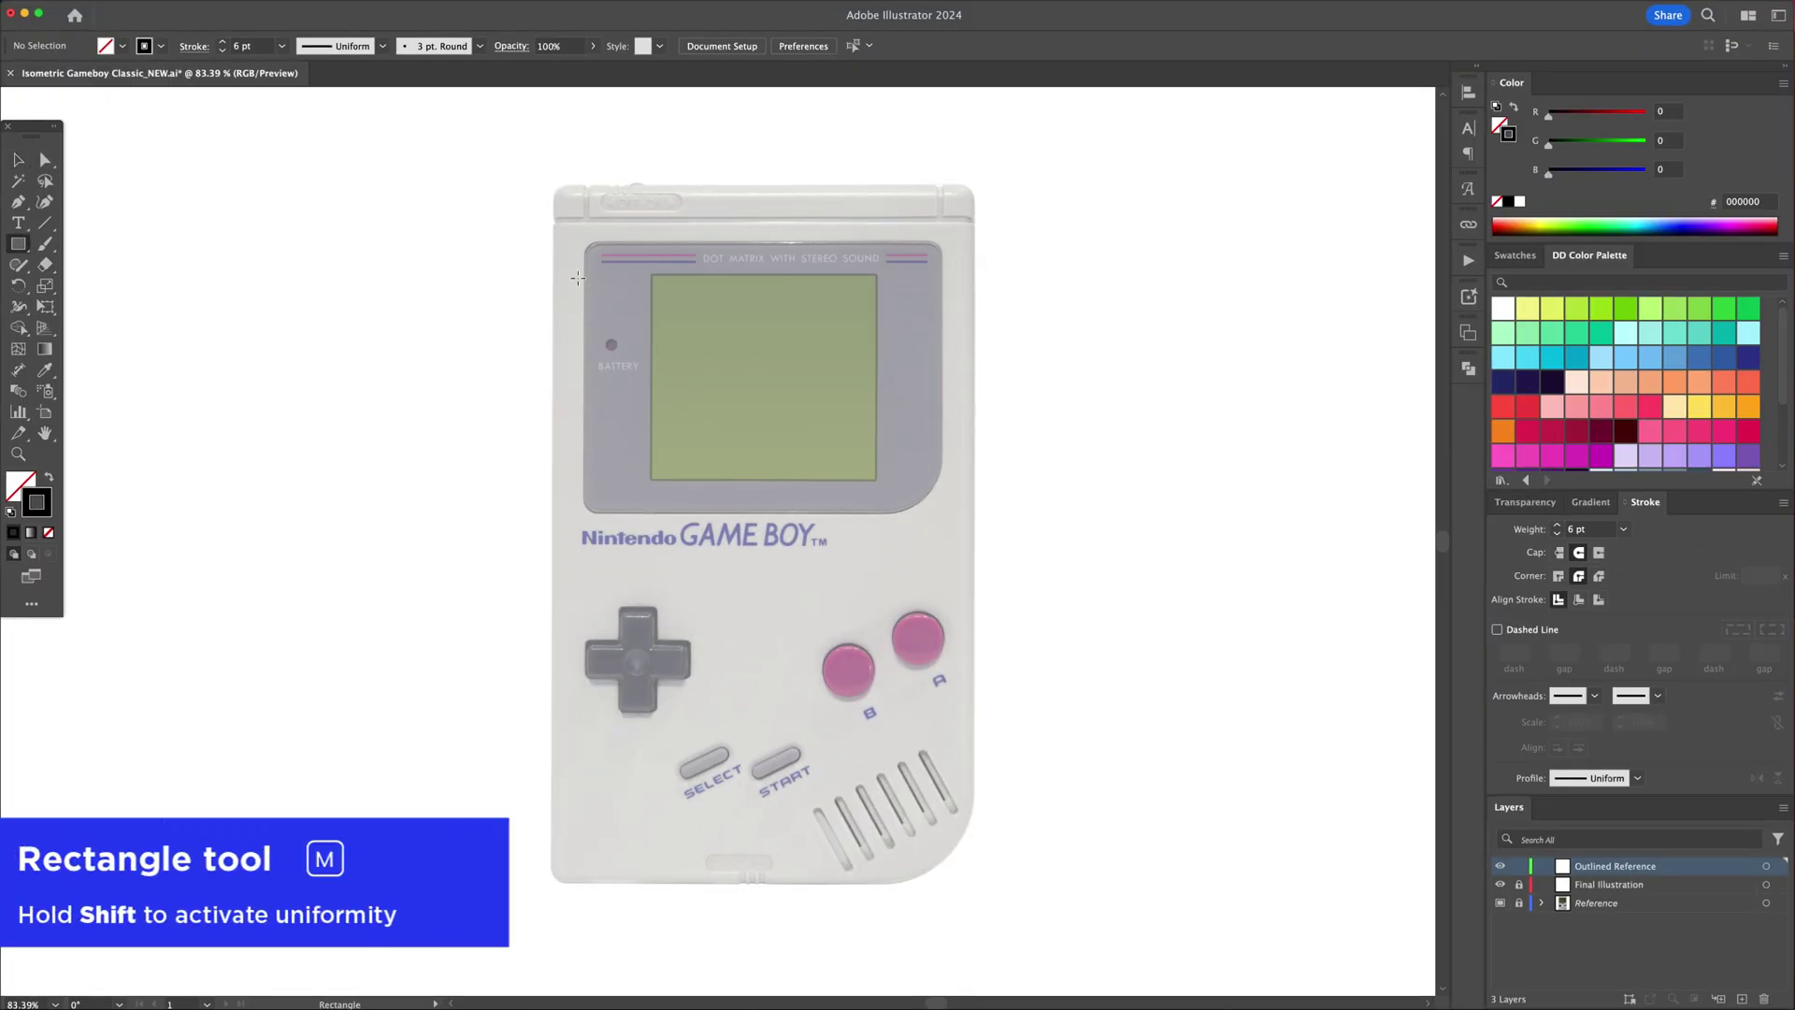
Step: Trace the console body with a rectangle about 487 by 802 px, rounding its corners, with the lower-right radius about 103 px
{"action": "left_click_drag", "start_coordinate": [546, 183], "coordinate": [976, 888]}
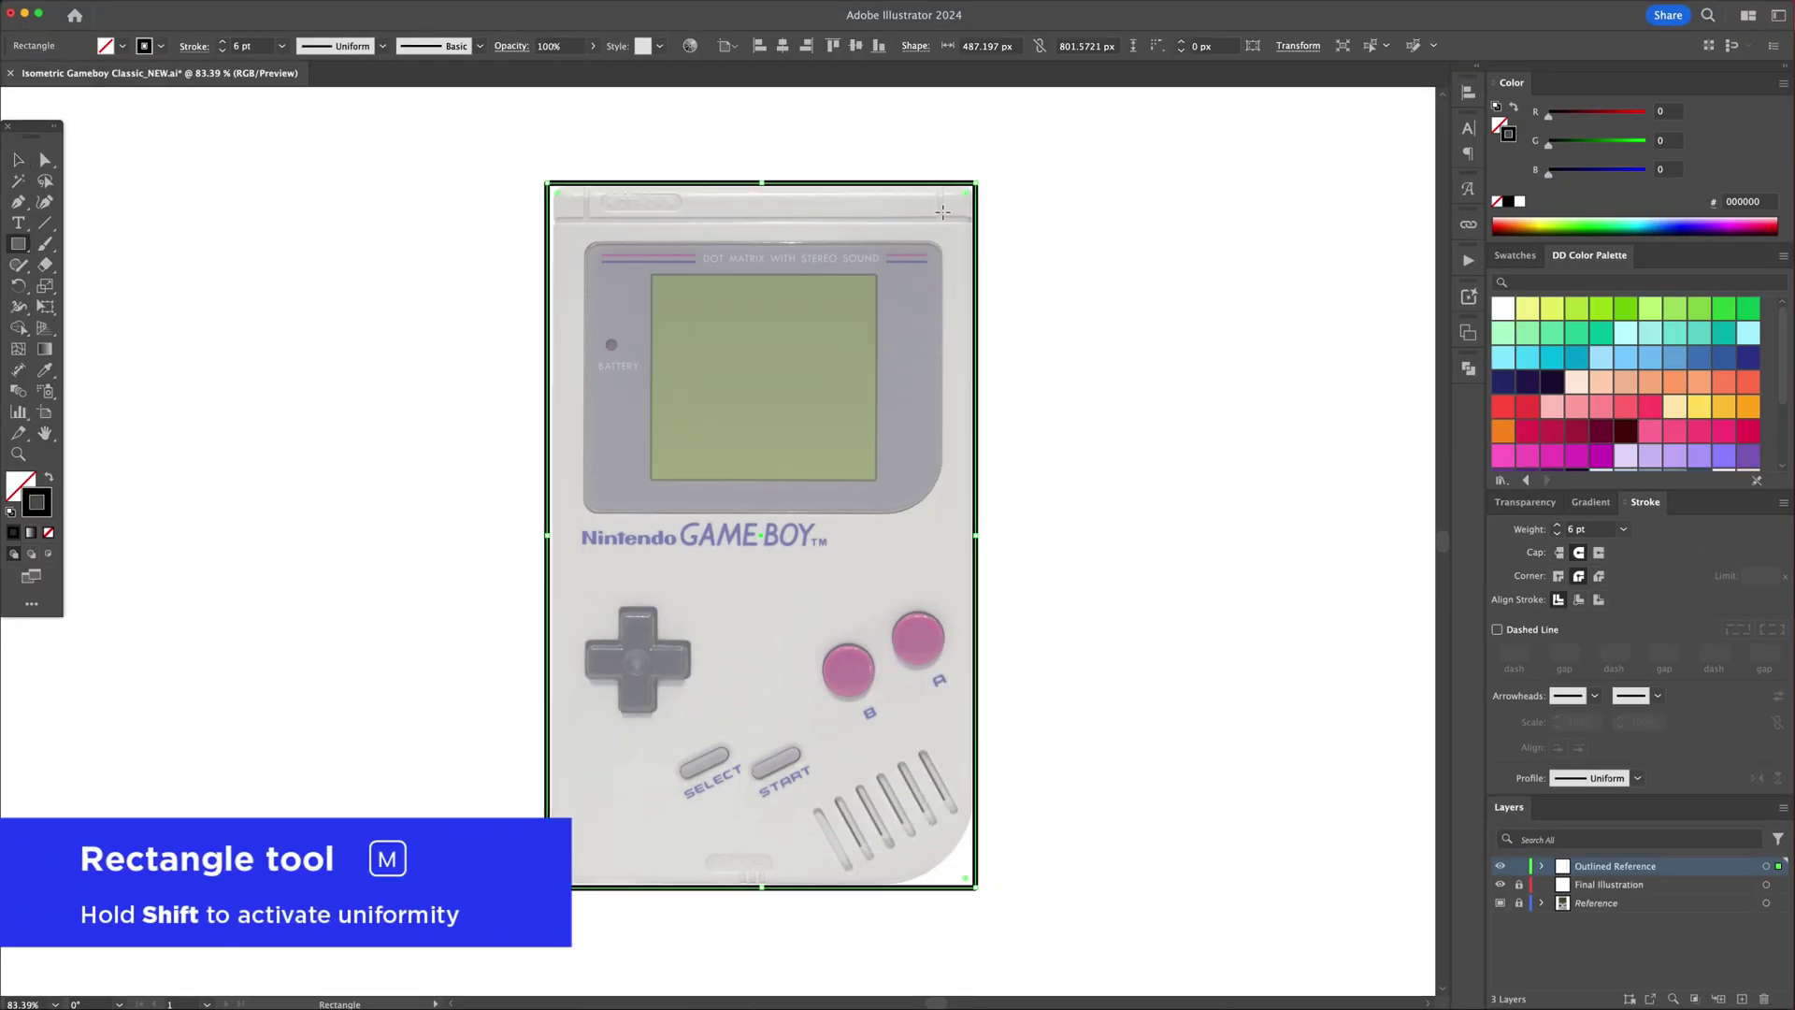
{"action": "key", "text": "a"}
{"action": "left_click_drag", "start_coordinate": [965, 184], "coordinate": [958, 195]}
{"action": "left_click_drag", "start_coordinate": [935, 856], "coordinate": [898, 823]}
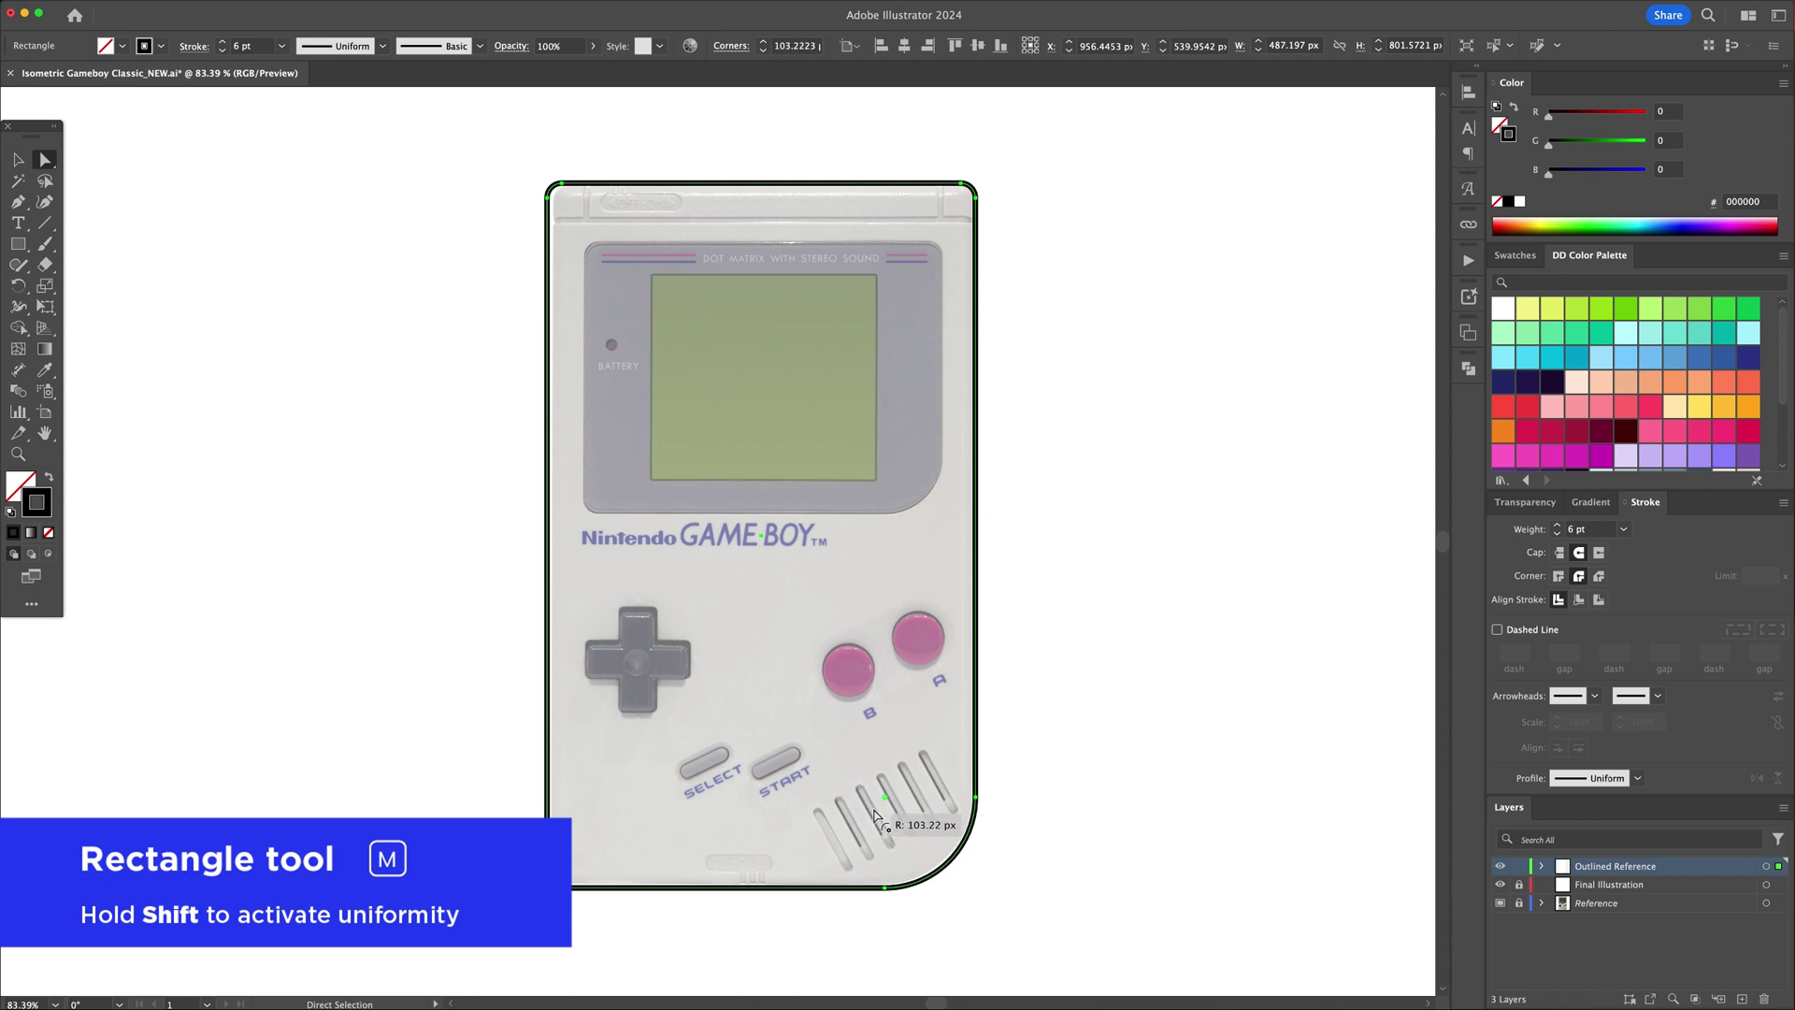
Step: Trace the grey screen bezel with a rectangle about 406 by 312 px and round its corners to match the reference
{"action": "mouse_move", "coordinate": [501, 293]}
{"action": "left_mouse_down"}
{"action": "mouse_move", "coordinate": [1034, 734]}
{"action": "mouse_move", "coordinate": [1065, 733]}
{"action": "mouse_move", "coordinate": [976, 656]}
{"action": "left_mouse_up"}
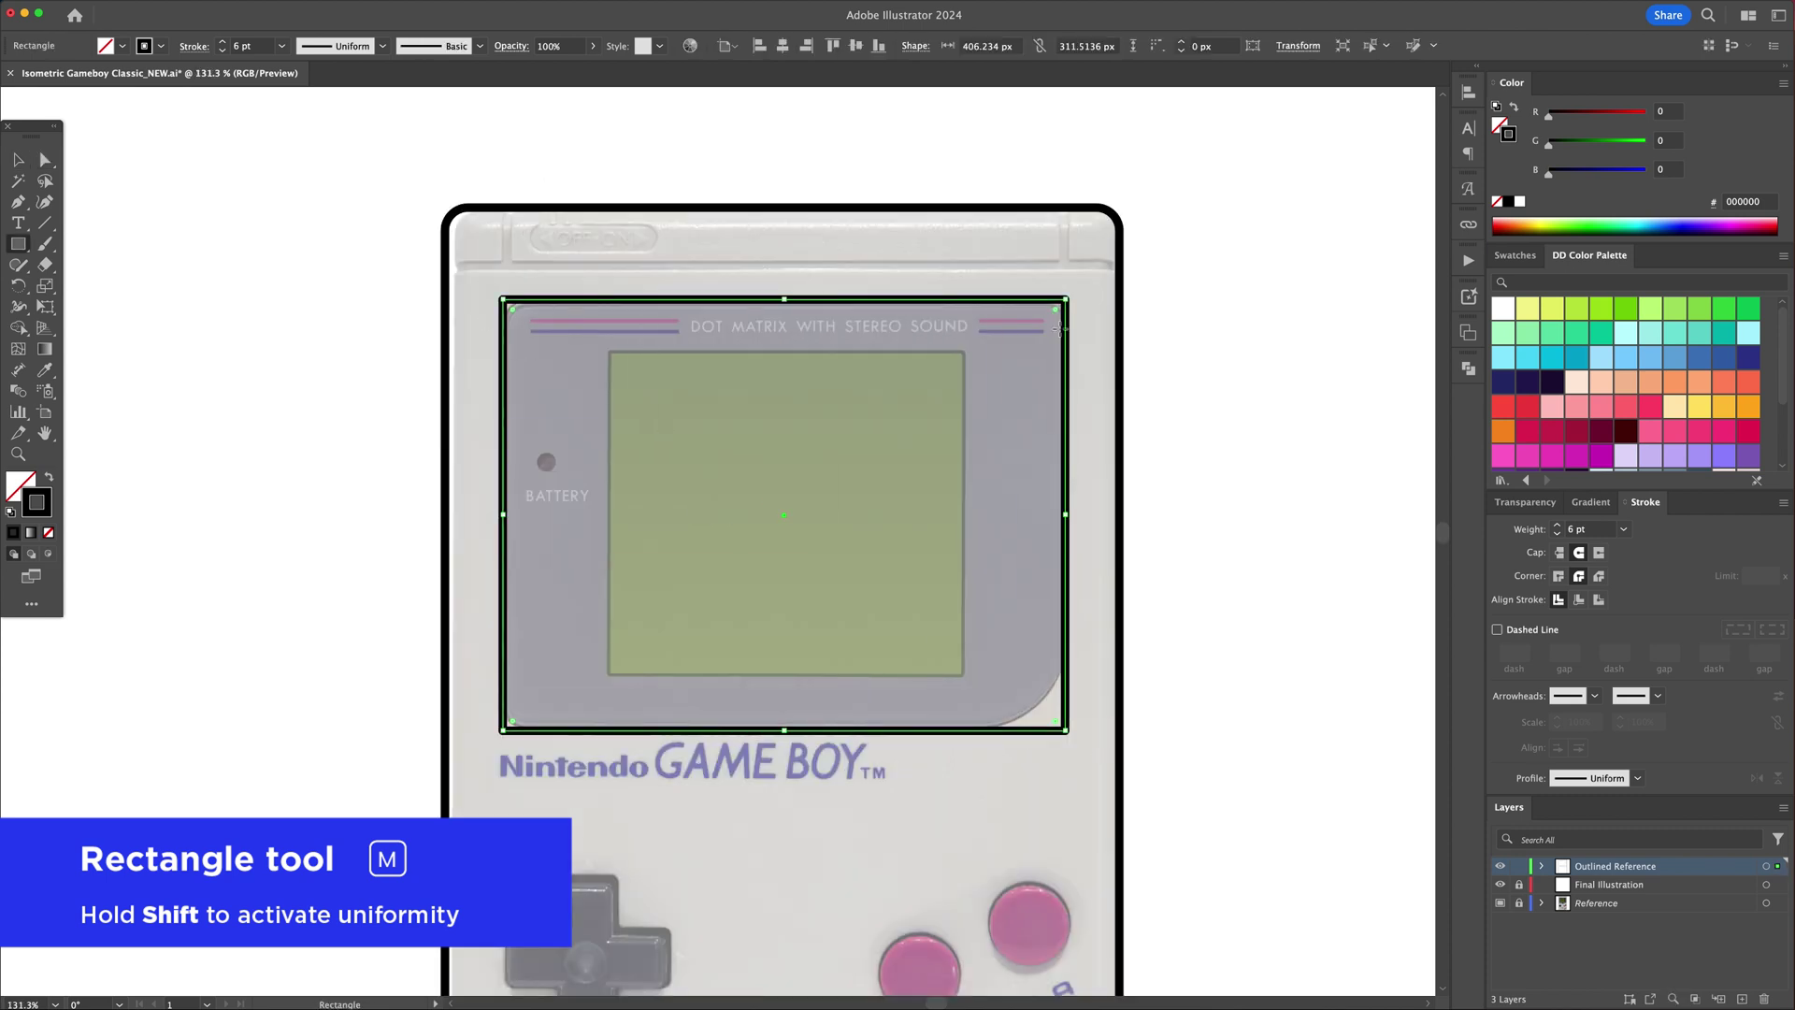
{"action": "key", "text": "a"}
{"action": "key", "text": "m"}
Step: Outline the green screen with a rectangle and the OFF/ON switch with a 4 pt rounded pill about 92 by 22 px
{"action": "left_click_drag", "start_coordinate": [608, 349], "coordinate": [962, 680]}
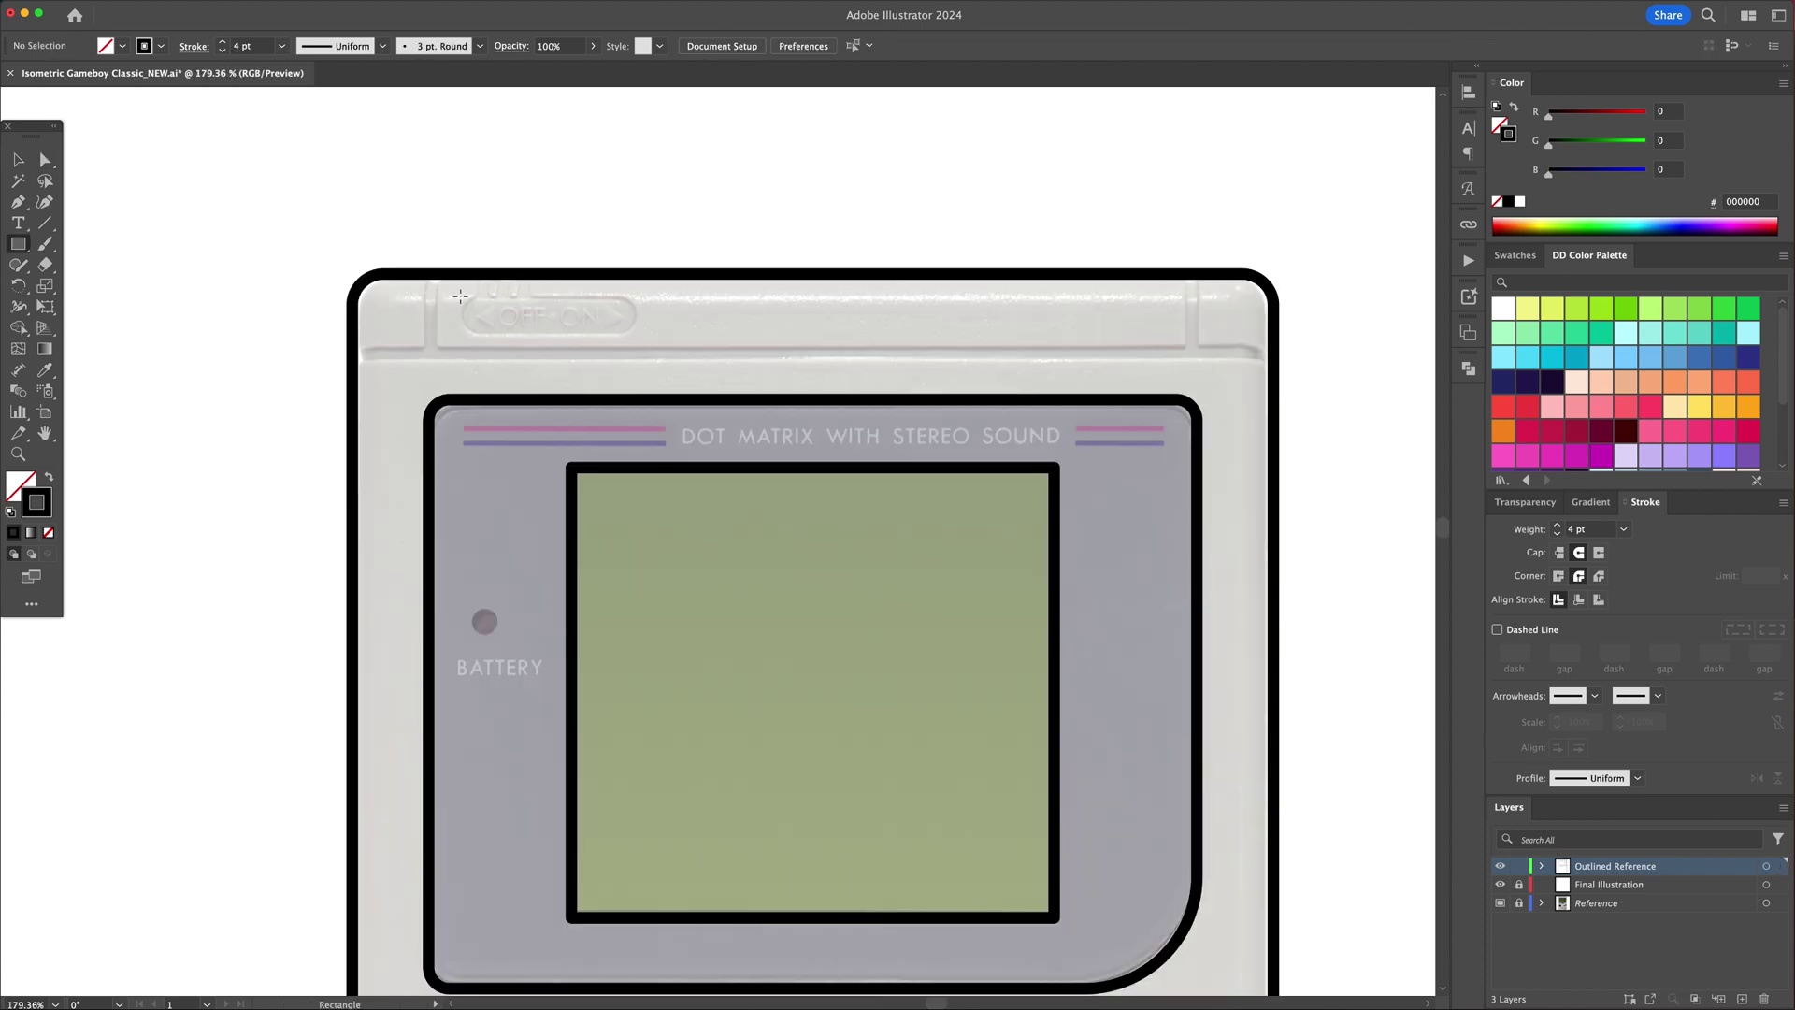
{"action": "mouse_move", "coordinate": [460, 297]}
{"action": "left_mouse_down"}
{"action": "mouse_move", "coordinate": [633, 337]}
{"action": "mouse_move", "coordinate": [608, 323]}
{"action": "left_mouse_up"}
{"action": "key", "text": "a"}
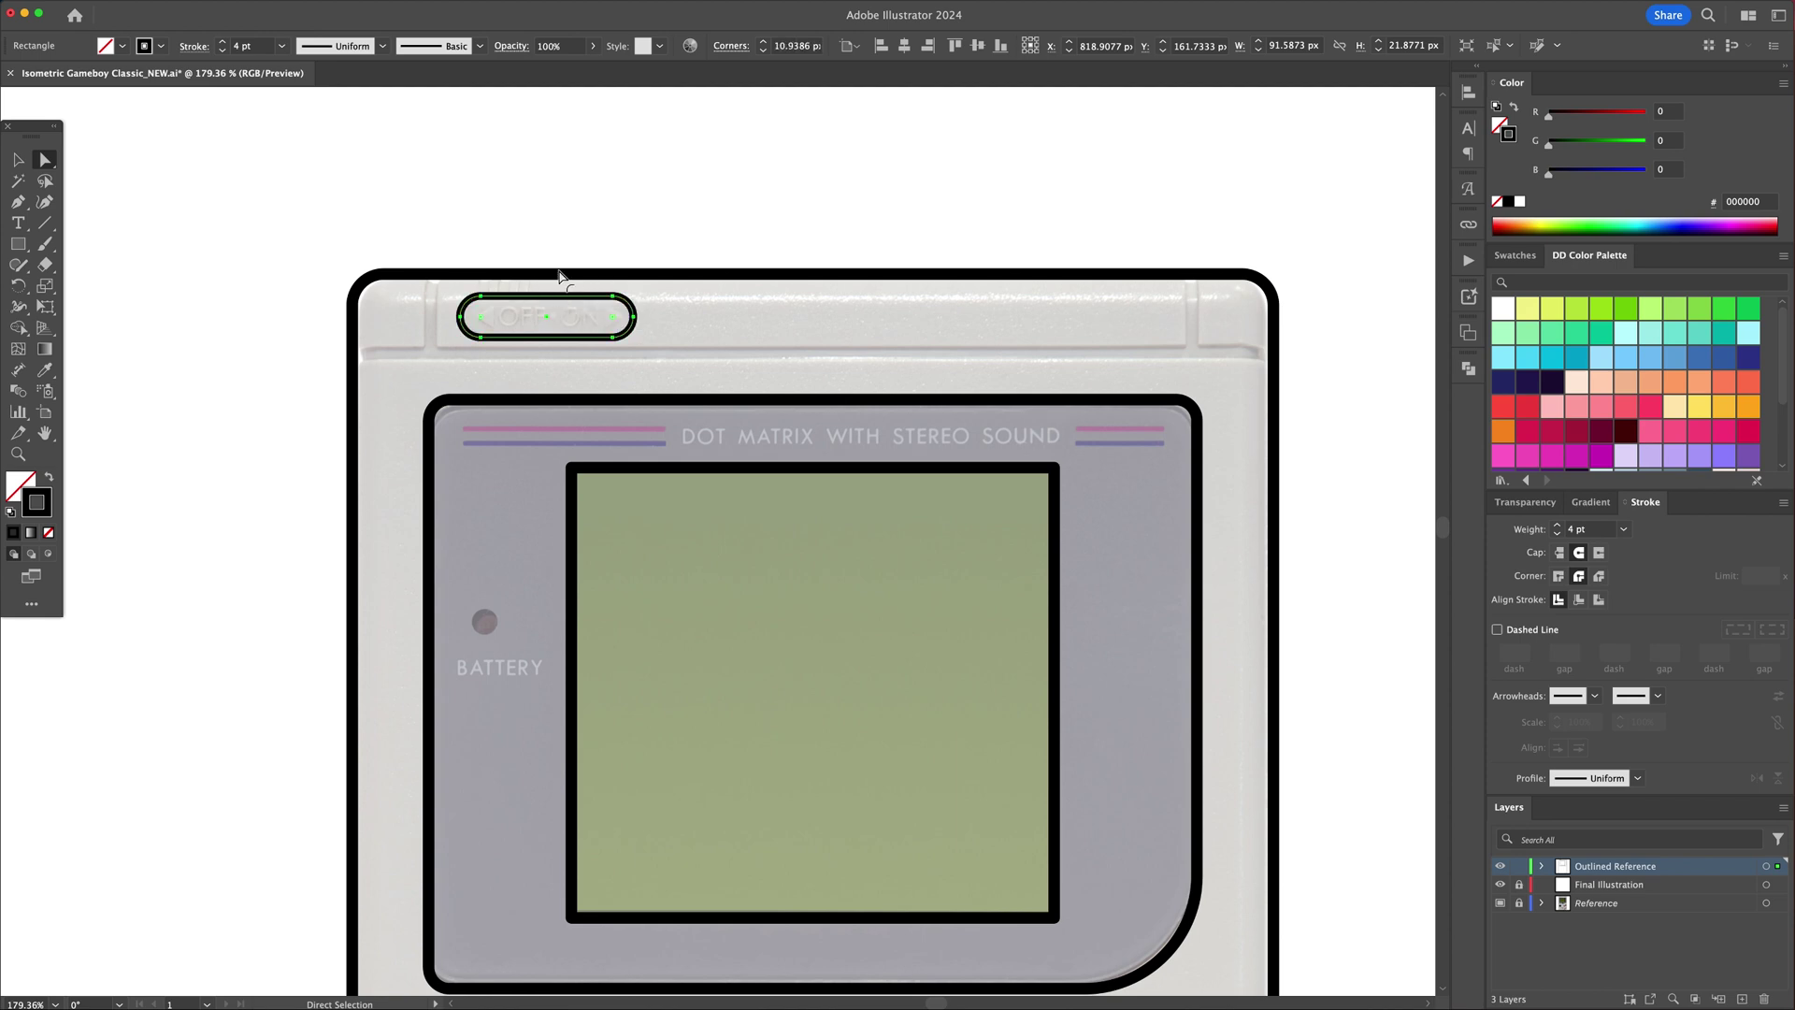
Step: Draw a horizontal 6 pt line across the body below the switch and two vertical divider lines above it with the Pen tool
{"action": "key", "text": "p"}
{"action": "left_click", "coordinate": [351, 355]}
{"action": "left_click", "coordinate": [1273, 355]}
{"action": "key", "text": "Escape"}
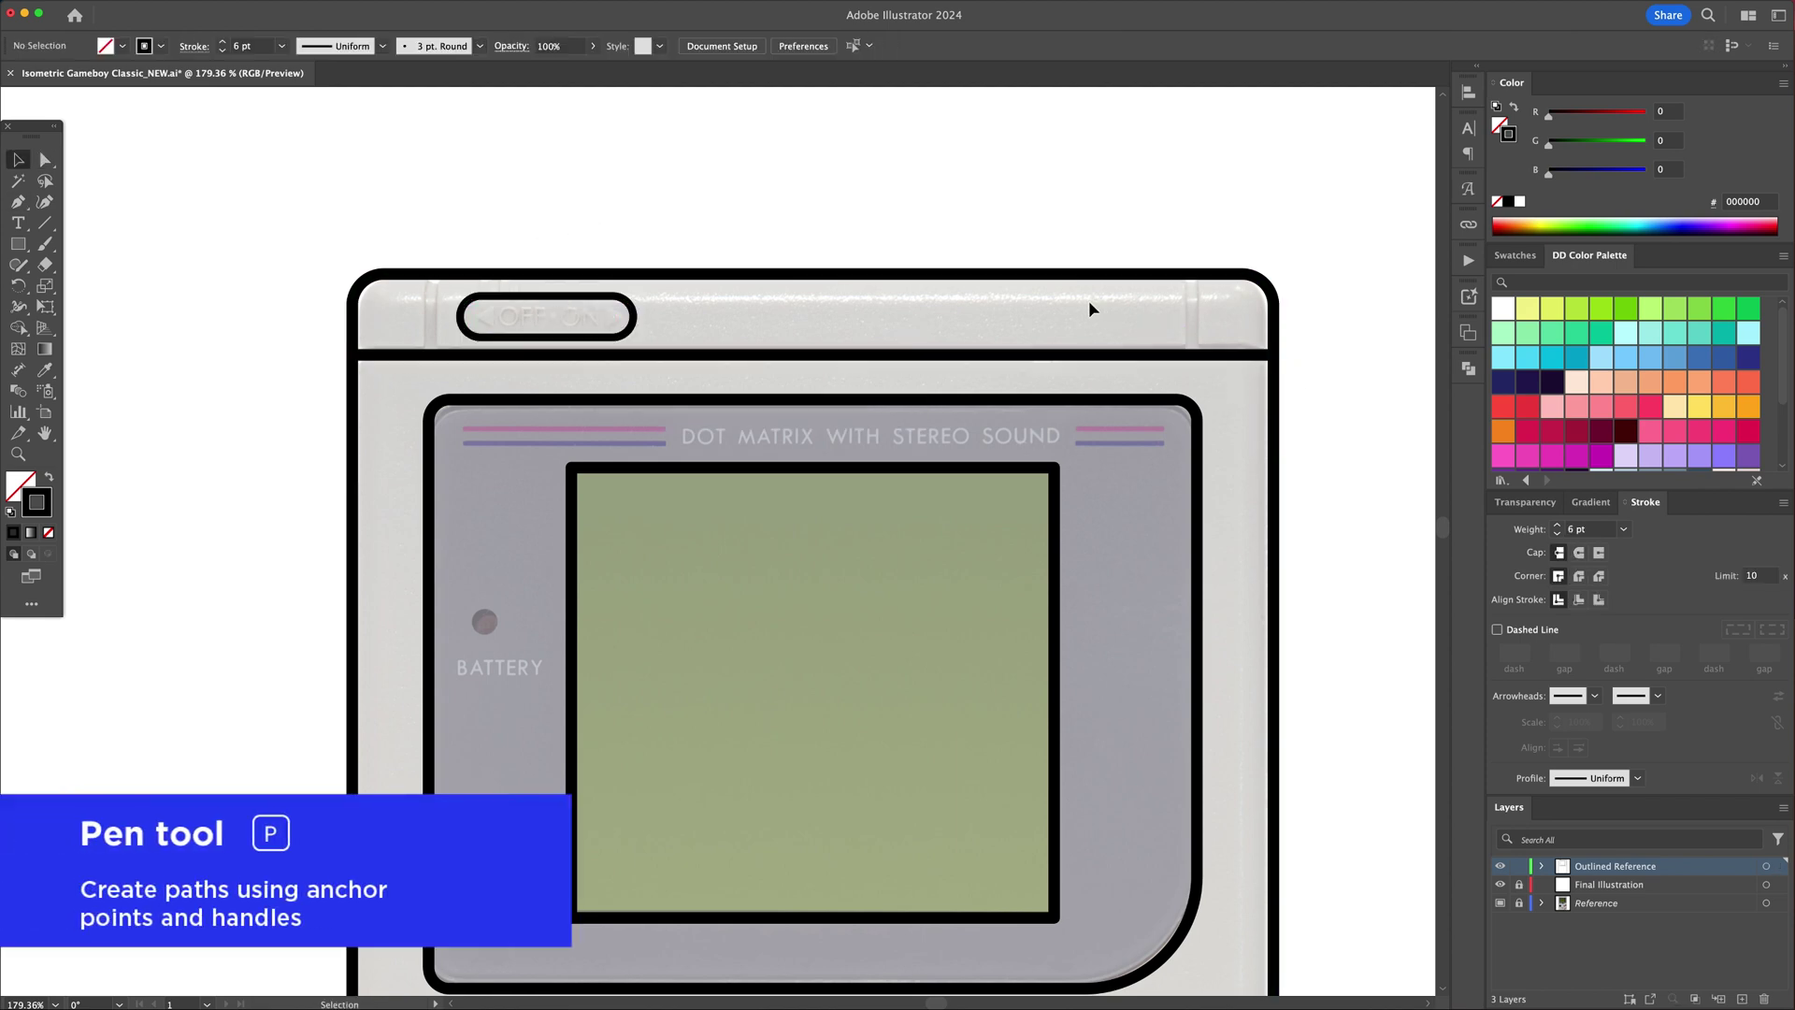
{"action": "left_click", "coordinate": [1191, 273]}
{"action": "left_click", "coordinate": [1191, 355]}
{"action": "key", "text": "Escape"}
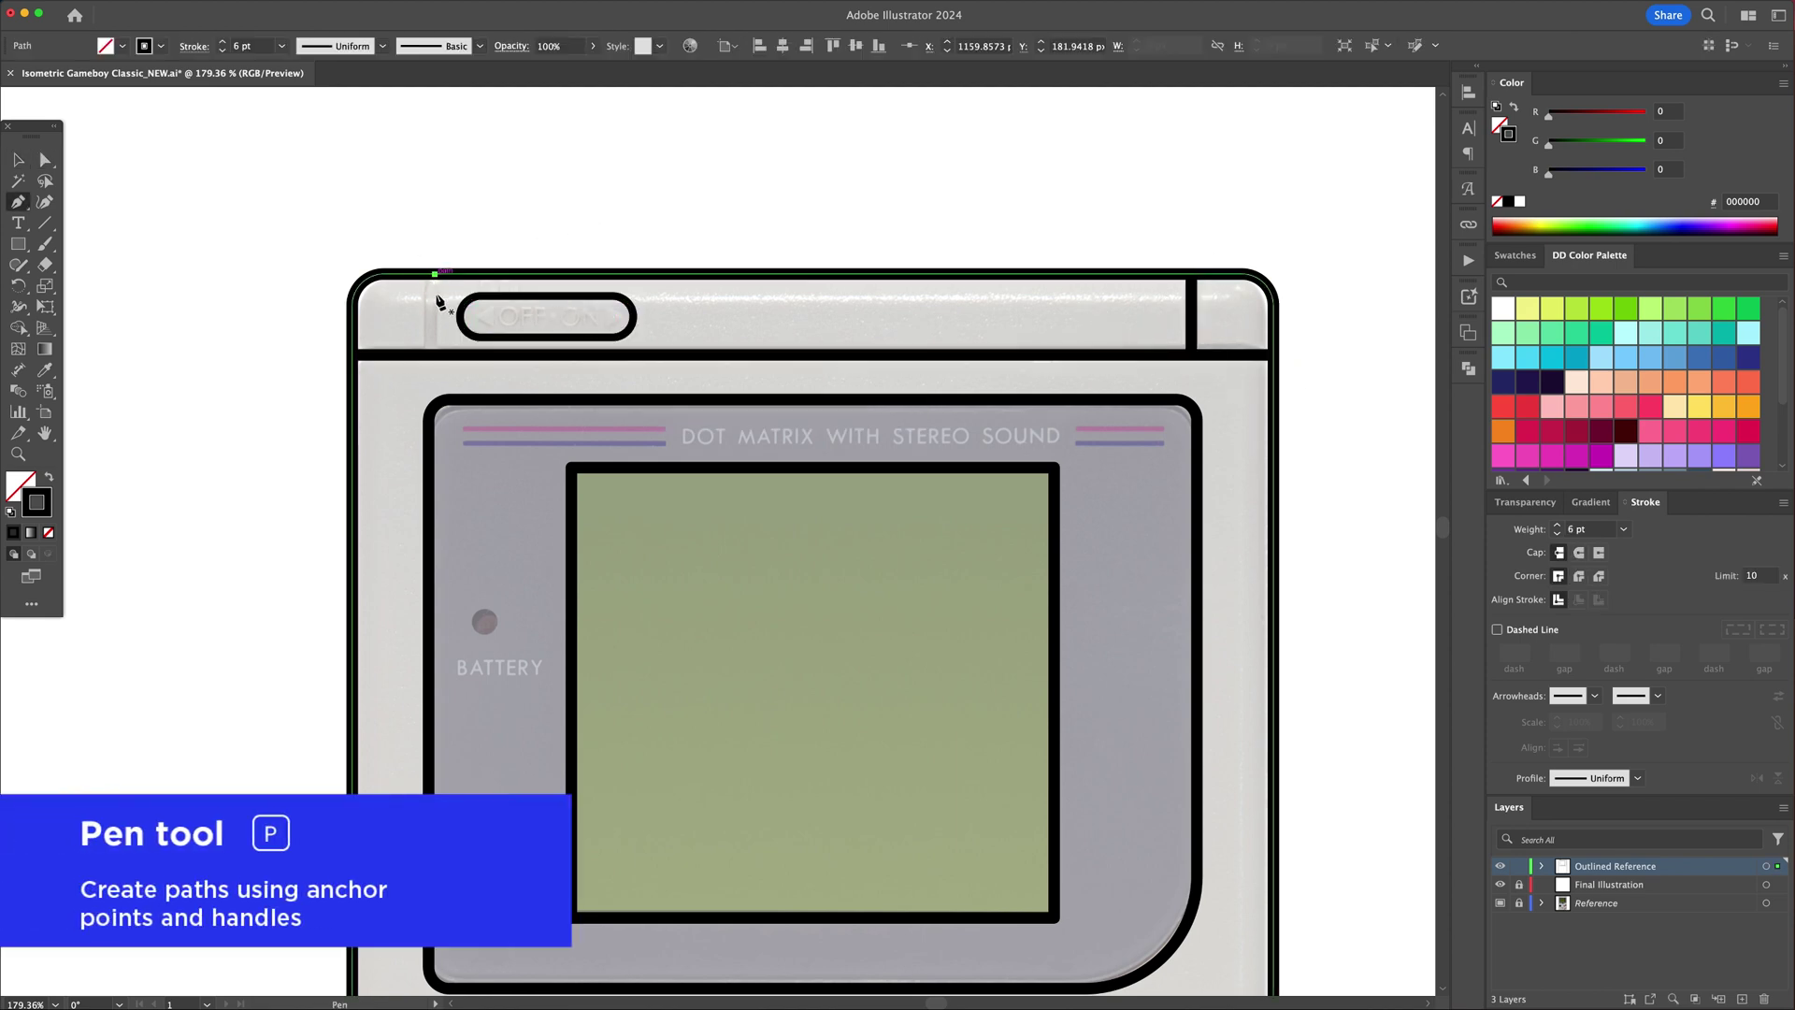
{"action": "left_click", "coordinate": [434, 278]}
{"action": "left_click", "coordinate": [433, 355]}
{"action": "key", "text": "Escape"}
Step: Draw a short vertical line between the top edge and the switch, and duplicate it into three evenly spaced lines
{"action": "left_click", "coordinate": [492, 274]}
{"action": "left_click", "coordinate": [491, 297]}
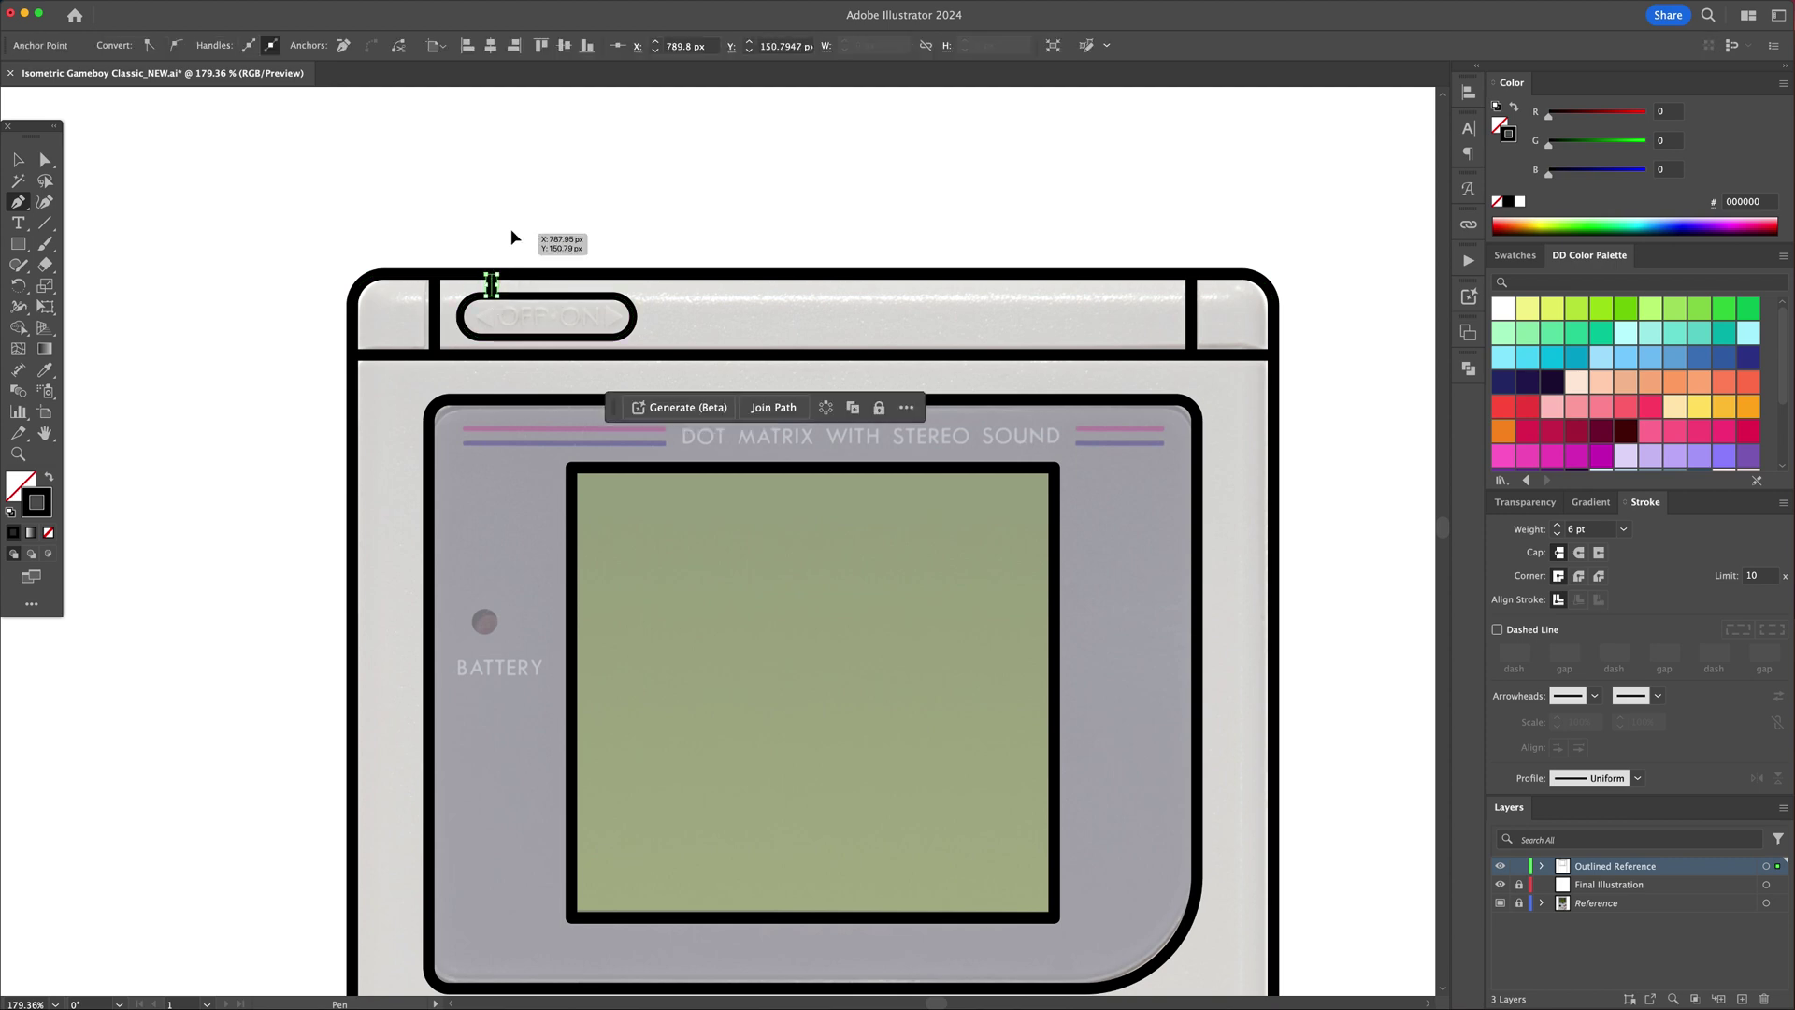
{"action": "key", "text": "Escape"}
{"action": "key", "text": "v"}
{"action": "left_click_drag", "start_coordinate": [492, 284], "coordinate": [512, 284]}
{"action": "key", "text": "super+d"}
{"action": "left_click", "coordinate": [547, 215]}
Step: Convert the strokes of the dividers, the horizontal line and the three short switch lines to outlines
{"action": "left_click", "coordinate": [1194, 334]}
{"action": "left_click", "coordinate": [1150, 357], "text": "shift"}
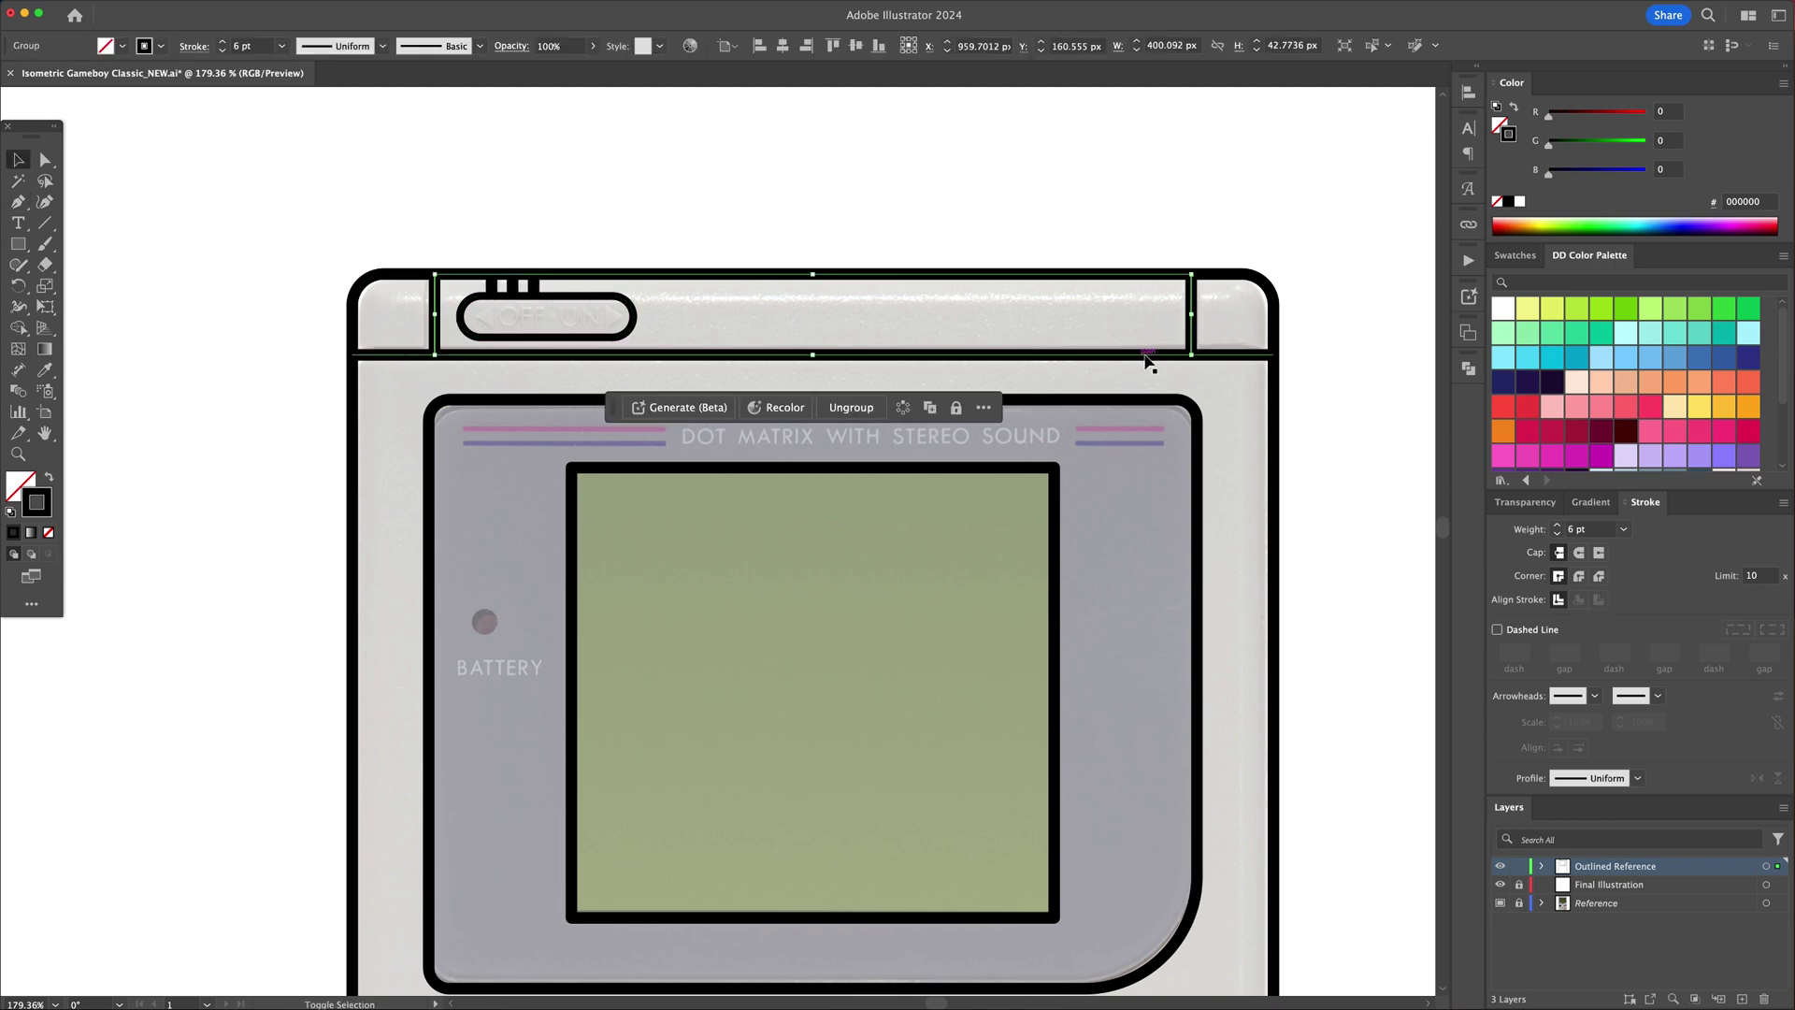
{"action": "left_click", "coordinate": [543, 280], "text": "shift"}
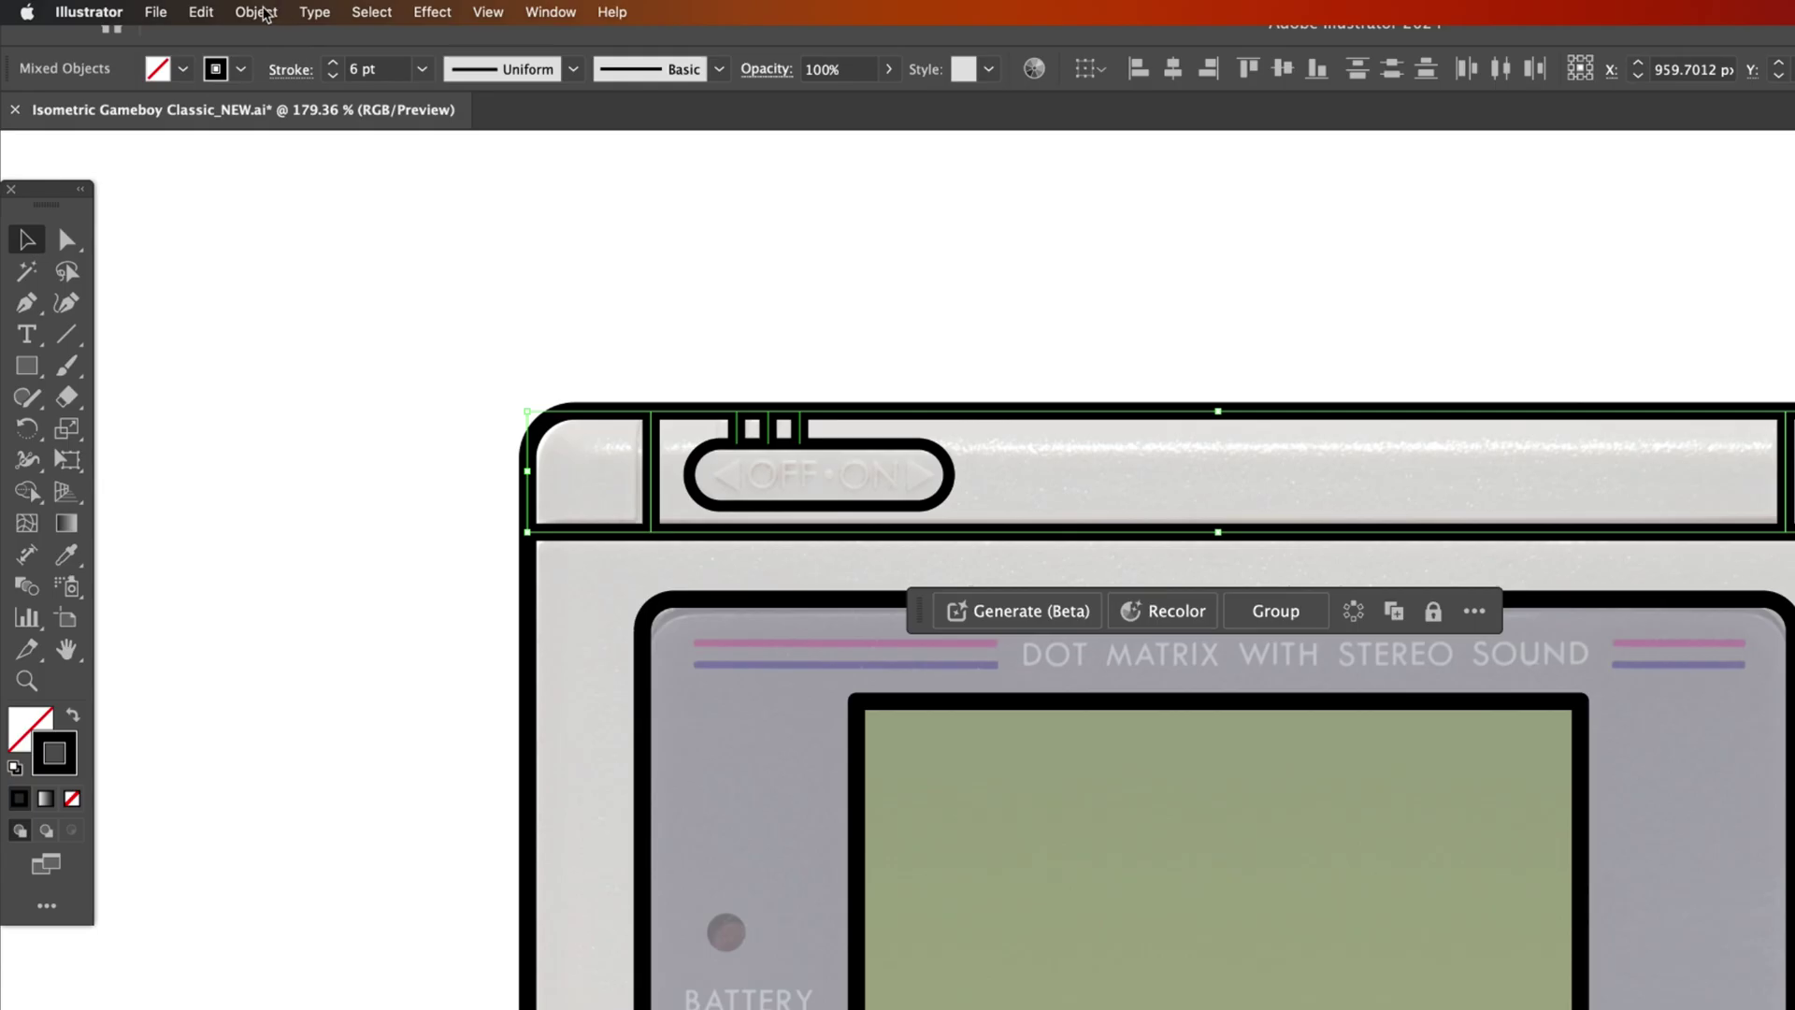
{"action": "left_click", "coordinate": [171, 8]}
{"action": "mouse_move", "coordinate": [383, 561]}
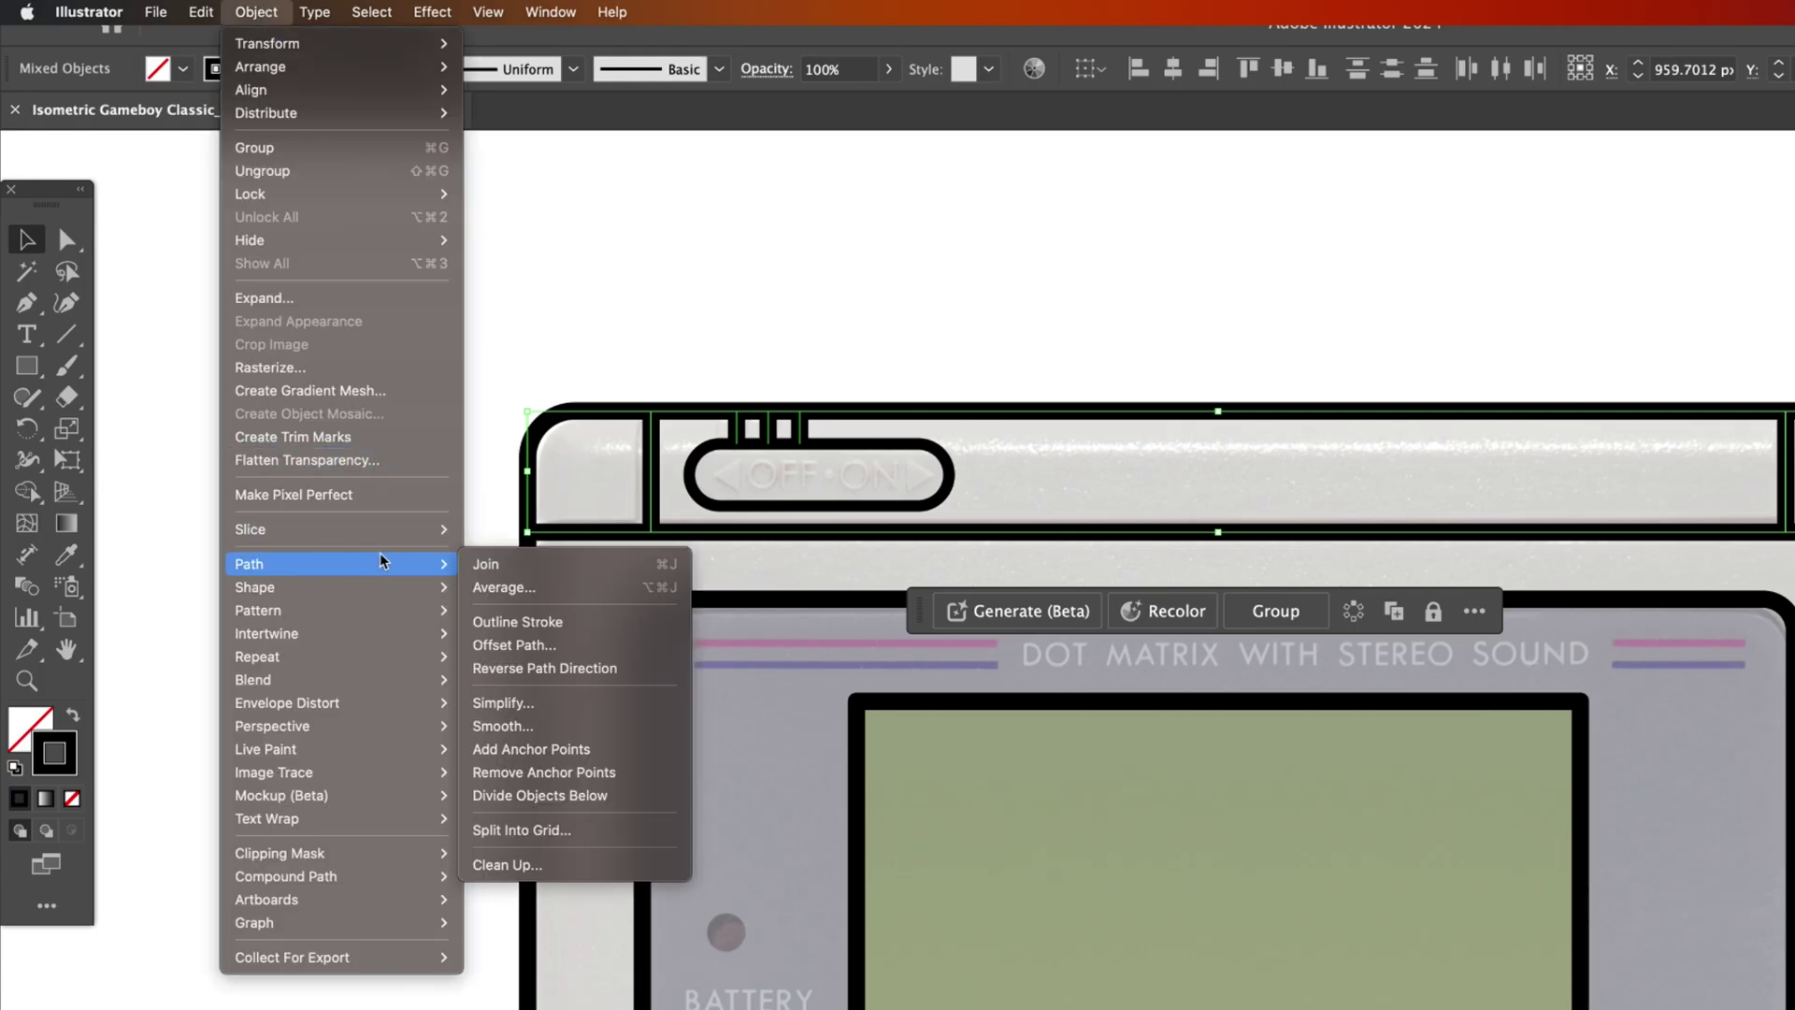
{"action": "left_click", "coordinate": [560, 625]}
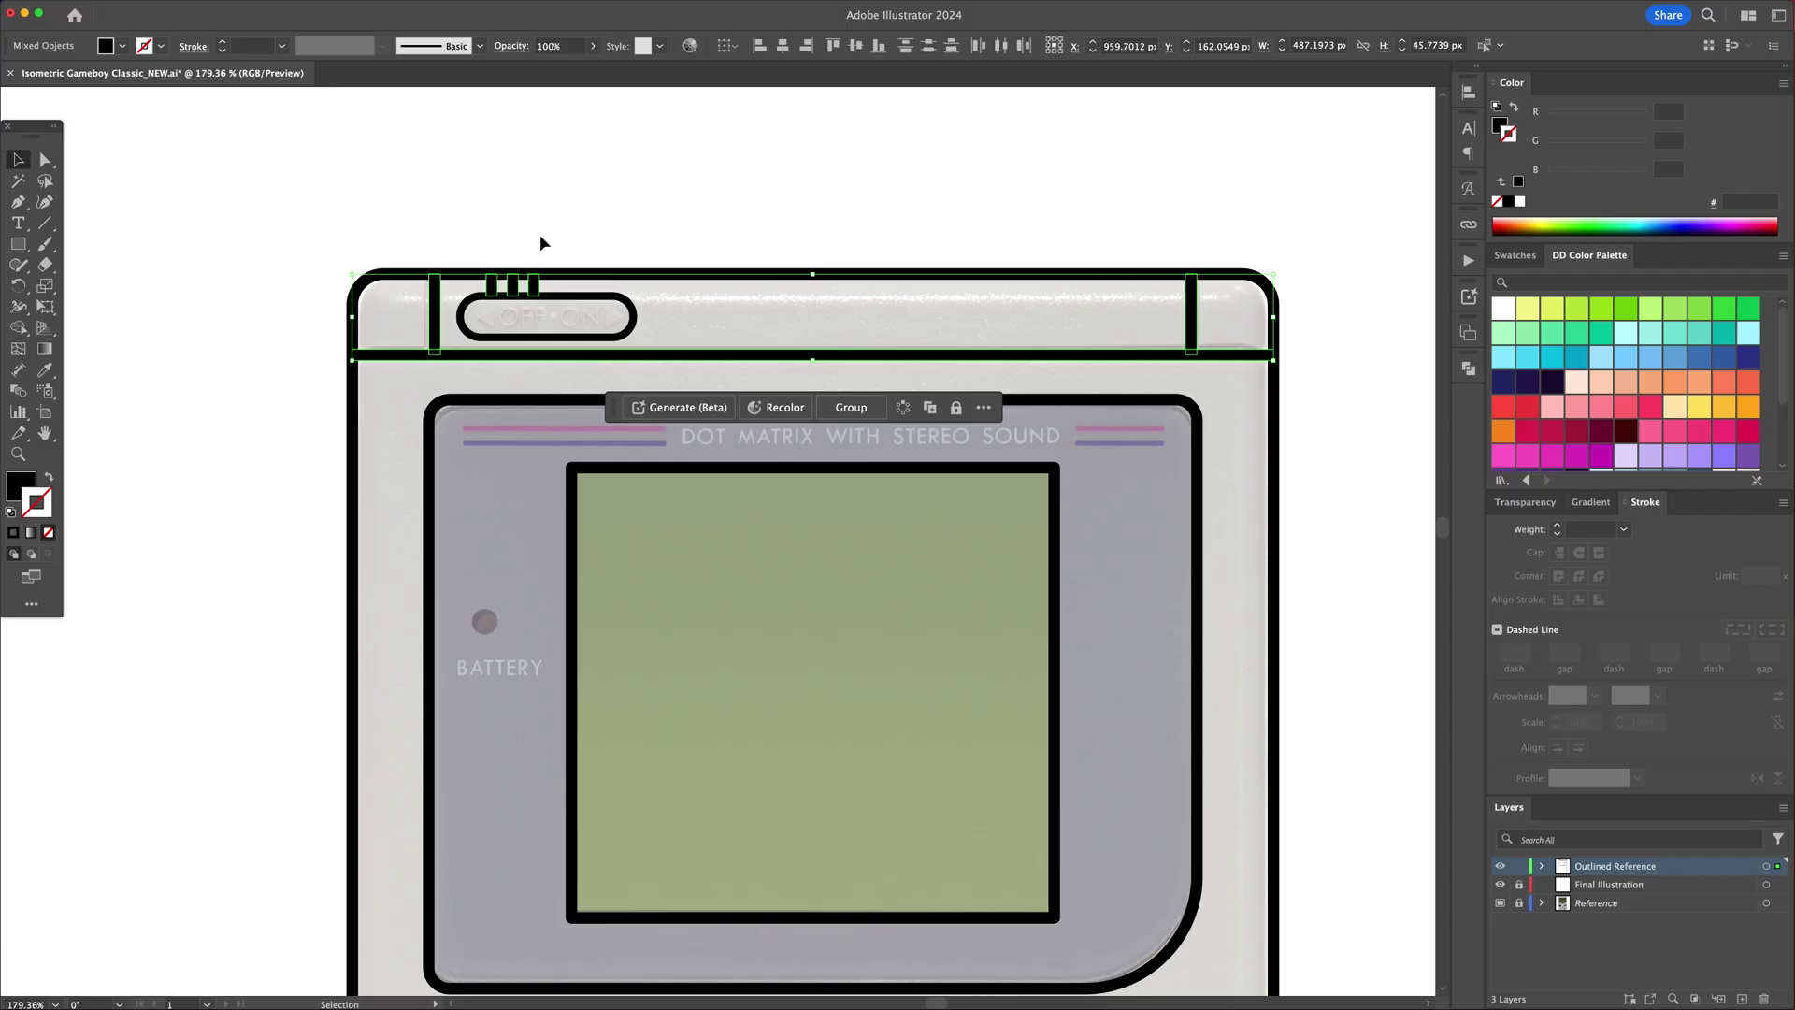
Step: Unite the outlined dividers and horizontal line of the top strip with Pathfinder
{"action": "left_click", "coordinate": [1218, 357], "text": "shift"}
{"action": "left_click", "coordinate": [1473, 362]}
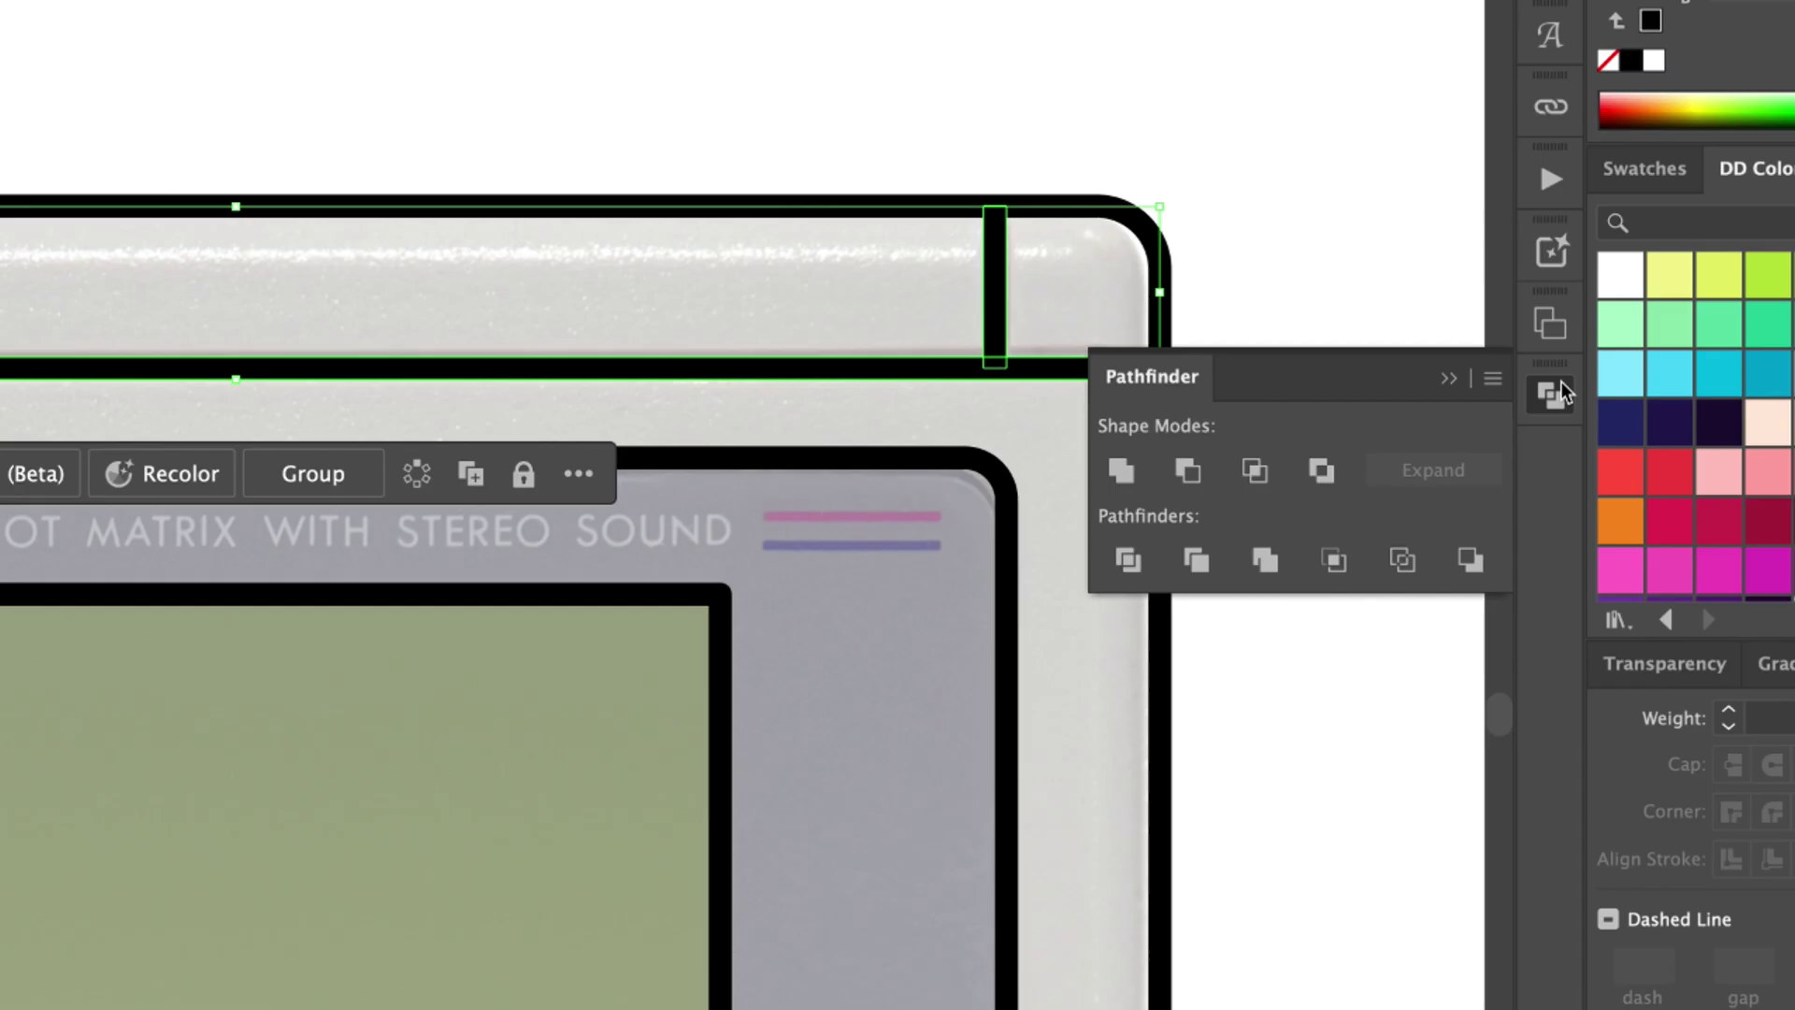
{"action": "left_click", "coordinate": [1120, 473]}
{"action": "left_click", "coordinate": [1446, 381]}
Step: Draw a black filled circle about 23 px wide over the battery light
{"action": "left_click_drag", "start_coordinate": [483, 542], "coordinate": [501, 558]}
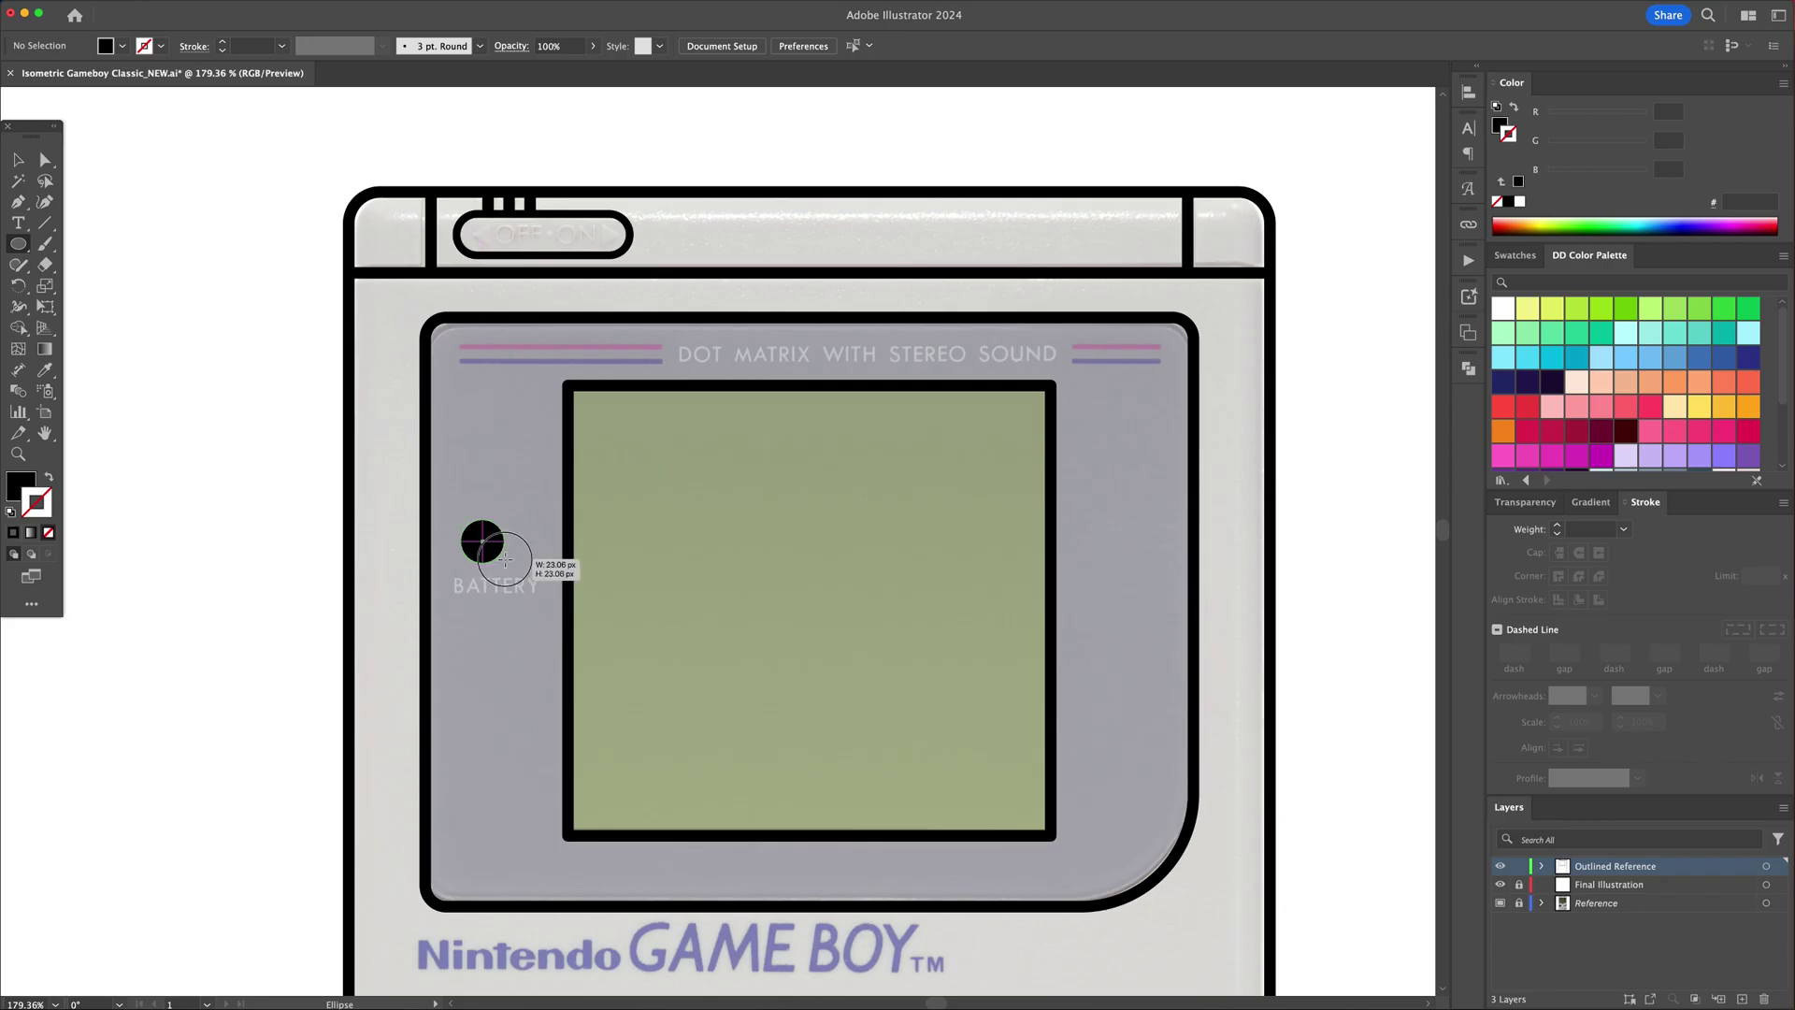
{"action": "key", "text": "v"}
{"action": "left_click", "coordinate": [507, 486]}
Step: Draw a thin black bar over the upper stripe before the DOT MATRIX text and copy it onto the stripe below
{"action": "mouse_move", "coordinate": [456, 341]}
{"action": "left_mouse_down"}
{"action": "mouse_move", "coordinate": [689, 343]}
{"action": "mouse_move", "coordinate": [664, 350]}
{"action": "left_mouse_up"}
{"action": "key", "text": "v"}
{"action": "mouse_move", "coordinate": [651, 346]}
{"action": "left_mouse_down"}
{"action": "mouse_move", "coordinate": [651, 362]}
{"action": "mouse_move", "coordinate": [643, 338]}
{"action": "left_mouse_up"}
{"action": "left_click", "coordinate": [906, 408]}
{"action": "left_click", "coordinate": [940, 431]}
Step: Copy the pair of bars to the stripes after the DOT MATRIX text and shorten them to the reference length
{"action": "left_click_drag", "start_coordinate": [632, 362], "coordinate": [1132, 380]}
{"action": "key", "text": "a"}
{"action": "left_click_drag", "start_coordinate": [929, 327], "coordinate": [980, 366]}
{"action": "left_click_drag", "start_coordinate": [956, 363], "coordinate": [995, 363]}
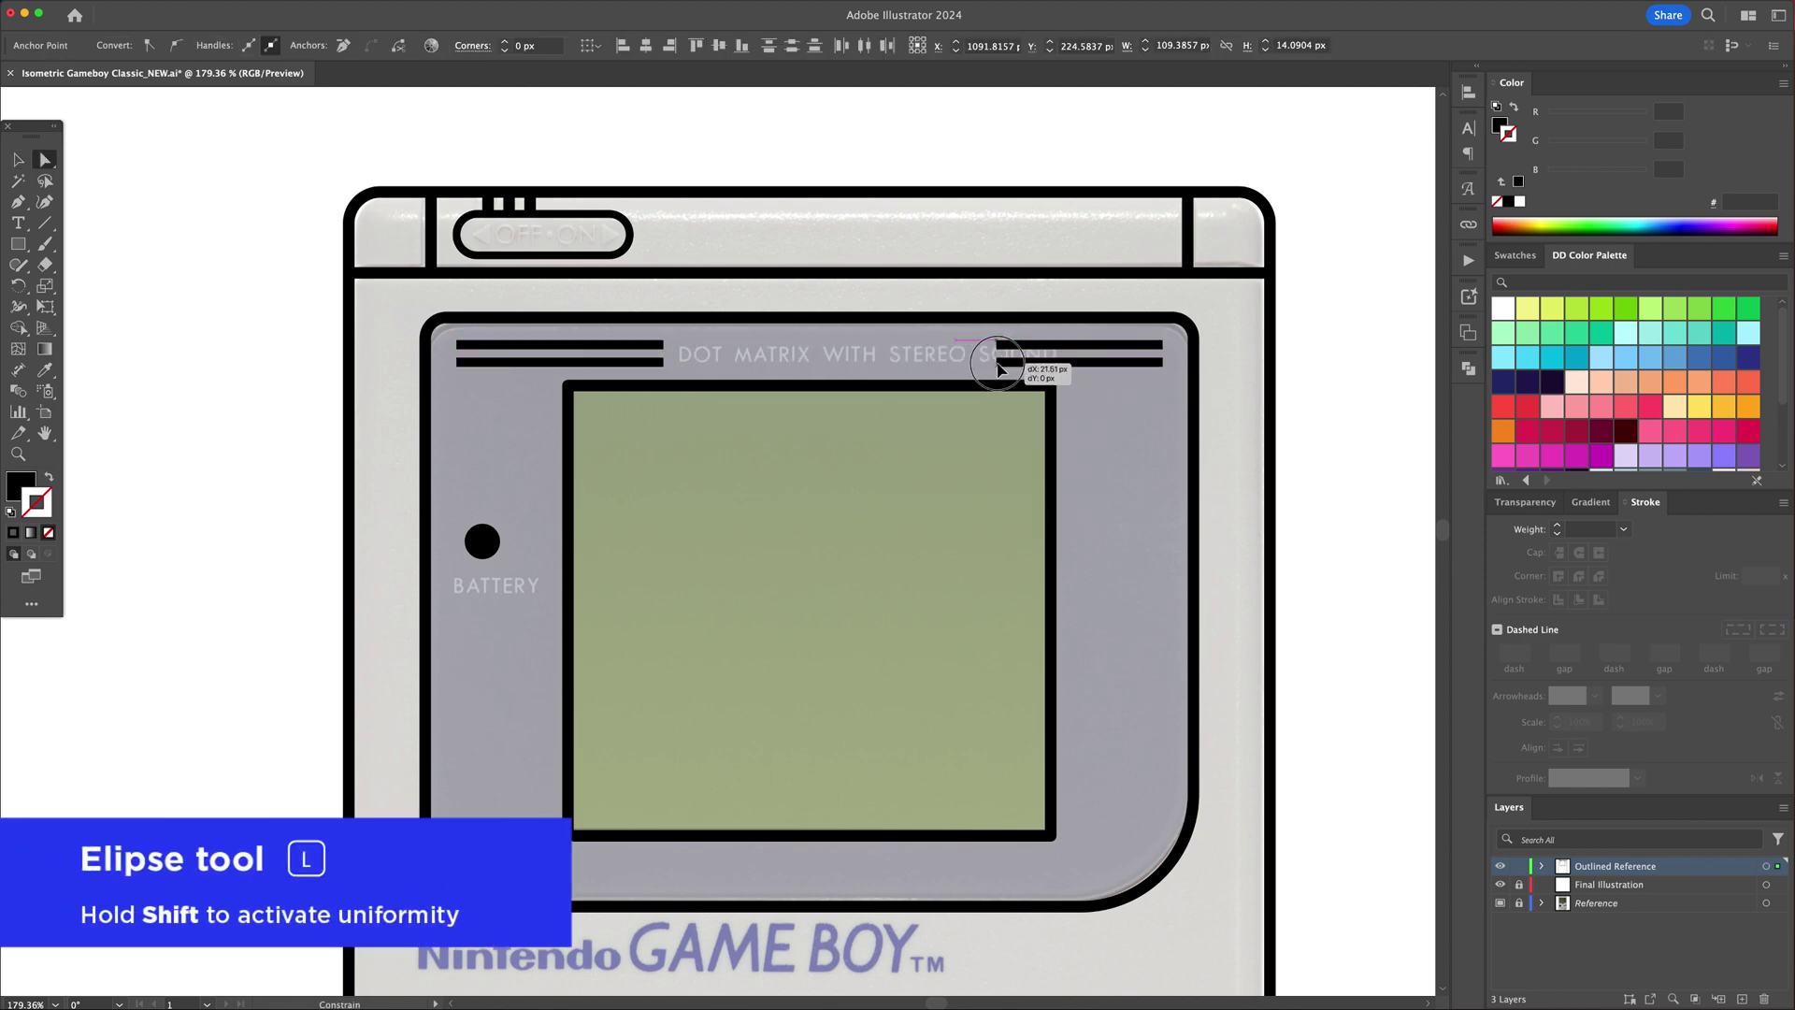
{"action": "left_click_drag", "start_coordinate": [995, 362], "coordinate": [1071, 363]}
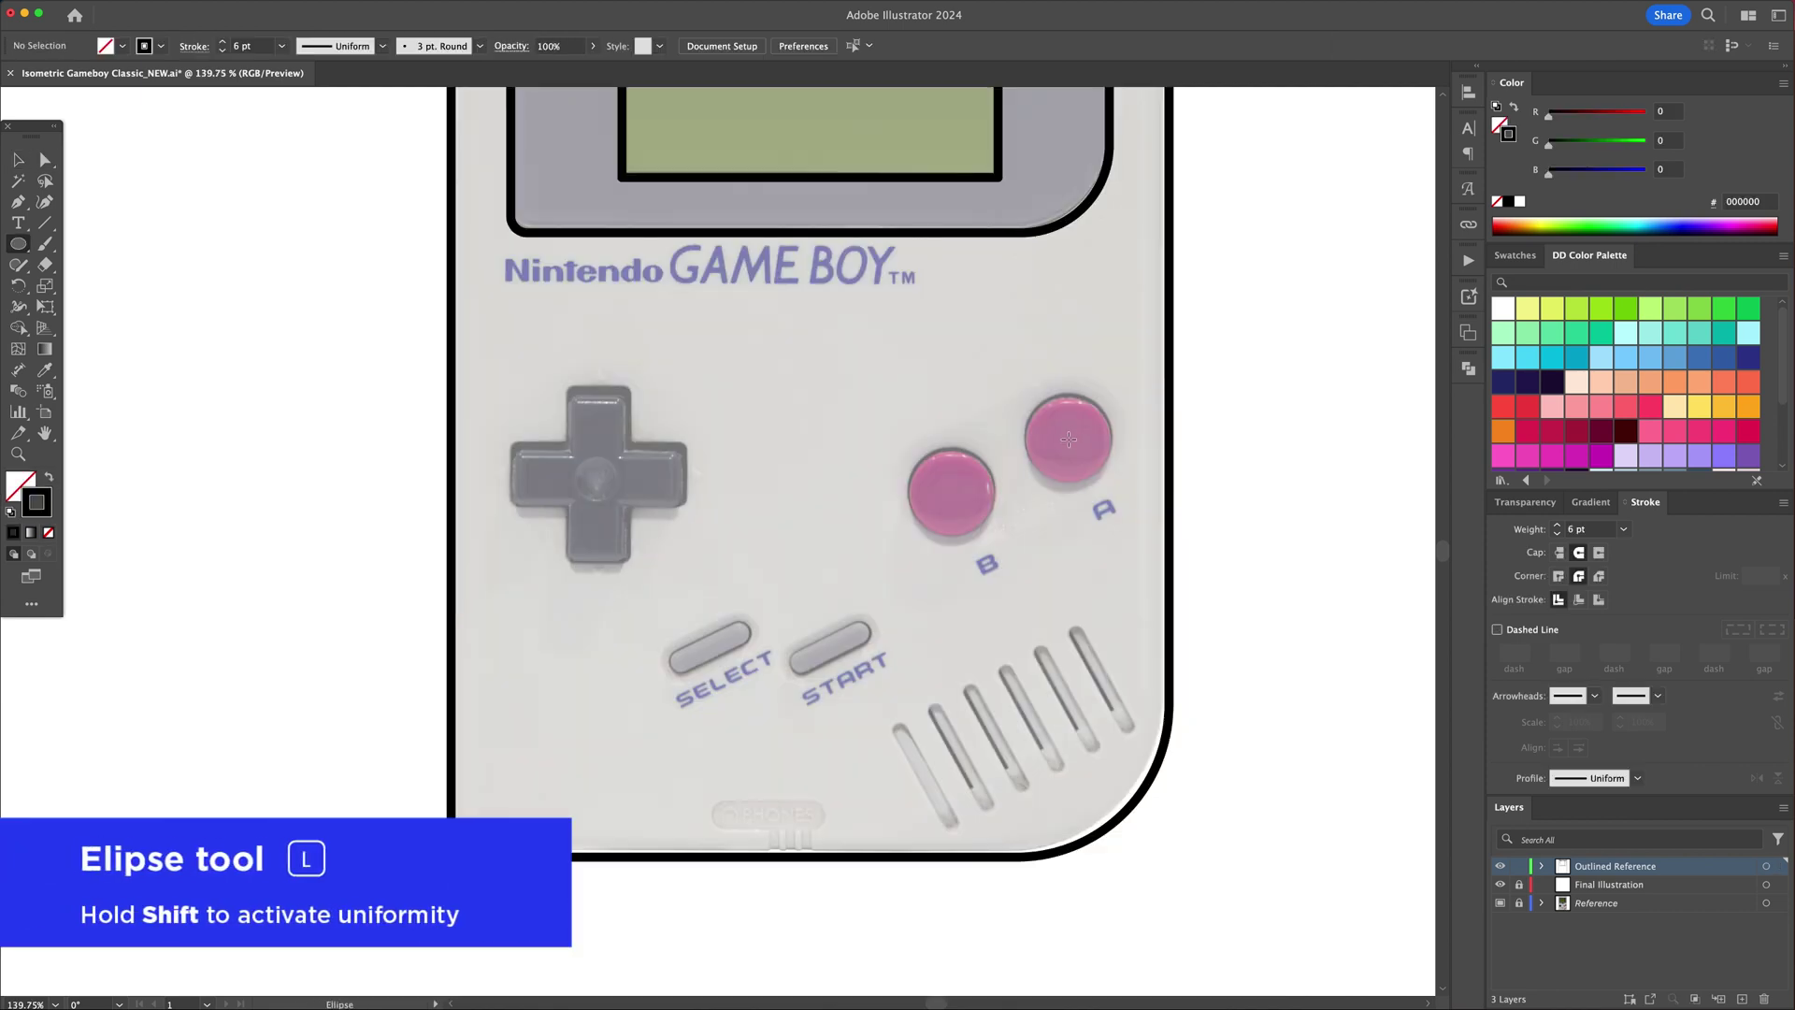
Step: Outline the A button with a 6 pt circle and copy it onto the B button
{"action": "left_click_drag", "start_coordinate": [1067, 439], "coordinate": [1108, 472]}
{"action": "key", "text": "v"}
{"action": "left_click", "coordinate": [1108, 491]}
{"action": "left_click_drag", "start_coordinate": [906, 449], "coordinate": [994, 538]}
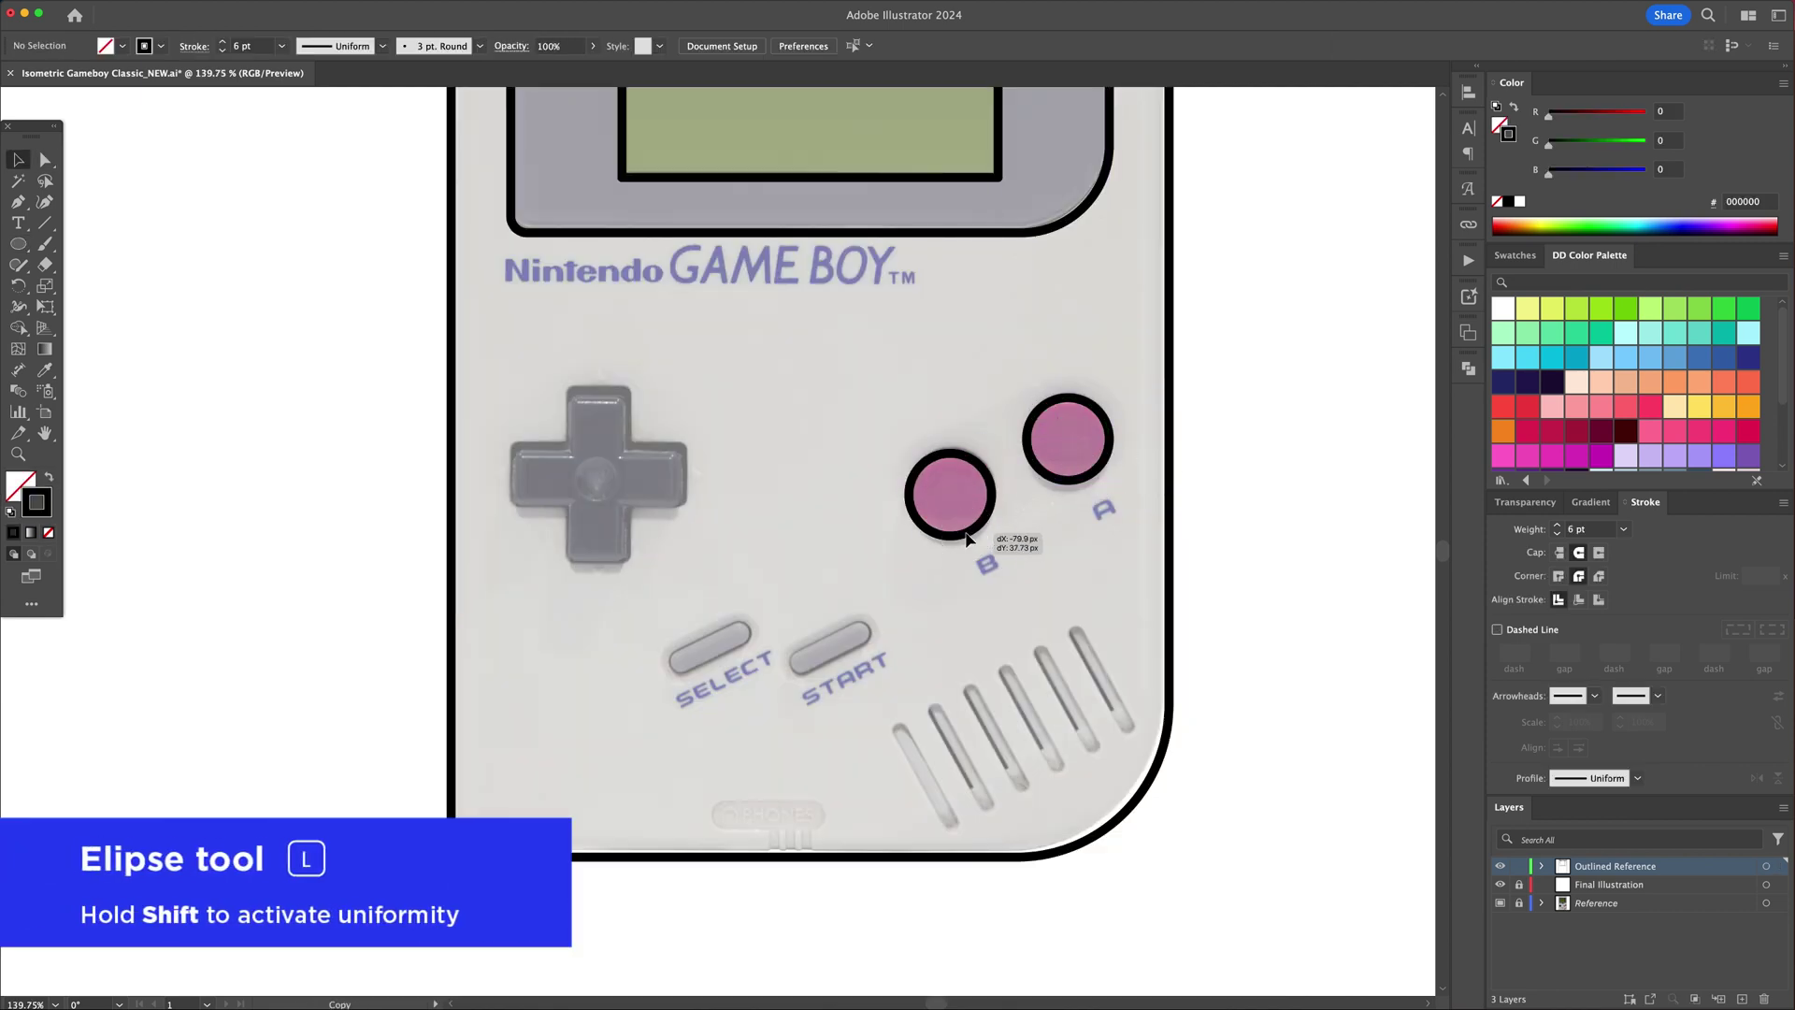
Step: Draw a vertical rectangle about 40 by 112 px and a horizontal one over the D-pad, and unite them into a cross
{"action": "key", "text": "m"}
{"action": "left_click_drag", "start_coordinate": [566, 394], "coordinate": [628, 565]}
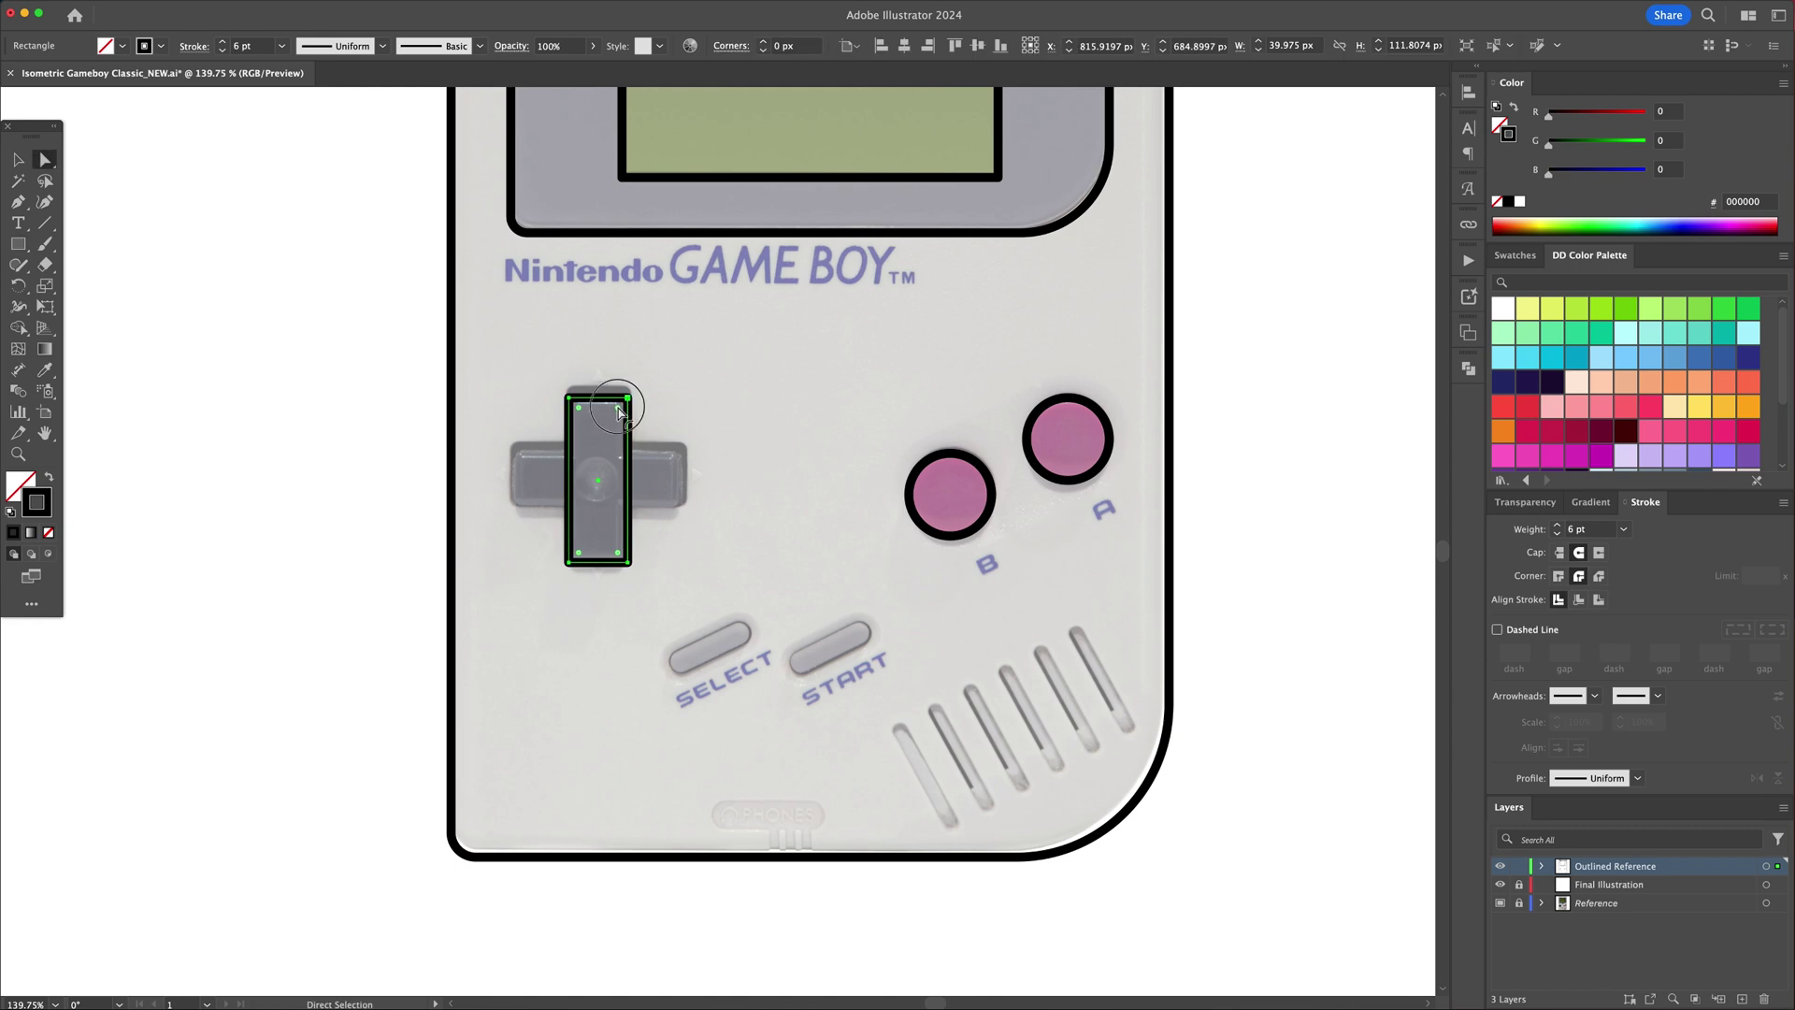
{"action": "left_click_drag", "start_coordinate": [513, 449], "coordinate": [684, 512]}
{"action": "key", "text": "v"}
{"action": "mouse_move", "coordinate": [531, 546]}
{"action": "left_mouse_down"}
{"action": "mouse_move", "coordinate": [648, 470]}
{"action": "mouse_move", "coordinate": [624, 503]}
{"action": "left_mouse_up"}
{"action": "left_click", "coordinate": [1468, 369]}
{"action": "left_click", "coordinate": [1250, 404]}
{"action": "left_click", "coordinate": [1469, 368]}
{"action": "left_click", "coordinate": [792, 516]}
Step: Draw a rounded pill rotated to match the SELECT button and copy it onto the START button
{"action": "key", "text": "m"}
{"action": "left_click_drag", "start_coordinate": [659, 644], "coordinate": [763, 672]}
{"action": "key", "text": "a"}
{"action": "left_click_drag", "start_coordinate": [750, 659], "coordinate": [774, 603]}
{"action": "key", "text": "r"}
{"action": "key", "text": "v"}
{"action": "left_click_drag", "start_coordinate": [731, 634], "coordinate": [729, 626]}
{"action": "left_click_drag", "start_coordinate": [733, 626], "coordinate": [853, 625]}
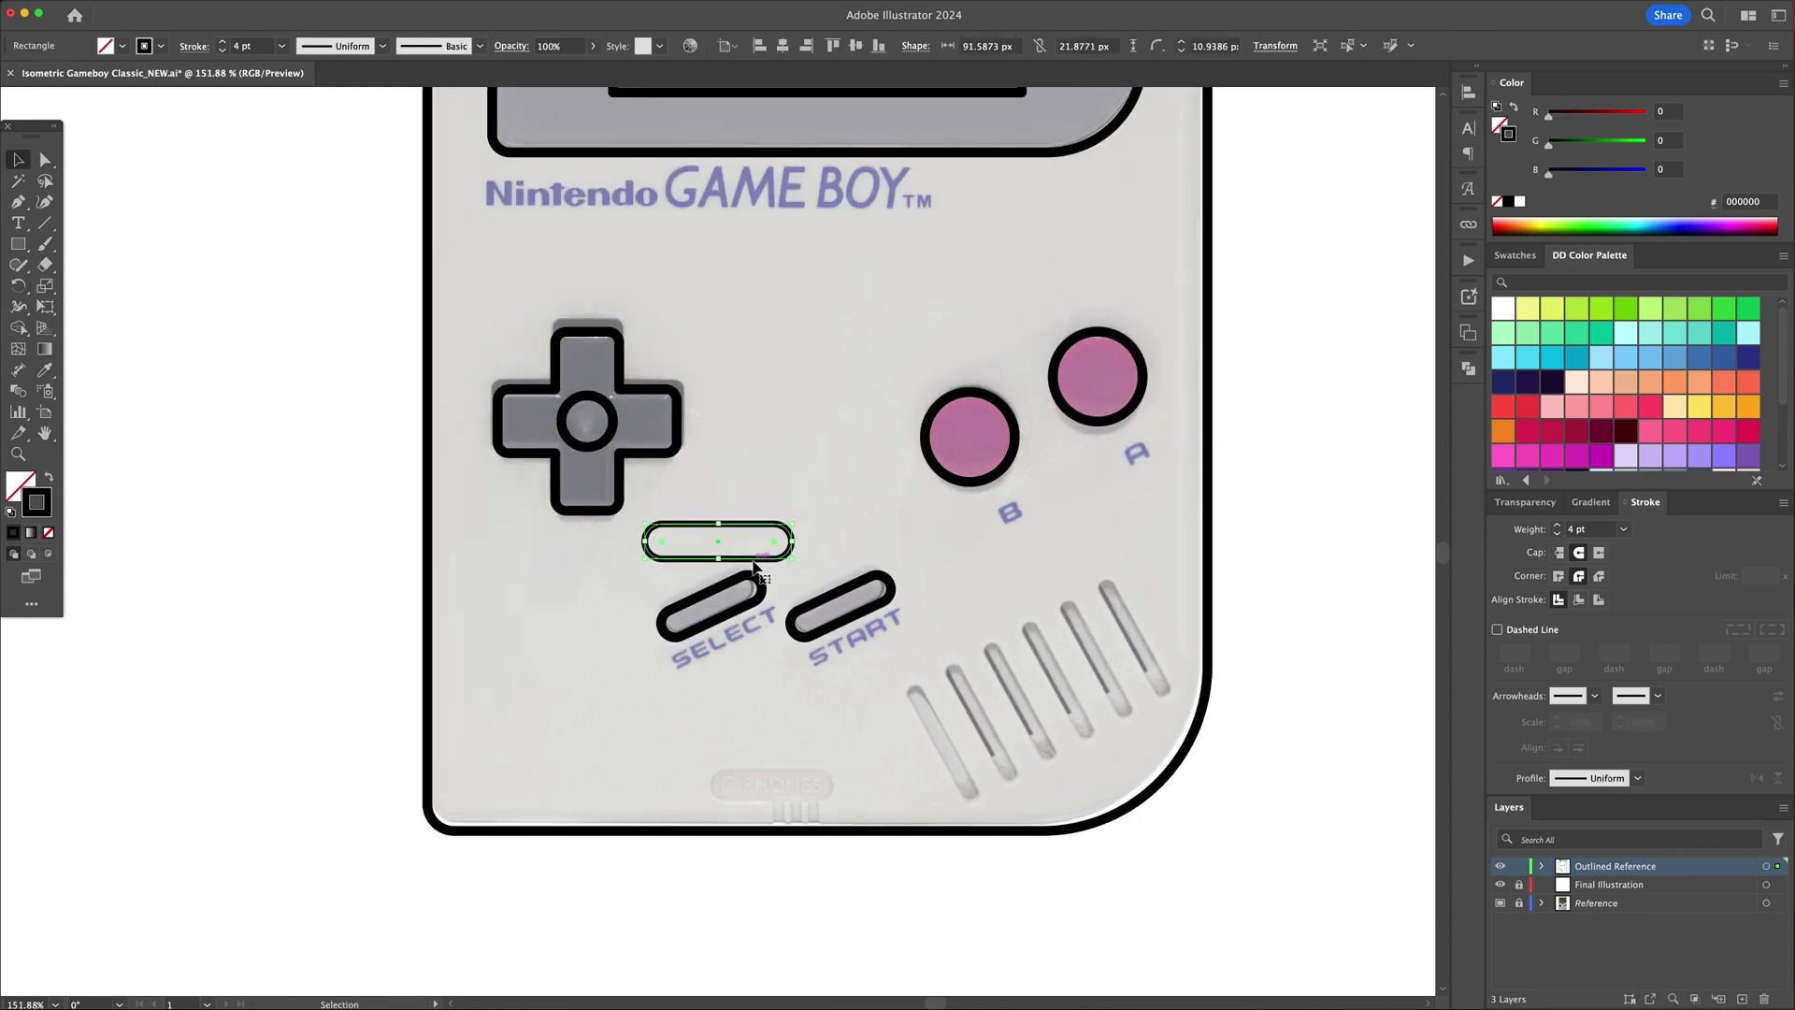
Step: Place a copy of the switch pill over the PHONES label and paste the three short bars beneath it
{"action": "left_click_drag", "start_coordinate": [753, 562], "coordinate": [810, 802]}
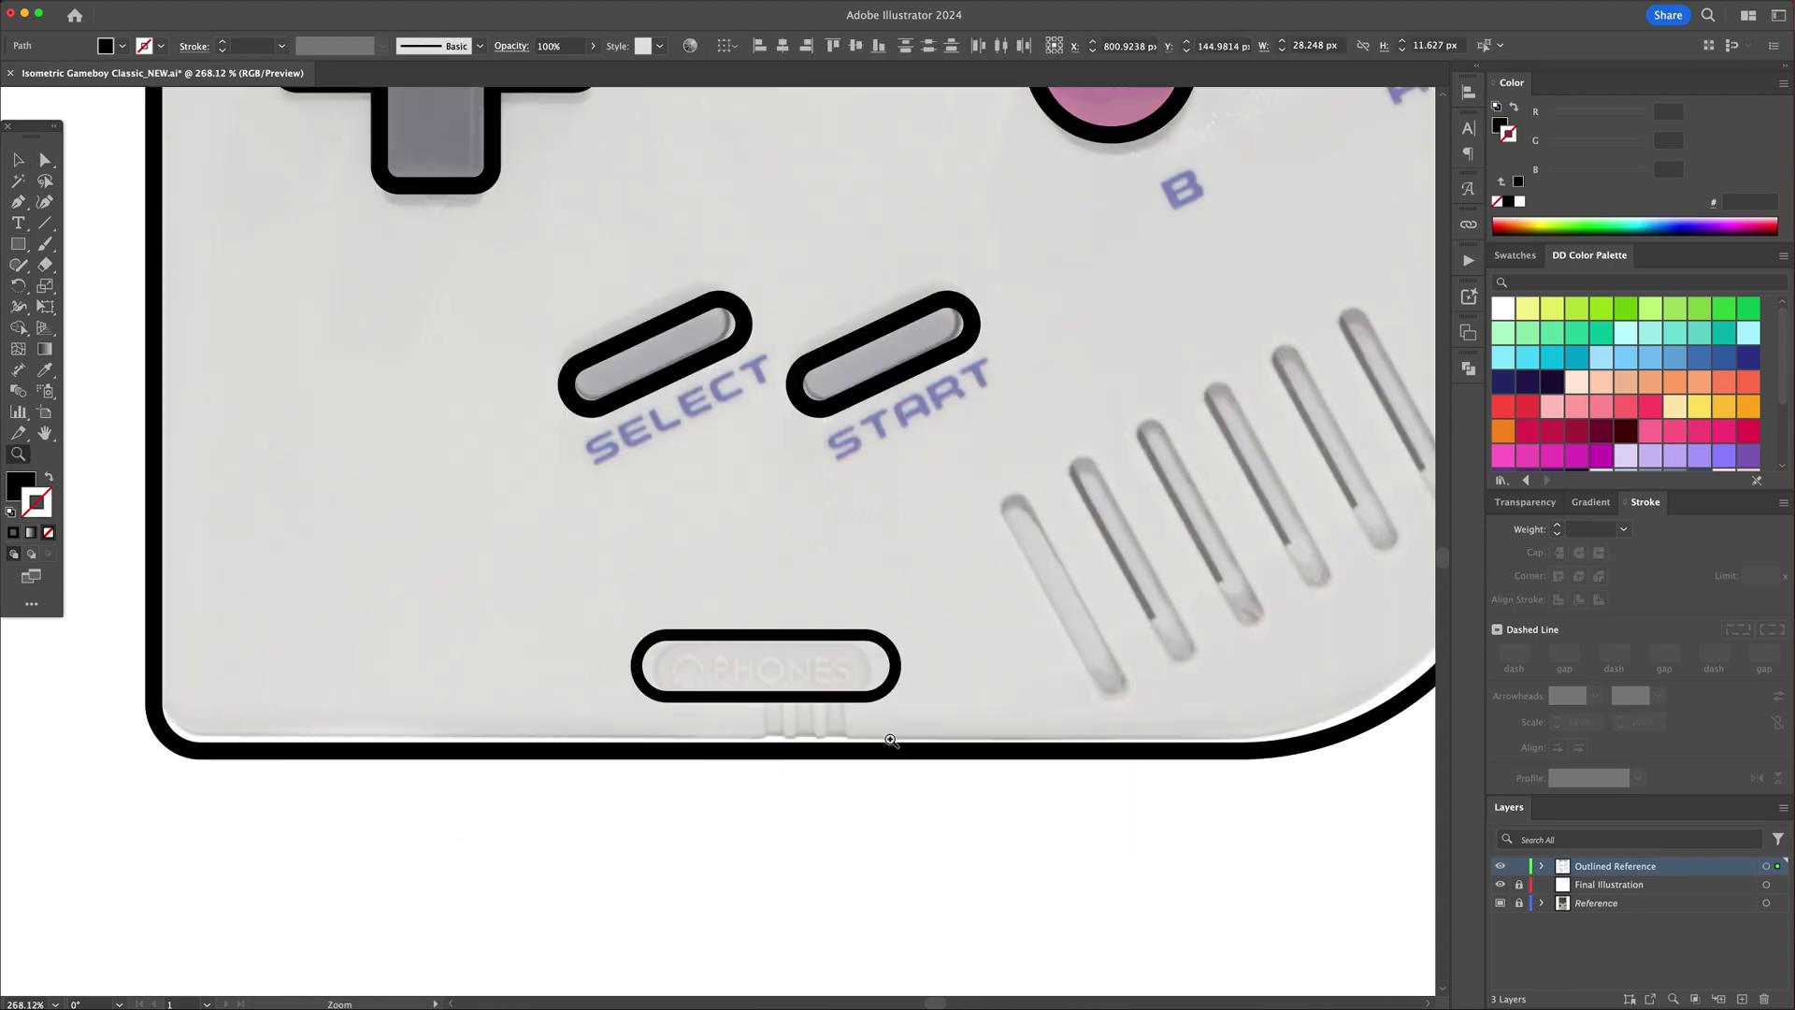
{"action": "key", "text": "super+v"}
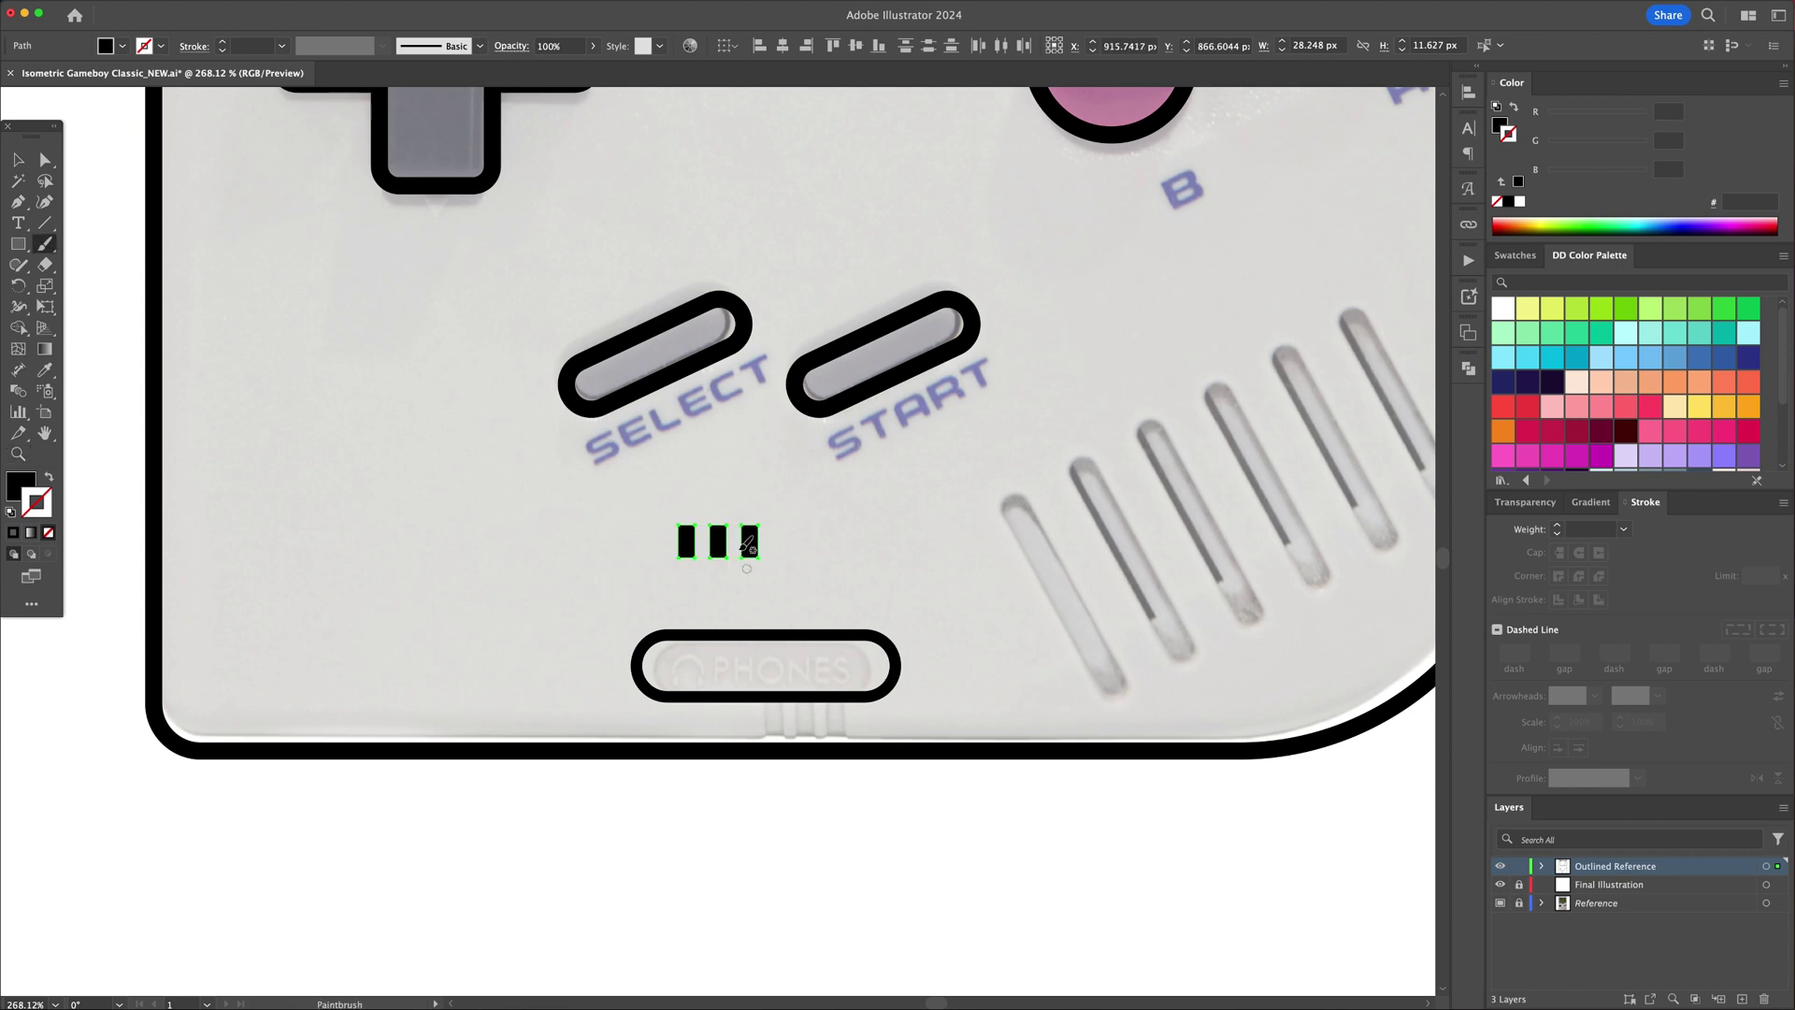
{"action": "key", "text": "v"}
{"action": "mouse_move", "coordinate": [734, 533]}
{"action": "left_mouse_down"}
{"action": "mouse_move", "coordinate": [806, 725]}
{"action": "mouse_move", "coordinate": [806, 701]}
{"action": "left_mouse_up"}
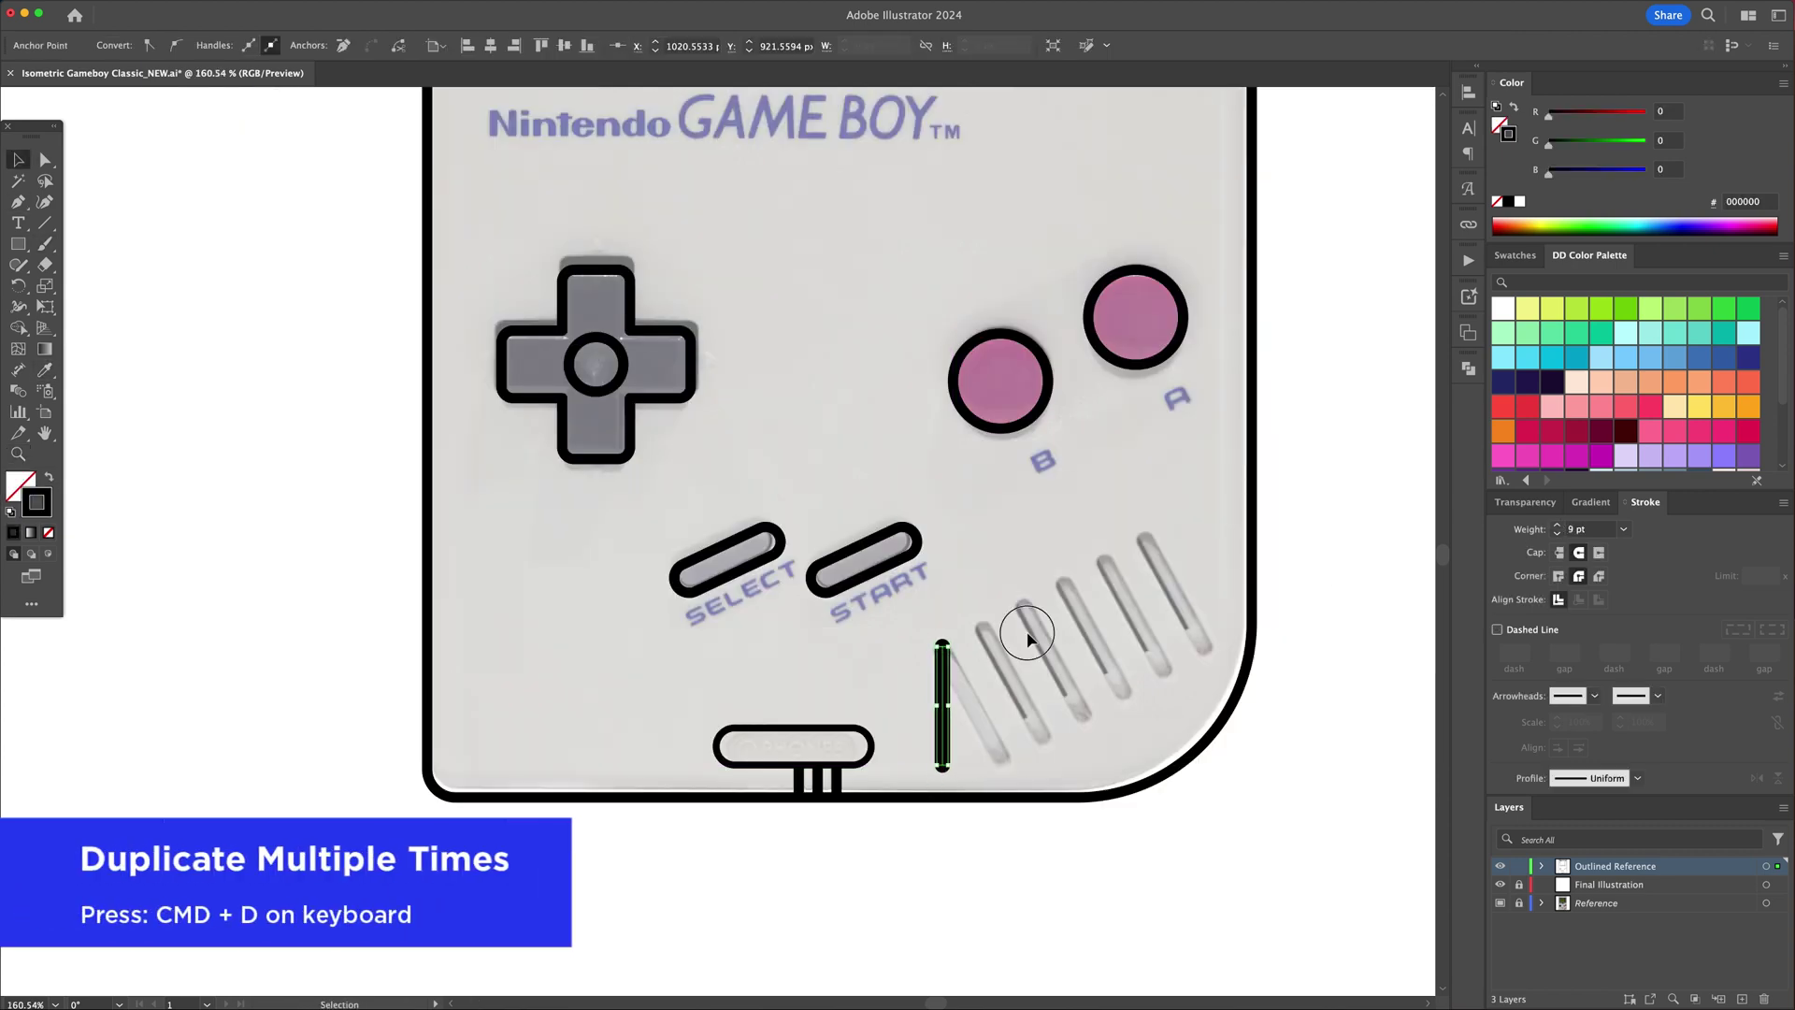
Step: Duplicate the 9 pt vertical speaker line horizontally into six evenly spaced lines
{"action": "left_click_drag", "start_coordinate": [943, 682], "coordinate": [983, 683]}
{"action": "key", "text": "super+d"}
{"action": "key", "text": "super+d"}
{"action": "key", "text": "super+d"}
{"action": "key", "text": "super+d"}
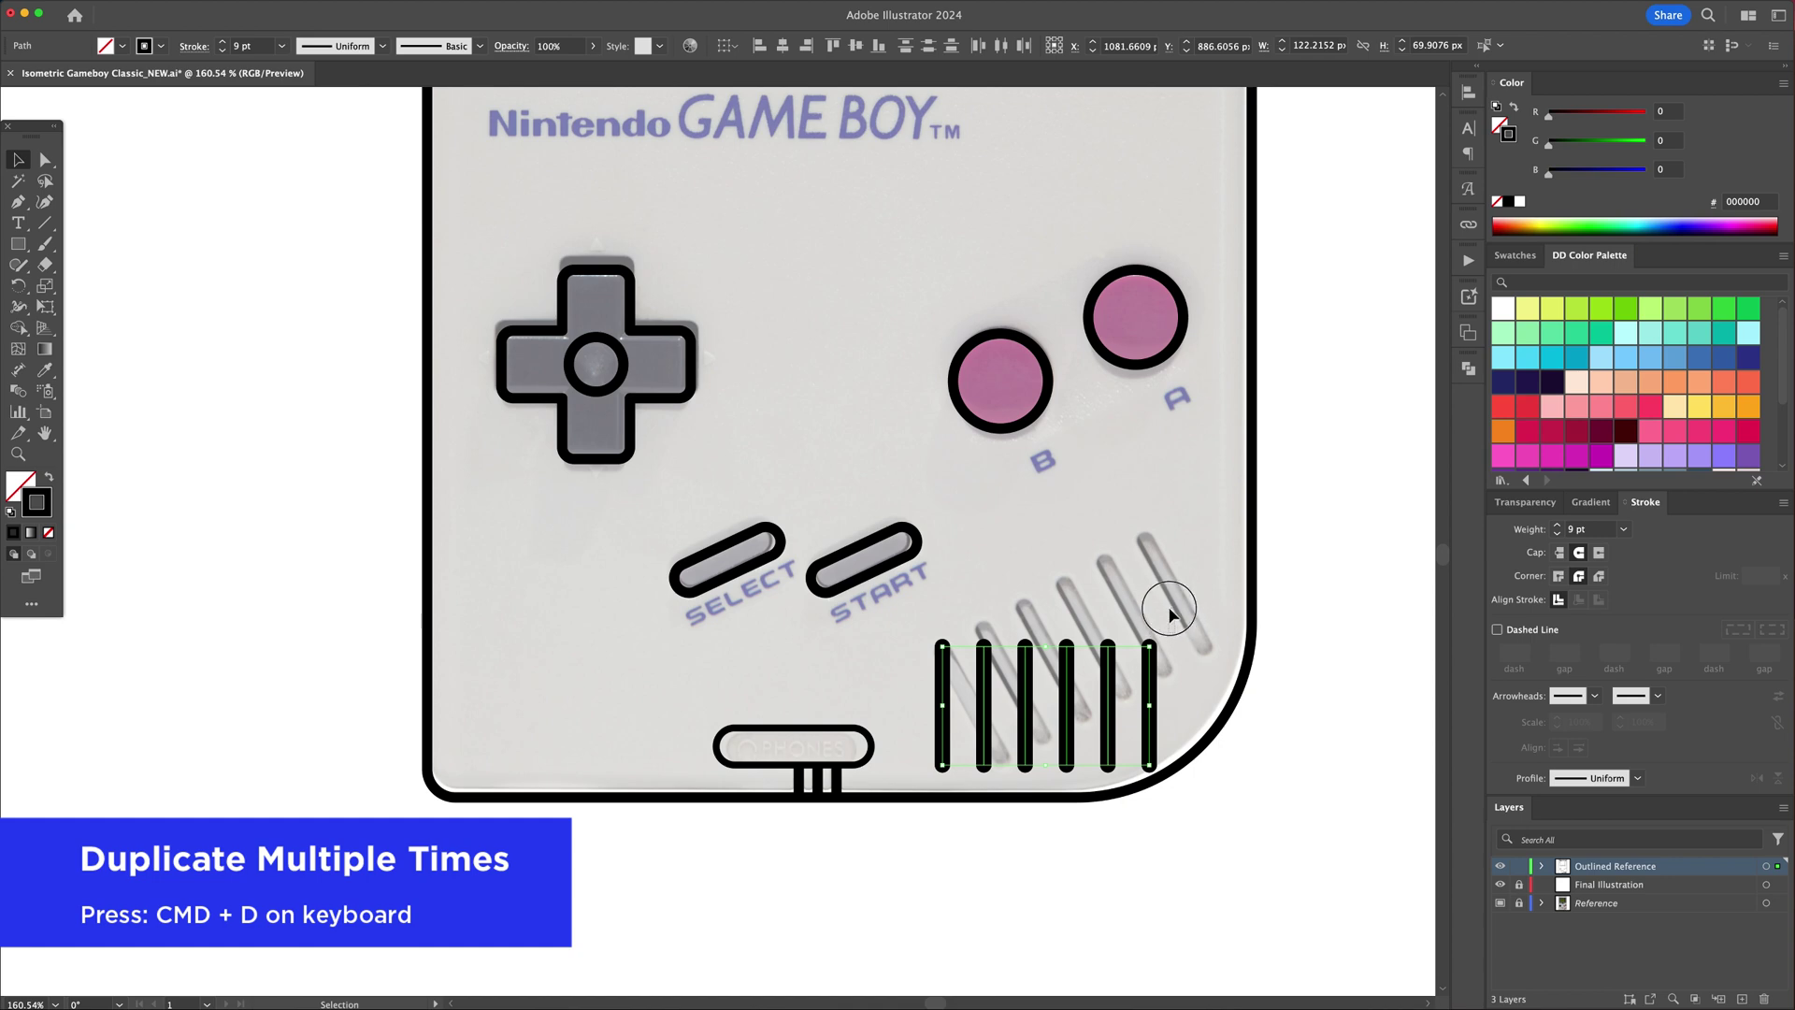
Step: Slant the six speaker lines to match the reference grille and convert their strokes to outlines
{"action": "left_click_drag", "start_coordinate": [1169, 612], "coordinate": [1169, 587]}
{"action": "left_click", "coordinate": [171, 7]}
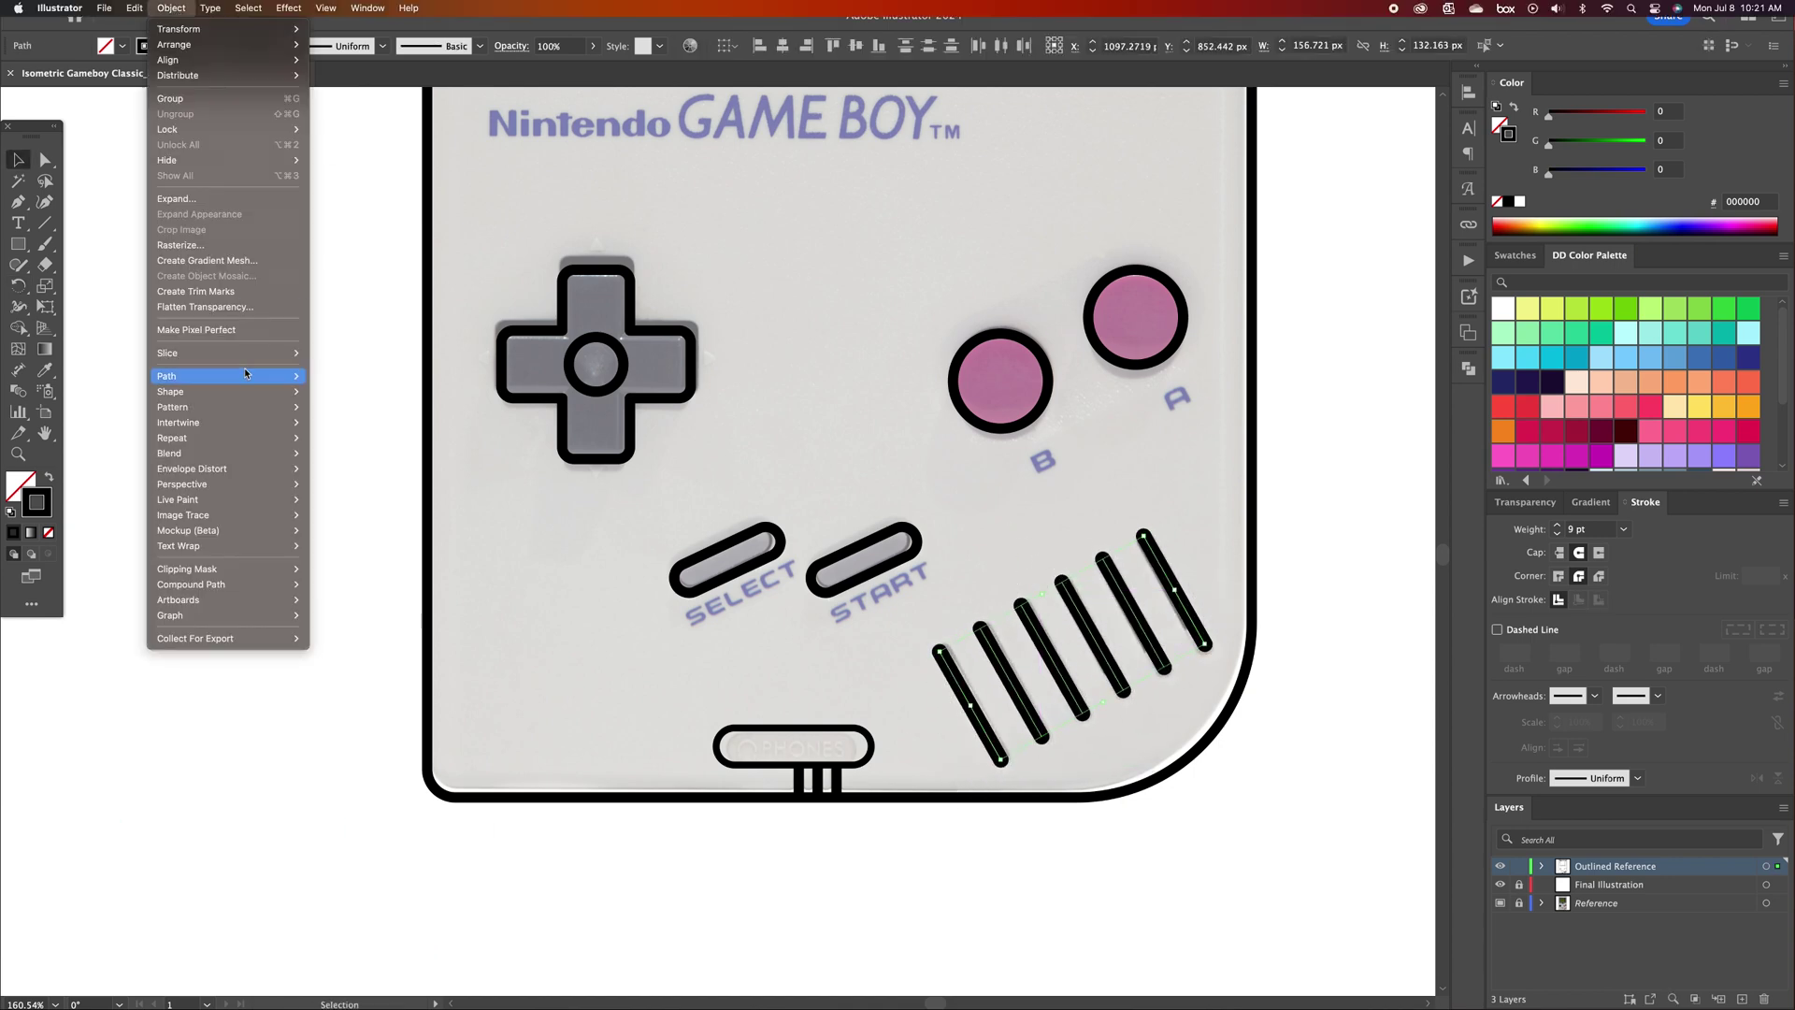
{"action": "left_click", "coordinate": [353, 412]}
Step: Move the traced outline together with the reference image to the artboard's right side and lock the Reference layer again
{"action": "key", "text": "super+0"}
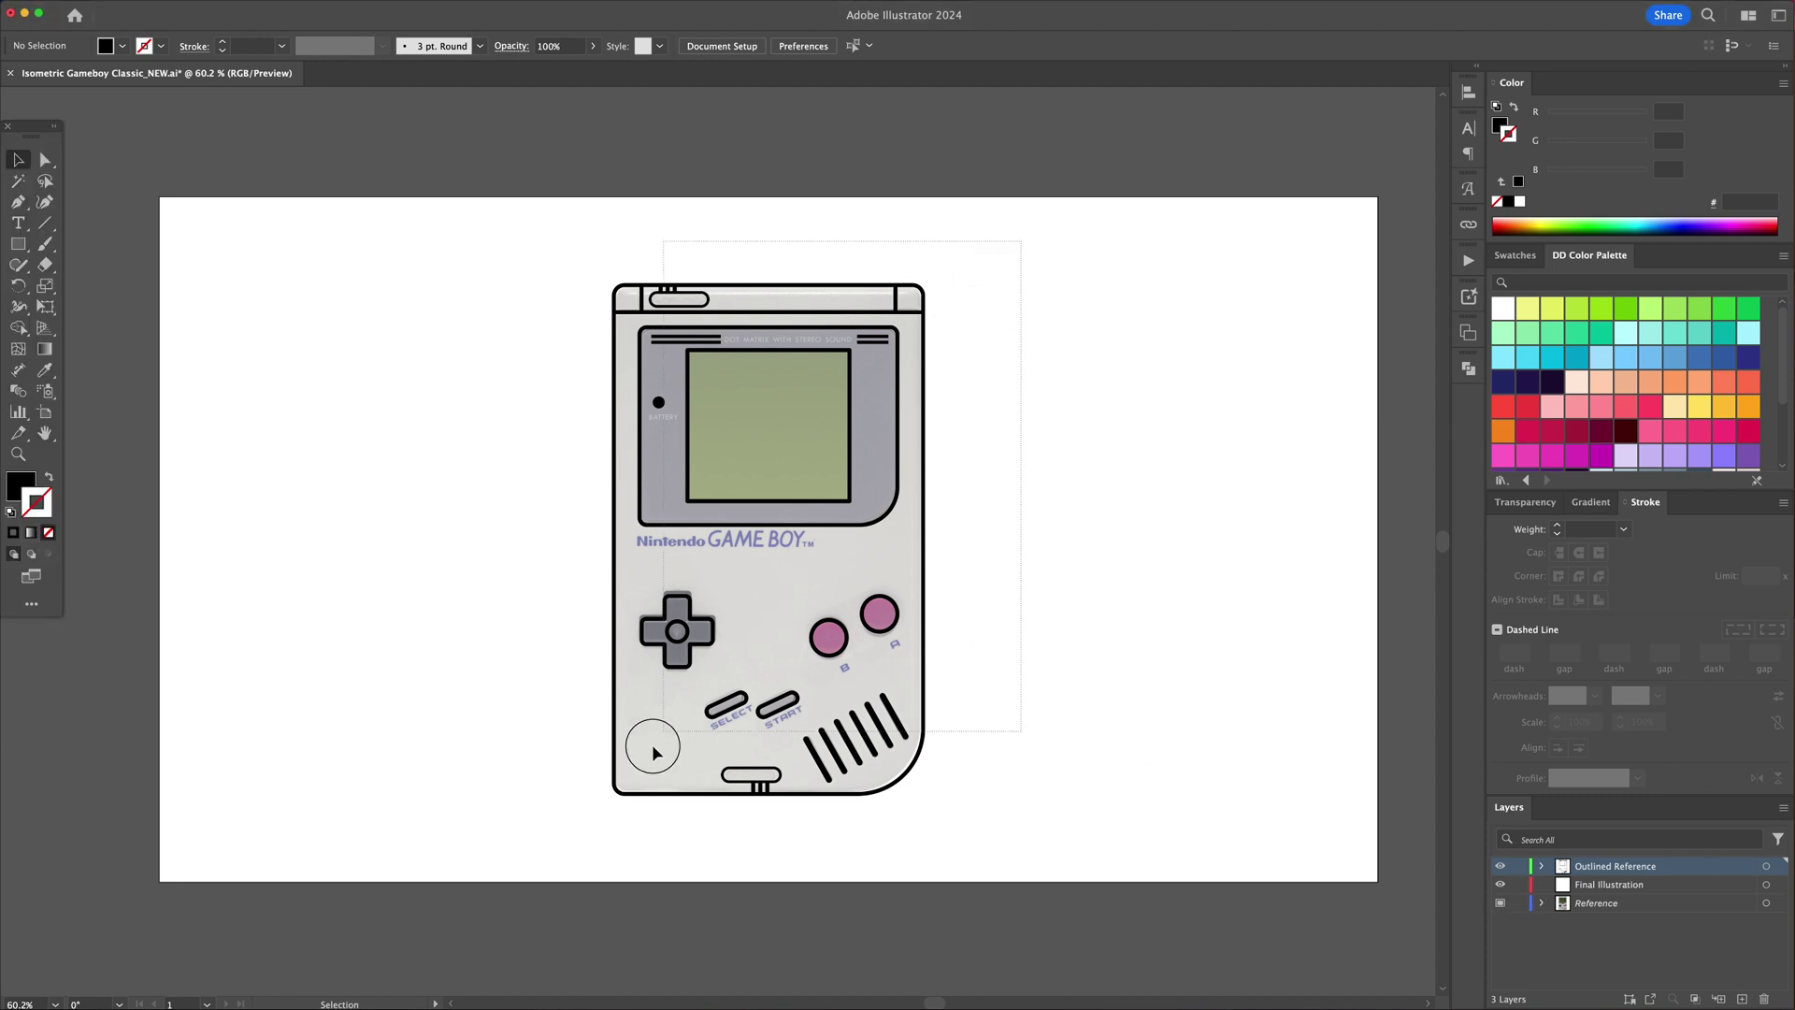
{"action": "left_click_drag", "start_coordinate": [718, 540], "coordinate": [1068, 561]}
{"action": "left_click", "coordinate": [823, 538]}
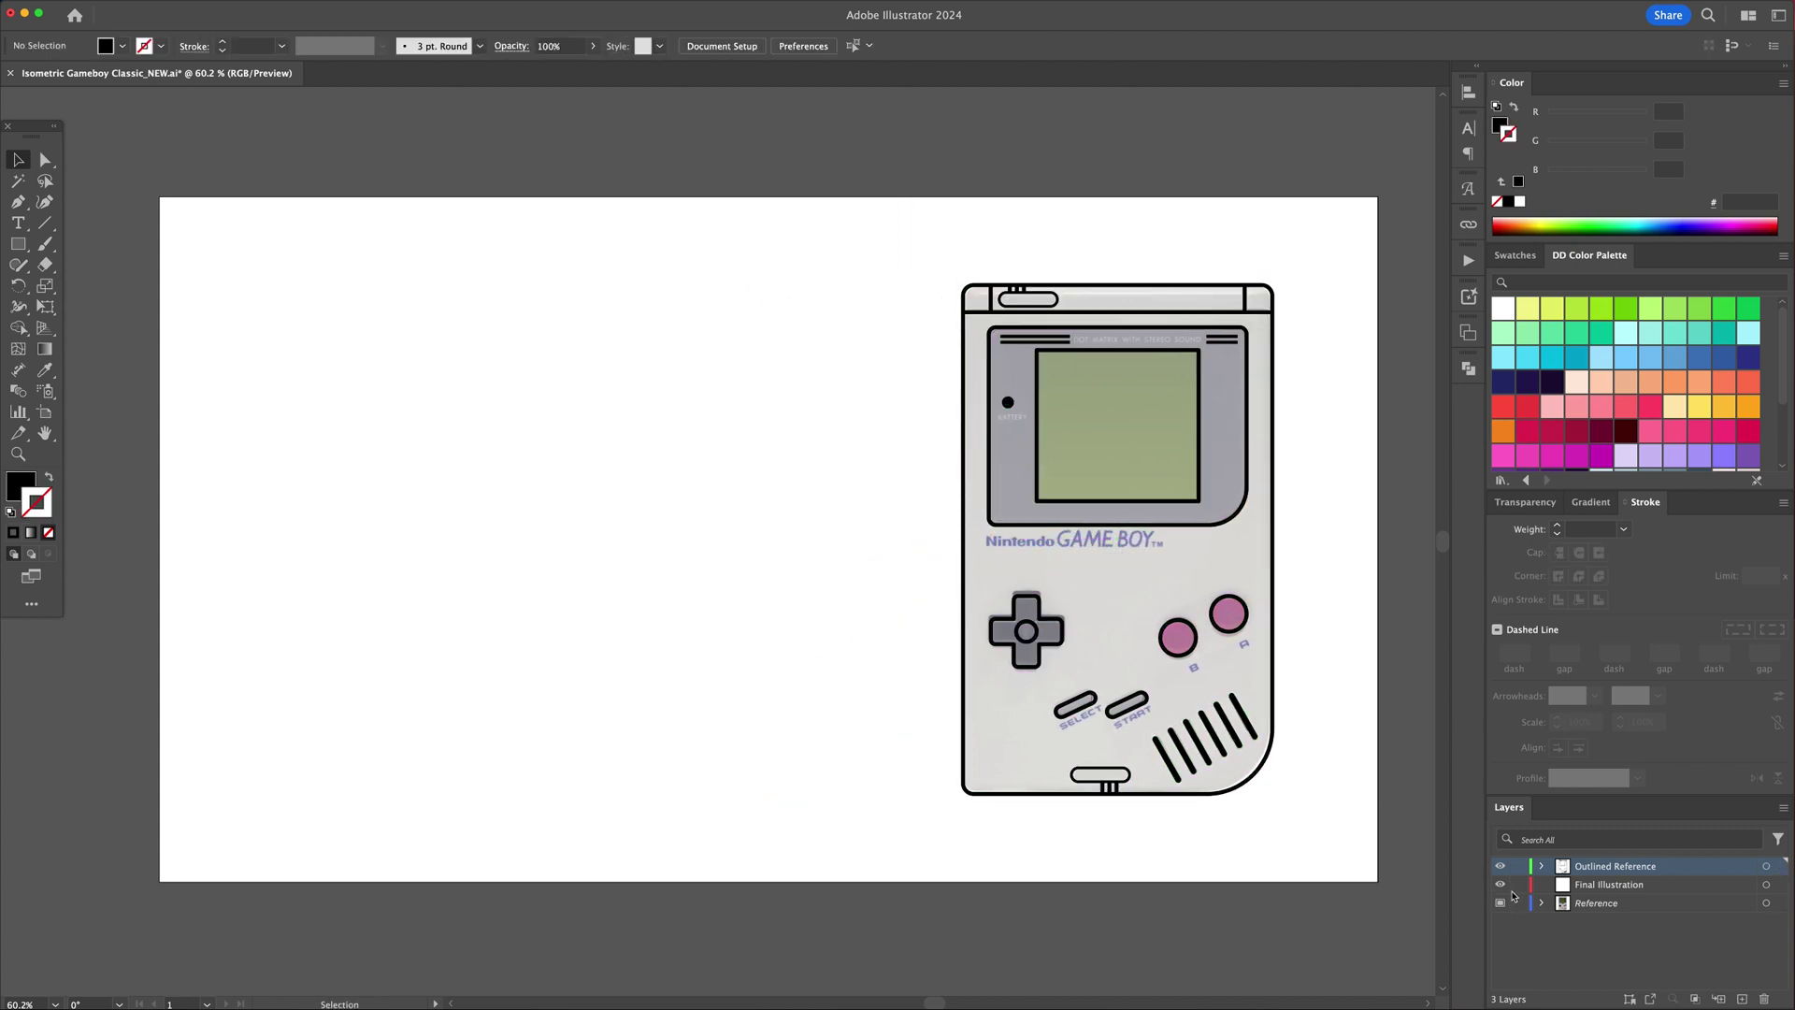
{"action": "left_click", "coordinate": [1518, 904]}
Step: Duplicate the console outline to the left of the reference, and move the outline over the reference to the Final Illustration layer
{"action": "left_click_drag", "start_coordinate": [1152, 523], "coordinate": [496, 746]}
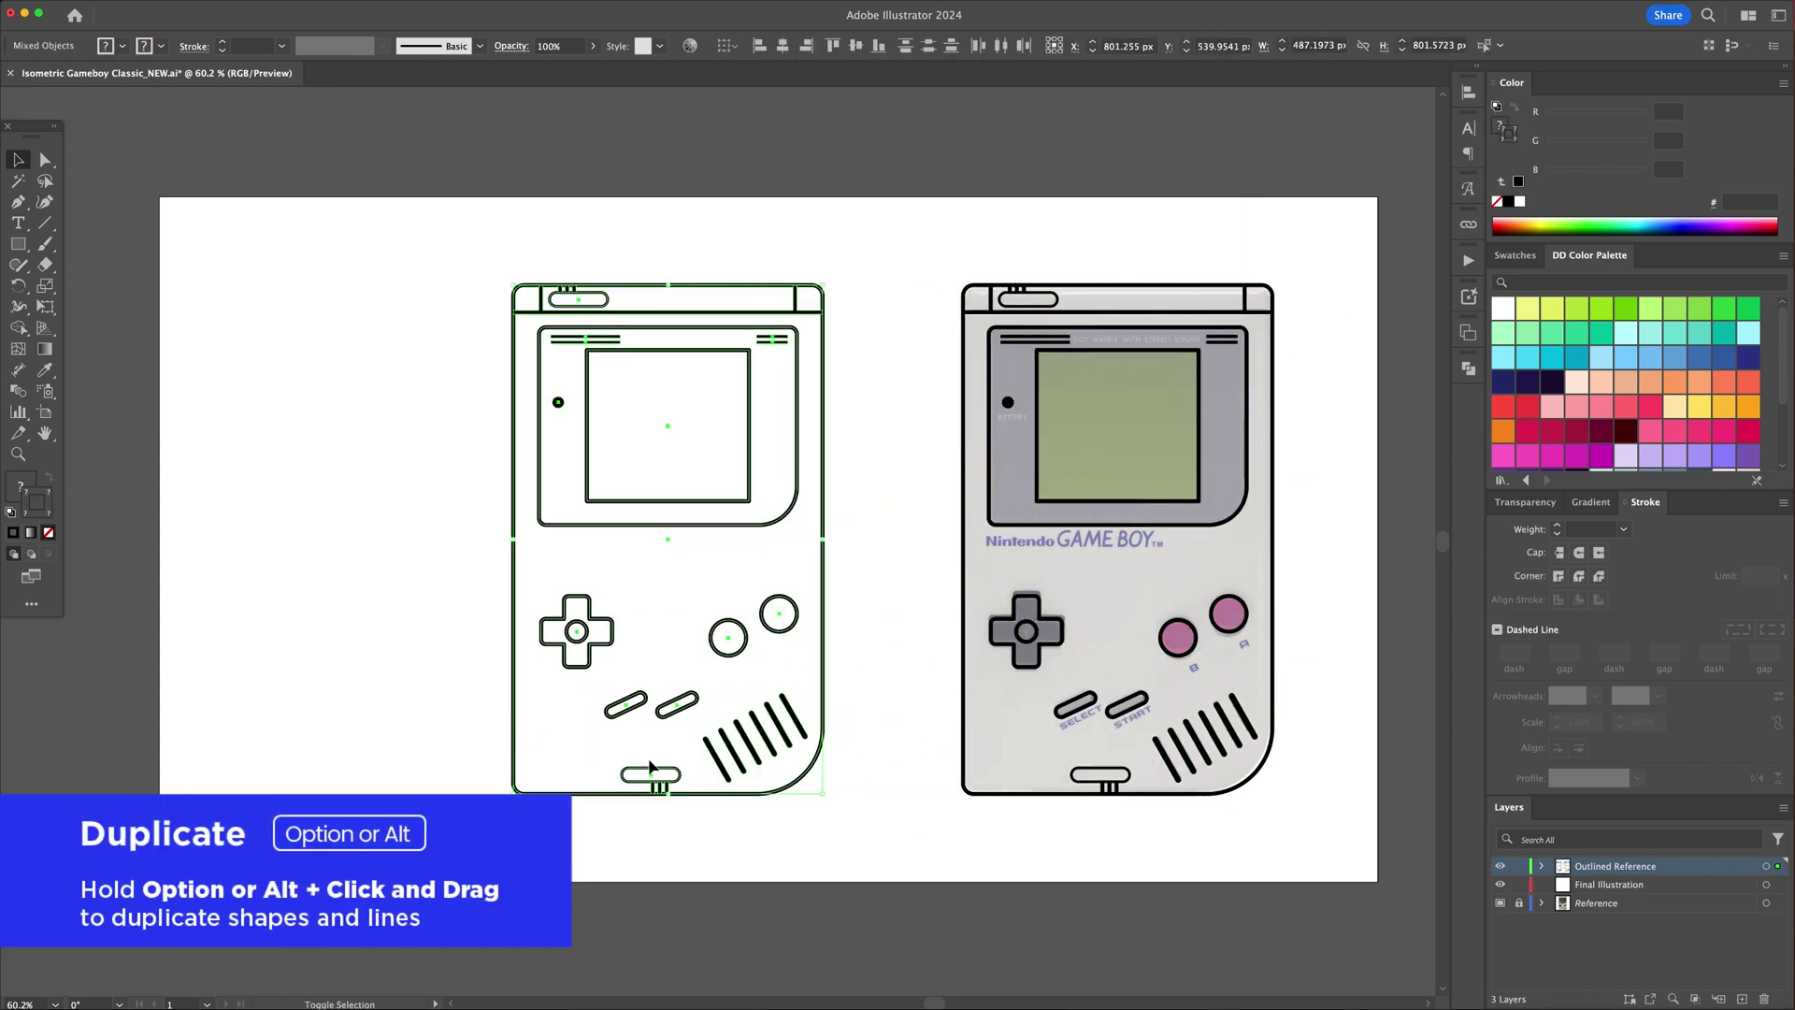
{"action": "left_click_drag", "start_coordinate": [857, 252], "coordinate": [1280, 824]}
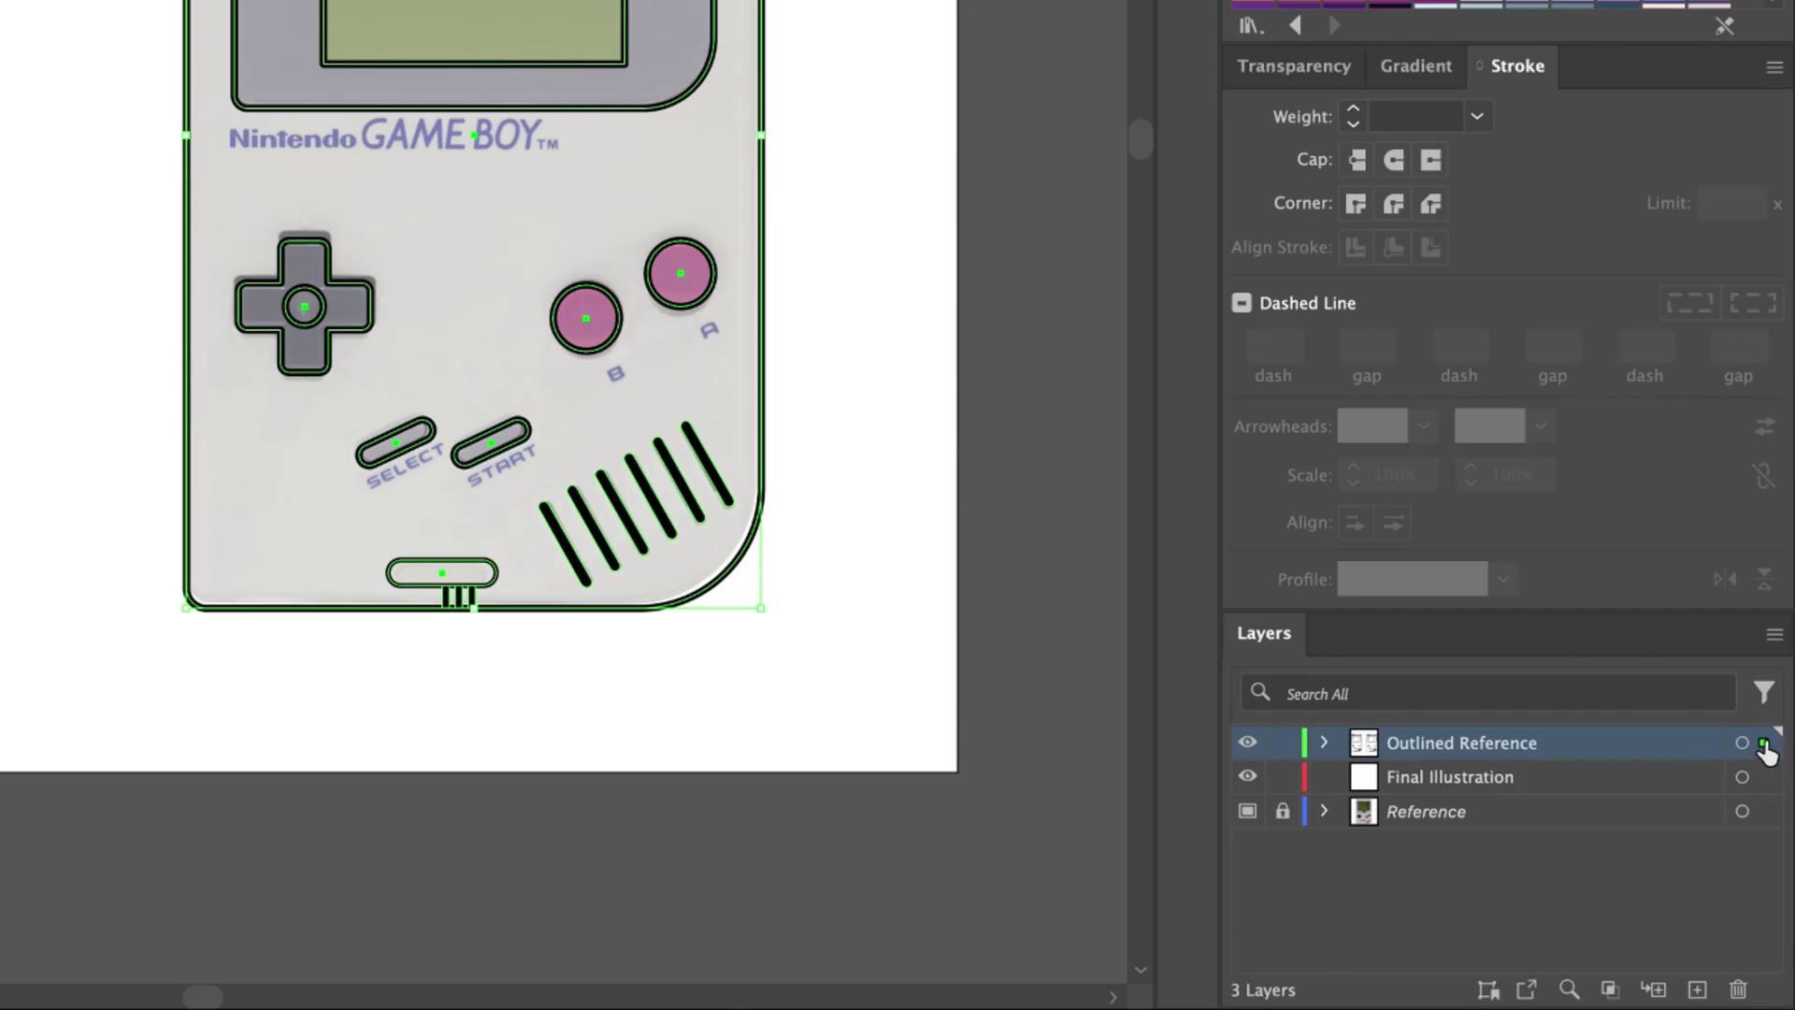
{"action": "left_click_drag", "start_coordinate": [1763, 748], "coordinate": [1764, 777]}
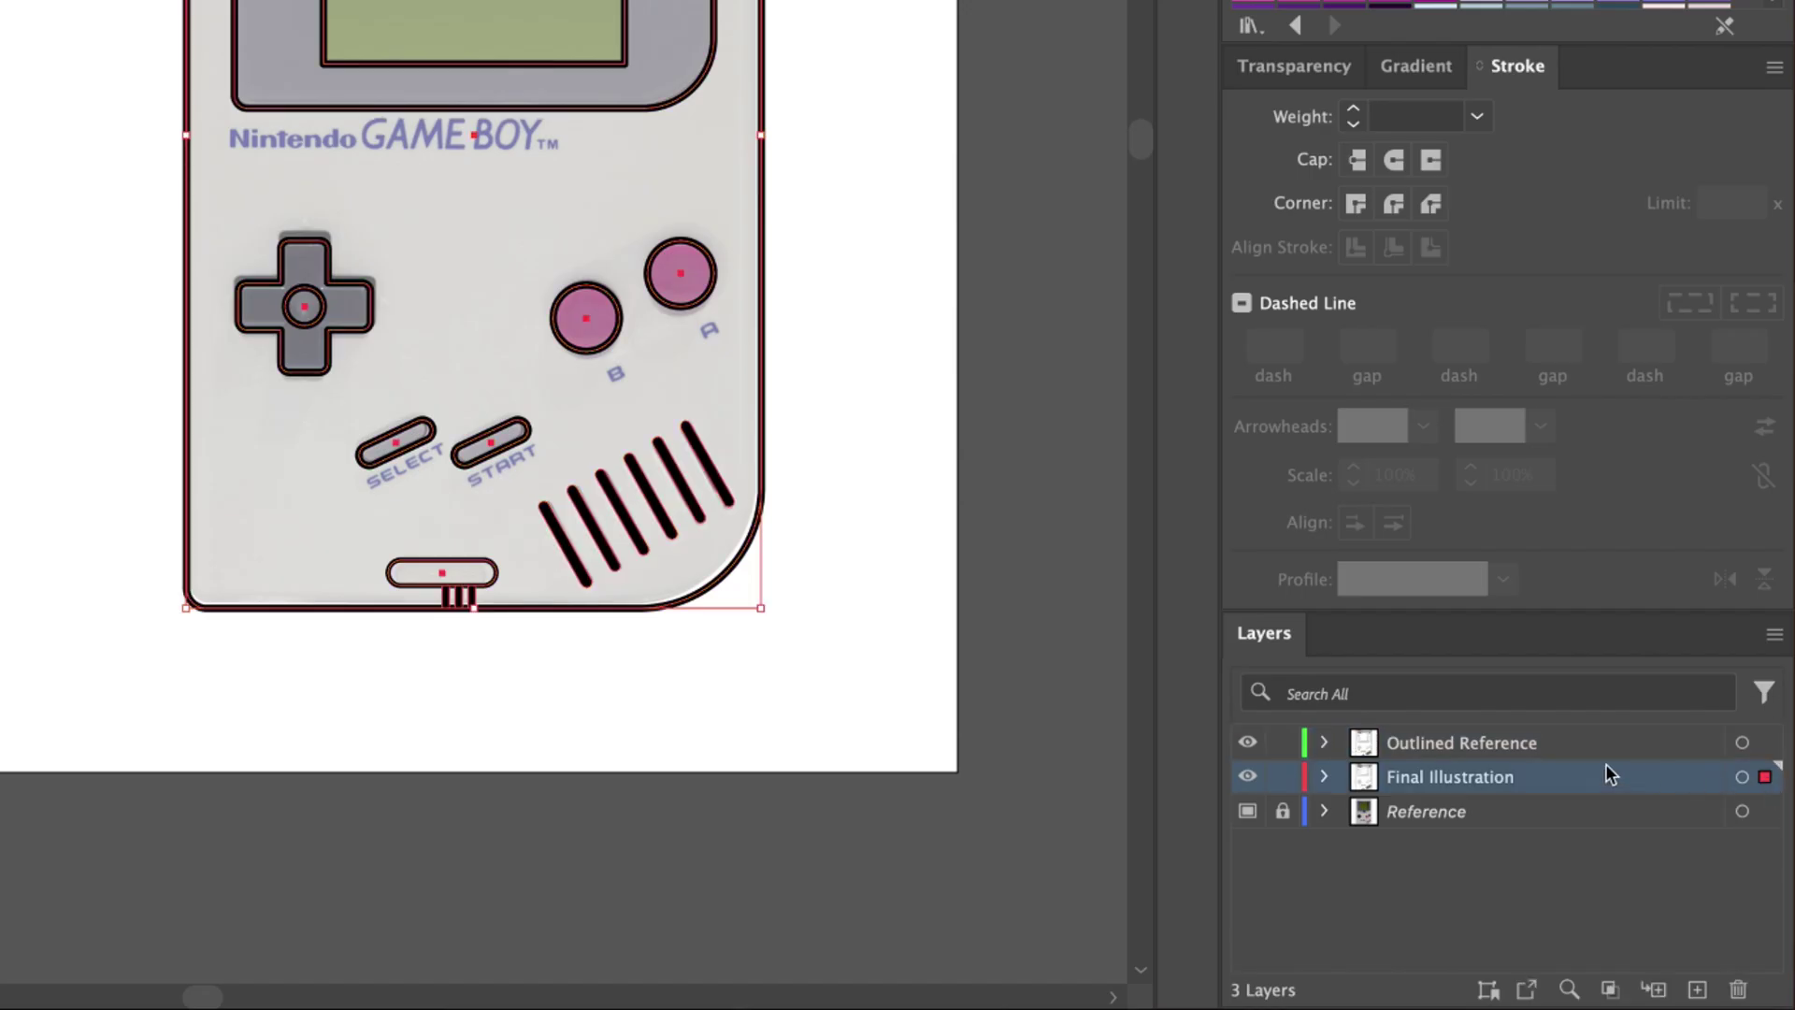
Step: Lock the Final Illustration layer and select the standalone console outline on the Outlined Reference layer
{"action": "left_click", "coordinate": [1283, 776]}
{"action": "left_click", "coordinate": [1446, 747]}
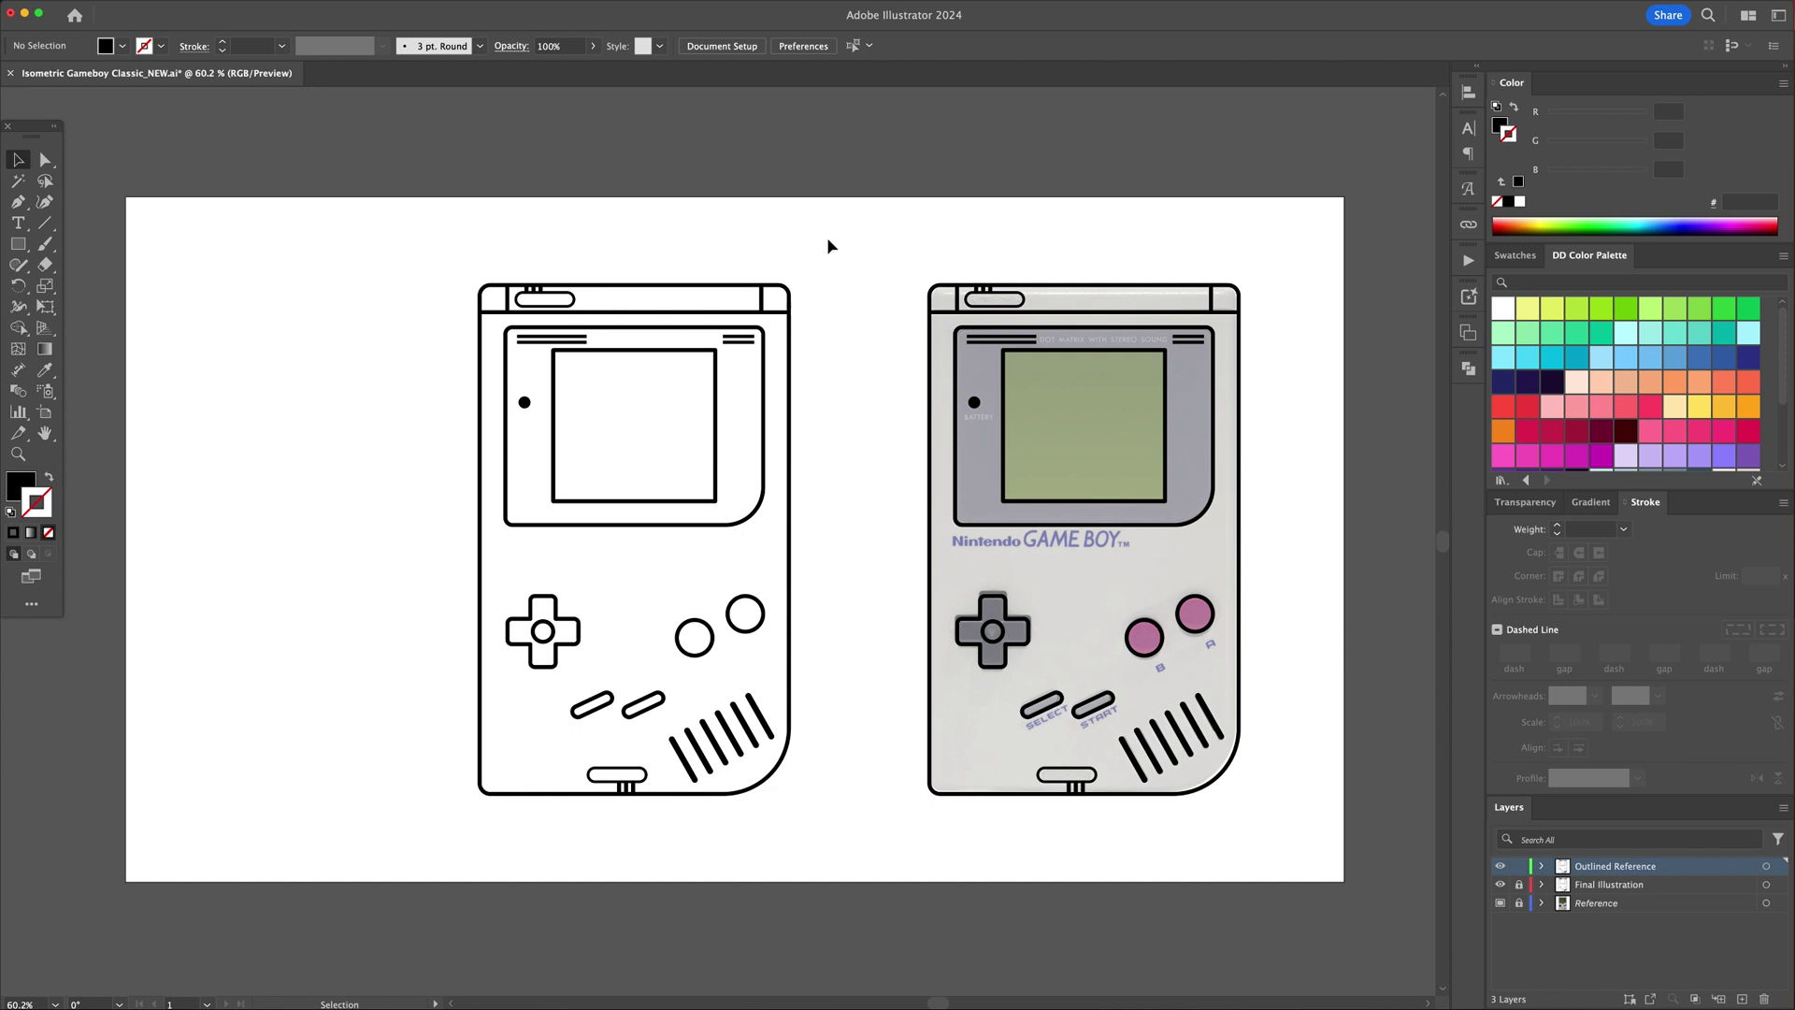
{"action": "left_click_drag", "start_coordinate": [827, 245], "coordinate": [450, 832]}
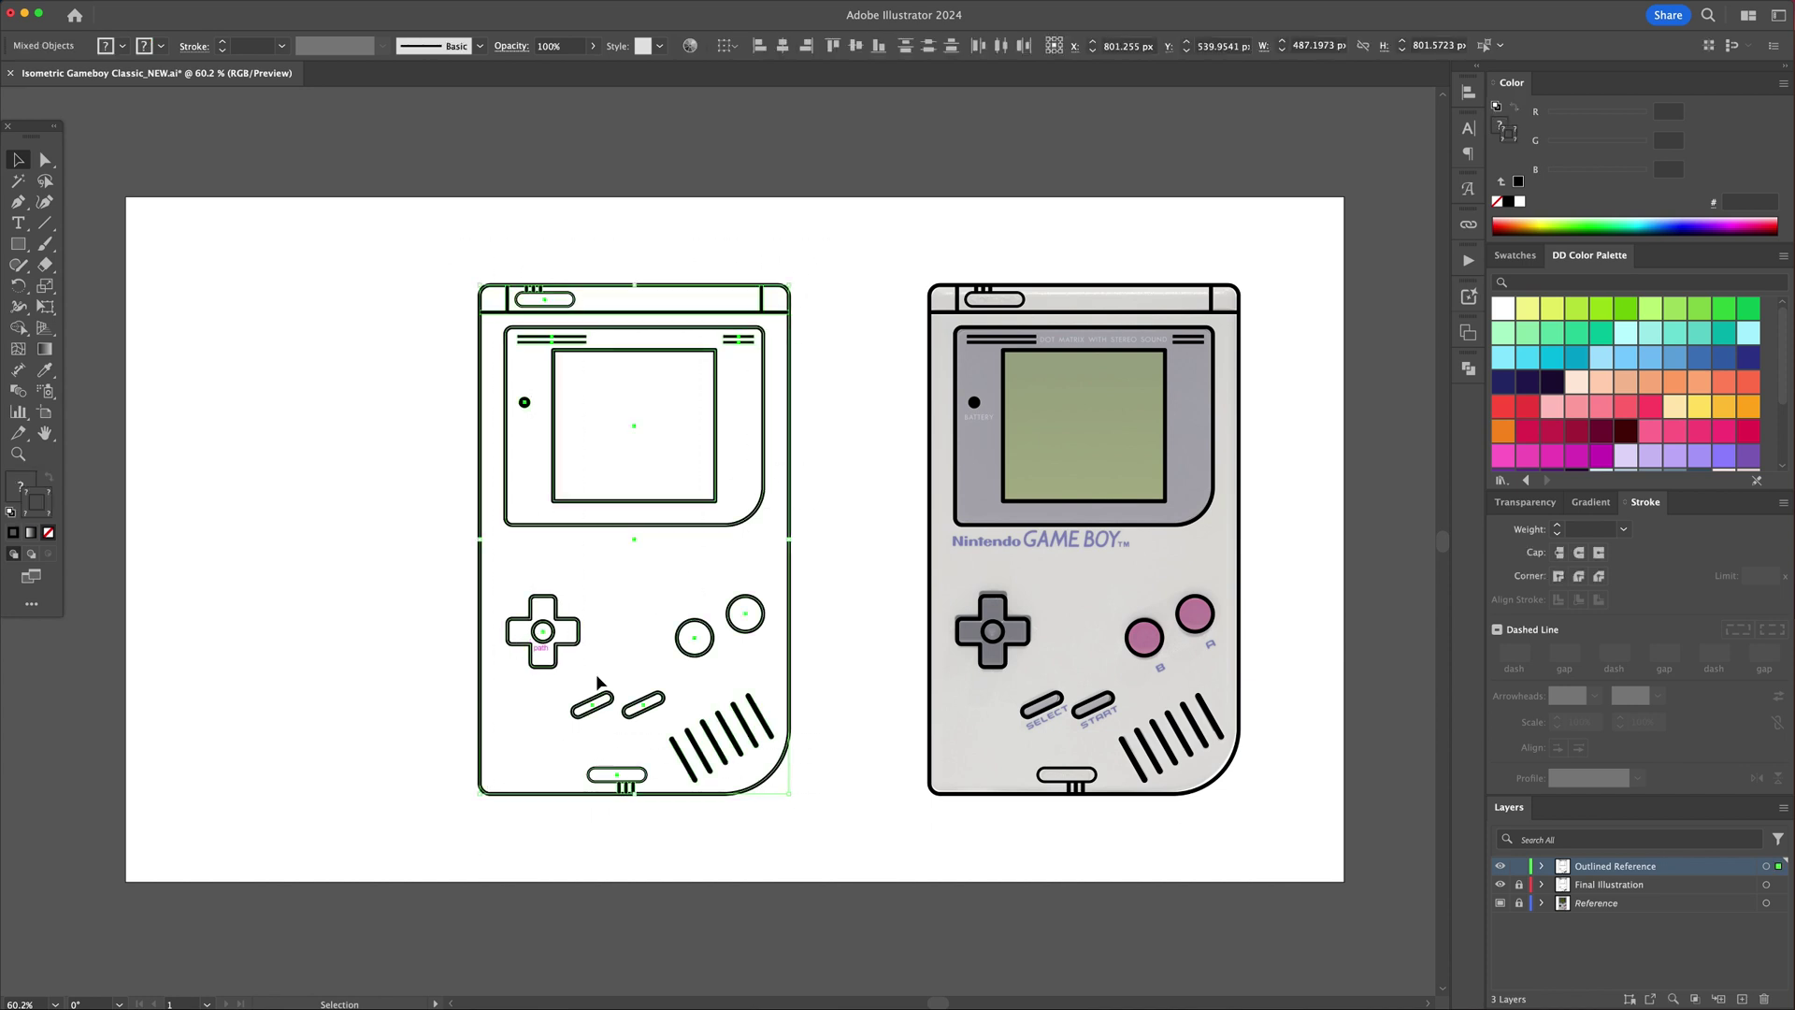
Step: Apply the Iso Top action to the selected console outline and shift it left, clear of the reference
{"action": "left_click", "coordinate": [1468, 262]}
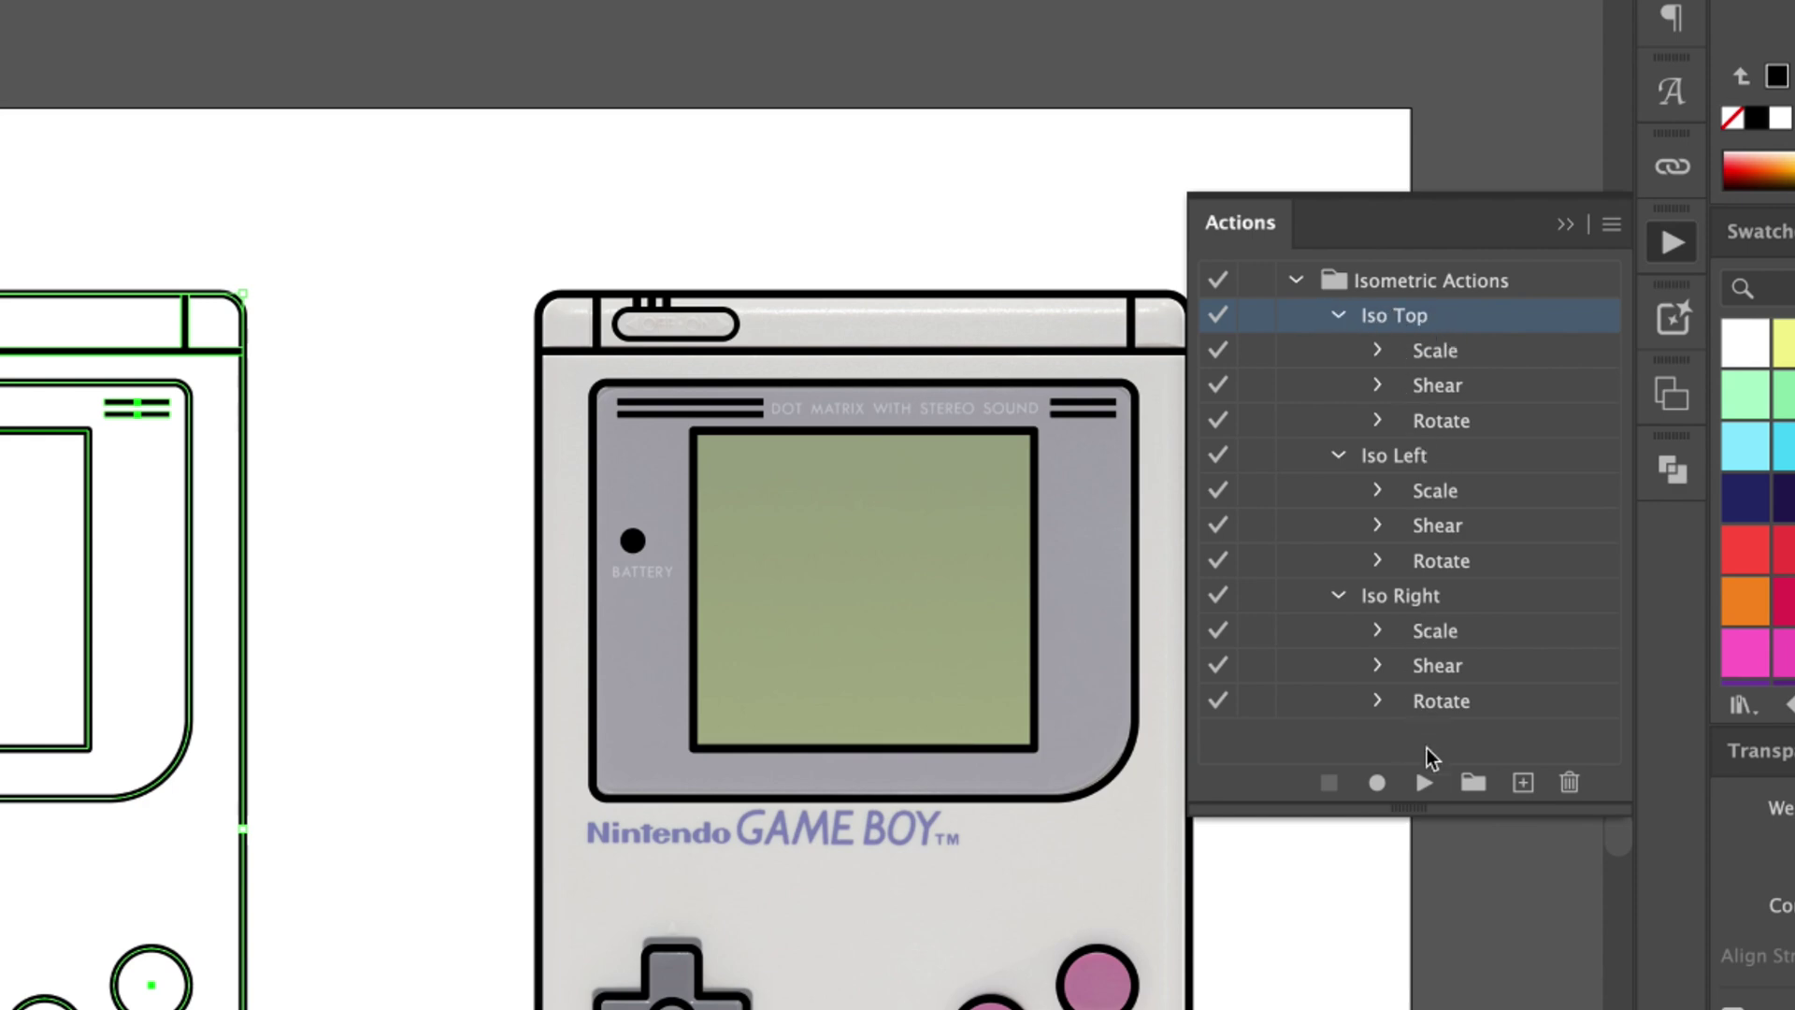
{"action": "left_click", "coordinate": [1424, 781]}
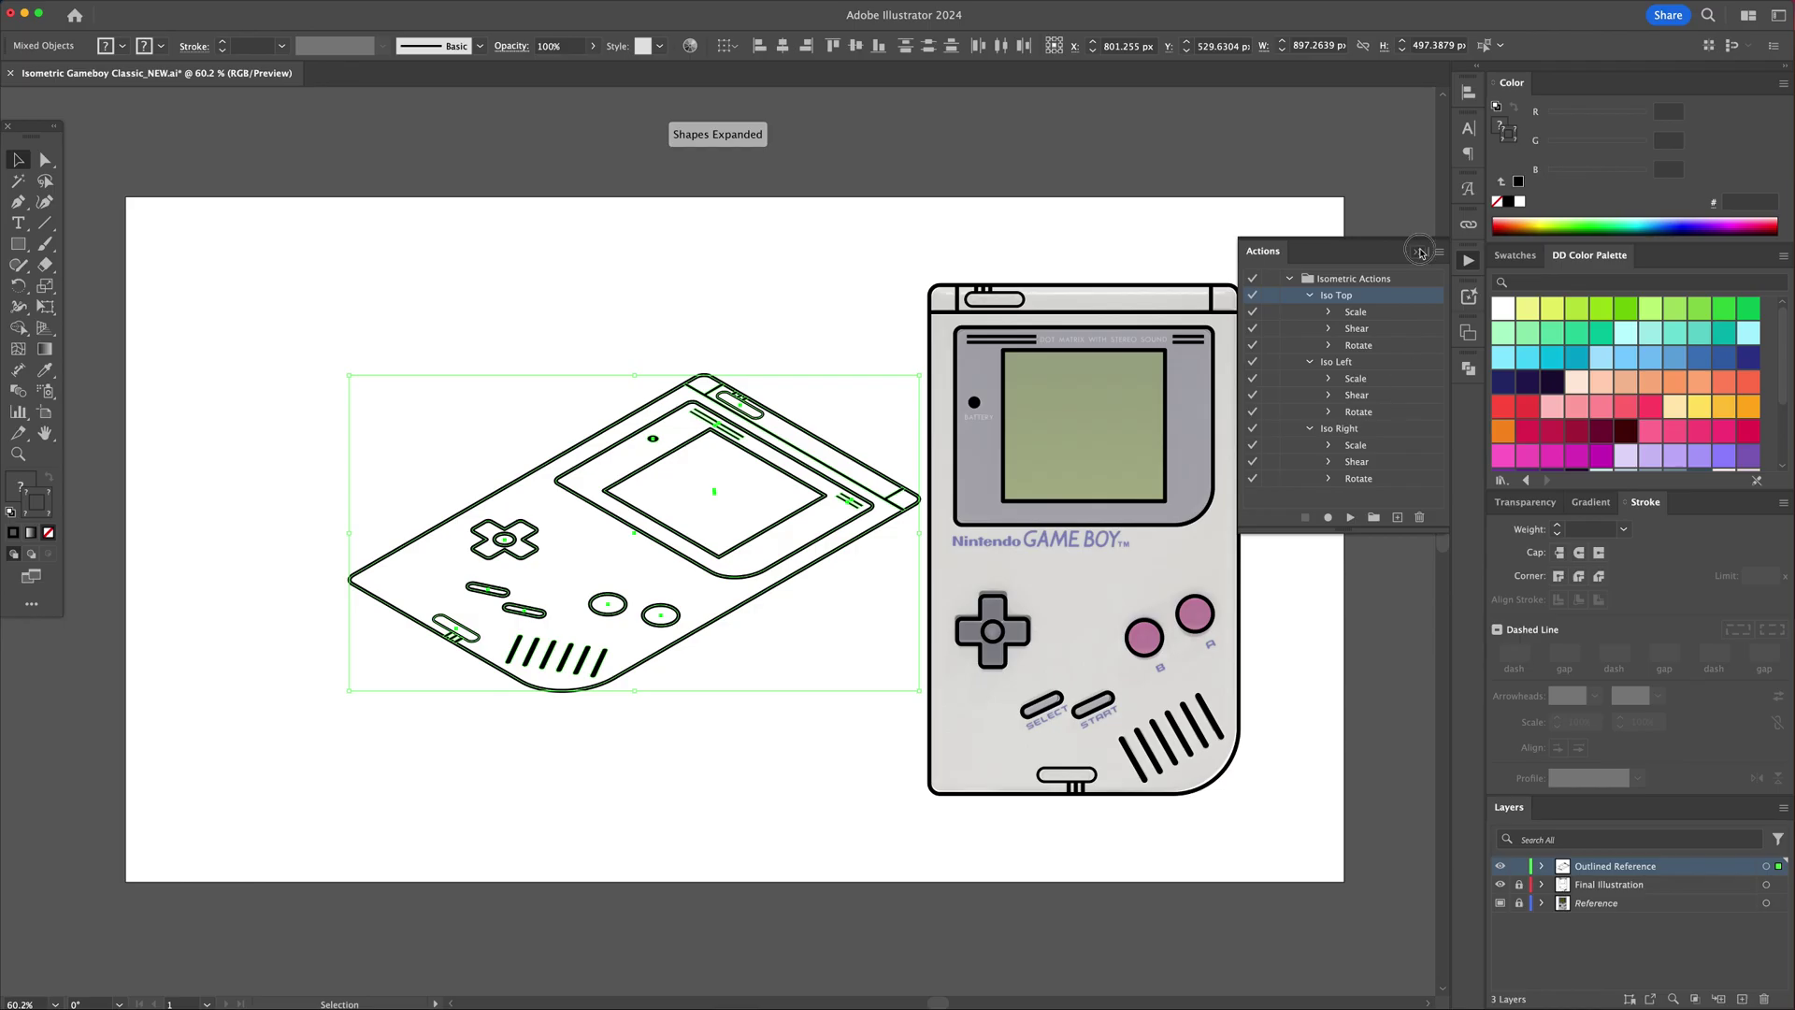
{"action": "left_click", "coordinate": [1421, 252]}
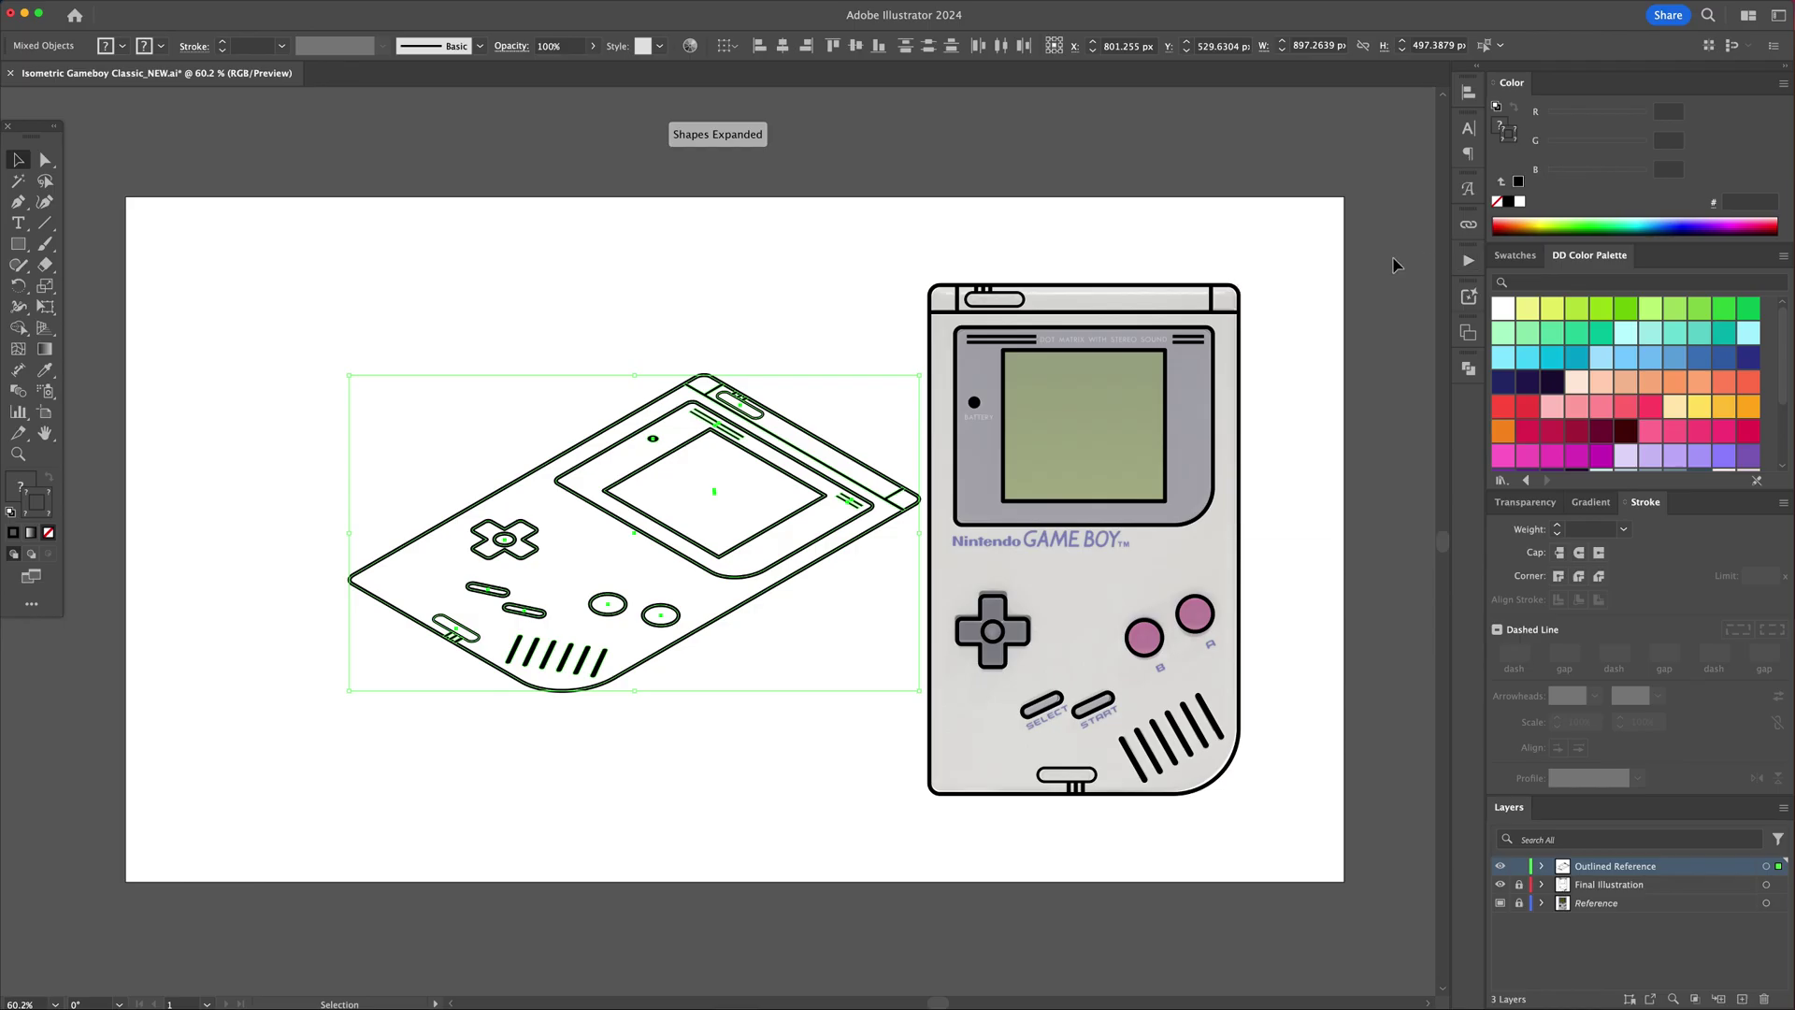
{"action": "left_click_drag", "start_coordinate": [821, 446], "coordinate": [741, 417]}
{"action": "left_click", "coordinate": [790, 375]}
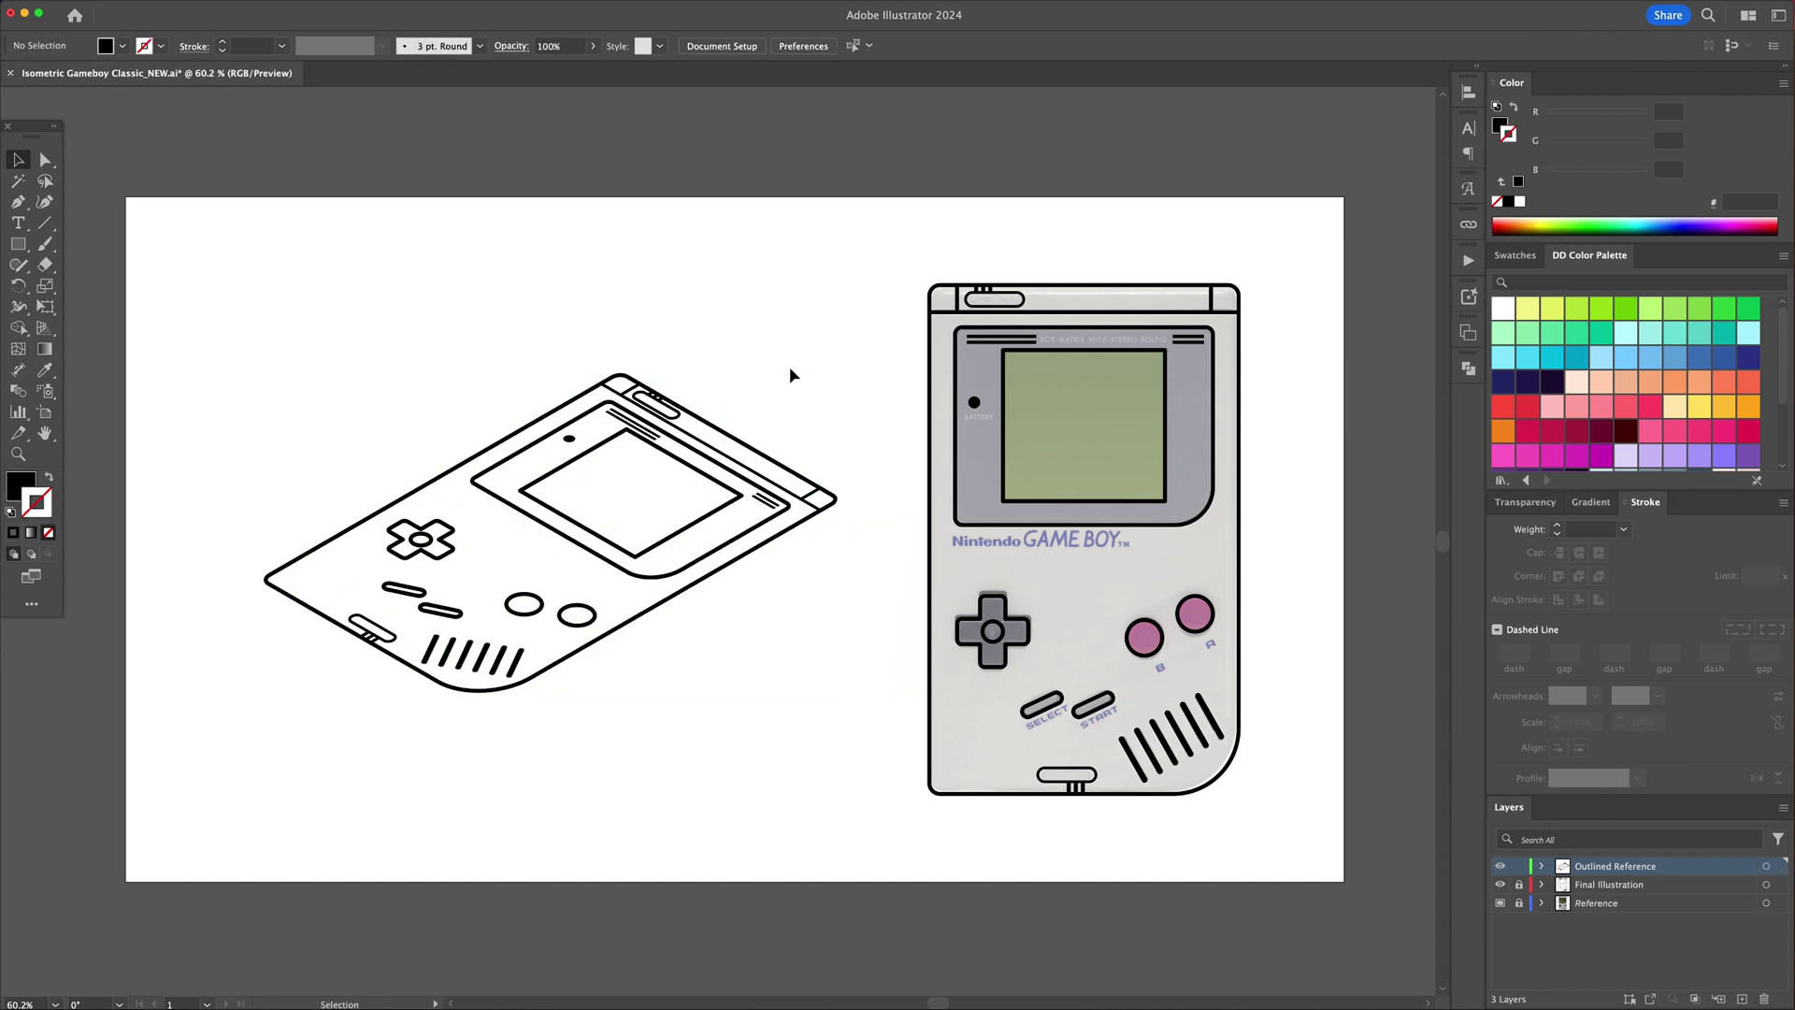
Step: Set the isometric console outline's opacity to 20% and lock the Outlined Reference layer
{"action": "left_click_drag", "start_coordinate": [862, 310], "coordinate": [234, 734]}
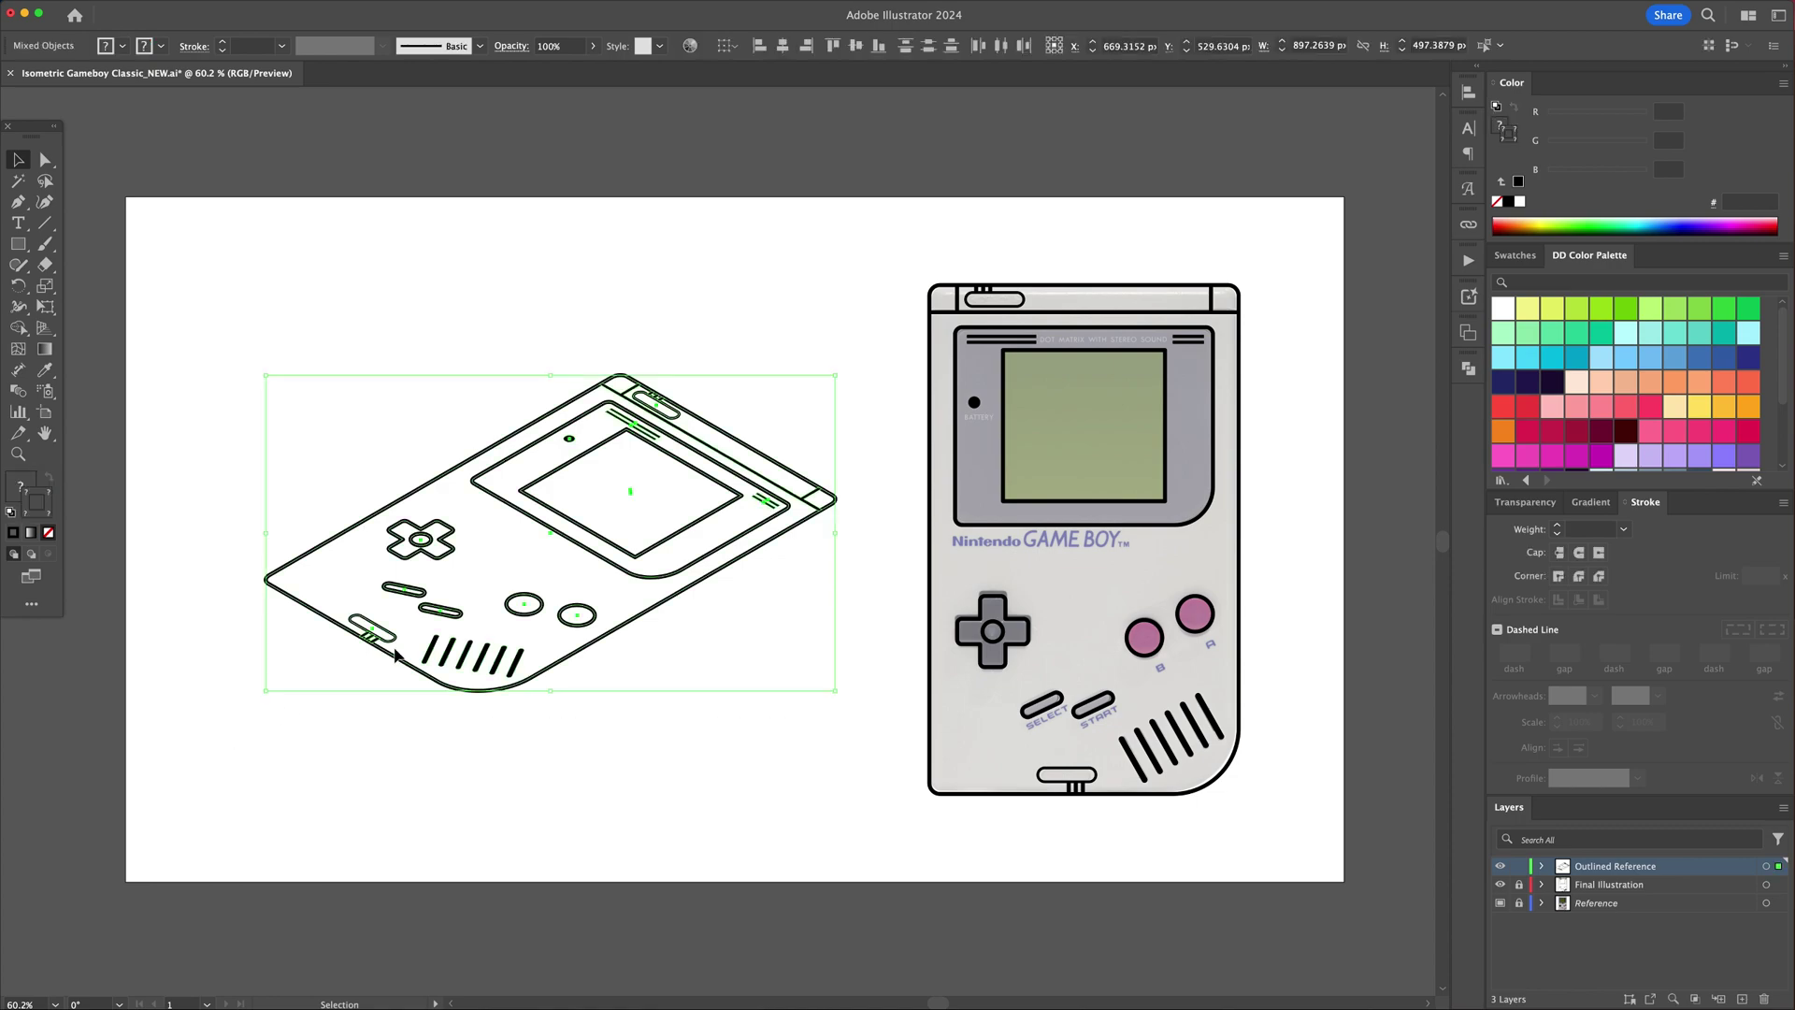
{"action": "left_click", "coordinate": [1538, 504]}
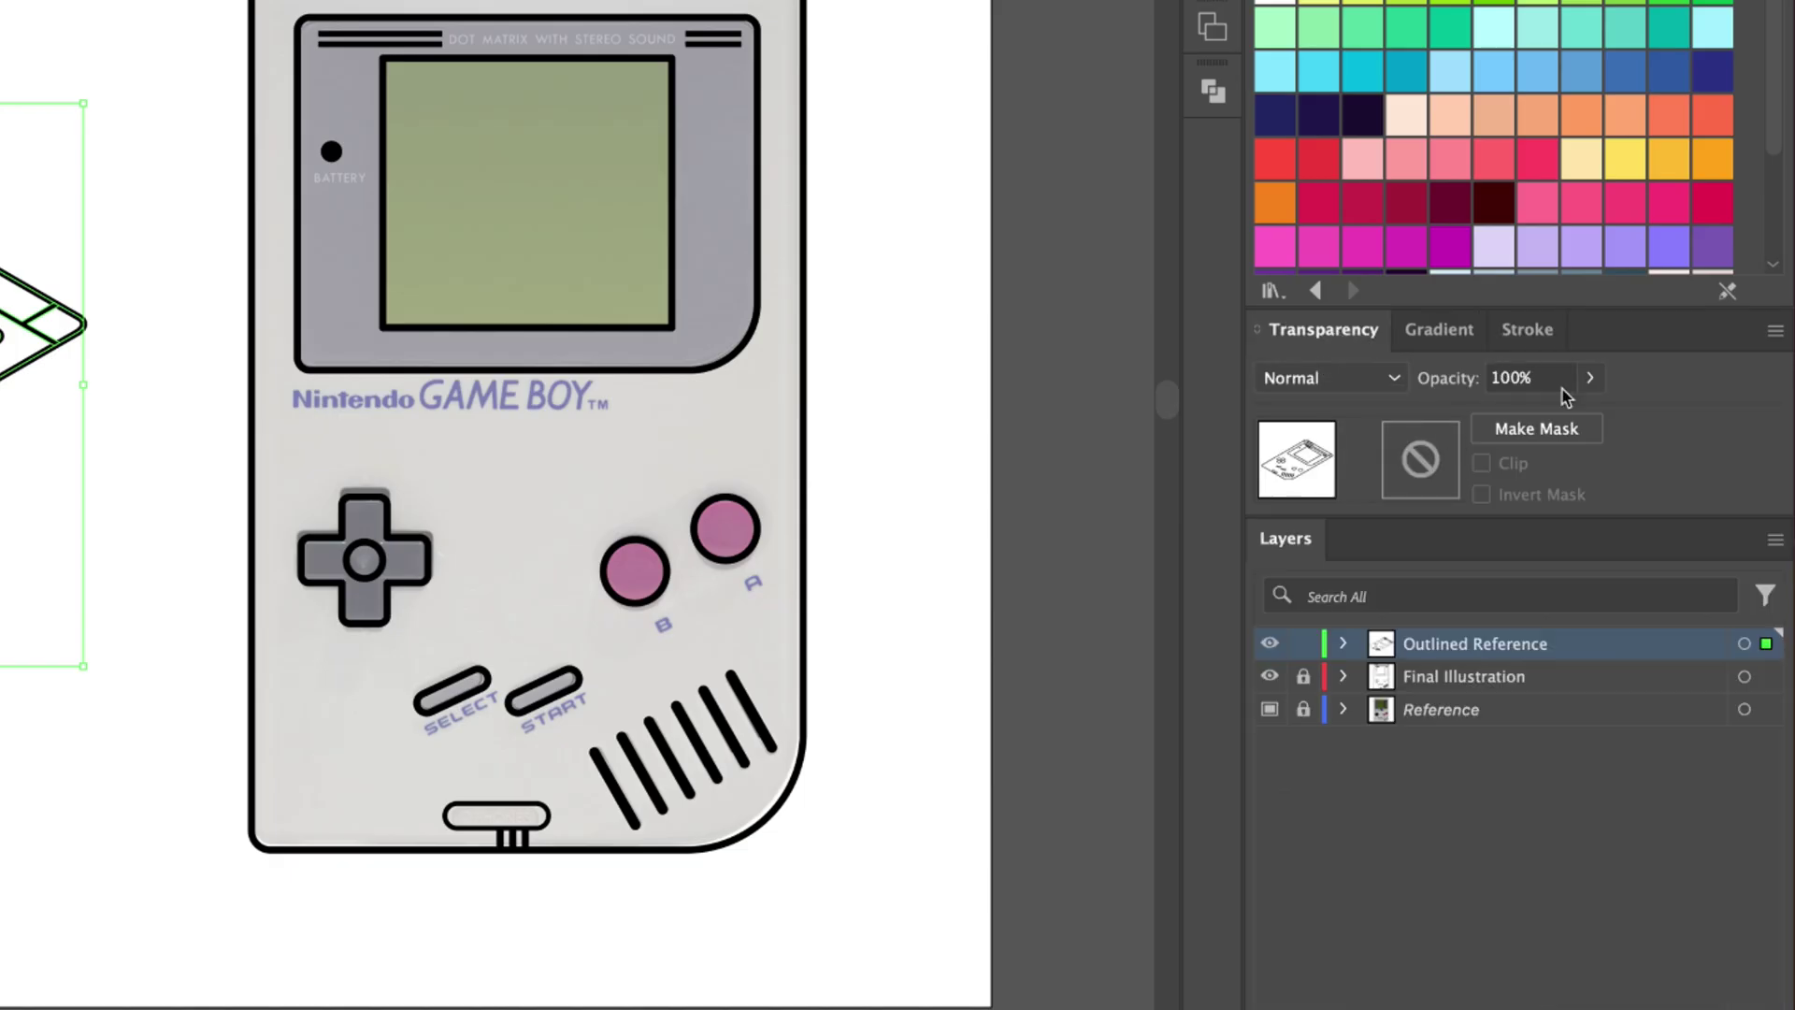
{"action": "left_click", "coordinate": [1536, 378]}
{"action": "type", "text": "20"}
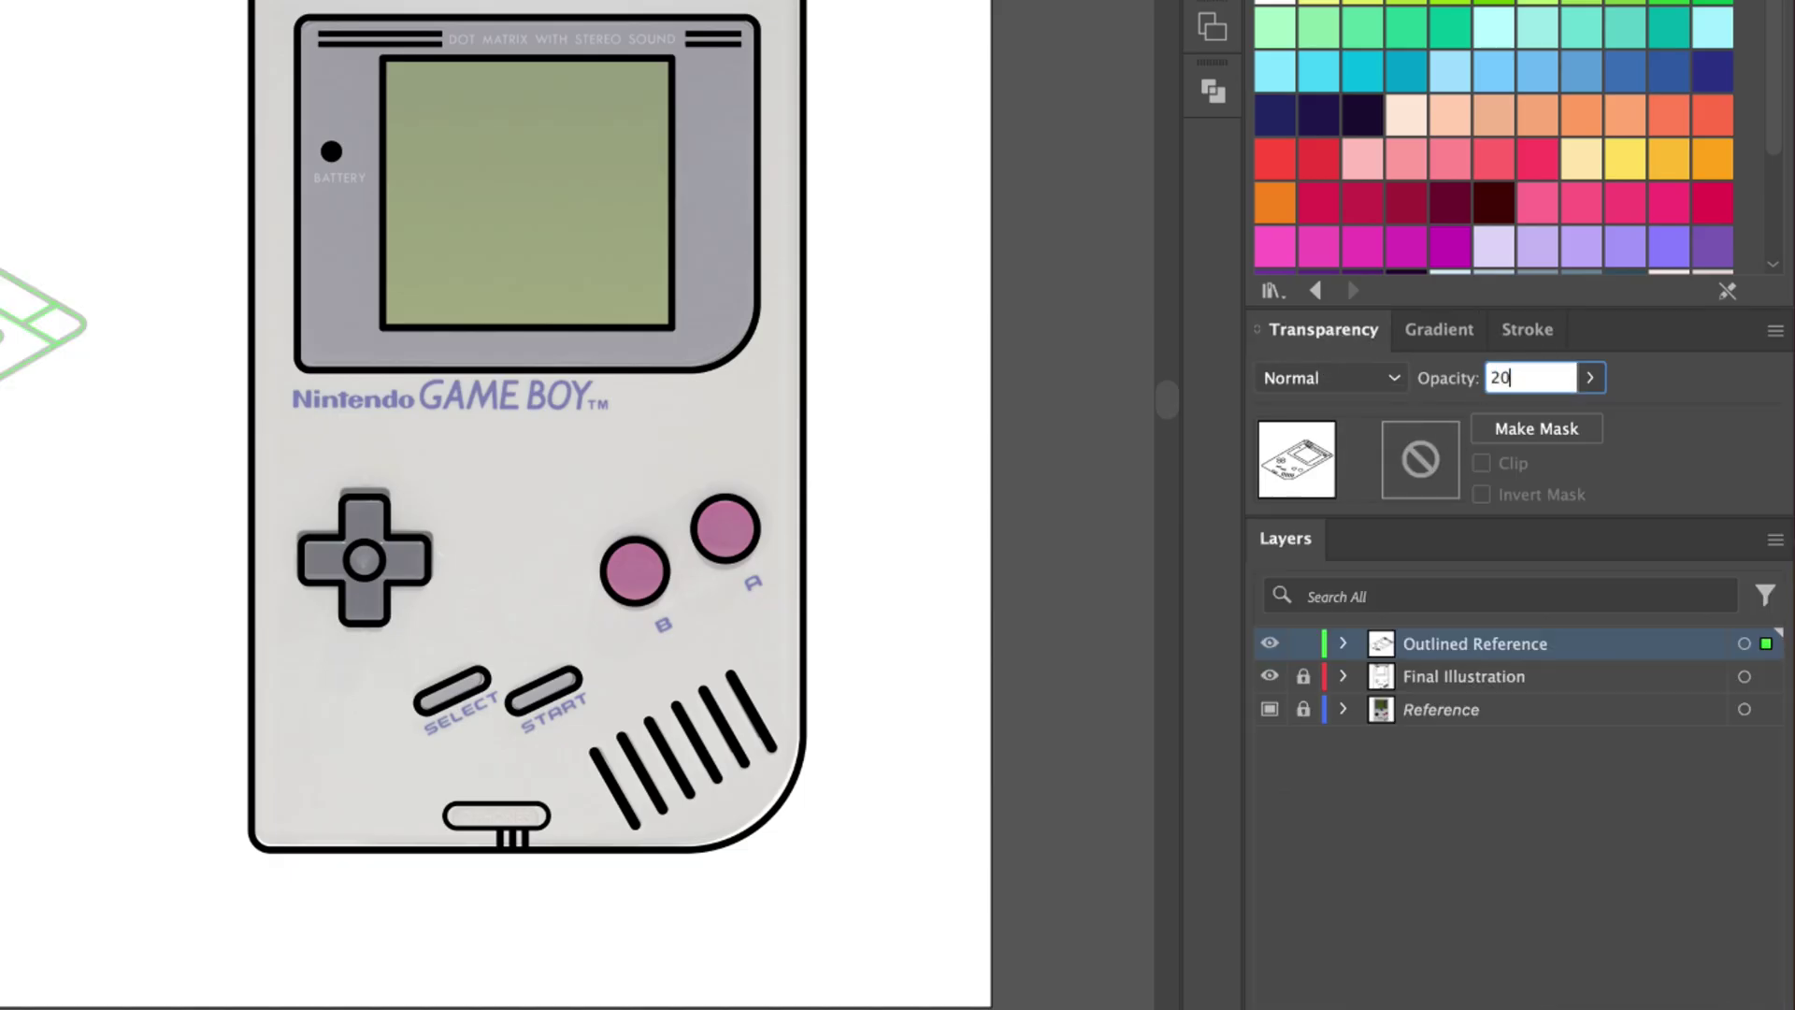
{"action": "key", "text": "Return"}
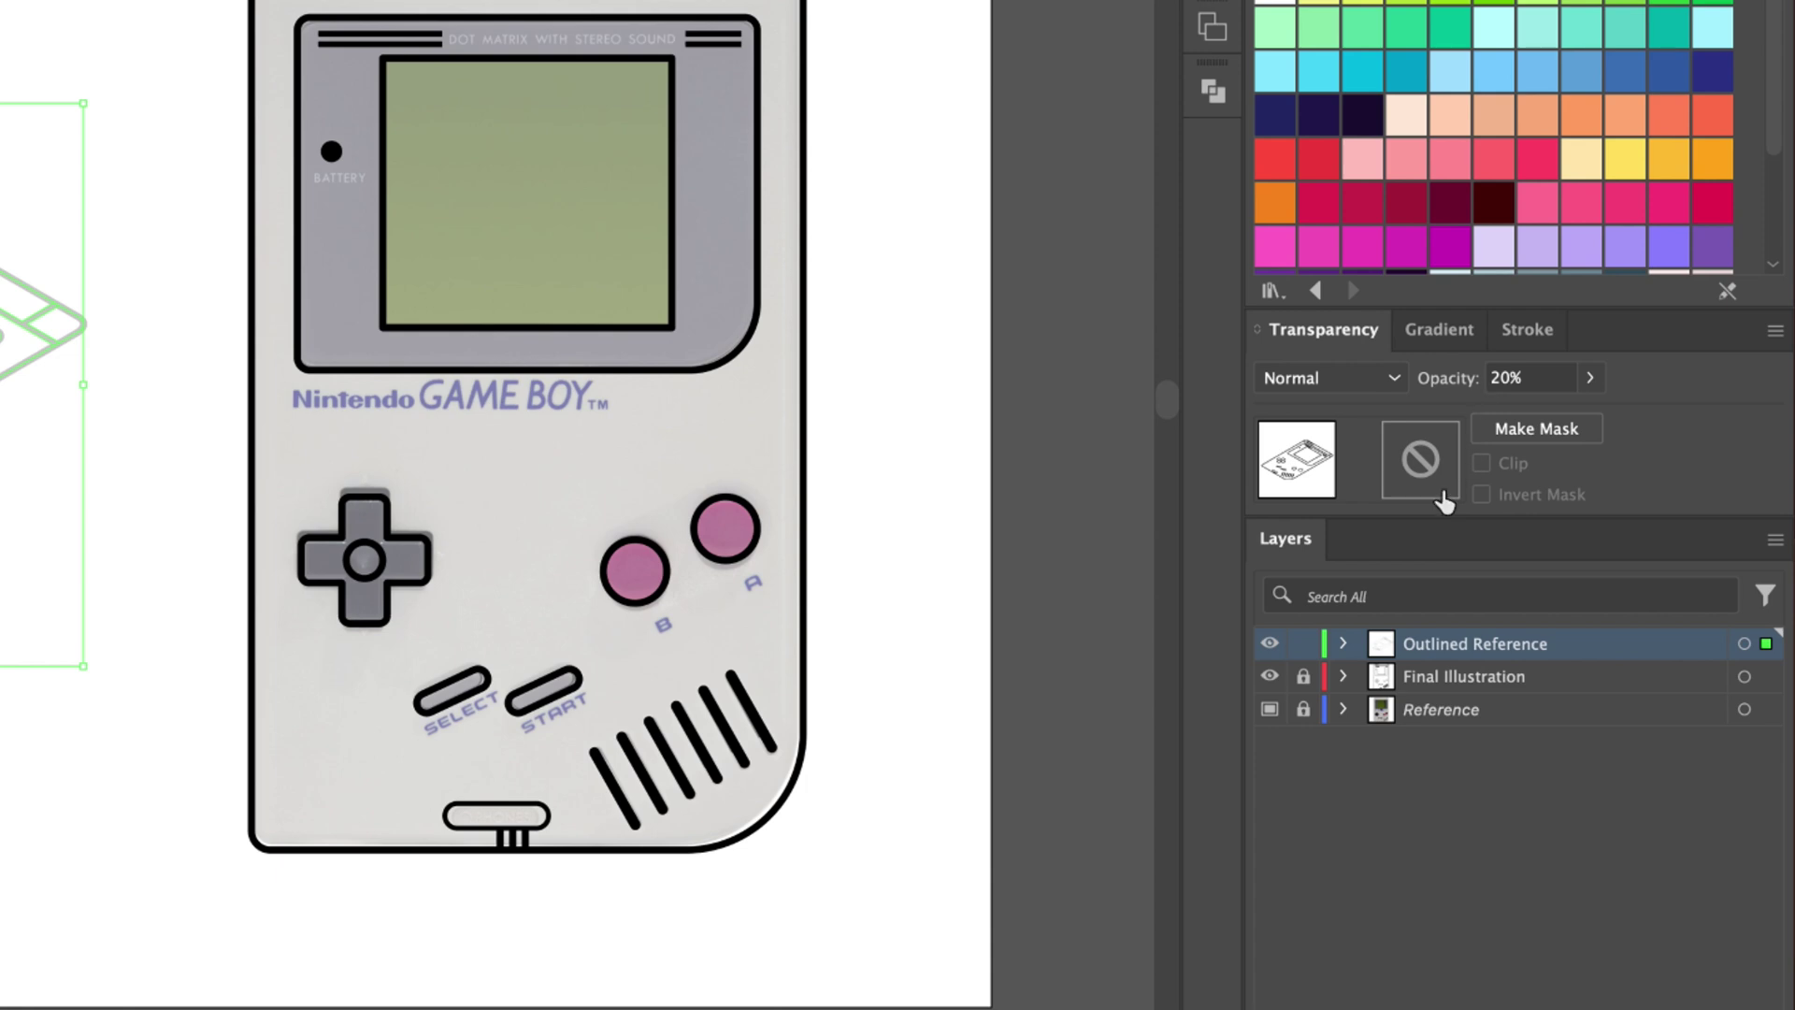
{"action": "left_click", "coordinate": [1304, 645]}
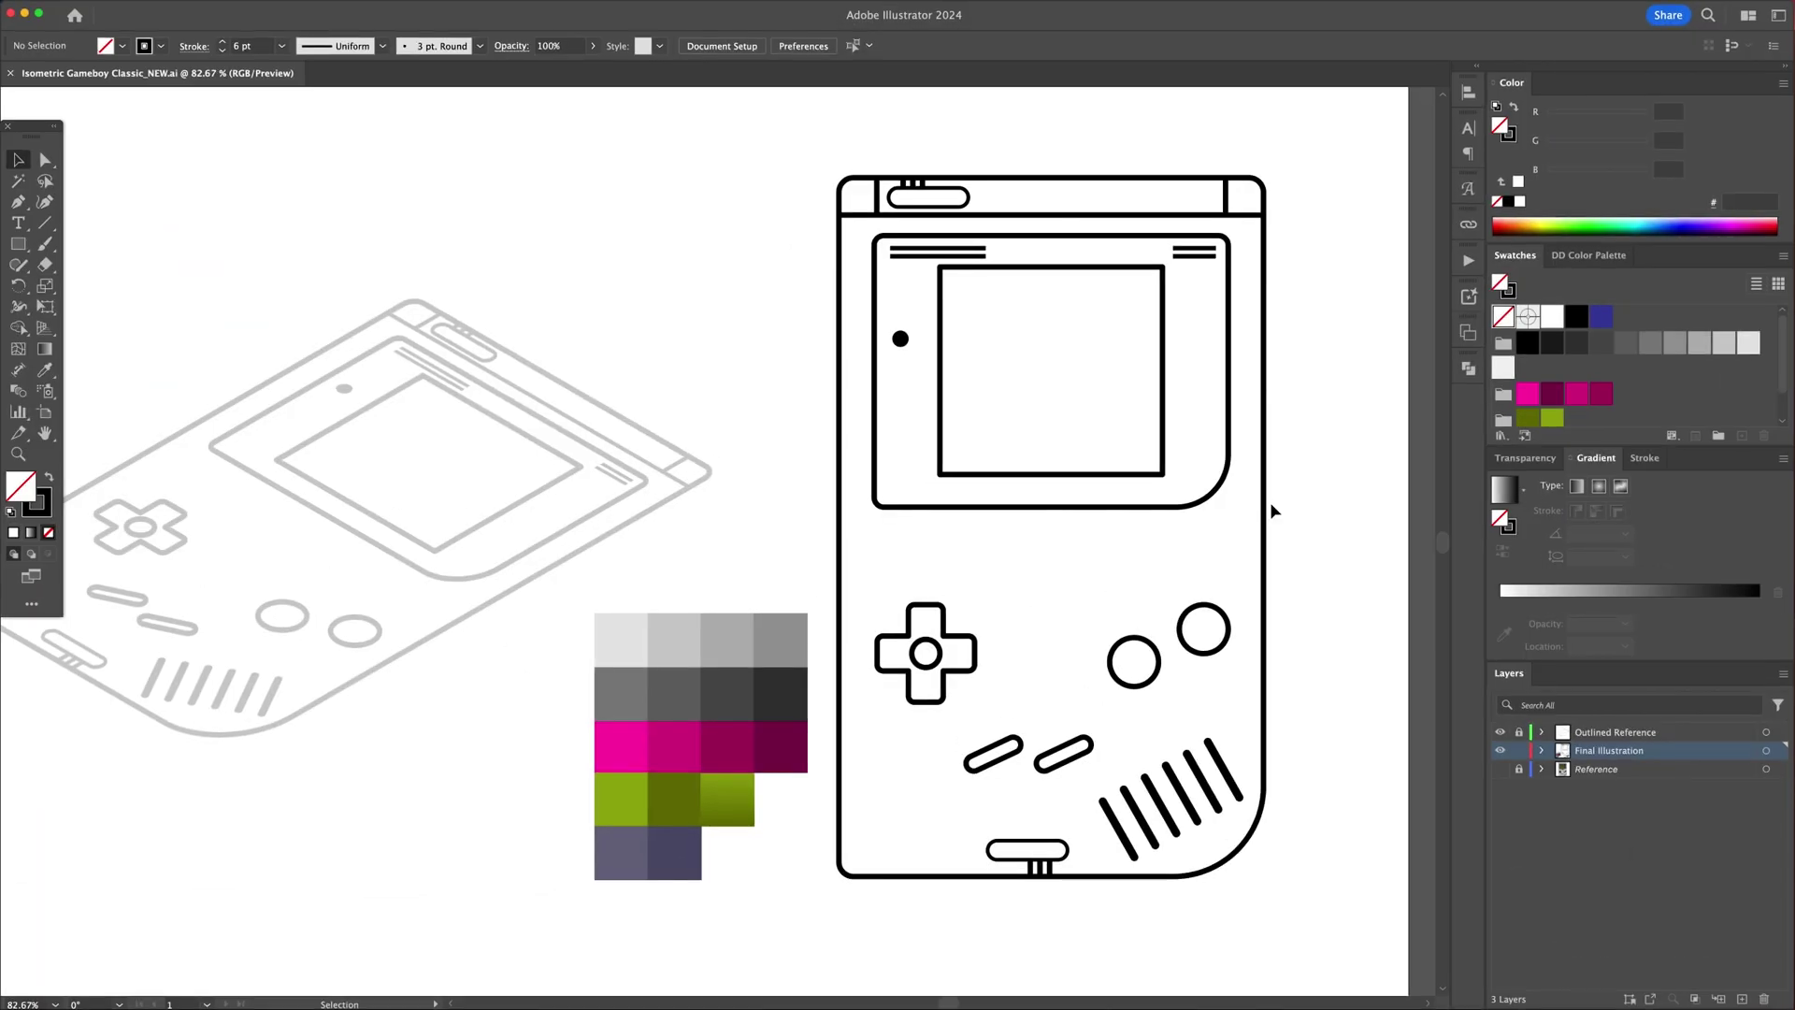
Step: Replace the console body's stroke with the lightest grey fill from the palette, E6E6E6
{"action": "left_click", "coordinate": [1264, 513]}
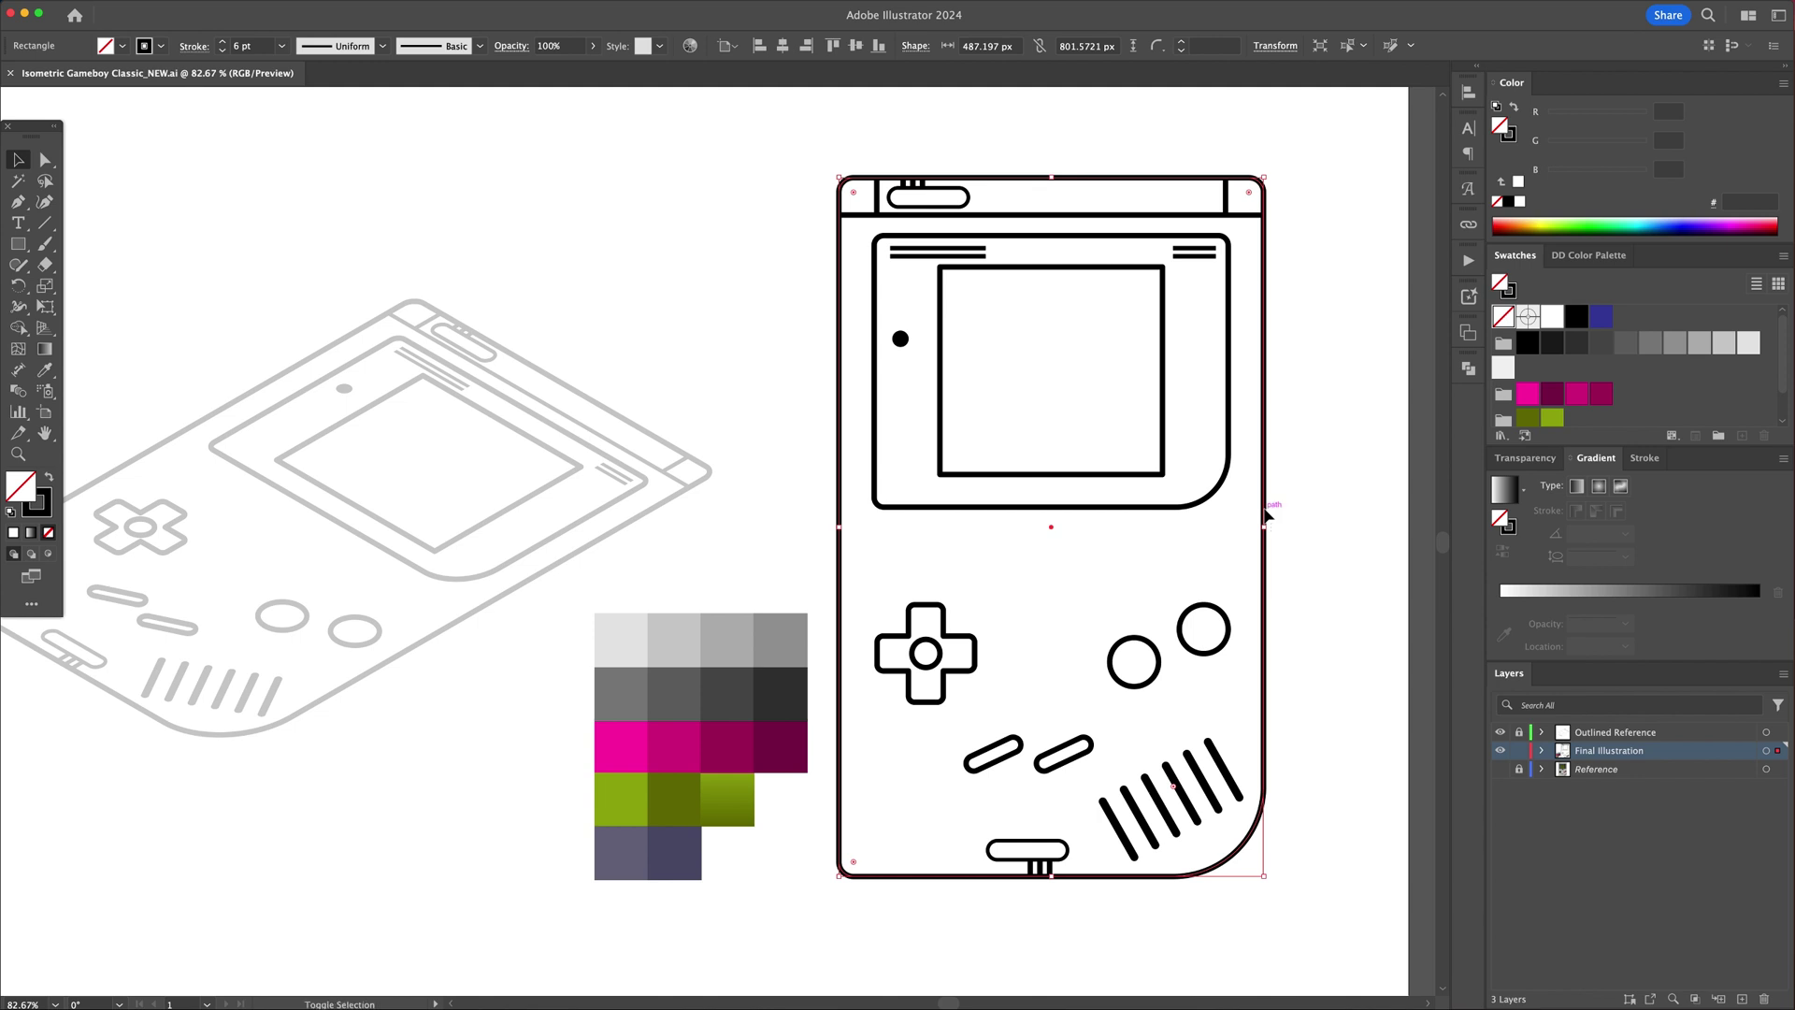
{"action": "key", "text": "shift+x"}
{"action": "key", "text": "i"}
{"action": "left_click", "coordinate": [619, 638]}
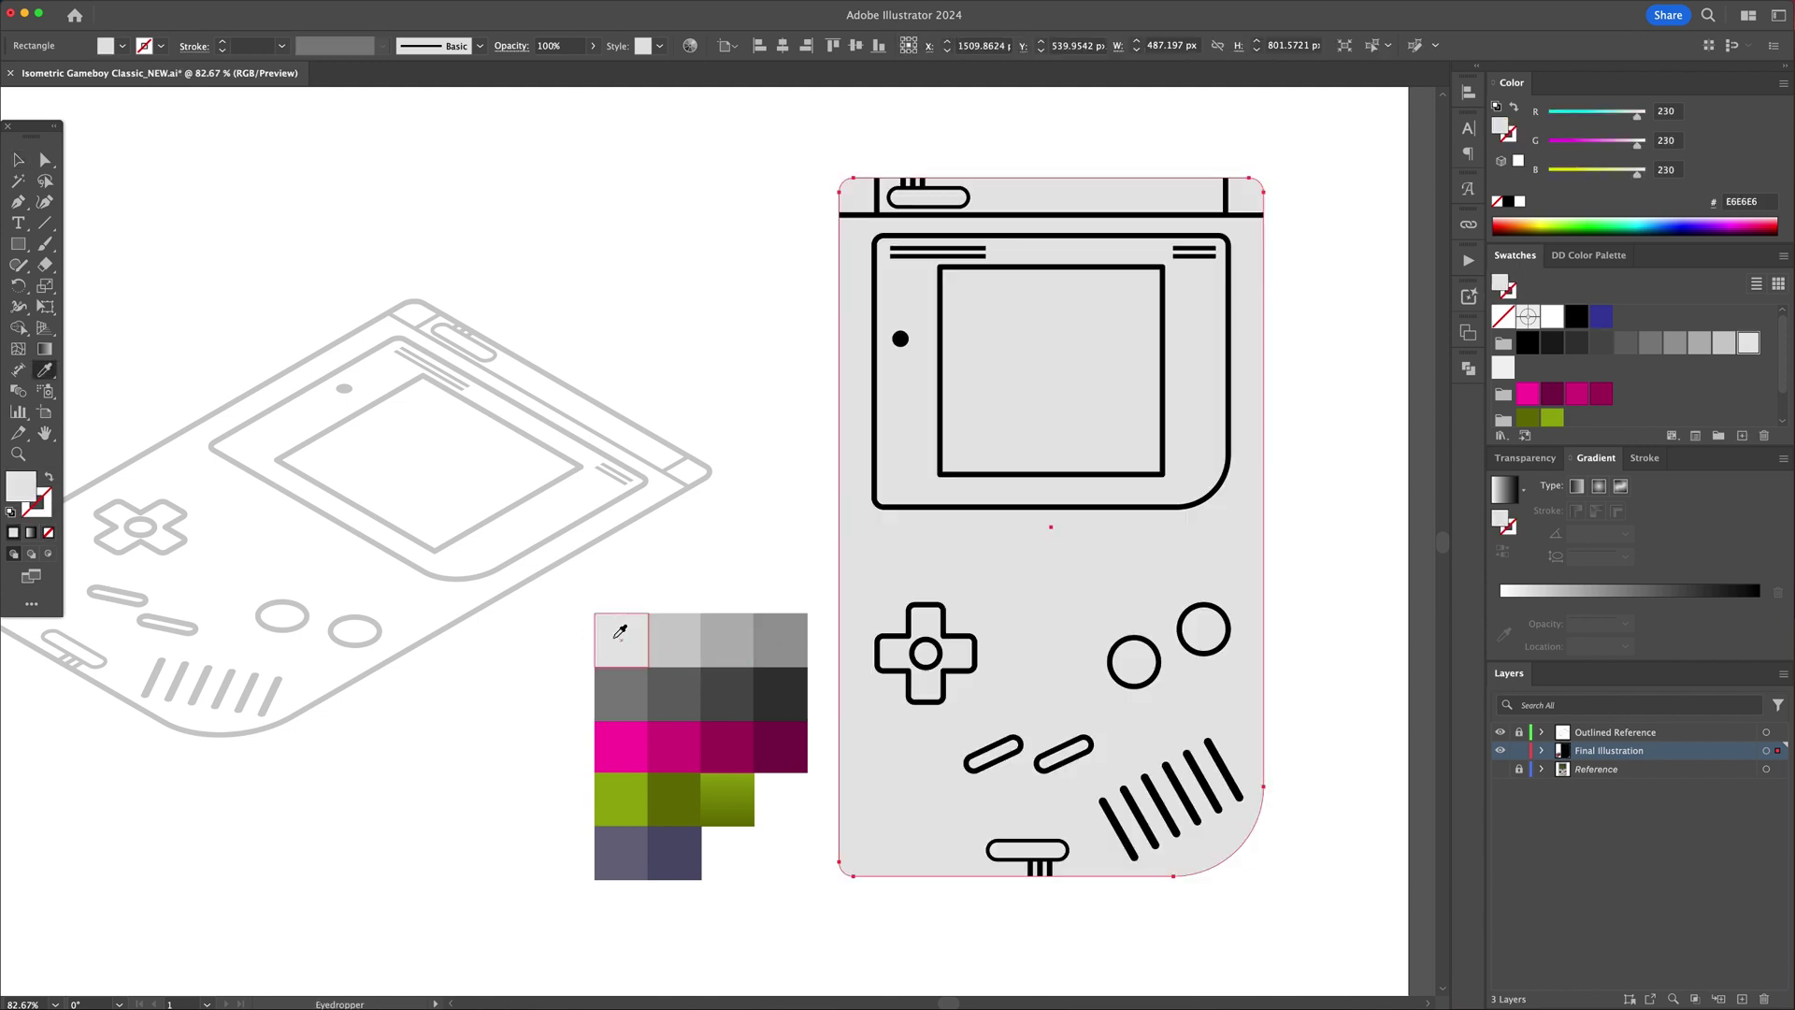
{"action": "key", "text": "v"}
{"action": "left_click", "coordinate": [759, 526]}
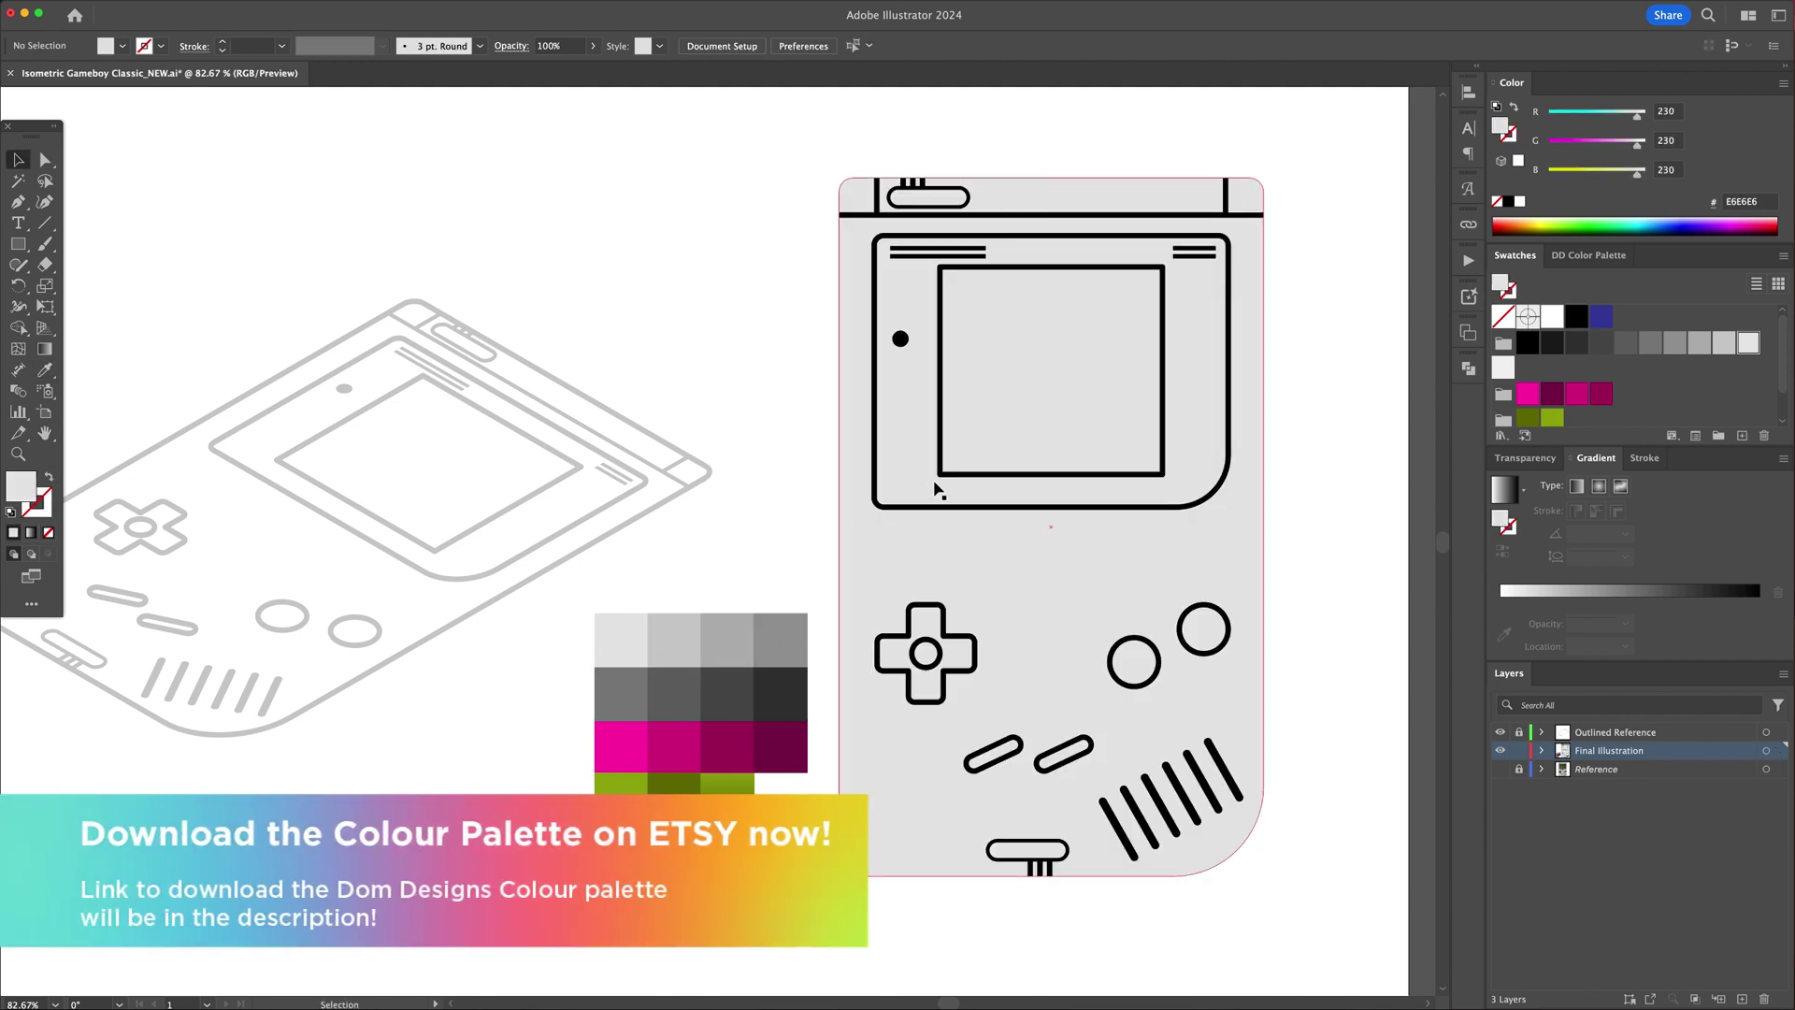
Step: Replace the screen bezel's stroke with a fill in the palette's lighter slate purple
{"action": "left_click", "coordinate": [932, 508]}
{"action": "key", "text": "shift+x"}
{"action": "key", "text": "i"}
{"action": "left_click", "coordinate": [621, 850]}
{"action": "key", "text": "v"}
Step: Fill the screen rectangle with the palette's green gradient, running vertically from light at the top to dark at the bottom
{"action": "left_click", "coordinate": [973, 476]}
{"action": "key", "text": "shift+x"}
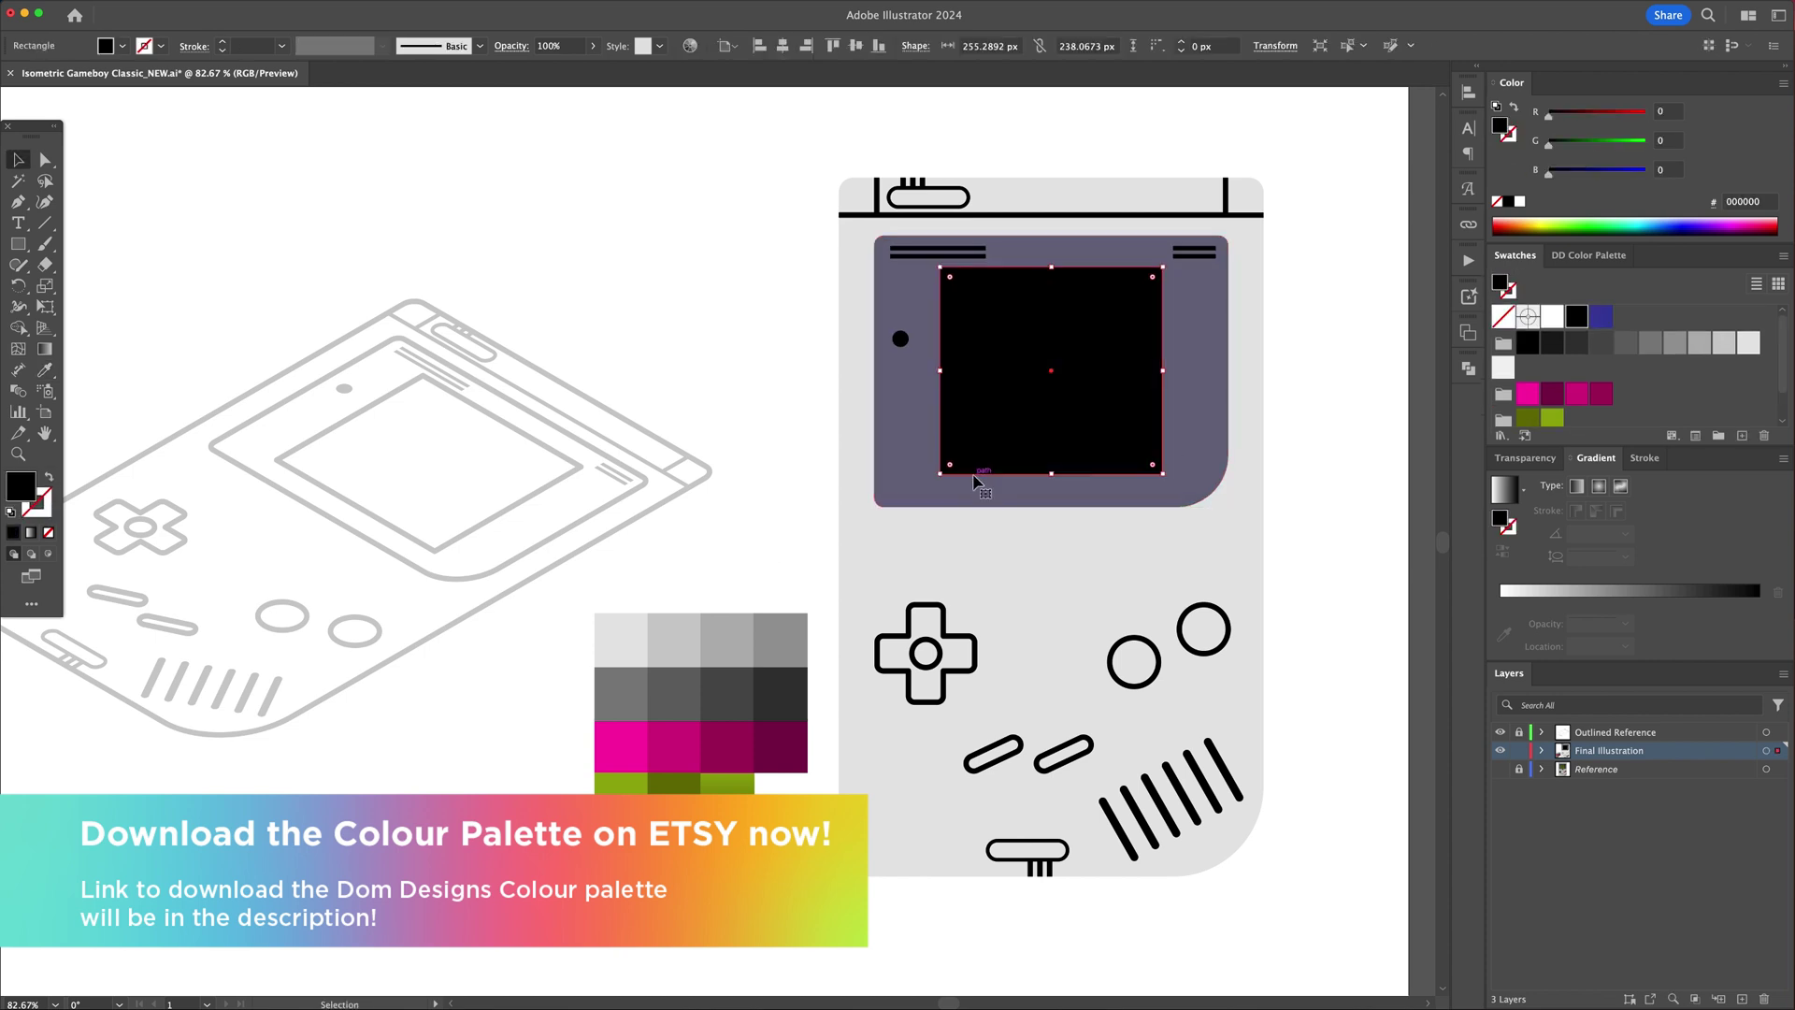
{"action": "key", "text": "i"}
{"action": "left_click", "coordinate": [727, 793]}
{"action": "key", "text": "g"}
{"action": "left_click_drag", "start_coordinate": [1046, 265], "coordinate": [1047, 476]}
{"action": "key", "text": "v"}
Step: Fill the battery light circle with the palette's second magenta, D80081
{"action": "left_click", "coordinate": [900, 339]}
{"action": "key", "text": "i"}
{"action": "left_click", "coordinate": [673, 733]}
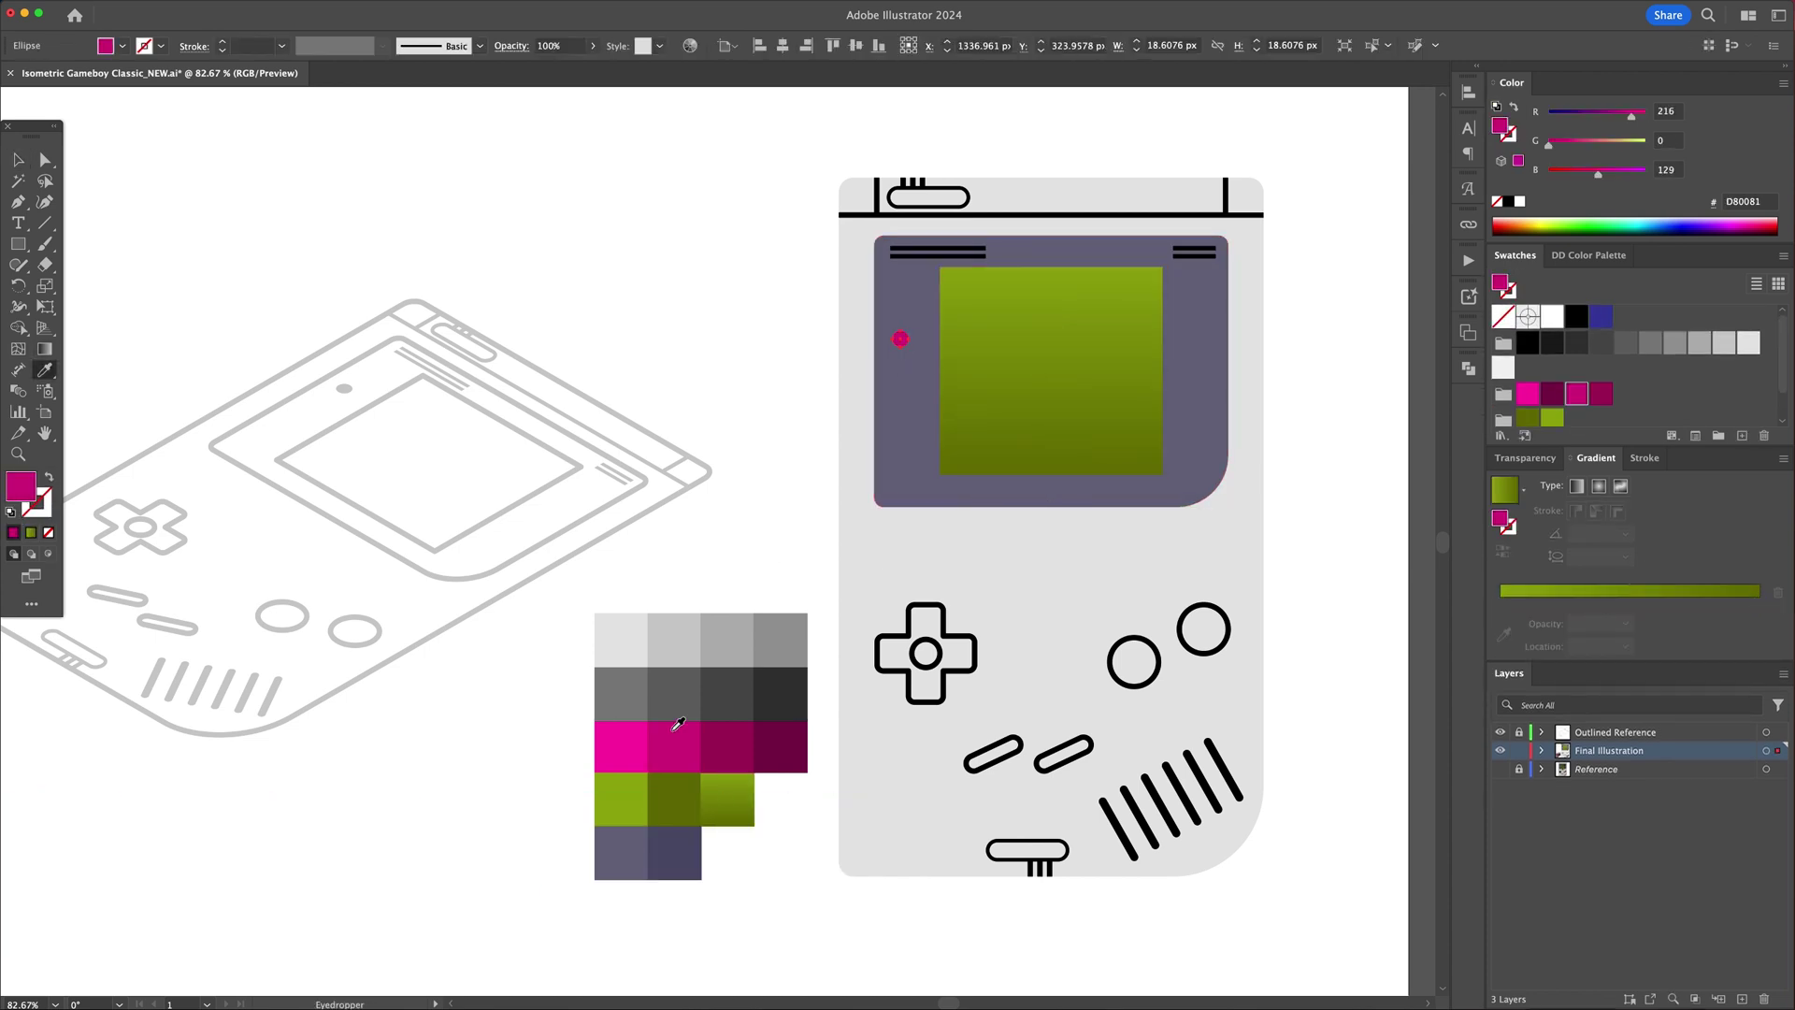
{"action": "key", "text": "v"}
Step: Recolour the upper stripes on both sides above the screen in blue 393C9F
{"action": "left_click", "coordinate": [974, 254]}
{"action": "double_click", "coordinate": [979, 251]}
{"action": "left_click", "coordinate": [981, 249]}
{"action": "left_click", "coordinate": [1192, 249], "text": "shift"}
{"action": "left_click", "coordinate": [1601, 316]}
{"action": "double_click", "coordinate": [1359, 278]}
Step: Recolour the lower stripes on both sides above the screen in the bright pink swatch
{"action": "double_click", "coordinate": [981, 256]}
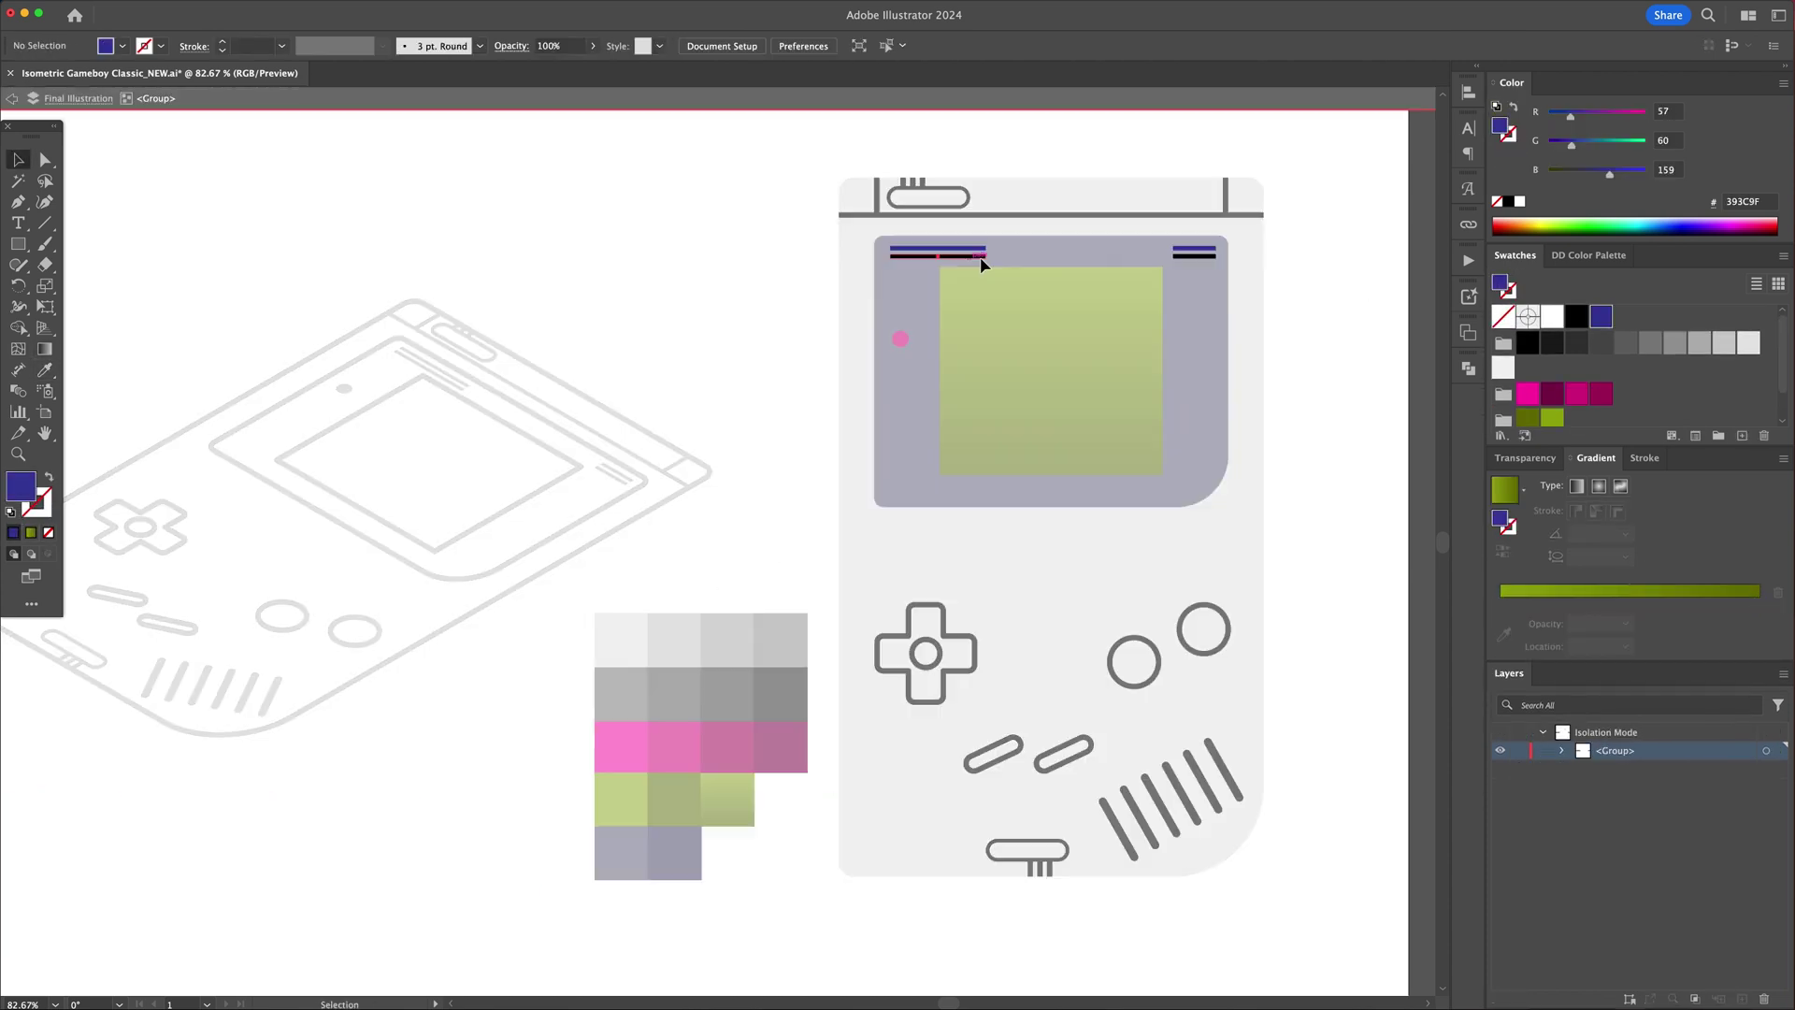
{"action": "left_click", "coordinate": [981, 256]}
{"action": "left_click", "coordinate": [1192, 256], "text": "shift"}
{"action": "left_click", "coordinate": [1528, 392]}
{"action": "double_click", "coordinate": [1337, 505]}
Step: Turn the A and B button circles into solid fills using the same magenta as the battery light
{"action": "left_click", "coordinate": [1222, 611]}
{"action": "left_click", "coordinate": [1156, 649], "text": "shift"}
{"action": "key", "text": "shift+x"}
{"action": "key", "text": "i"}
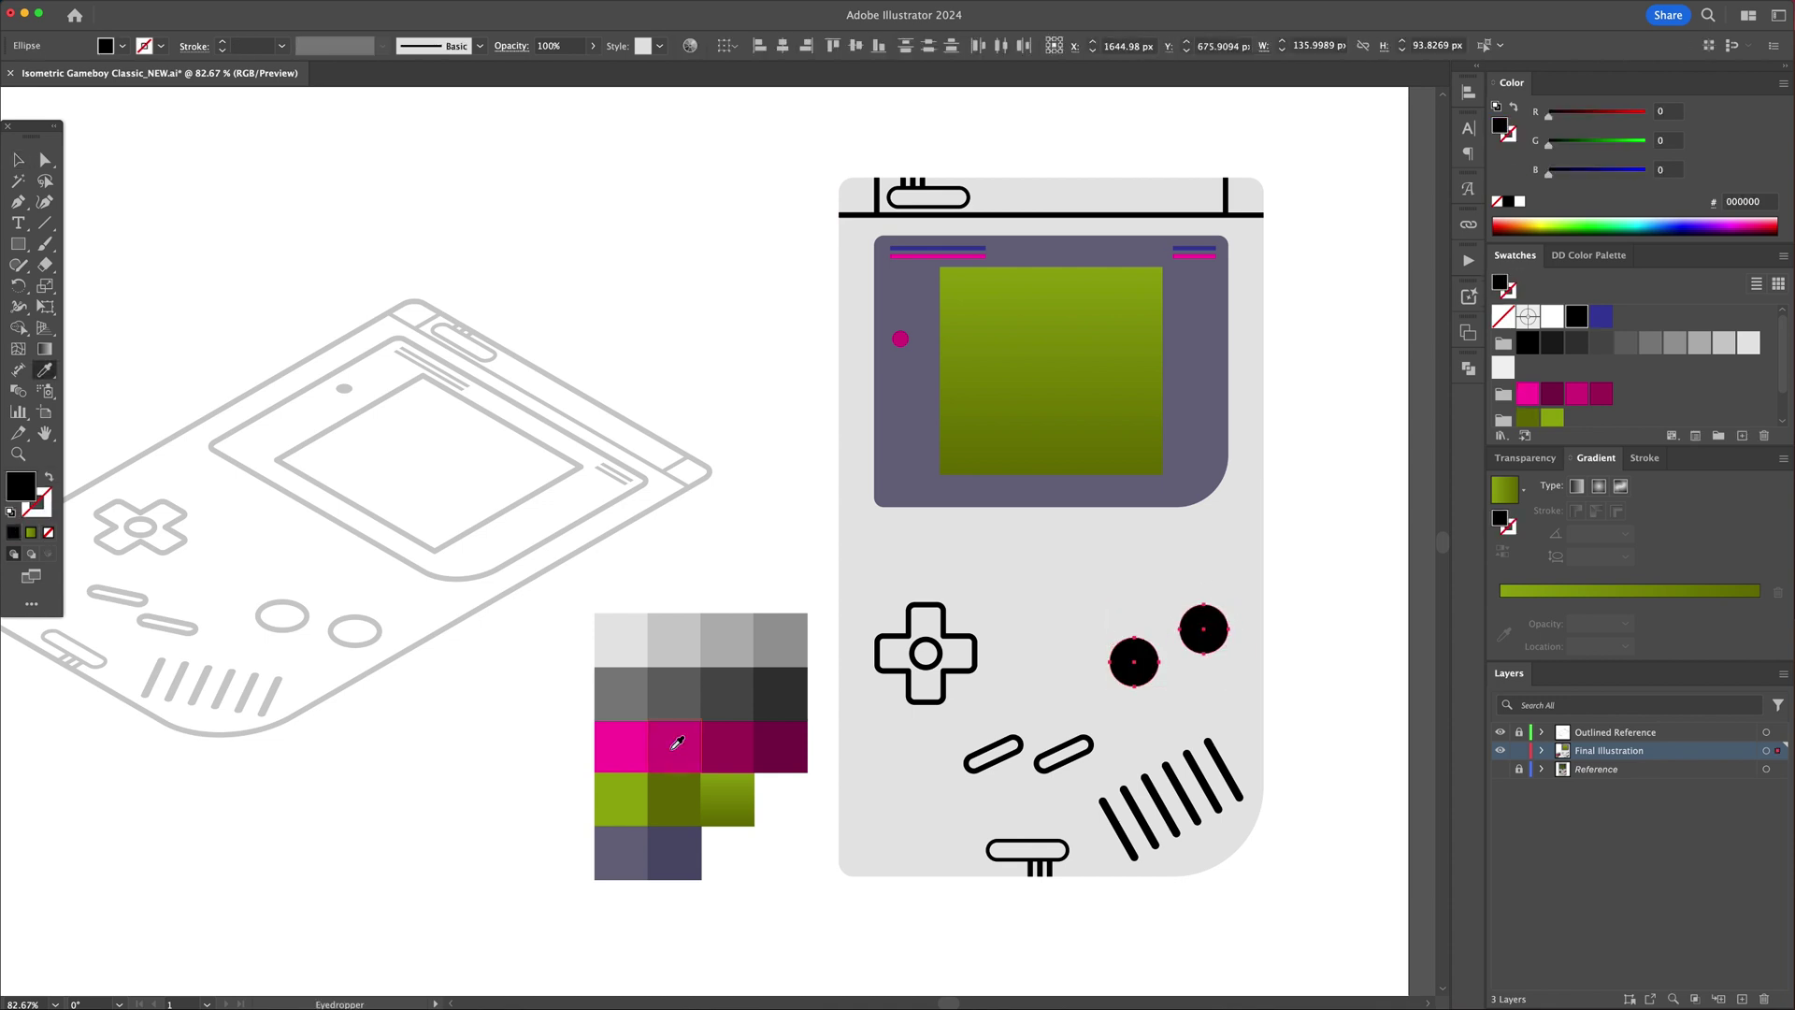
{"action": "left_click", "coordinate": [674, 742]}
{"action": "key", "text": "v"}
{"action": "left_click", "coordinate": [1309, 601]}
Step: Fill the Select and Start pills with the palette grey B3B3B3 in place of their strokes
{"action": "left_click", "coordinate": [1011, 751]}
{"action": "left_click", "coordinate": [1045, 759], "text": "shift"}
{"action": "key", "text": "shift+x"}
{"action": "key", "text": "i"}
{"action": "left_click", "coordinate": [734, 647]}
{"action": "key", "text": "v"}
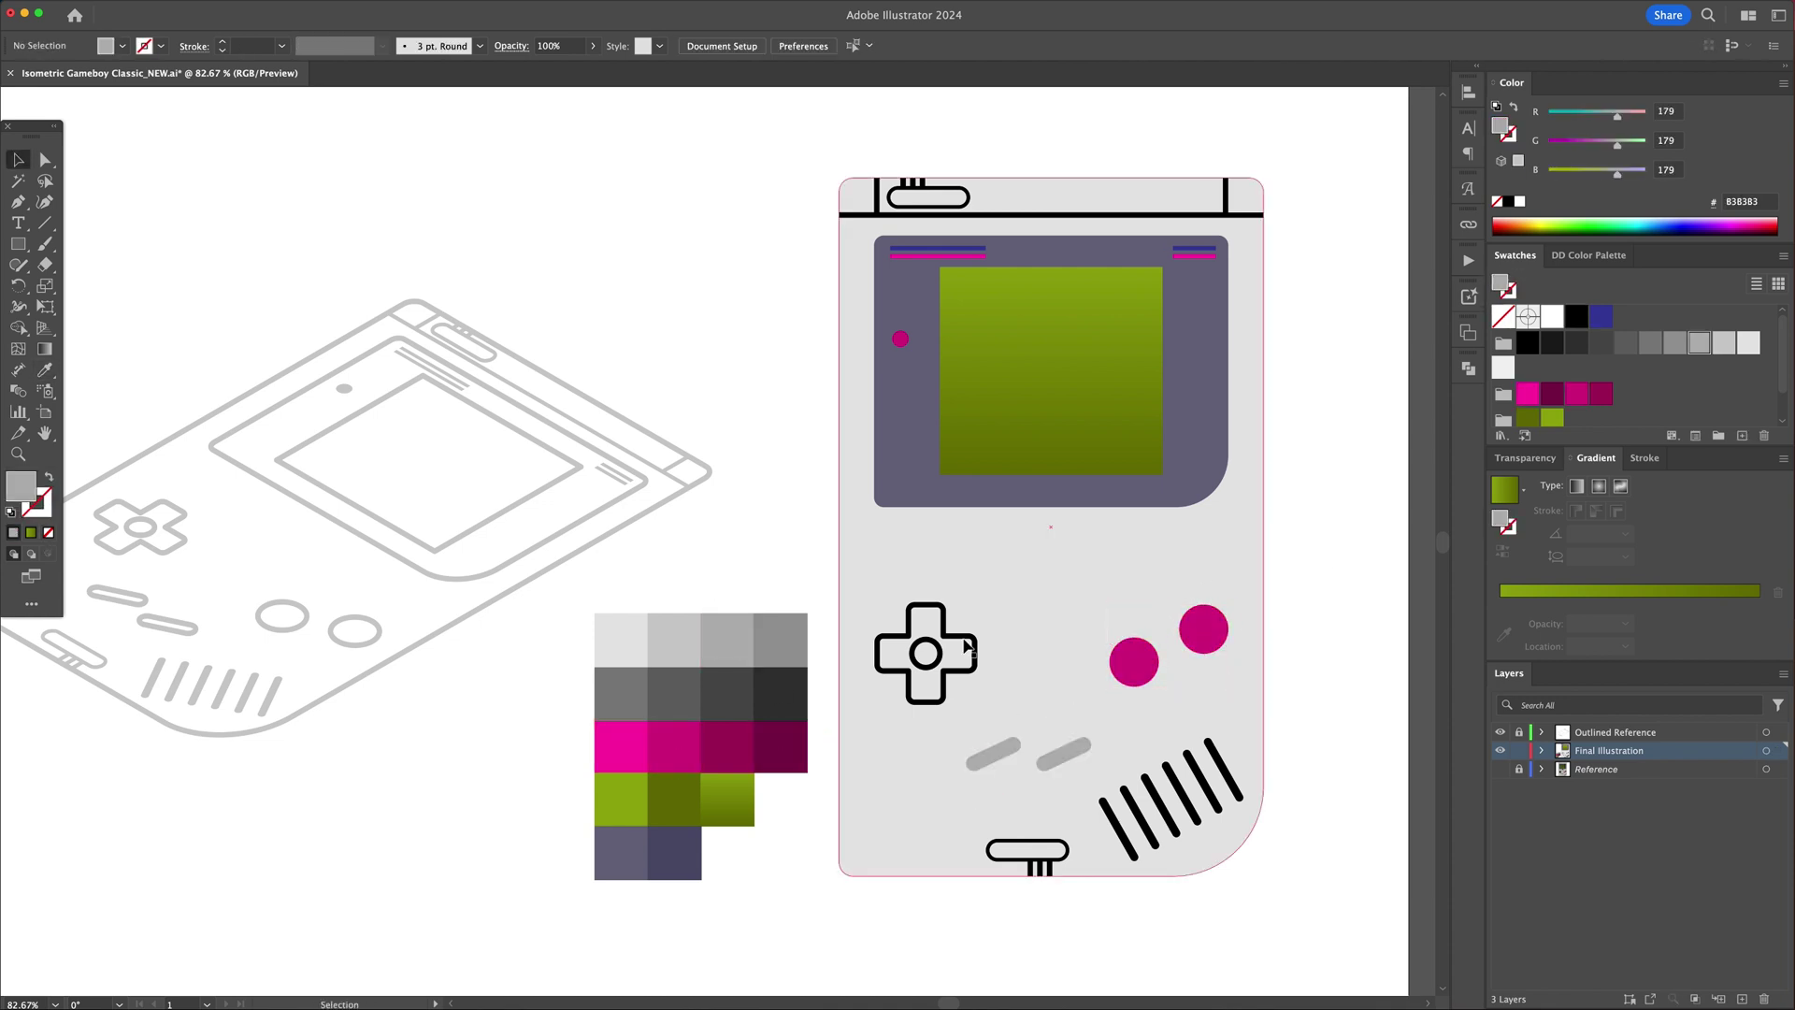
Step: Fill the D-pad cross with the first grey of the palette's darker grey row
{"action": "left_click", "coordinate": [961, 639]}
{"action": "key", "text": "shift+x"}
{"action": "key", "text": "i"}
{"action": "left_click", "coordinate": [634, 694]}
{"action": "key", "text": "v"}
{"action": "left_click", "coordinate": [717, 592]}
Step: Fill the circle at the D-pad's centre with the darkest grey of the palette's light grey row
{"action": "left_click", "coordinate": [936, 643]}
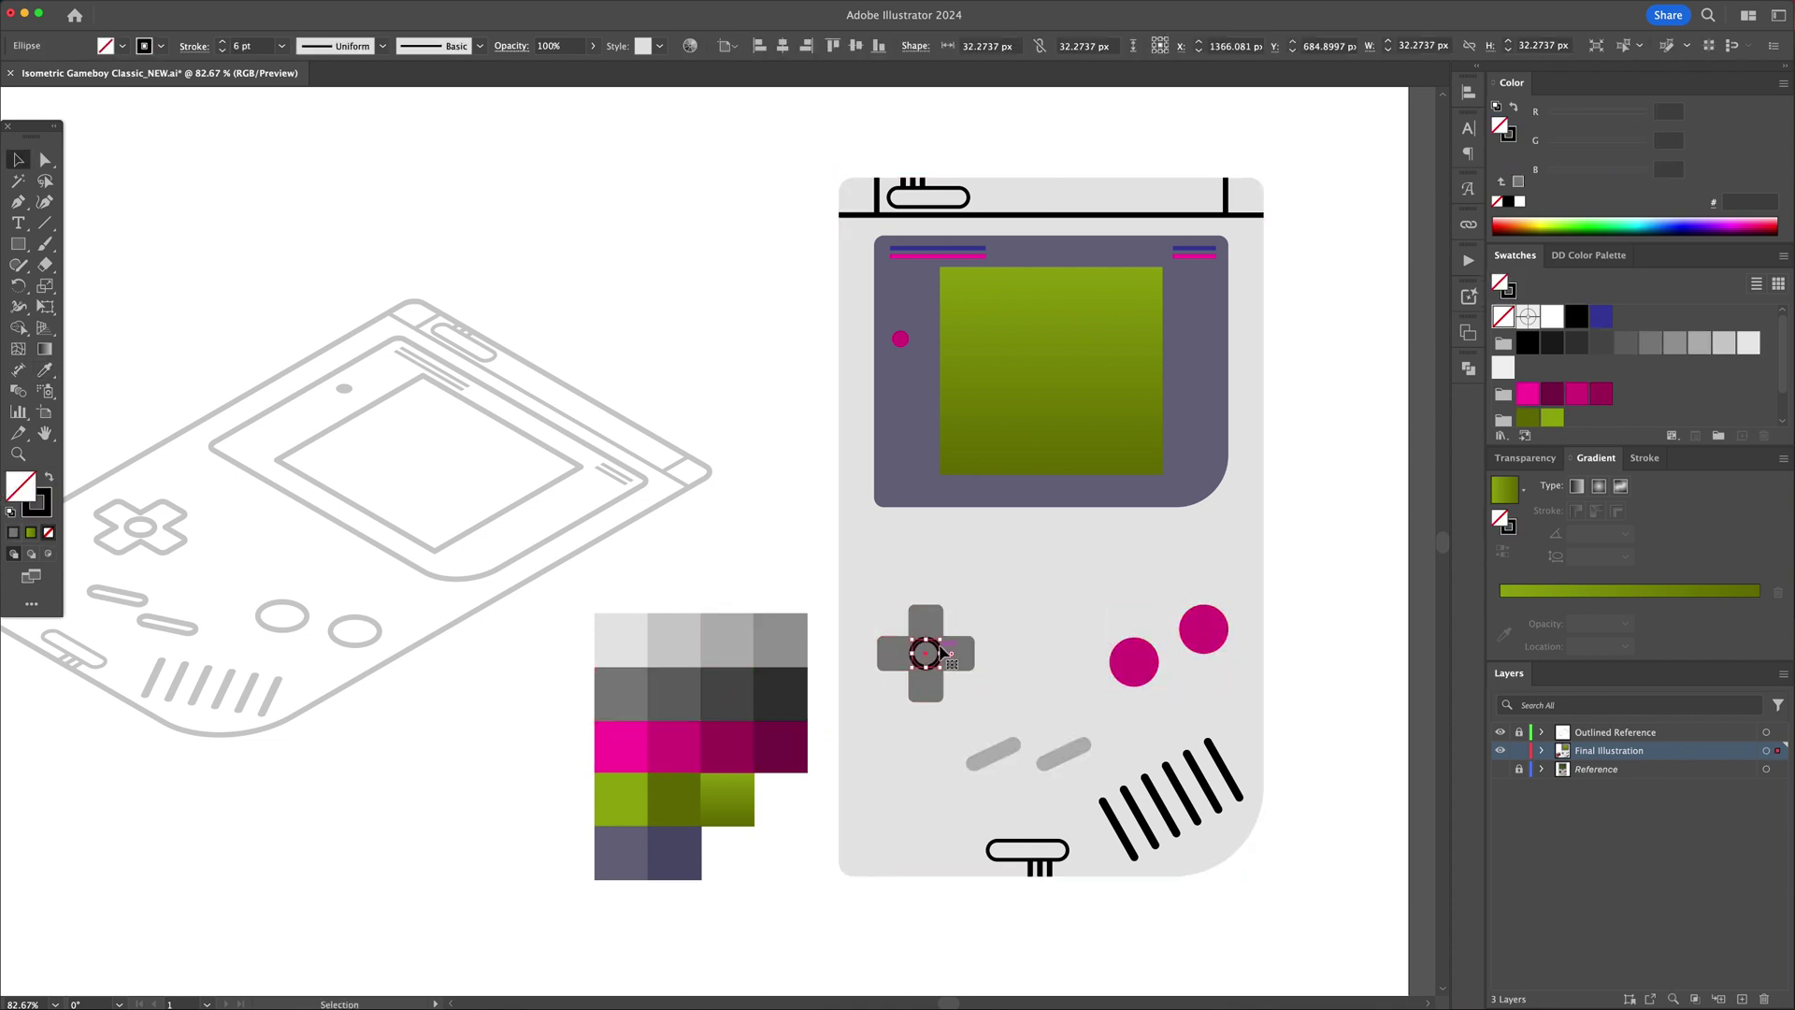
{"action": "key", "text": "shift+x"}
{"action": "key", "text": "i"}
{"action": "left_click", "coordinate": [766, 645]}
{"action": "key", "text": "v"}
Step: Fill the rounded slot at the console's bottom edge with grey CCCCCC
{"action": "left_click", "coordinate": [1062, 845]}
{"action": "key", "text": "shift+x"}
{"action": "key", "text": "i"}
{"action": "left_click", "coordinate": [685, 645]}
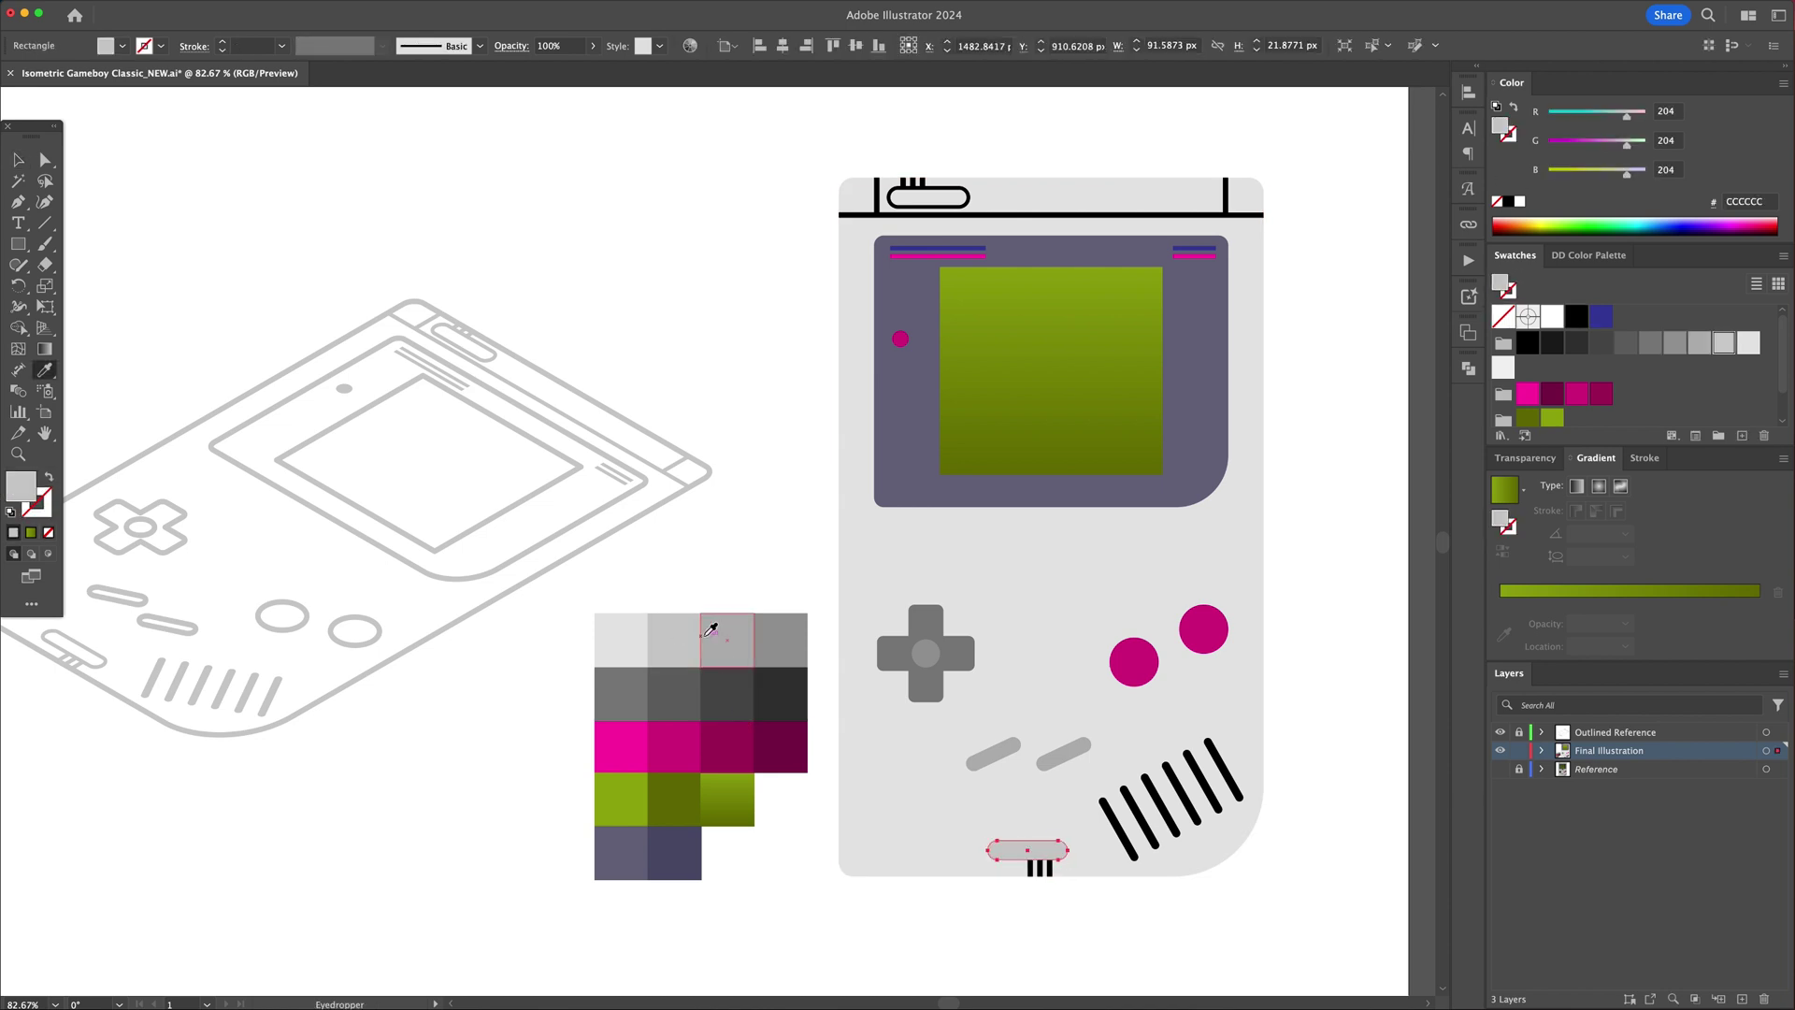
{"action": "key", "text": "v"}
{"action": "left_click", "coordinate": [743, 575]}
Step: Fill the rounded power switch on the console's top edge with the palette's second lightest grey
{"action": "left_click", "coordinate": [968, 196]}
{"action": "key", "text": "shift+x"}
{"action": "key", "text": "i"}
{"action": "left_click", "coordinate": [629, 634]}
{"action": "left_click", "coordinate": [672, 634]}
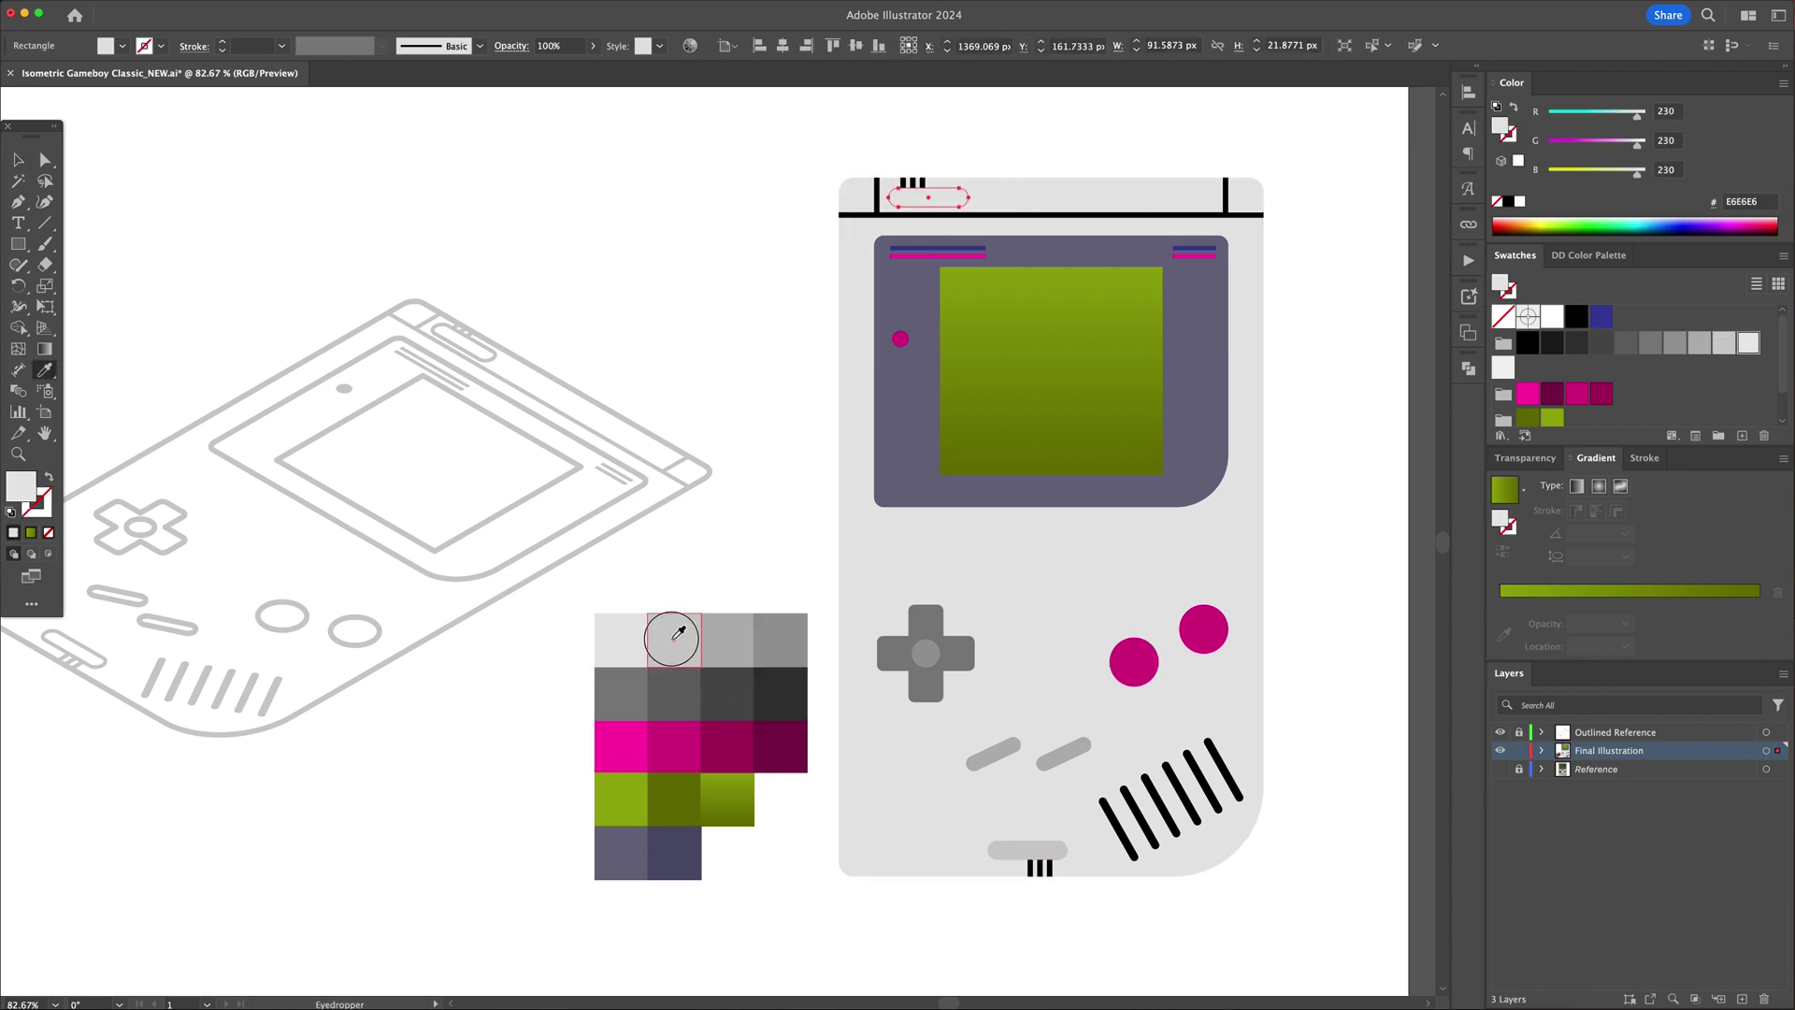
{"action": "key", "text": "v"}
{"action": "left_click", "coordinate": [748, 524]}
Step: Recolour the divider lines in the console's top strip with palette grey B3B3B3
{"action": "left_click", "coordinate": [907, 215]}
{"action": "key", "text": "i"}
{"action": "left_click", "coordinate": [727, 639]}
Step: Recolour the speaker grille lines in the light row's darkest grey and the three small bars at the bottom edge in a lighter grey
{"action": "left_click", "coordinate": [1171, 797], "text": "super"}
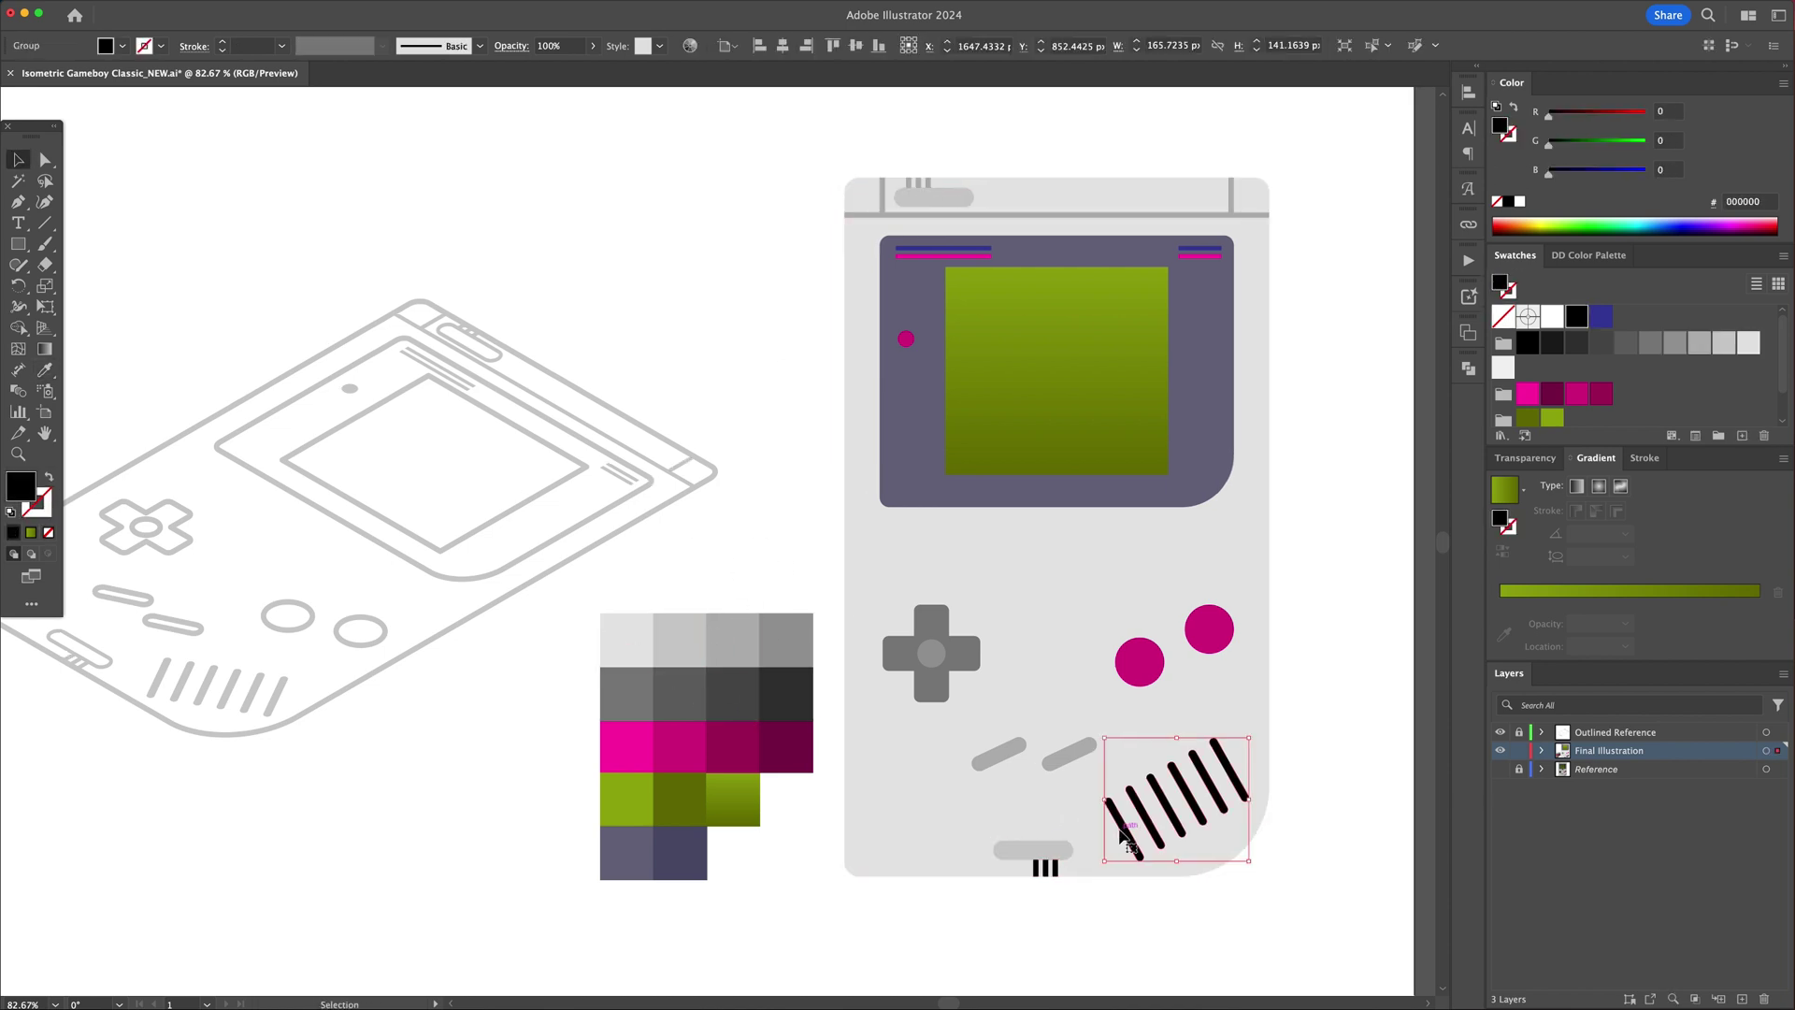
{"action": "left_click", "coordinate": [783, 628]}
{"action": "key", "text": "v"}
{"action": "left_click", "coordinate": [1044, 867]}
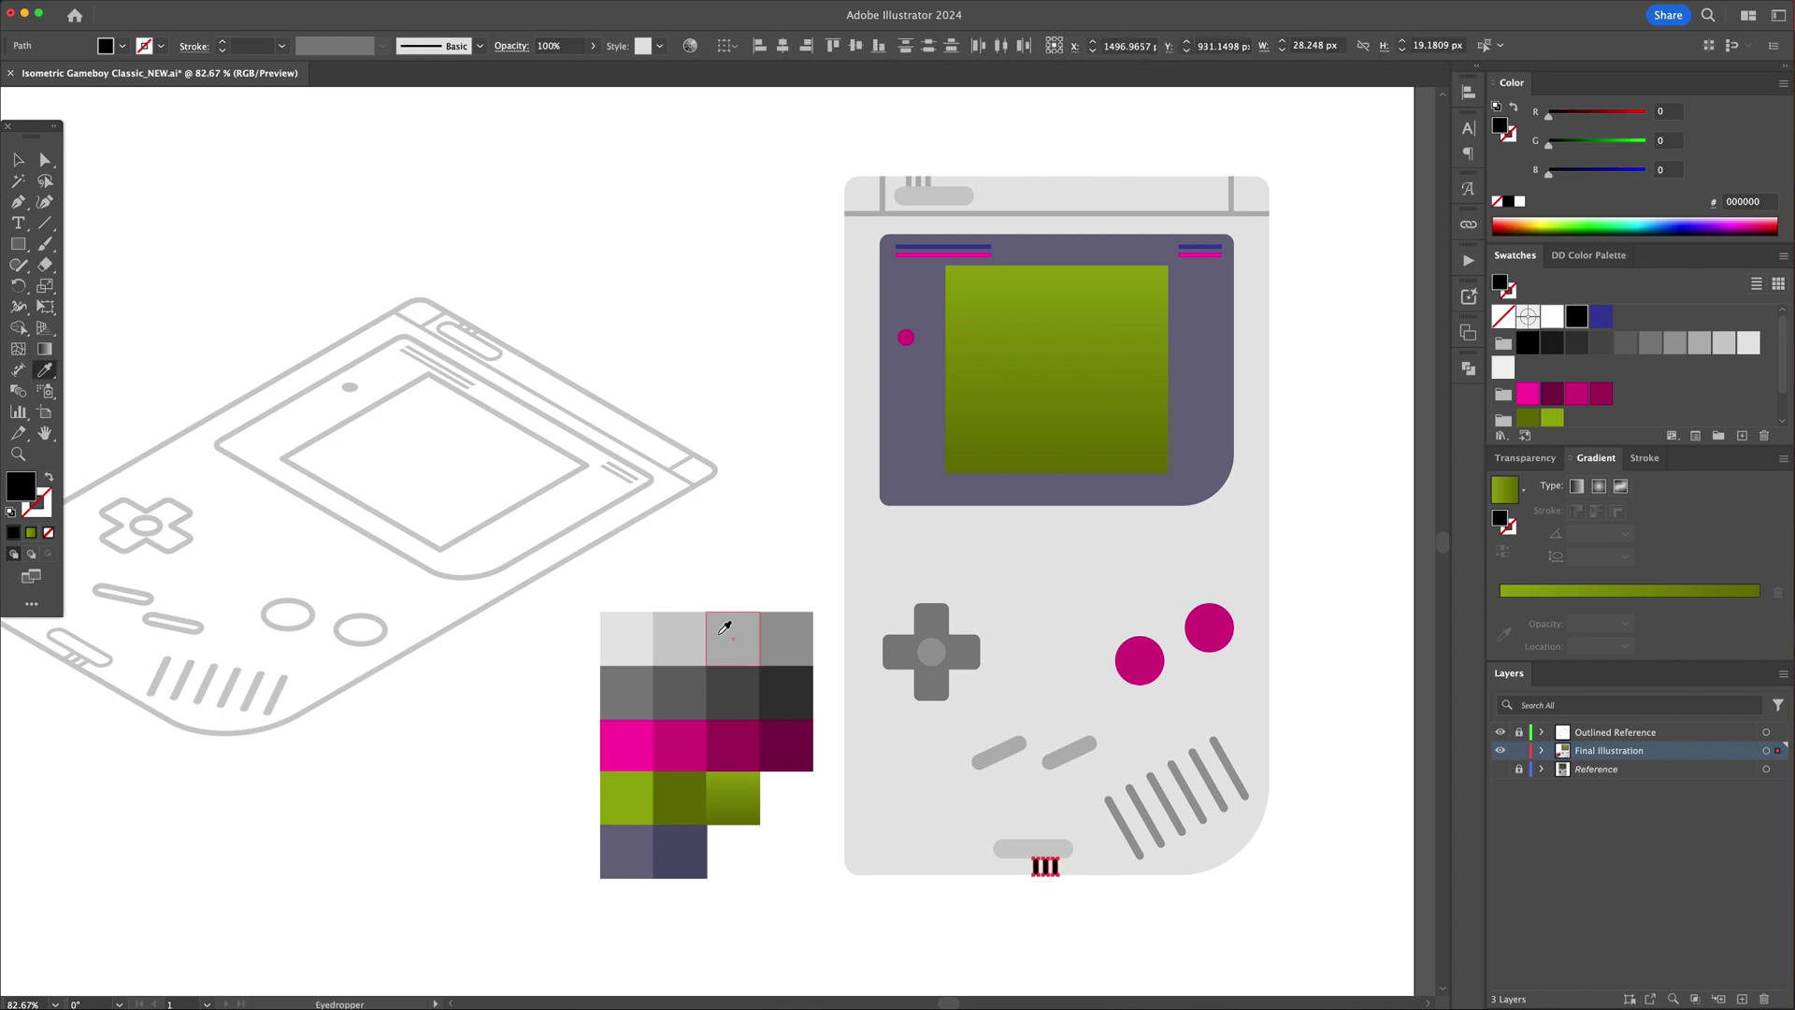
{"action": "left_click", "coordinate": [725, 627]}
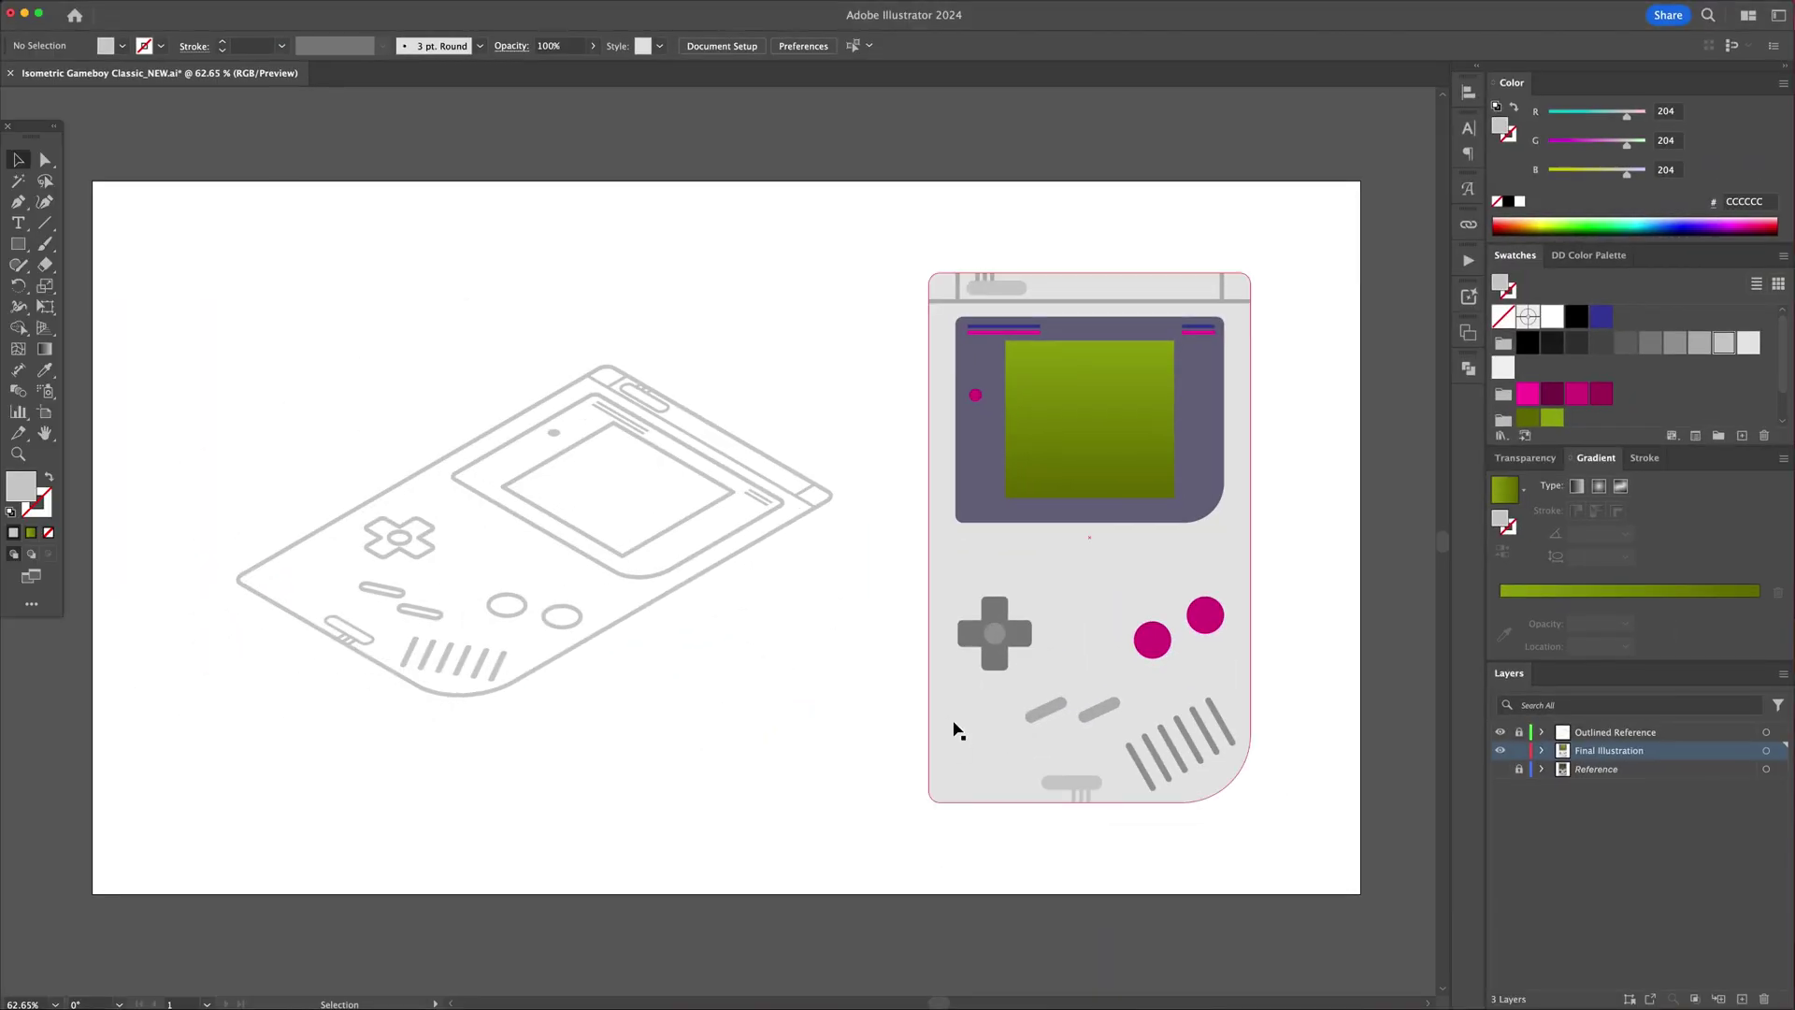
Step: Duplicate the console body over the isometric outline and apply the classic 3D Extrude & Bevel effect with the Isometric Top position
{"action": "left_click", "coordinate": [955, 729]}
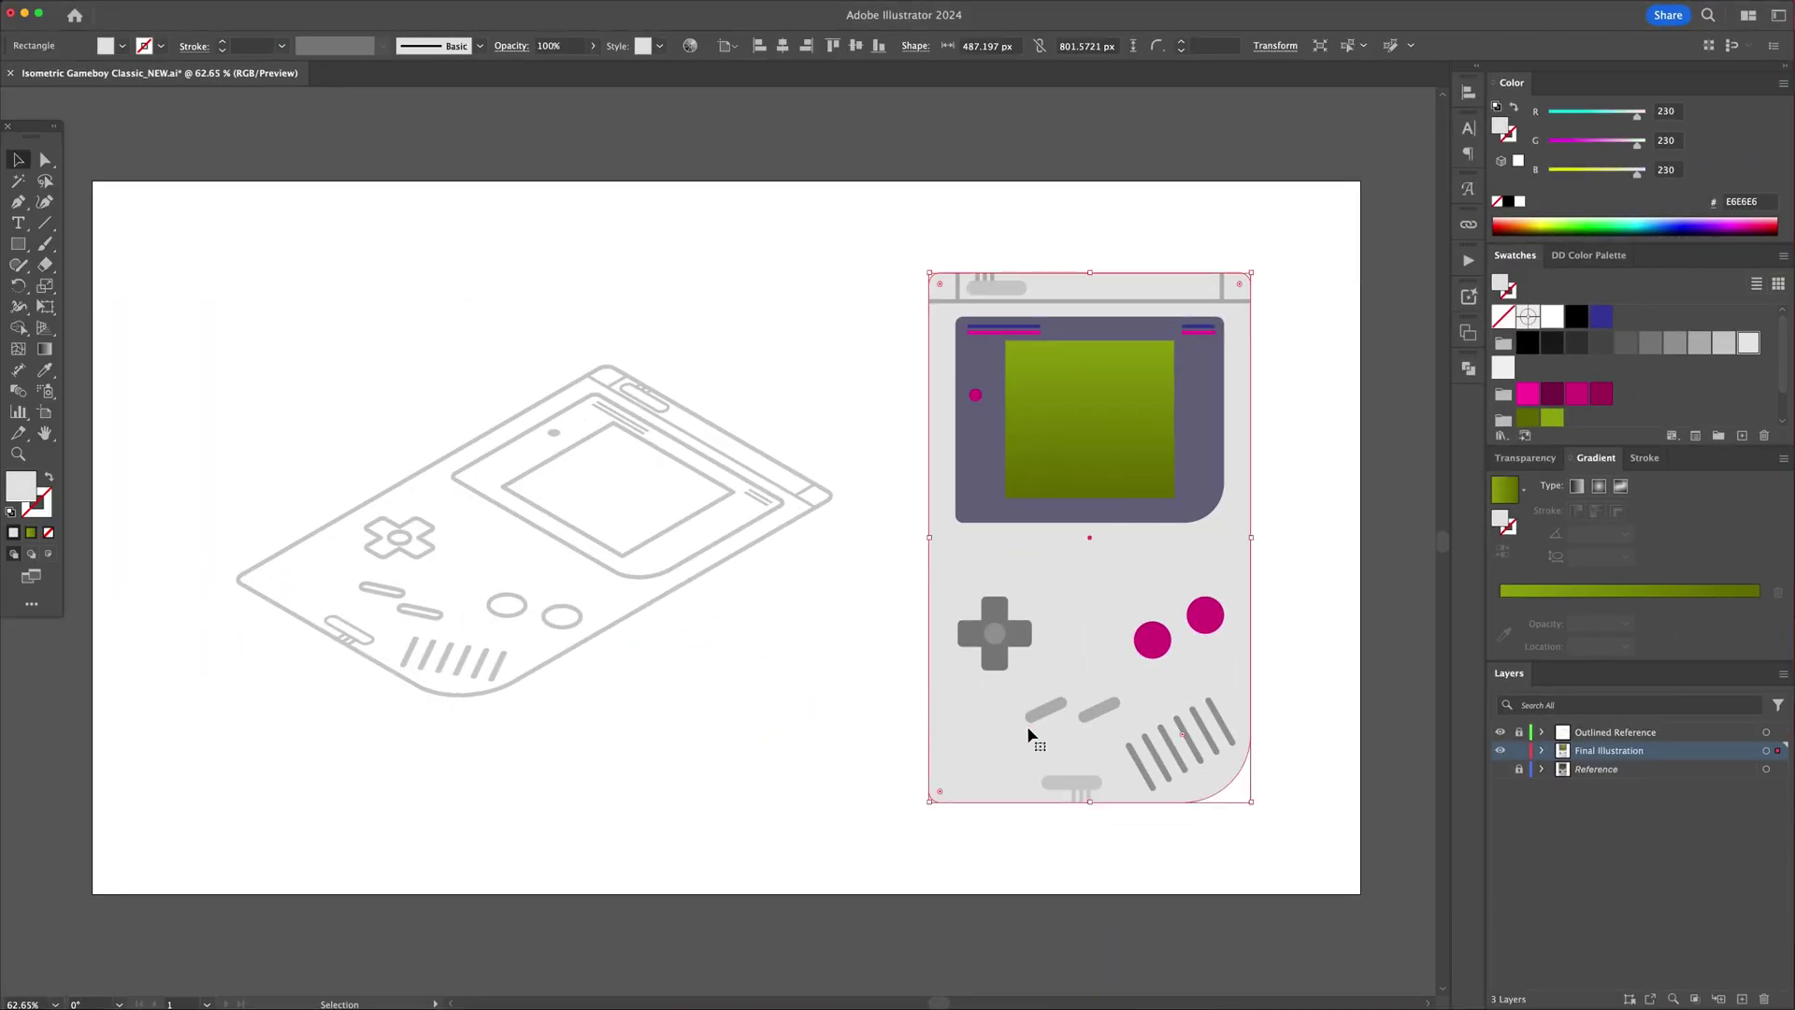
{"action": "left_click_drag", "start_coordinate": [980, 720], "coordinate": [524, 707]}
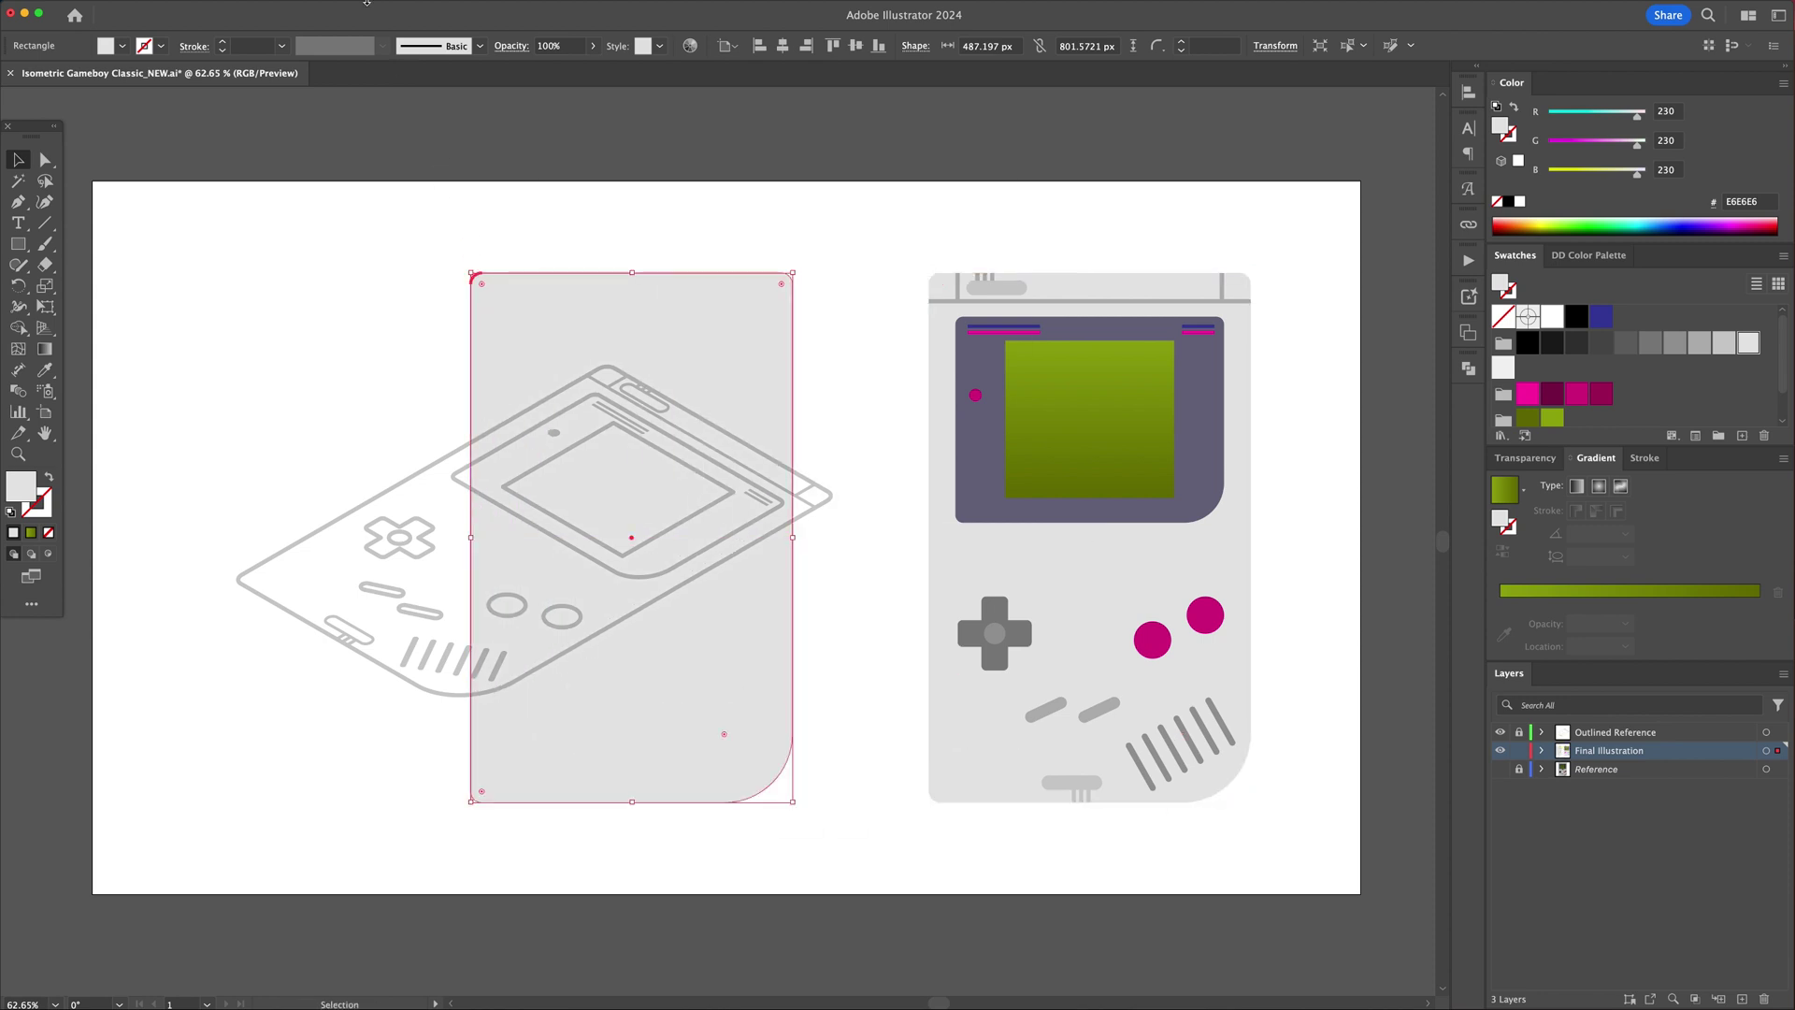
{"action": "left_click", "coordinate": [288, 8]}
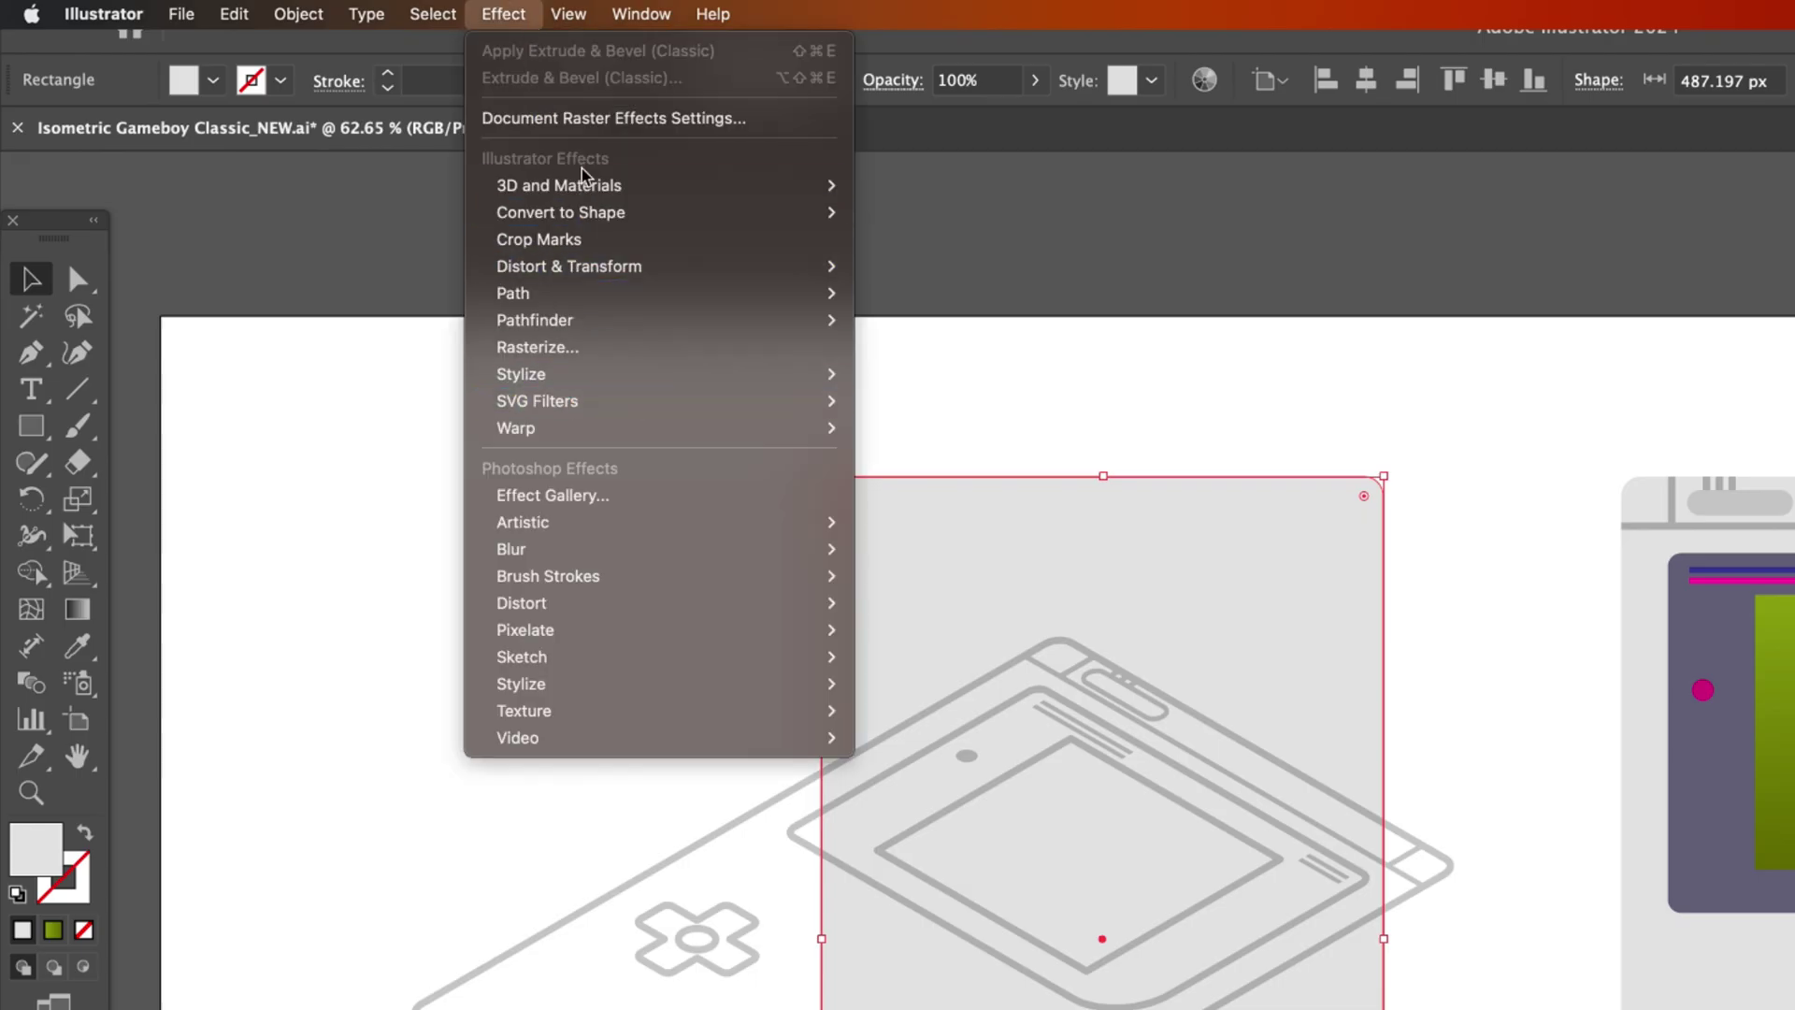
{"action": "mouse_move", "coordinate": [773, 187]}
{"action": "mouse_move", "coordinate": [976, 322]}
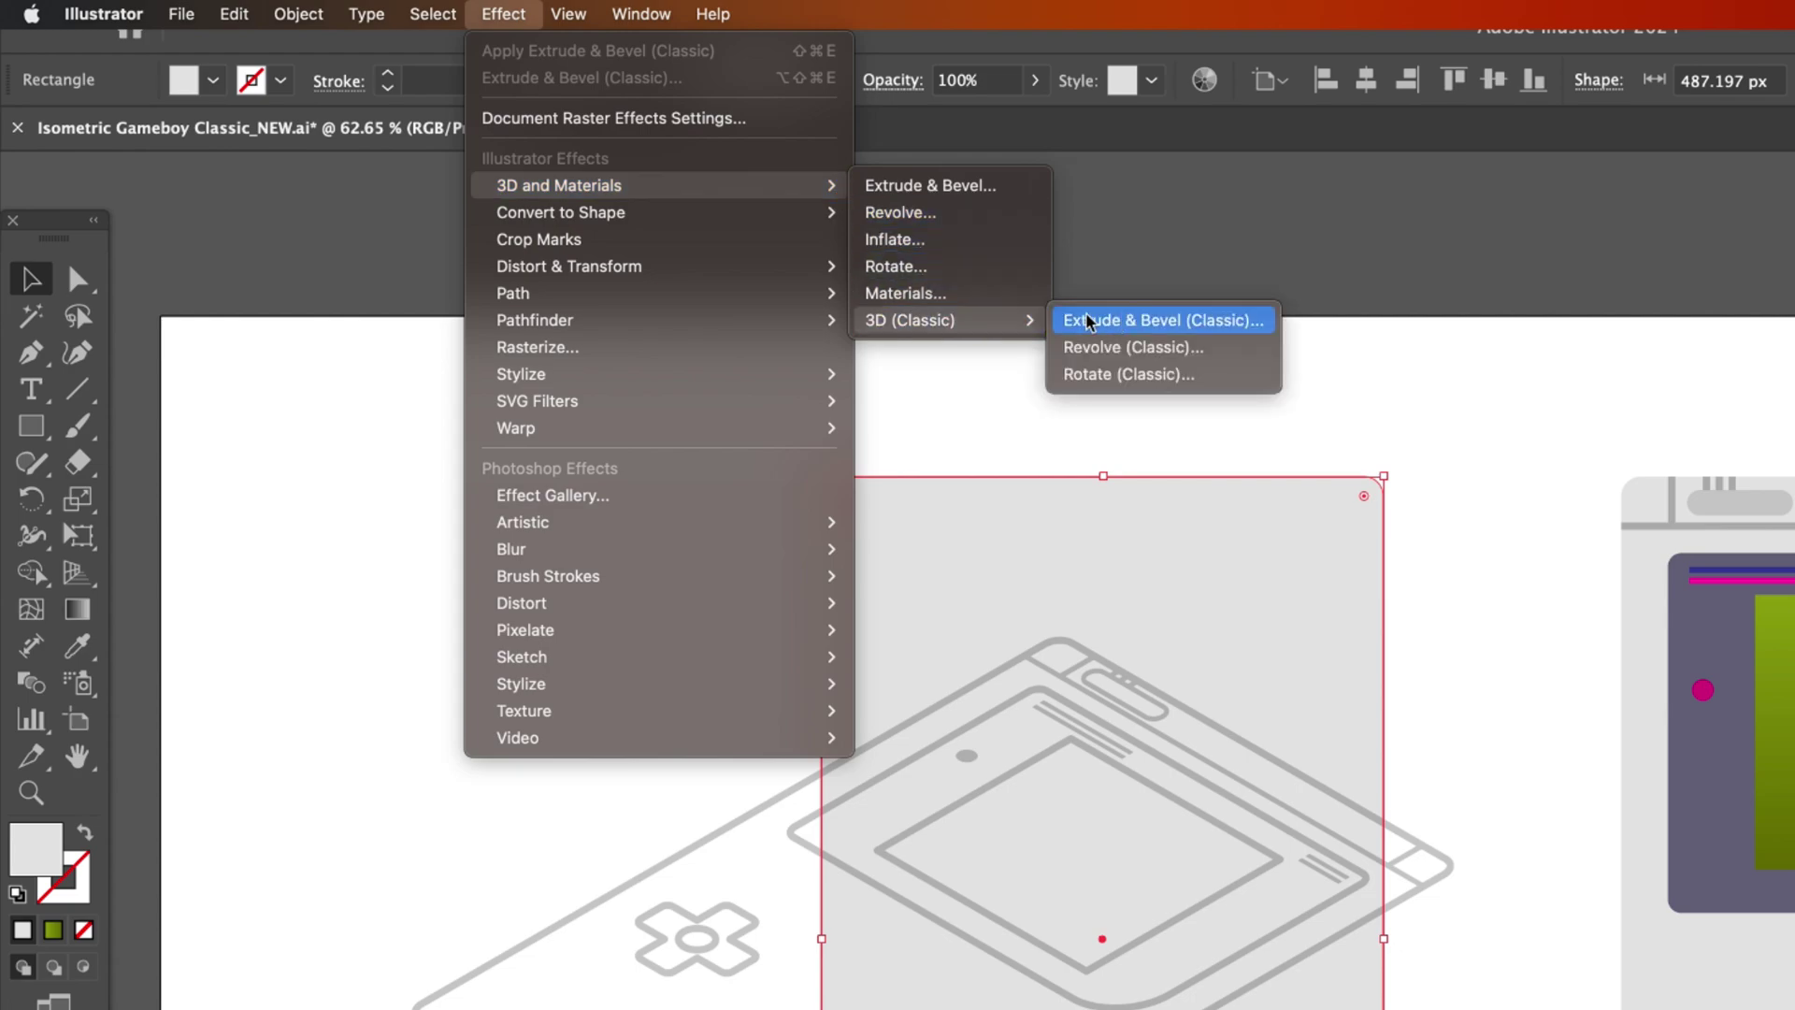
{"action": "left_click", "coordinate": [1139, 319]}
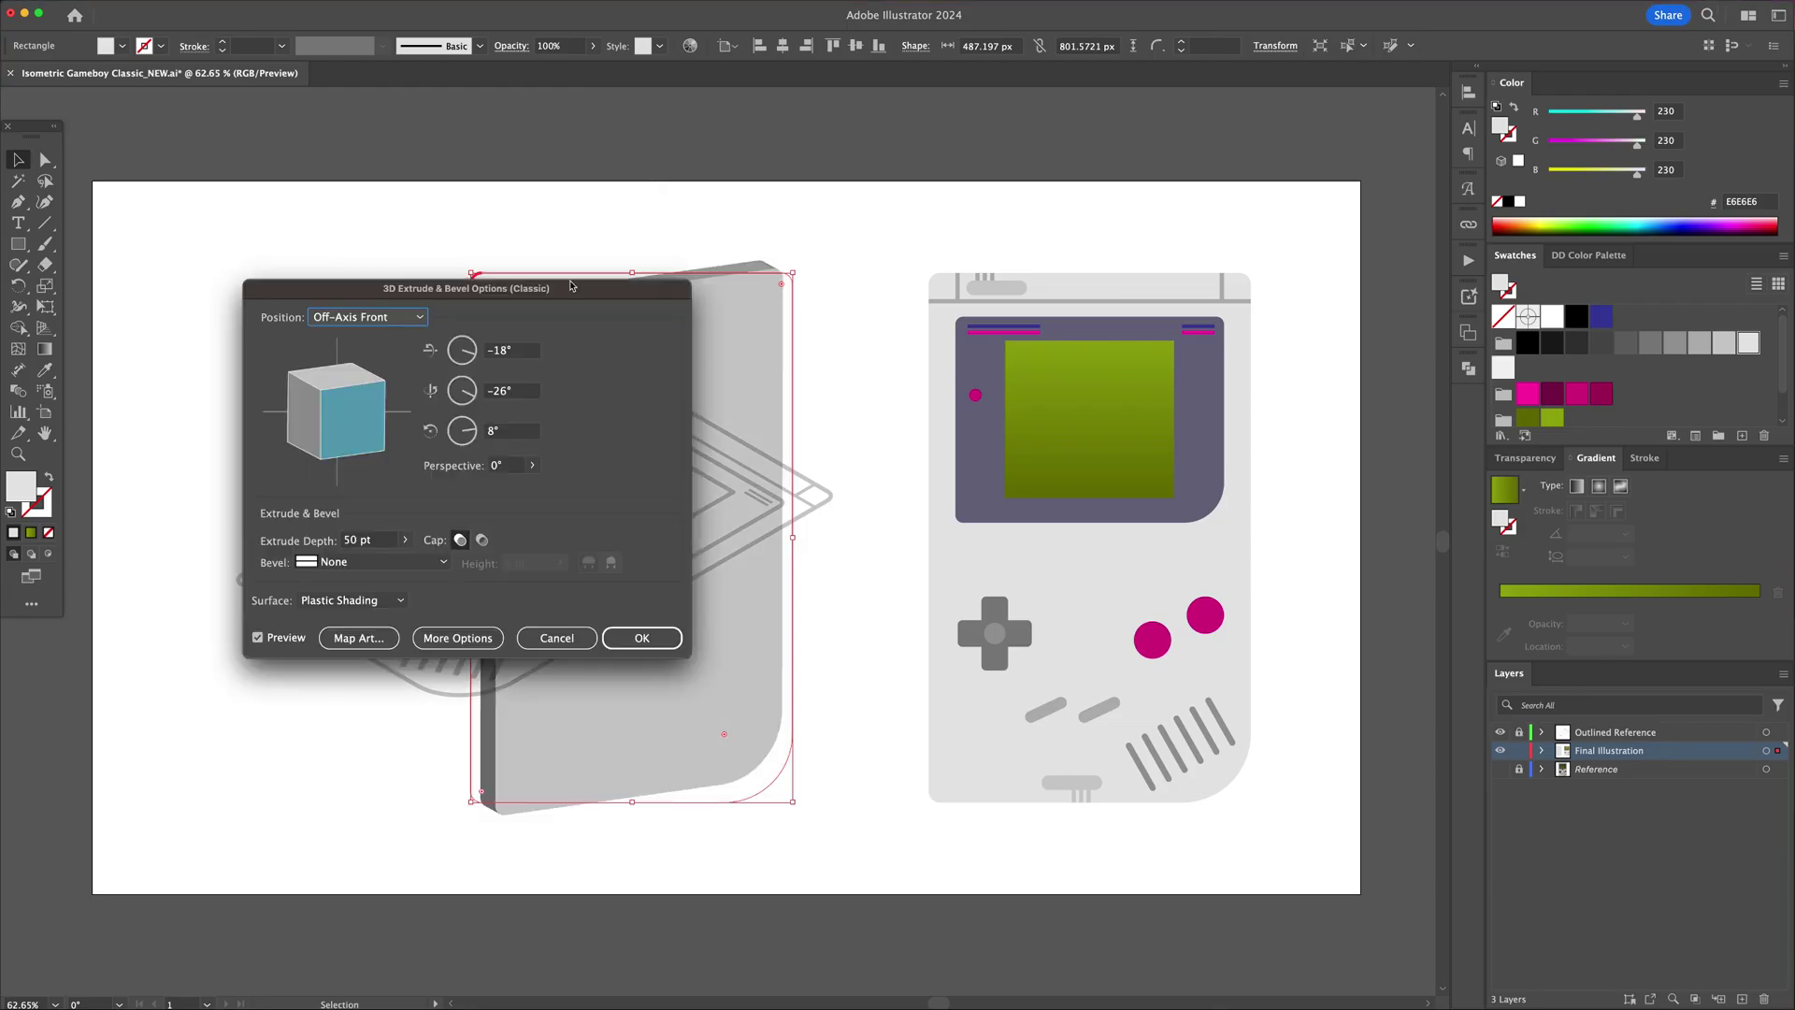
{"action": "left_click_drag", "start_coordinate": [571, 286], "coordinate": [1202, 288]}
{"action": "left_click", "coordinate": [1047, 319]}
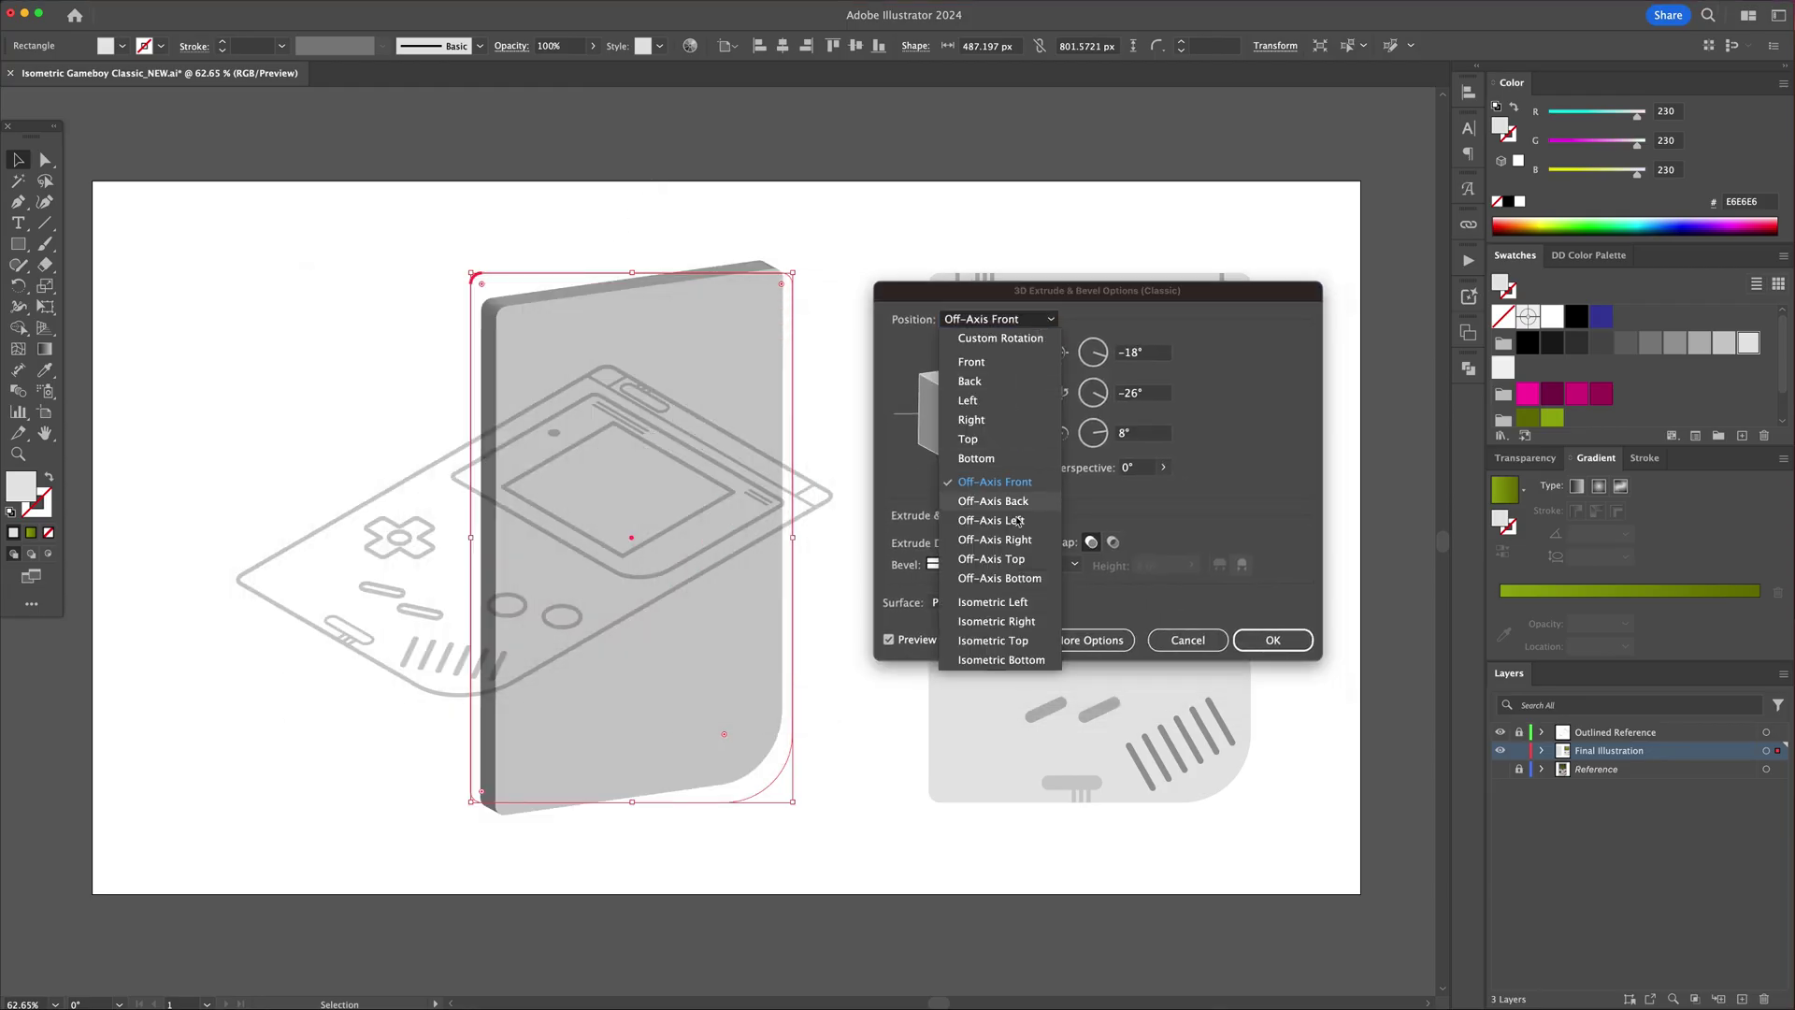
{"action": "left_click", "coordinate": [1023, 641]}
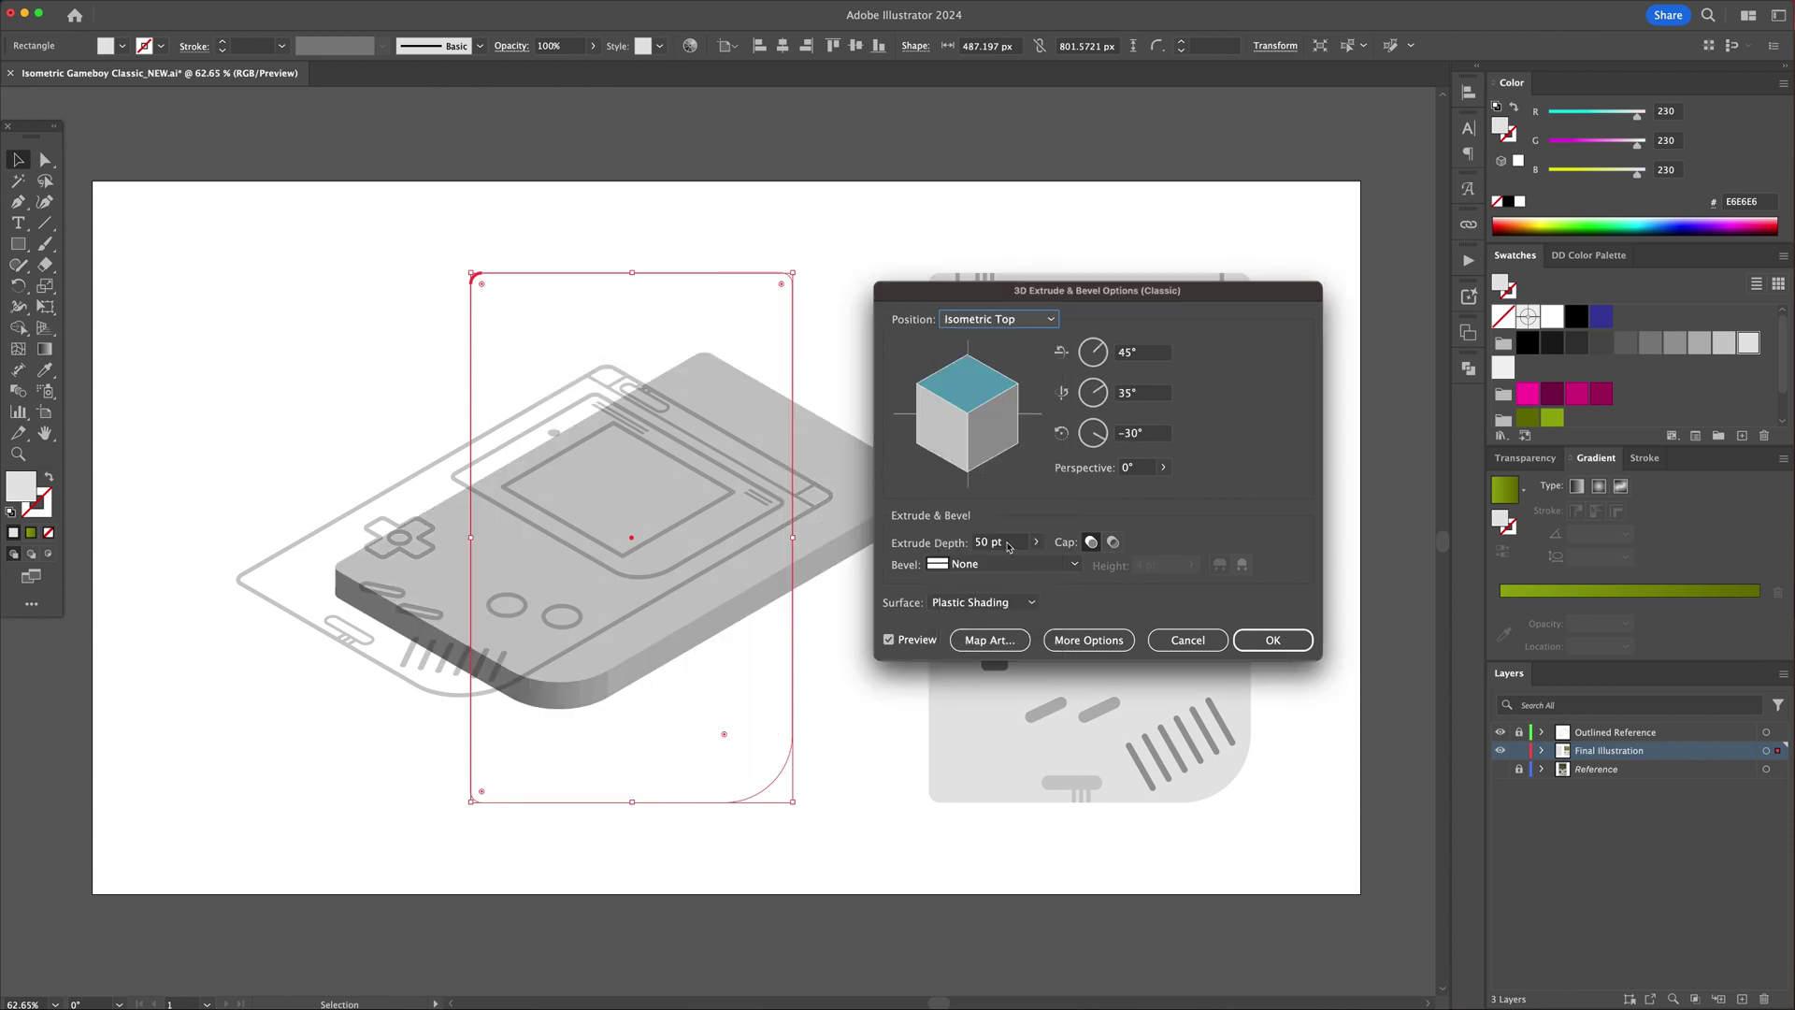
Step: Set the body's extrude depth to 115 pt, apply the effect, and align the extruded body with the isometric outline
{"action": "left_click_drag", "start_coordinate": [1008, 548], "coordinate": [954, 548]}
{"action": "key", "text": "shift+Up"}
{"action": "key", "text": "shift+Up"}
{"action": "key", "text": "shift+Up"}
{"action": "key", "text": "shift+Up"}
{"action": "key", "text": "shift+Up"}
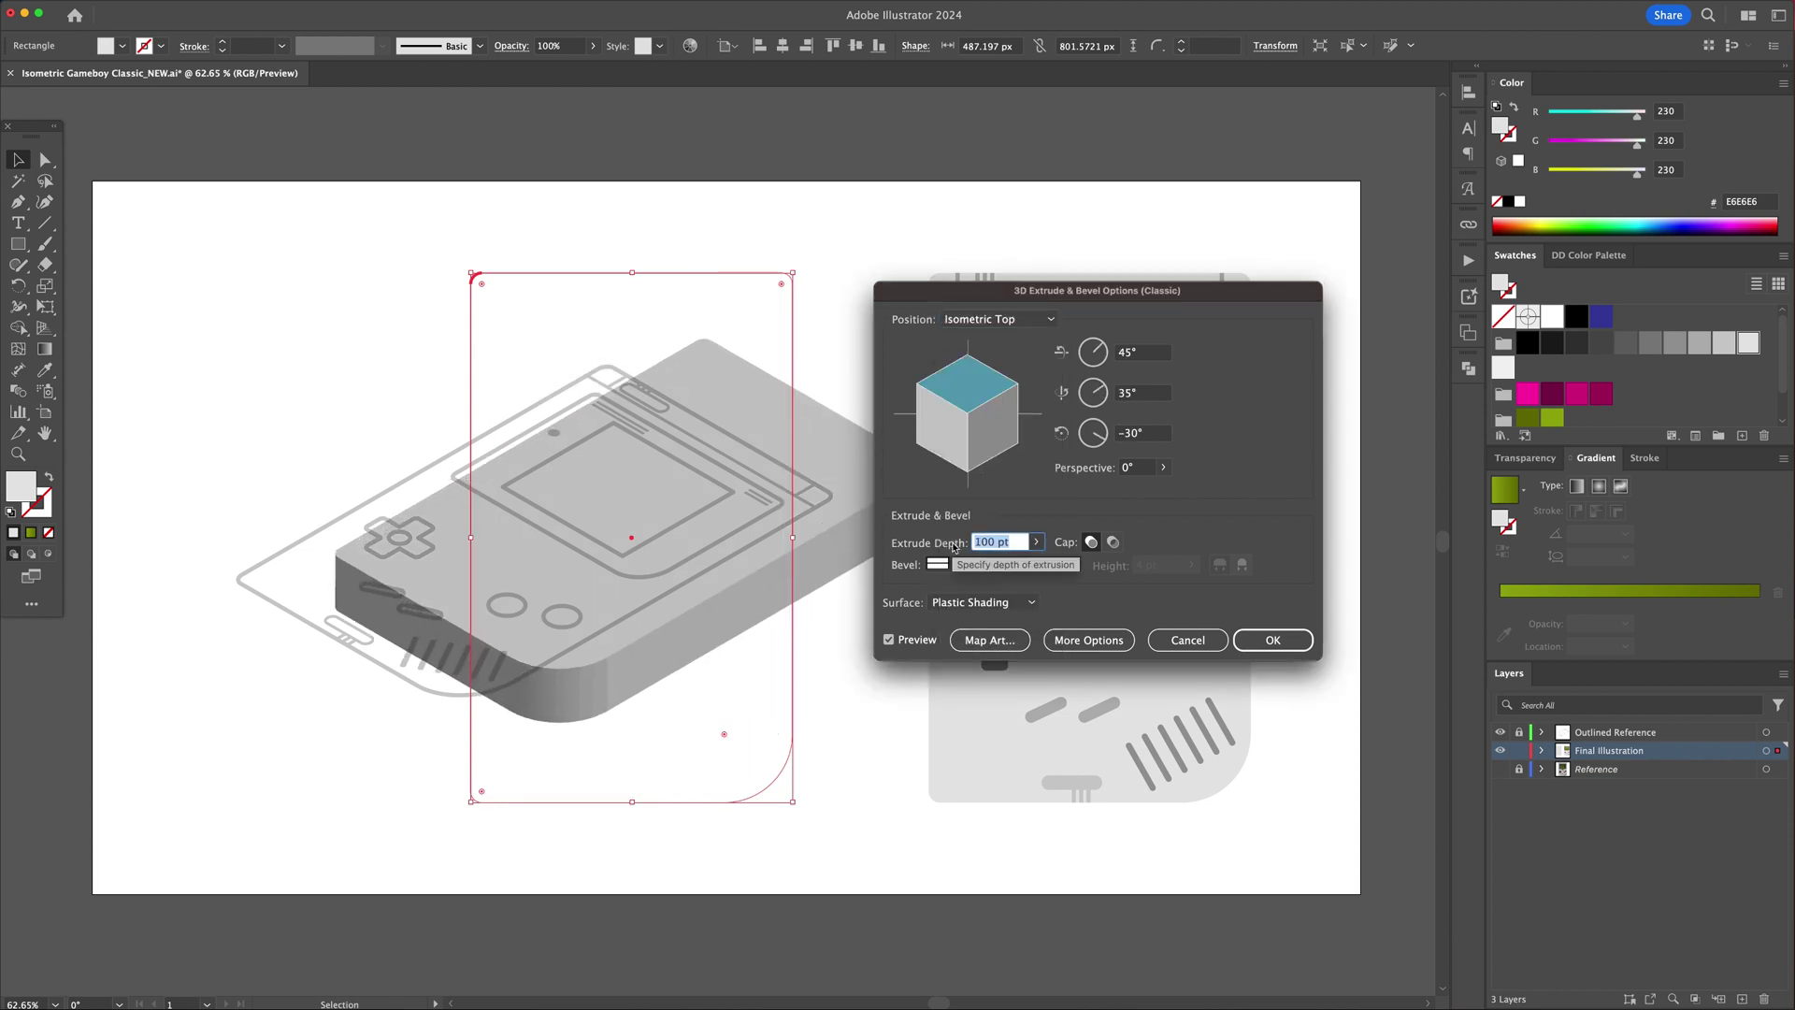
{"action": "key", "text": "shift+Up"}
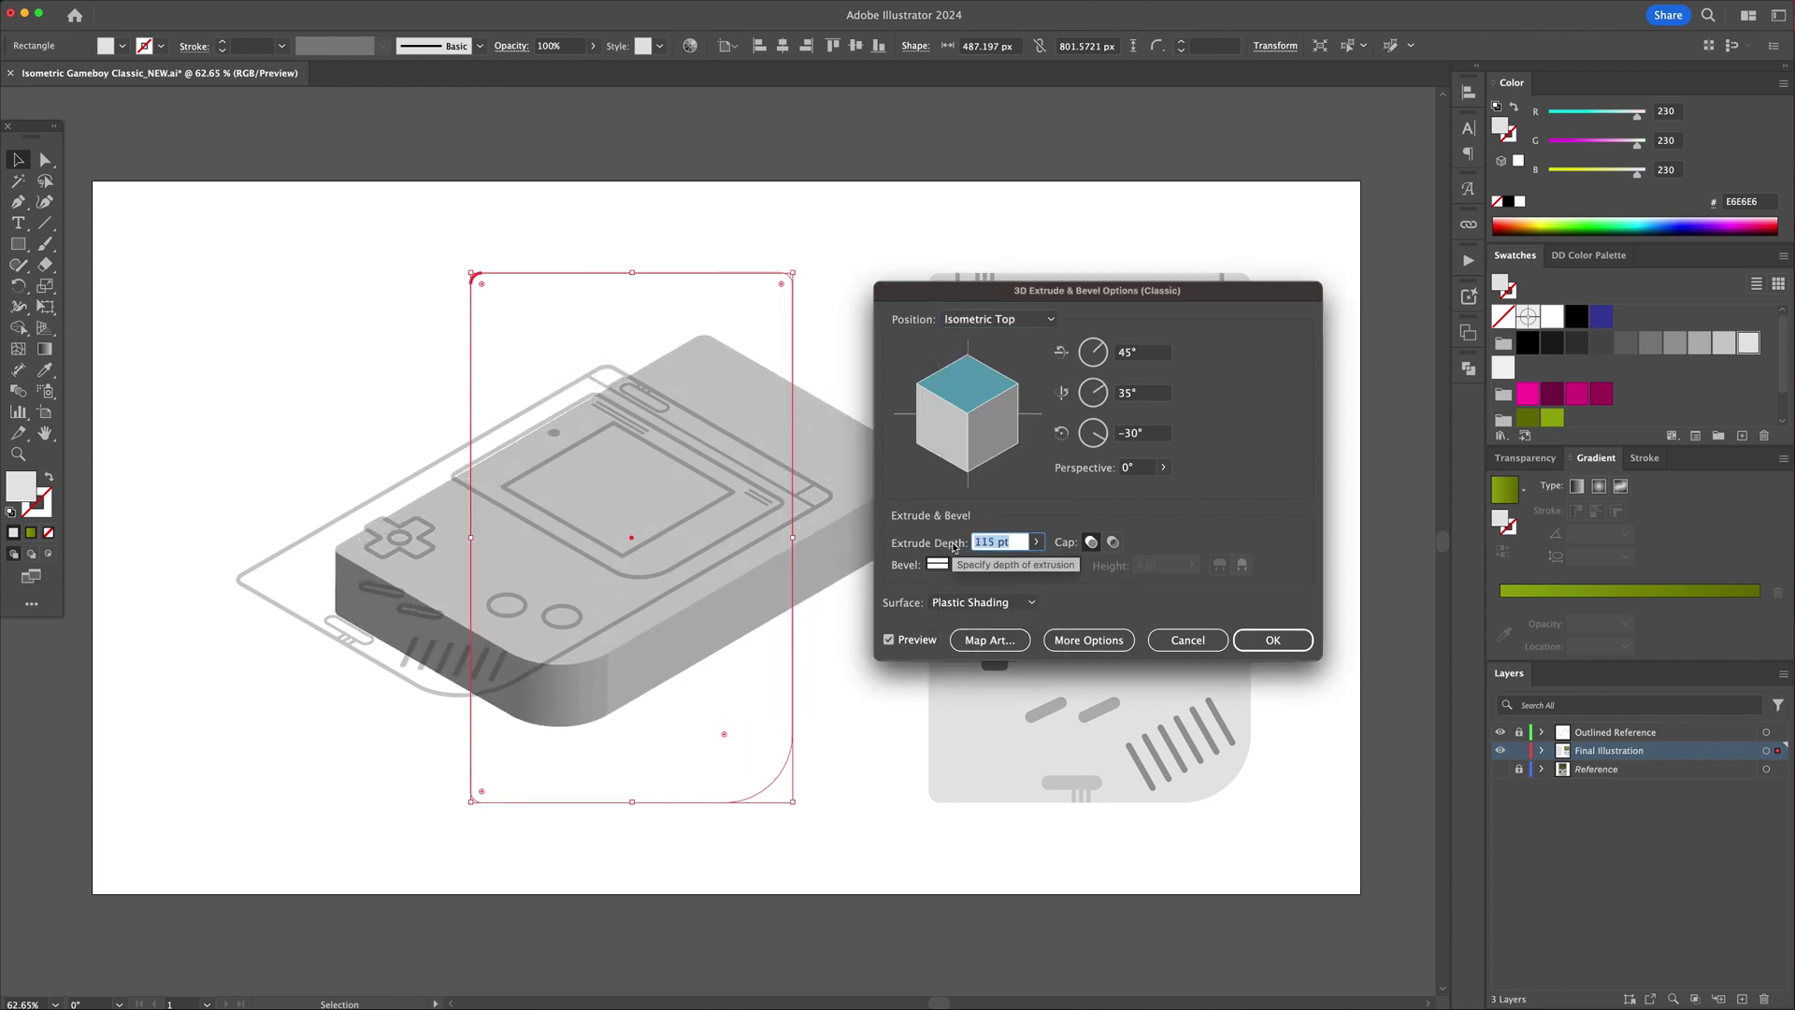
{"action": "left_click", "coordinate": [1296, 640]}
{"action": "left_click_drag", "start_coordinate": [860, 479], "coordinate": [782, 501]}
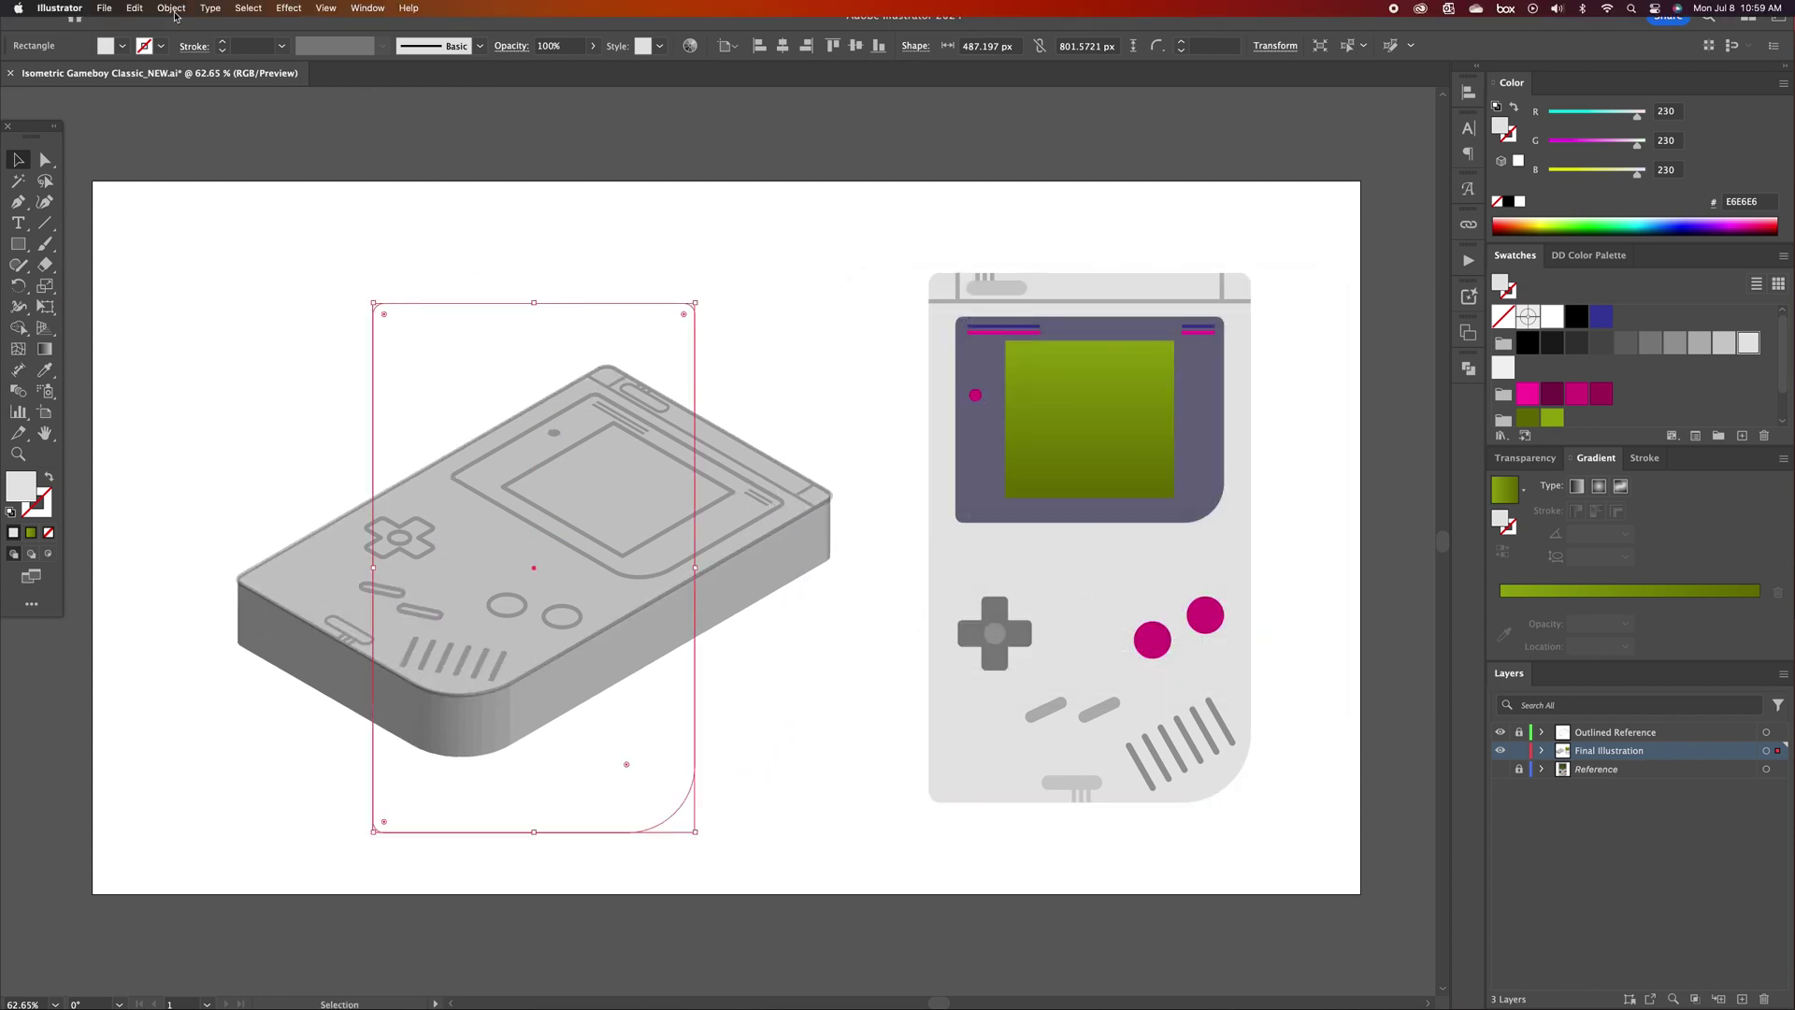
Step: Expand the extruded console body's appearance and release its clipping mask
{"action": "left_click", "coordinate": [171, 8]}
{"action": "left_click", "coordinate": [196, 217]}
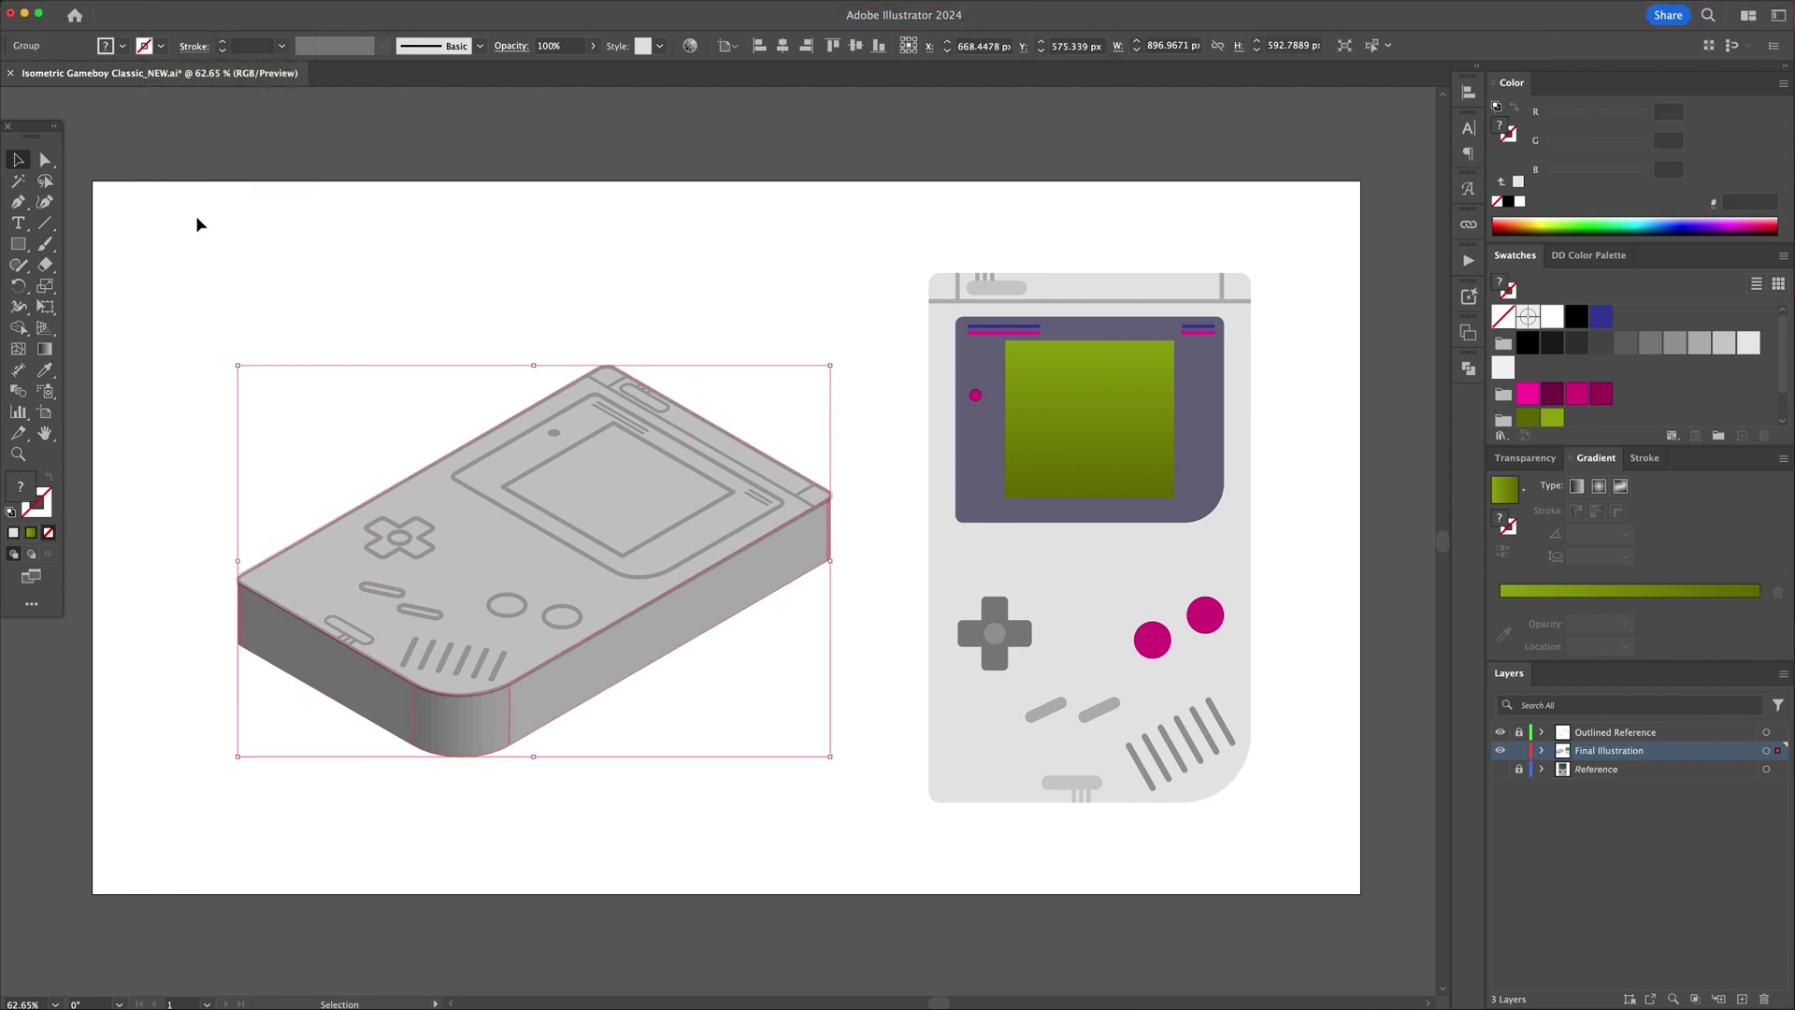
{"action": "left_click", "coordinate": [176, 8]}
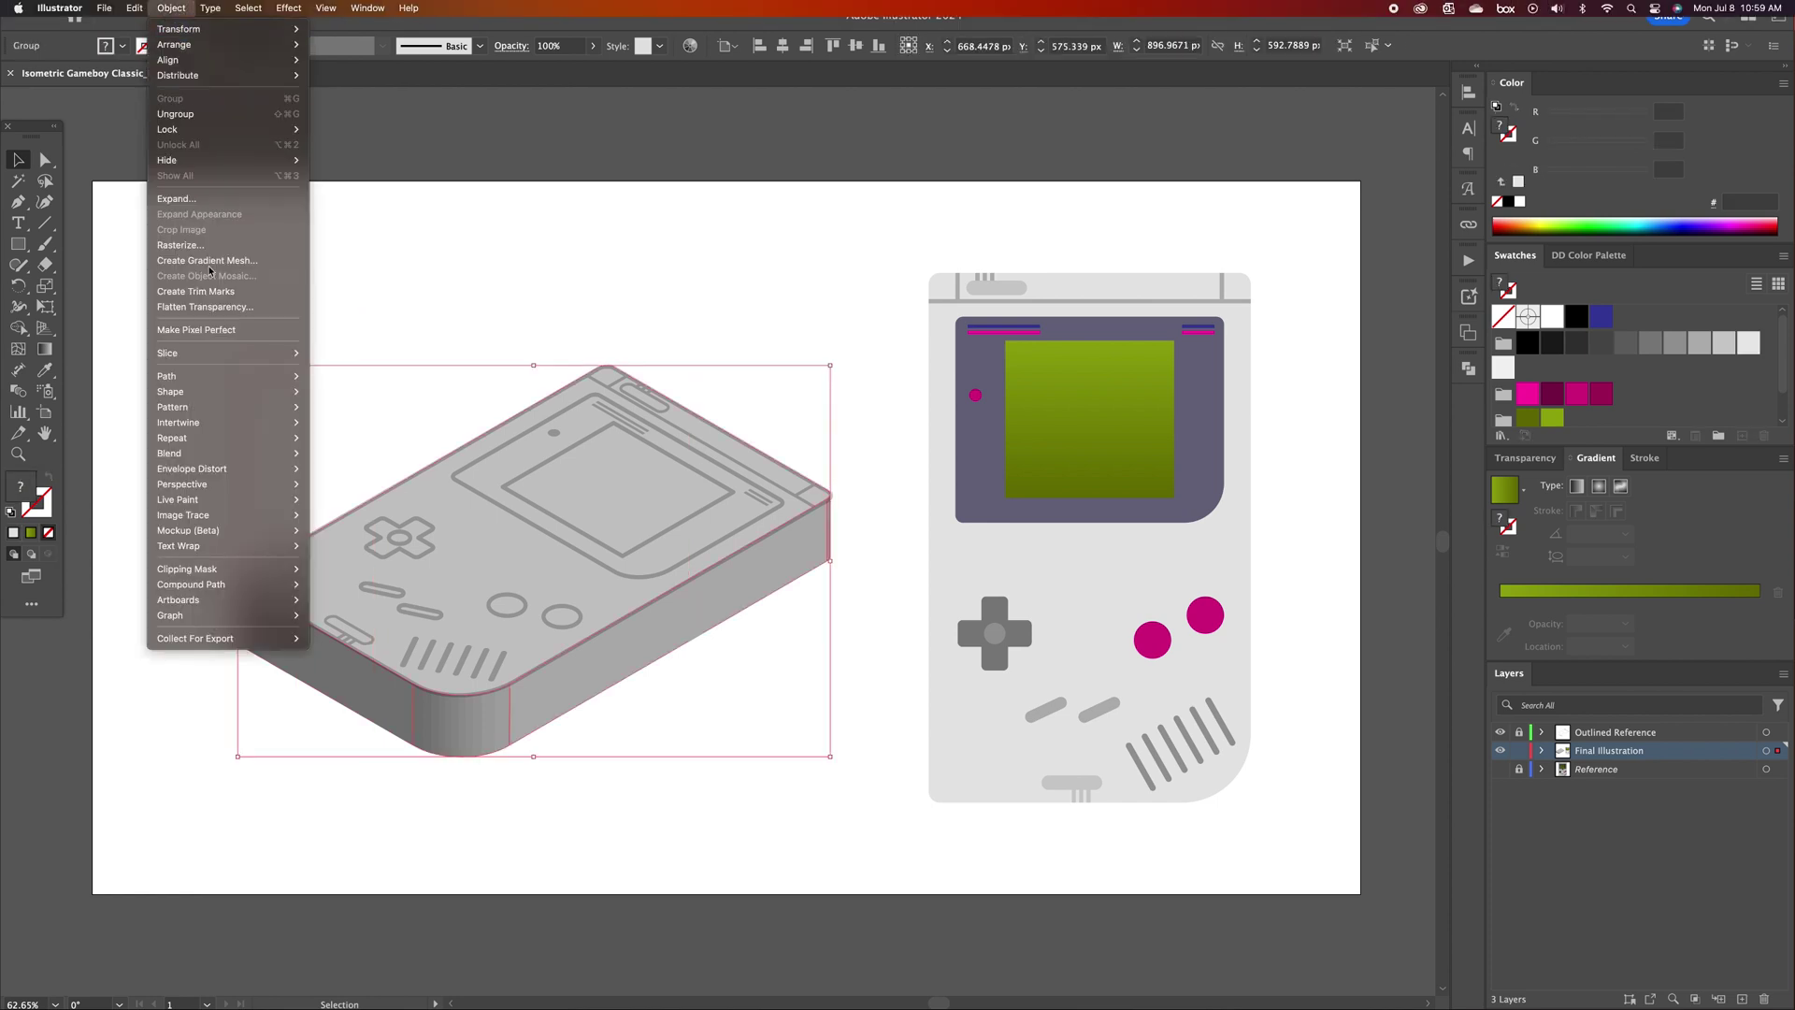
{"action": "mouse_move", "coordinate": [243, 570]}
{"action": "left_click", "coordinate": [339, 587]}
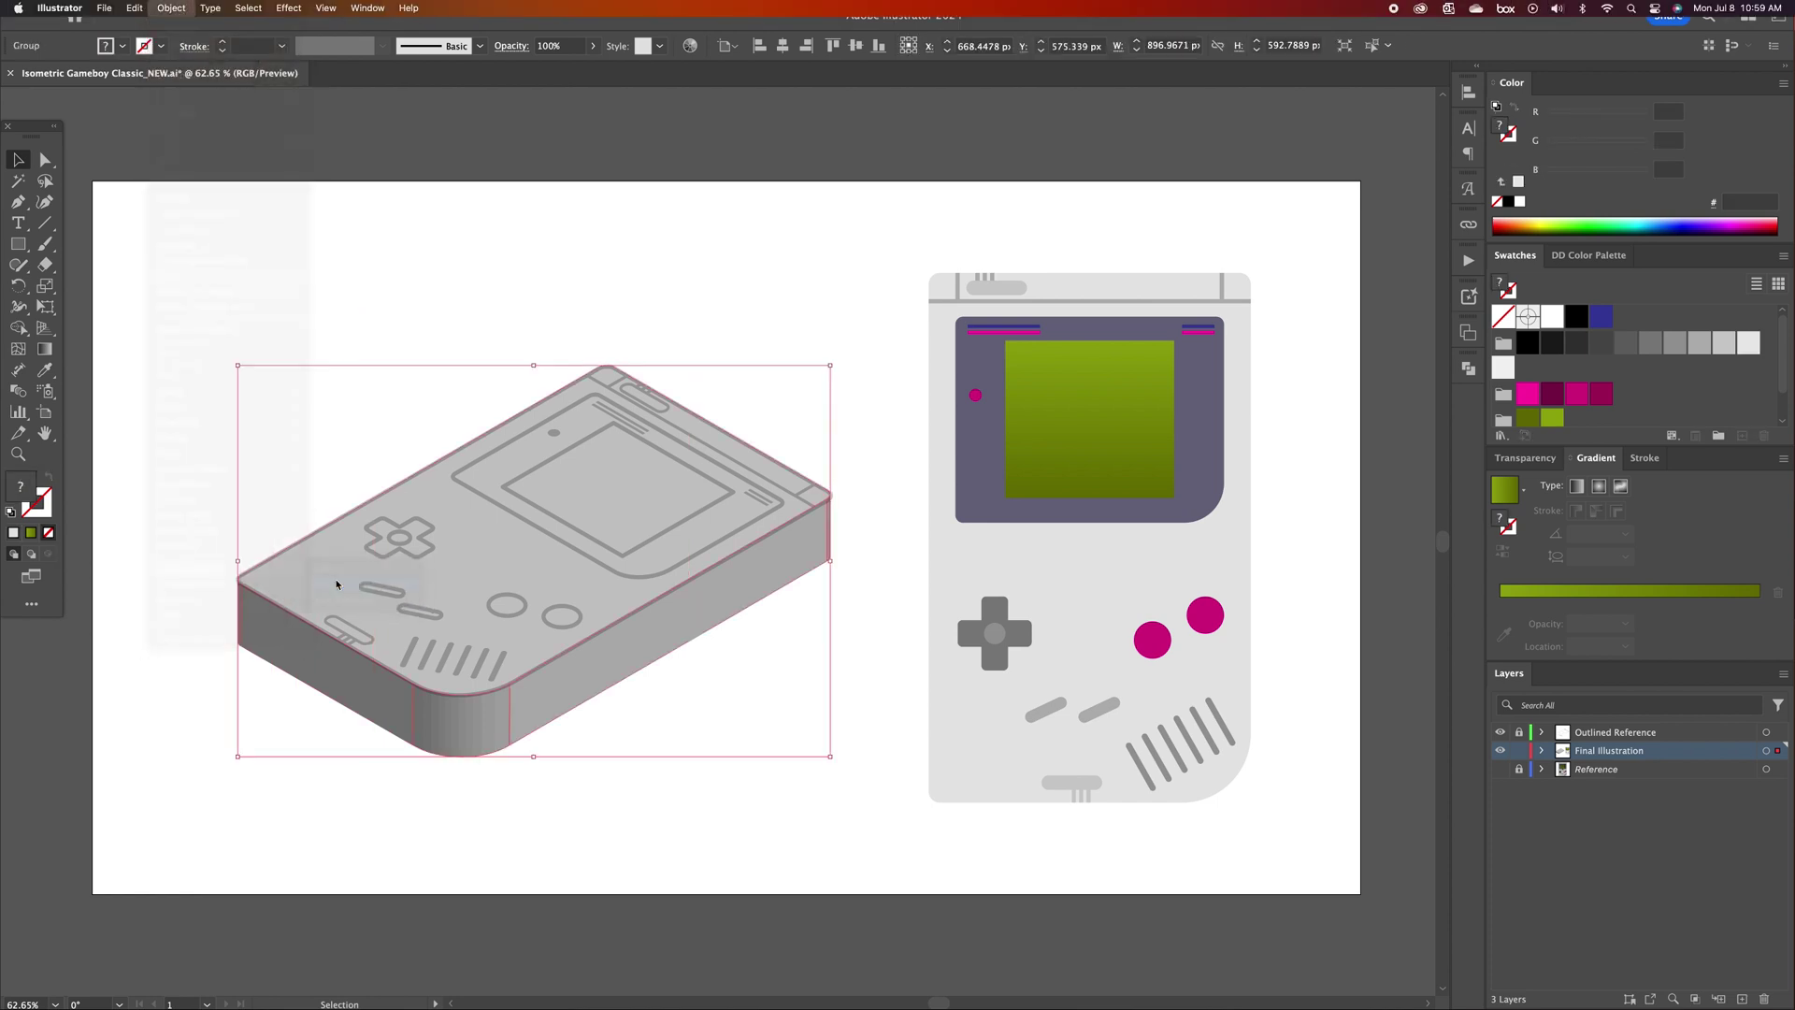
{"action": "left_click", "coordinate": [632, 811]}
Step: Hide the Outlined Reference layer and ungroup the expanded console body twice to separate its faces
{"action": "left_click", "coordinate": [1501, 733]}
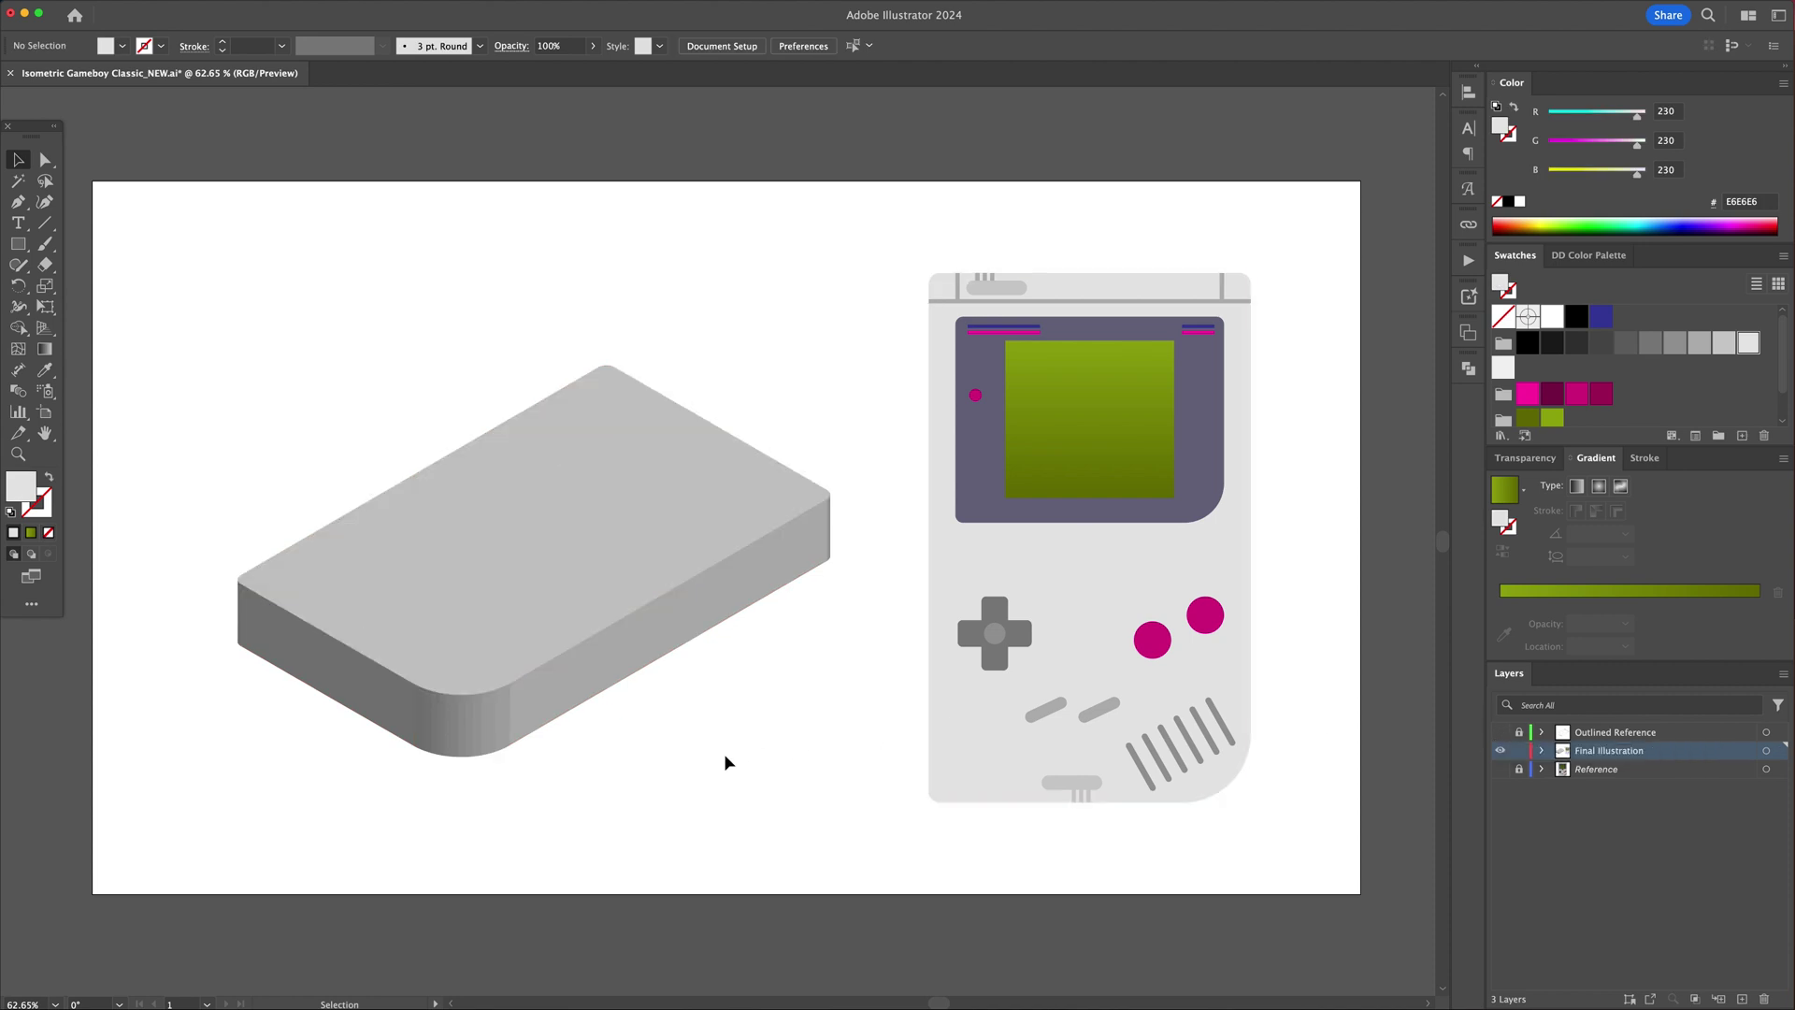
{"action": "key", "text": "z"}
{"action": "left_click_drag", "start_coordinate": [561, 689], "coordinate": [920, 707]}
{"action": "key", "text": "v"}
{"action": "left_click", "coordinate": [818, 529]}
{"action": "right_click", "coordinate": [818, 528]}
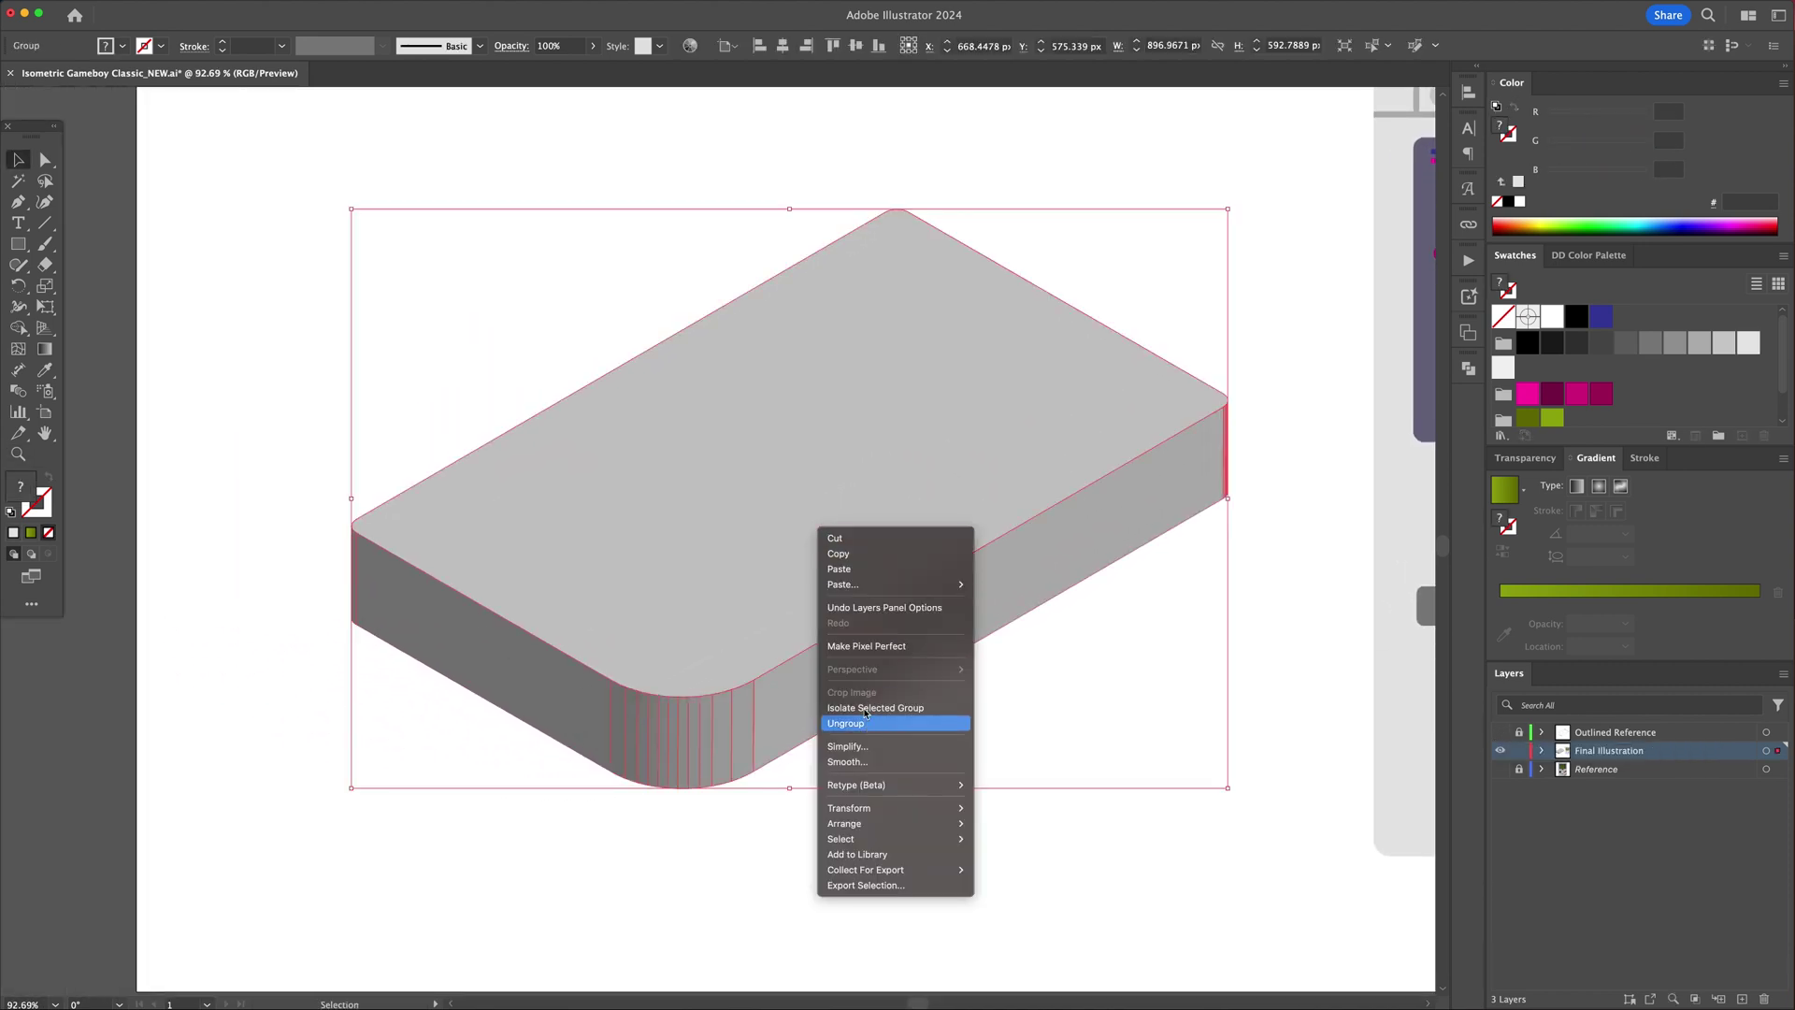
{"action": "left_click", "coordinate": [865, 716]}
{"action": "right_click", "coordinate": [813, 509]}
{"action": "left_click", "coordinate": [851, 701]}
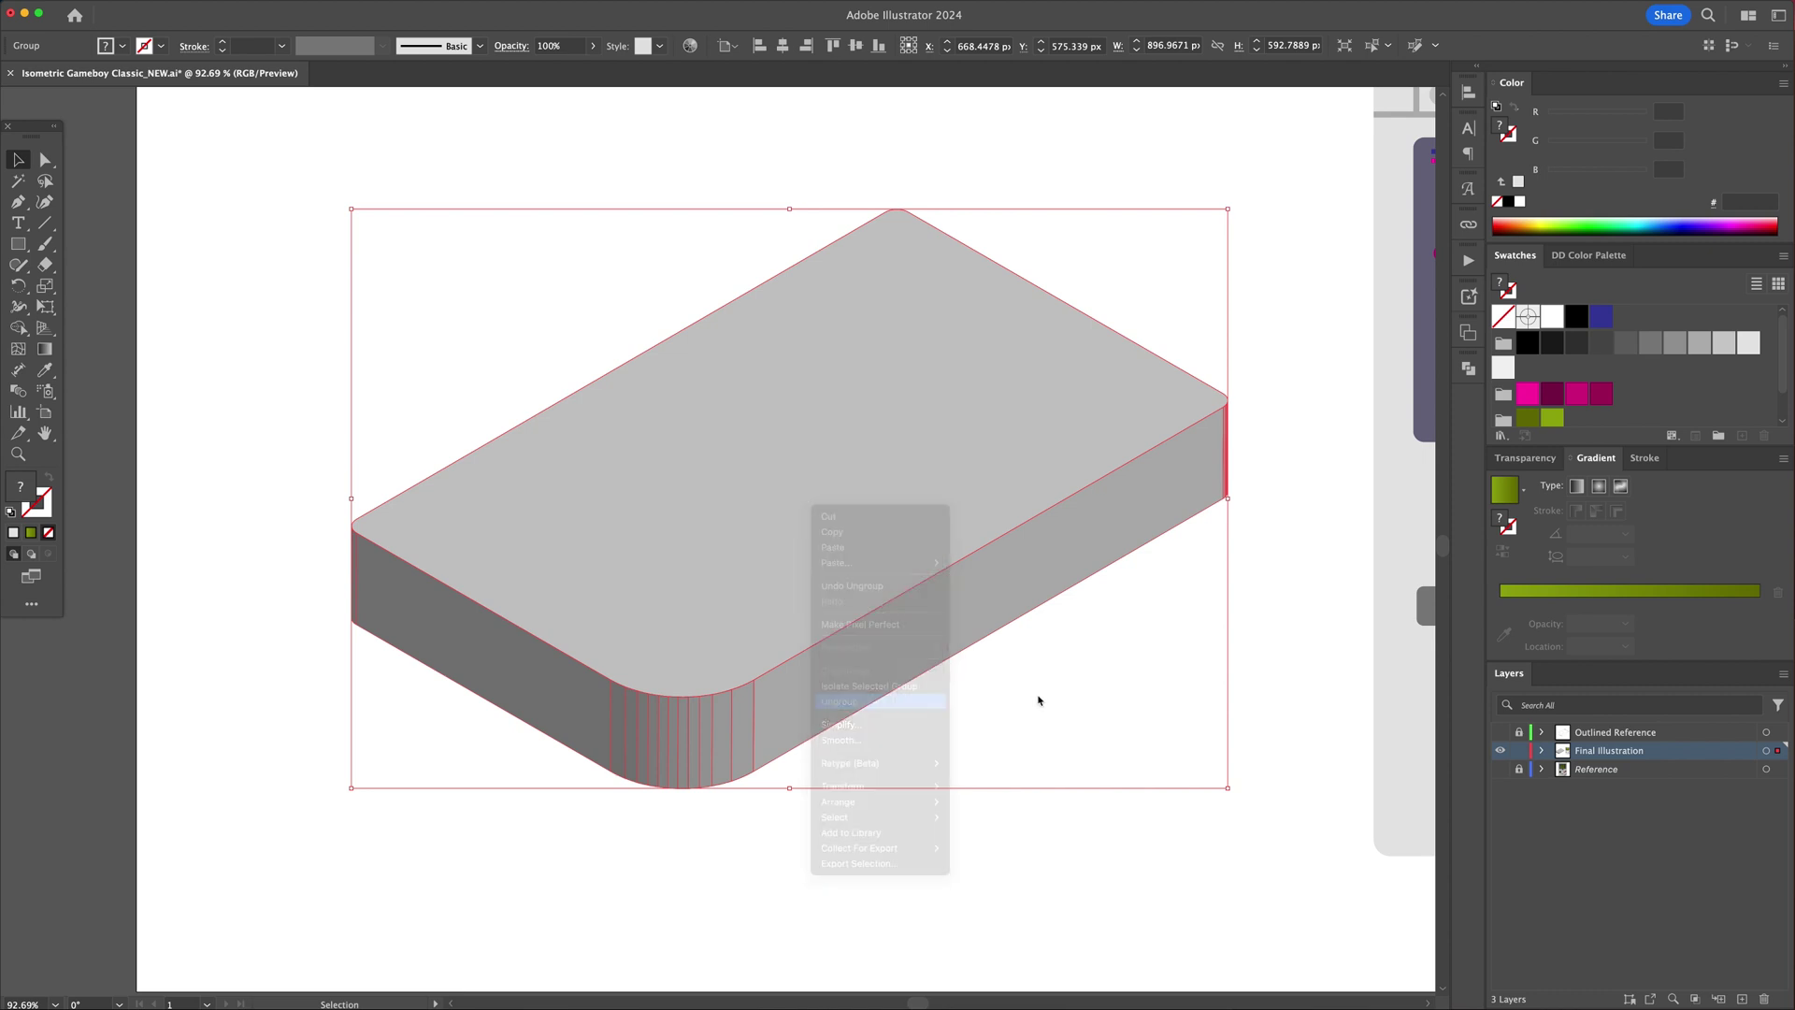
{"action": "left_click", "coordinate": [1038, 701]}
Step: Fill the body's top face with light grey E6E6E6 and merge the front corner's strips with the Shape Builder tool
{"action": "left_click", "coordinate": [612, 591]}
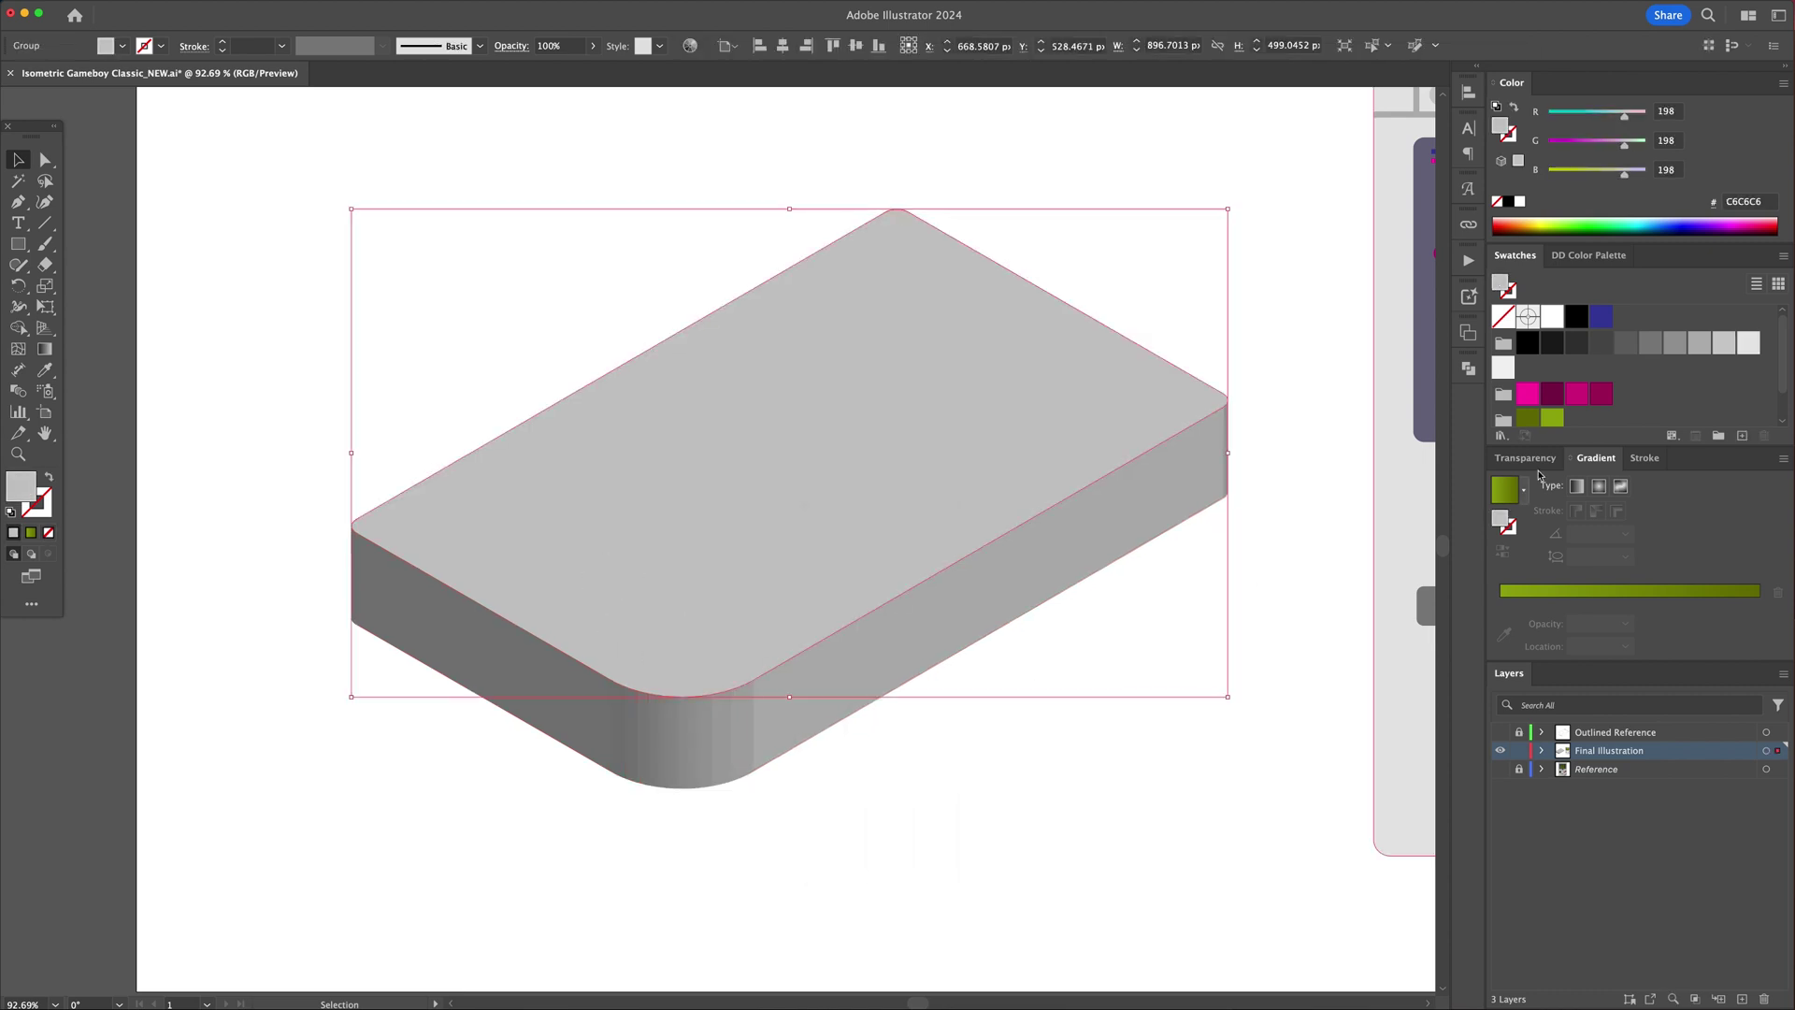
{"action": "left_click", "coordinate": [1754, 341]}
{"action": "key", "text": "super+a"}
{"action": "left_click", "coordinate": [20, 328]}
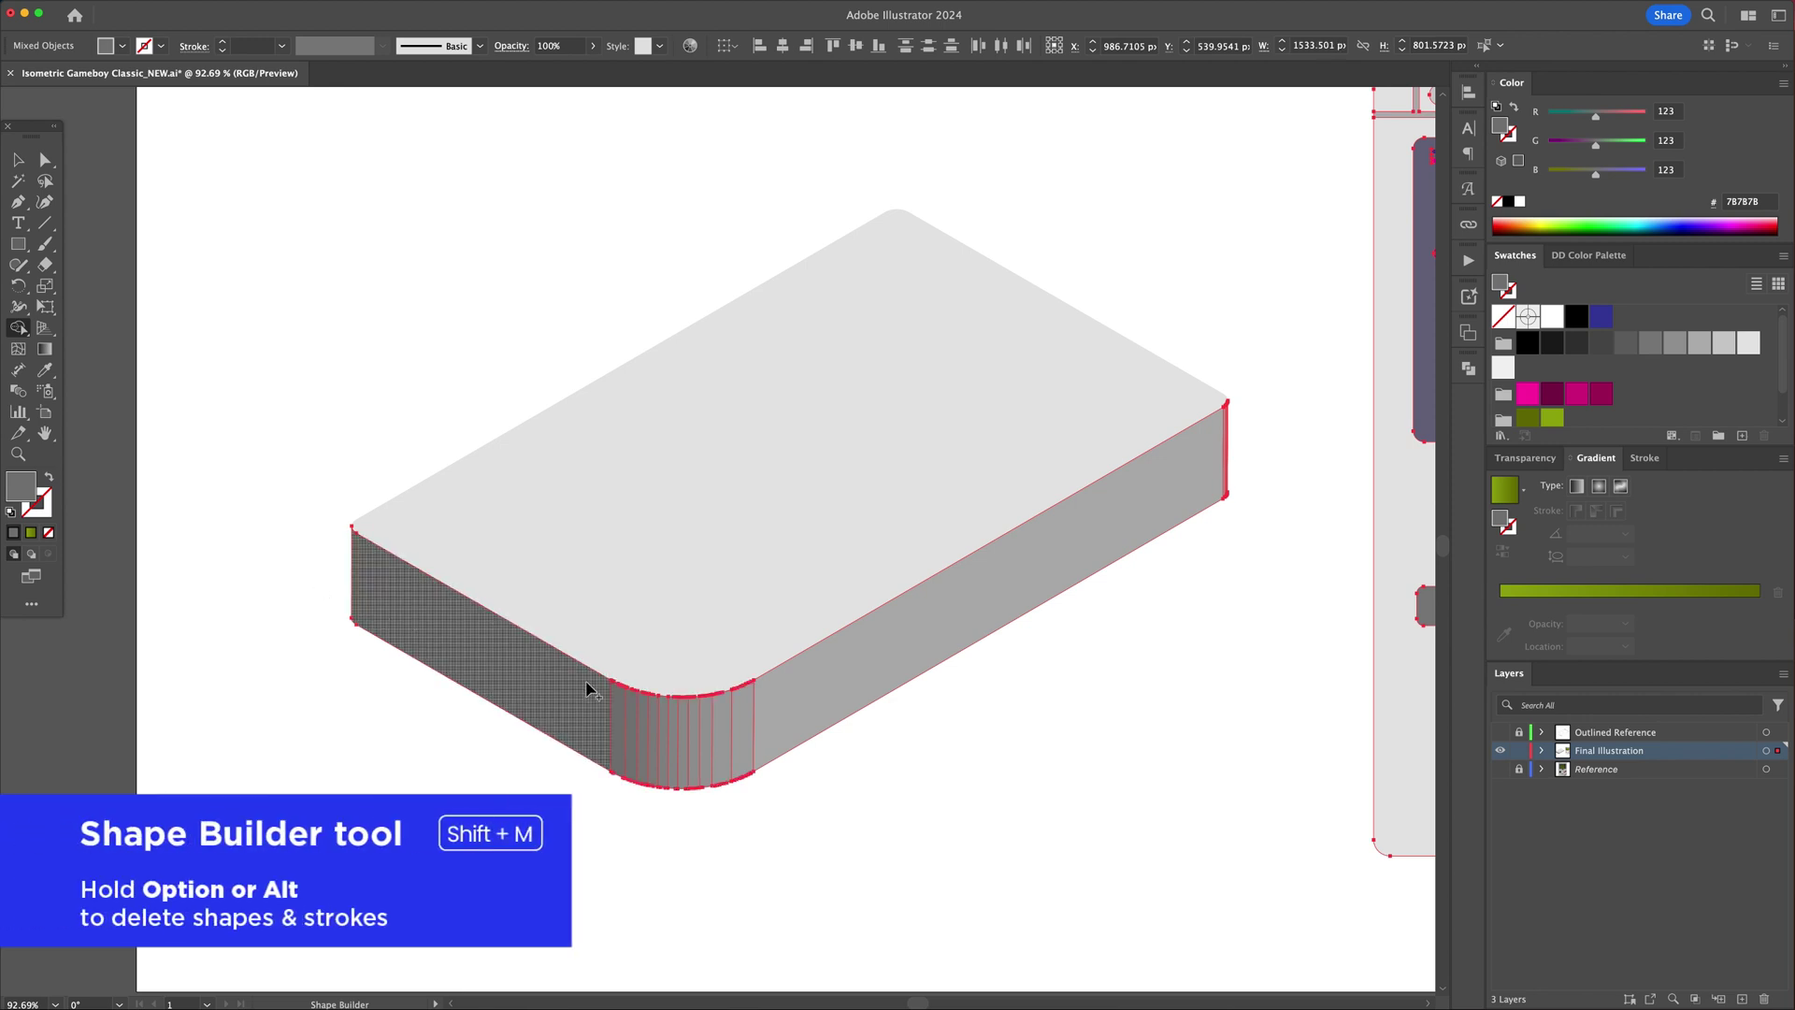
{"action": "left_click_drag", "start_coordinate": [617, 723], "coordinate": [745, 729]}
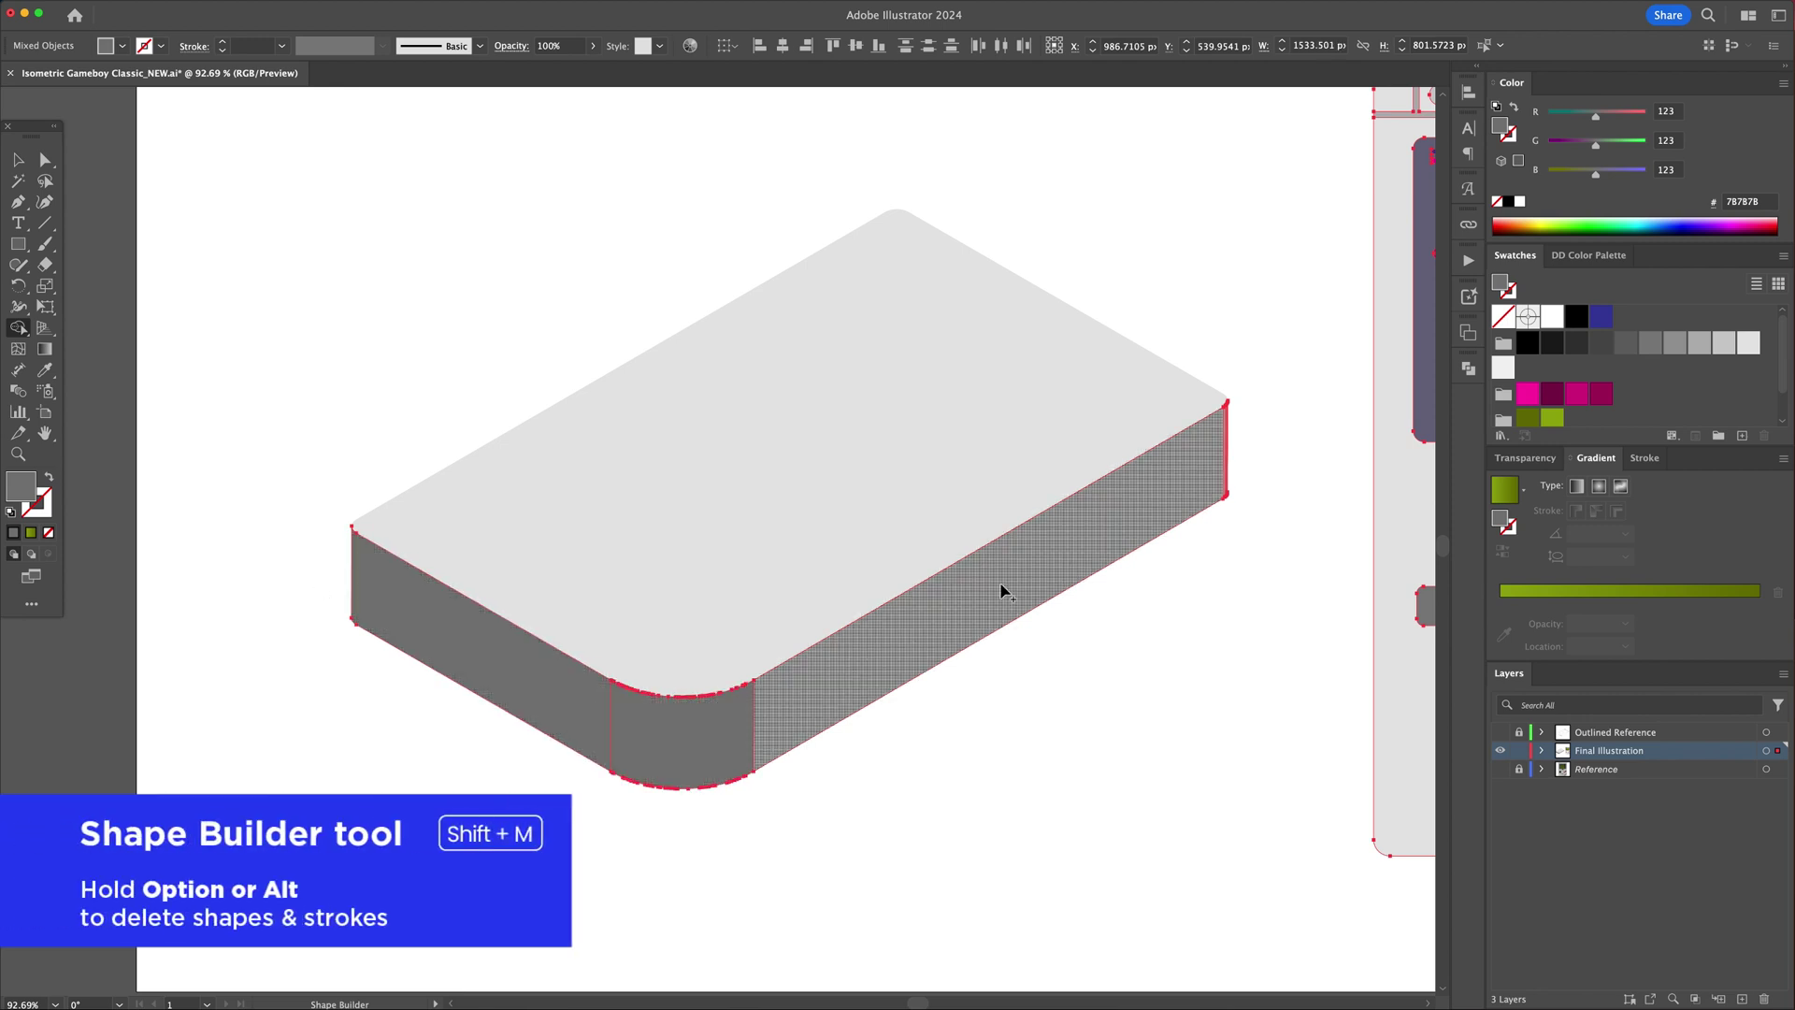
{"action": "key", "text": "v"}
{"action": "left_click", "coordinate": [1266, 420]}
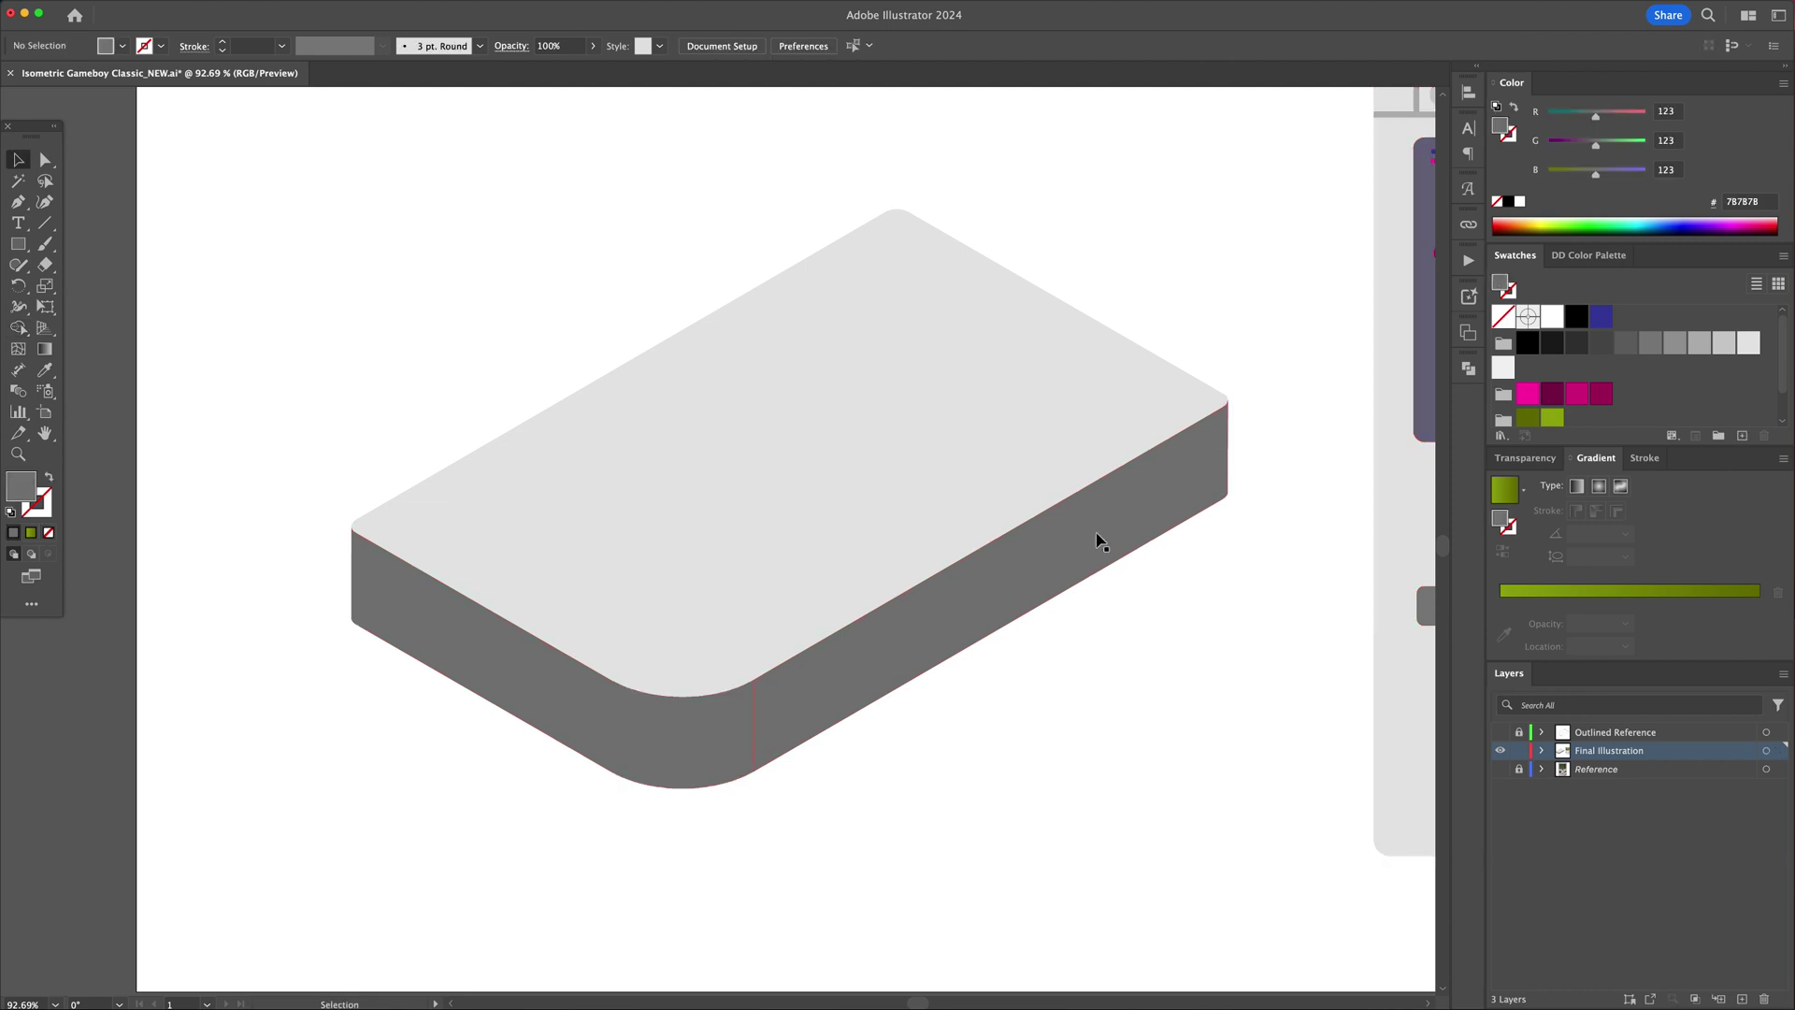
Step: Recolour the body's short front side CCCCCC, the rounded corner B3B3B3 and the long side 999999
{"action": "left_click", "coordinate": [1092, 550]}
{"action": "left_click", "coordinate": [515, 687]}
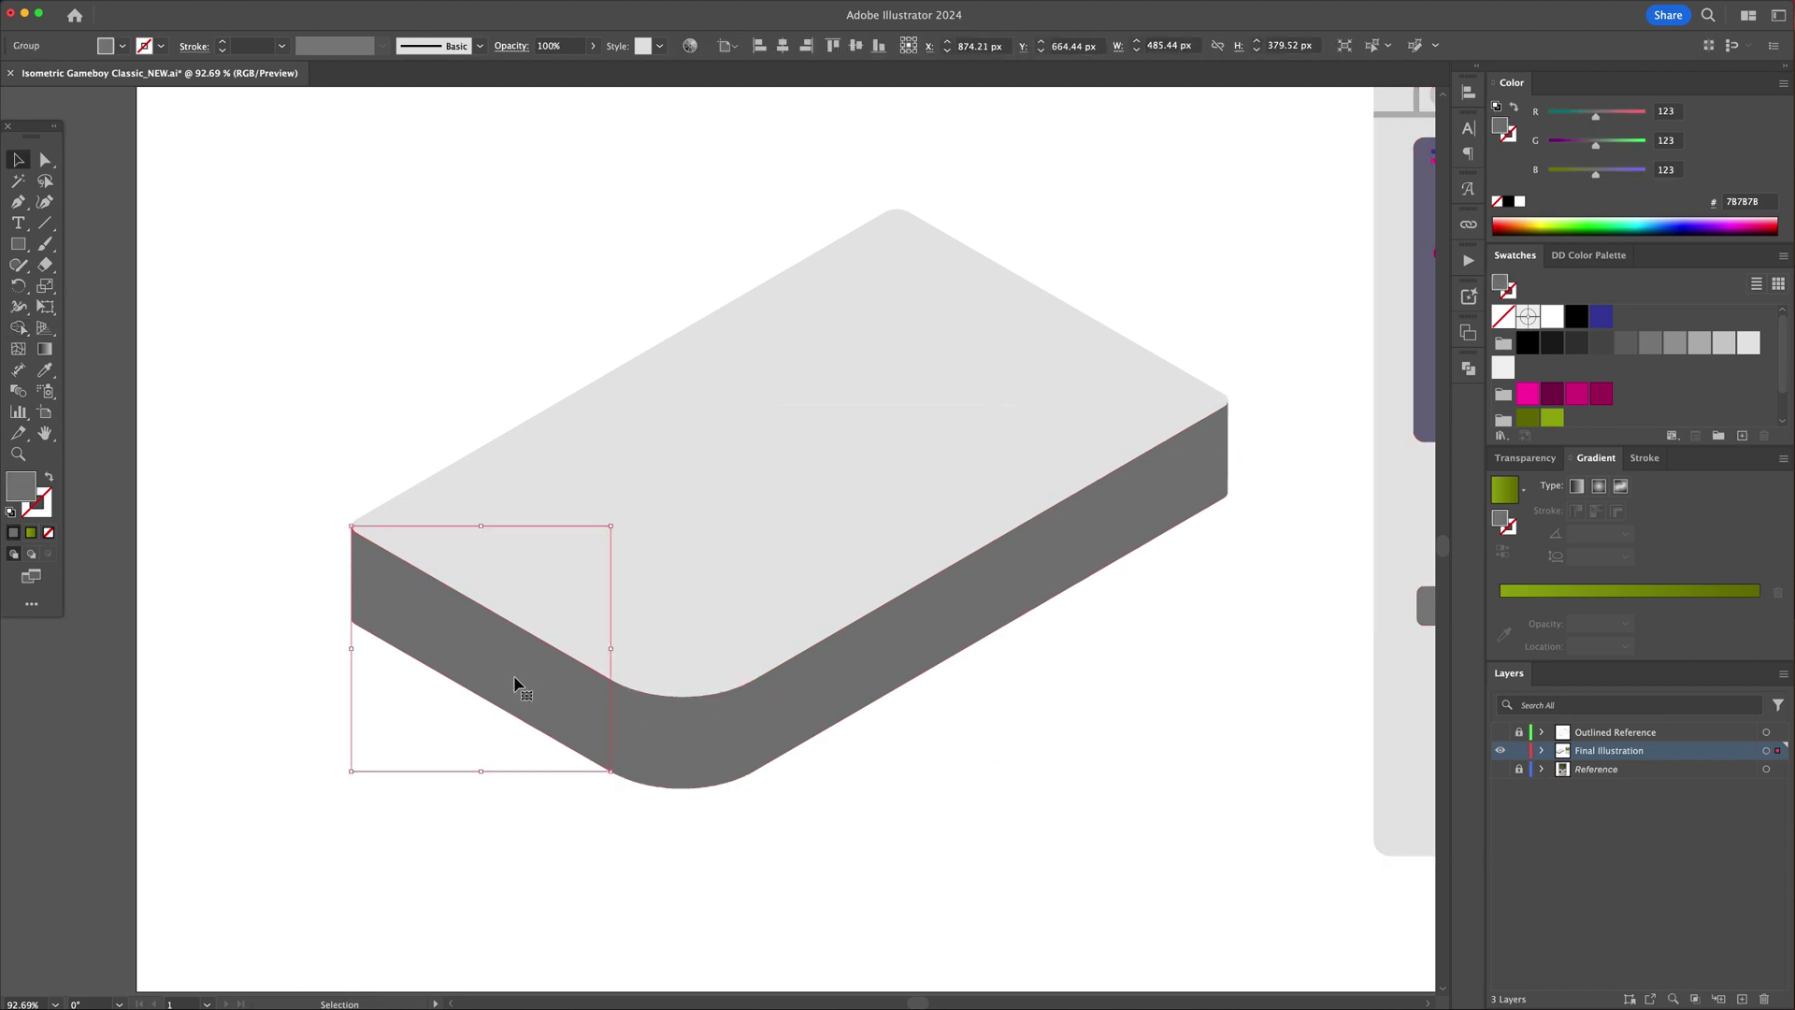
{"action": "left_click", "coordinate": [1723, 348]}
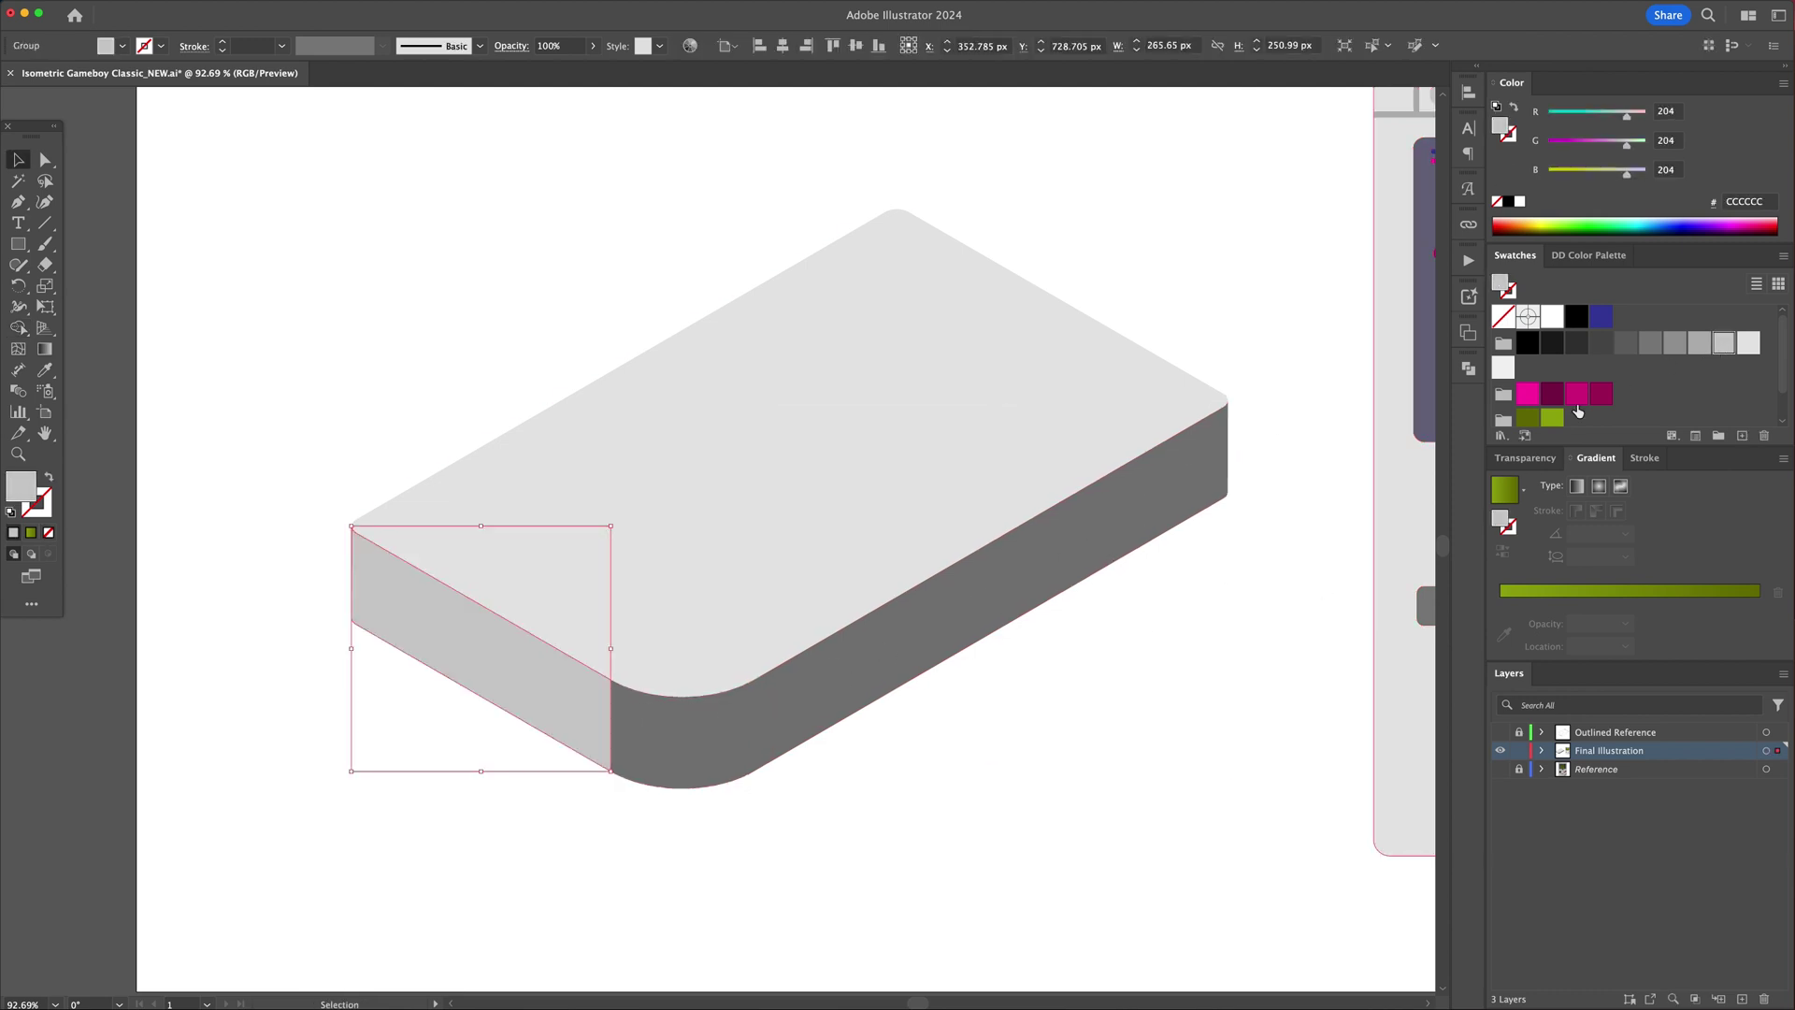
{"action": "left_click", "coordinate": [727, 721]}
{"action": "left_click", "coordinate": [1722, 347]}
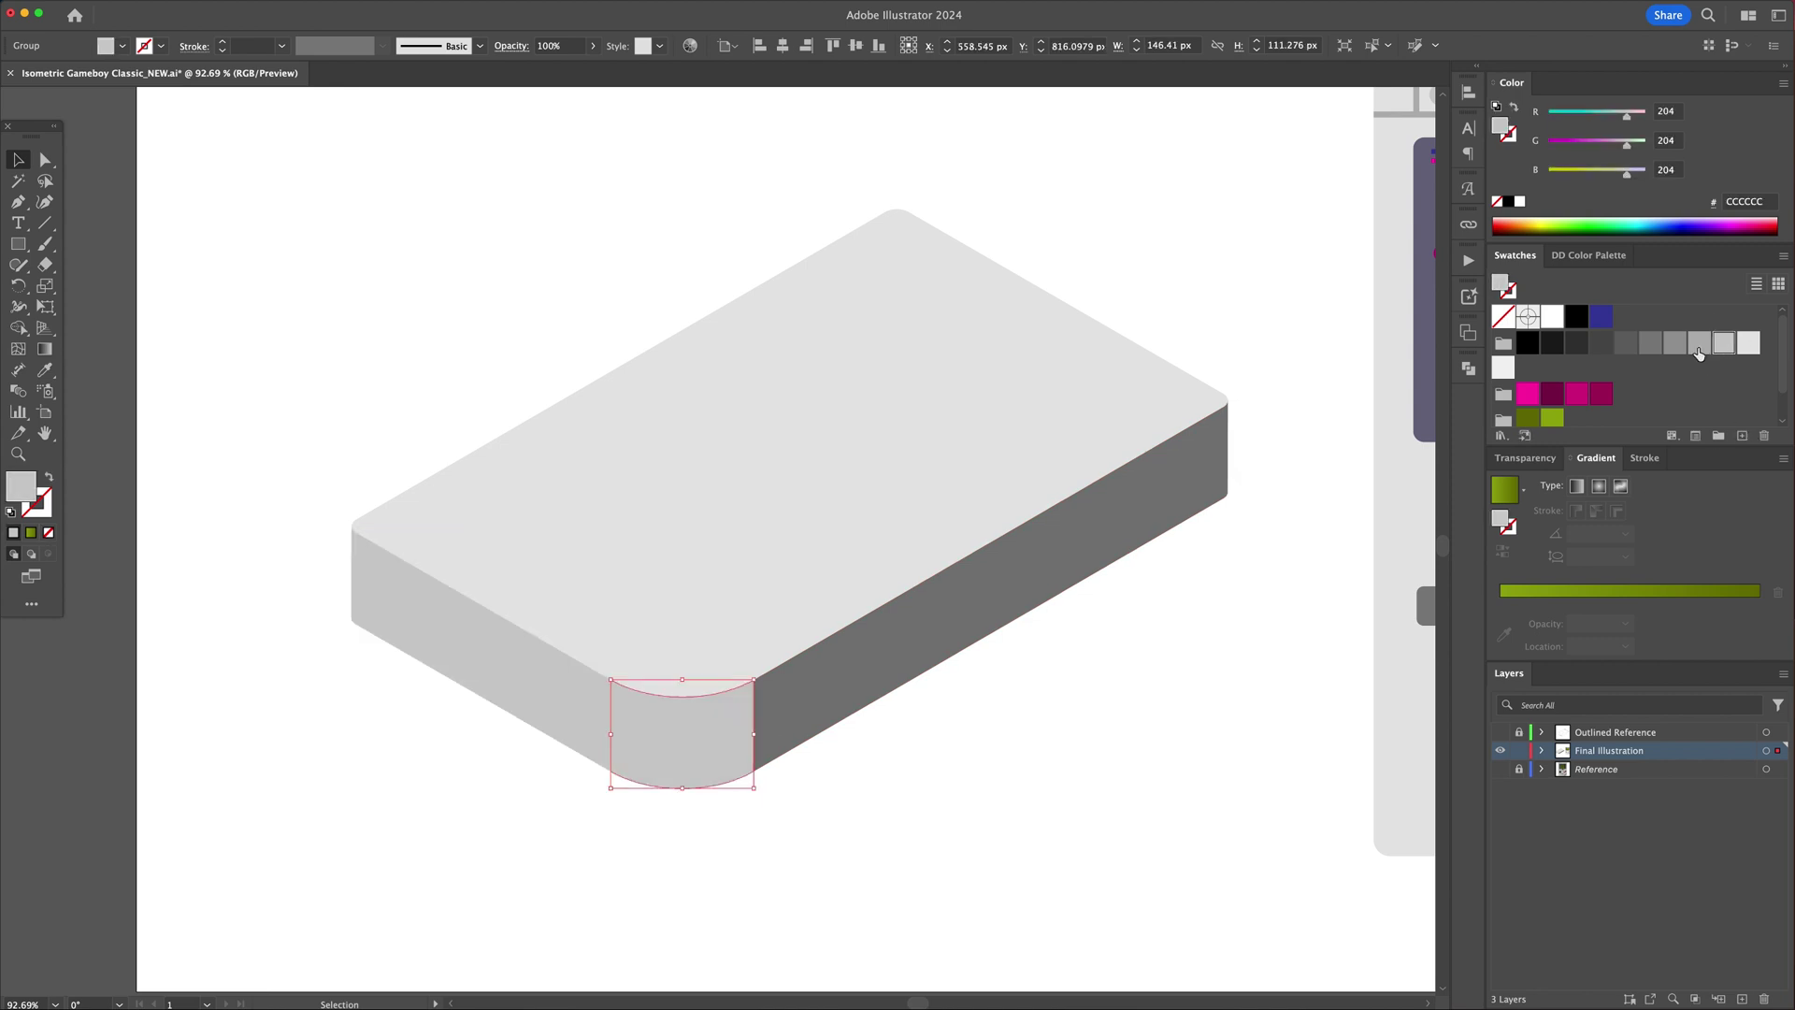
{"action": "left_click", "coordinate": [1699, 350]}
{"action": "left_click", "coordinate": [970, 592]}
{"action": "left_click", "coordinate": [1675, 343]}
{"action": "left_click", "coordinate": [1346, 550]}
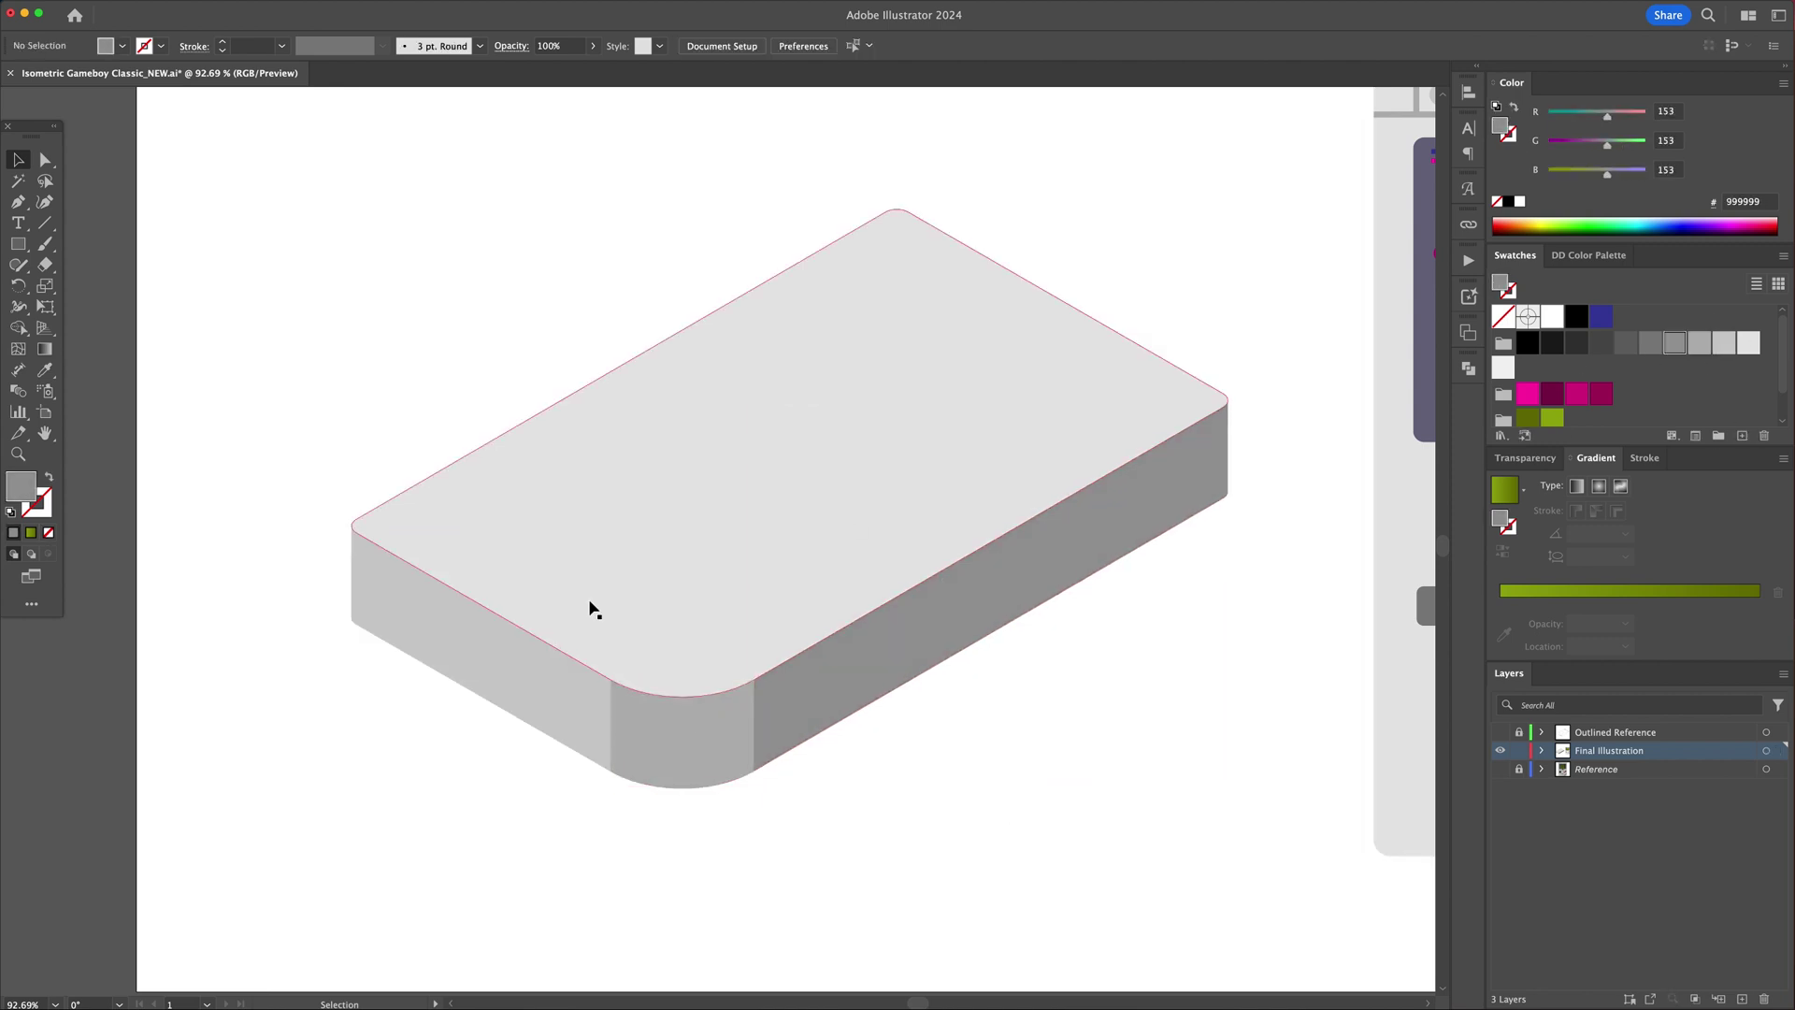
Step: Duplicate the flat screen section with its details over the isometric body and run the Iso Top action on the copy
{"action": "left_click_drag", "start_coordinate": [833, 854], "coordinate": [519, 596]}
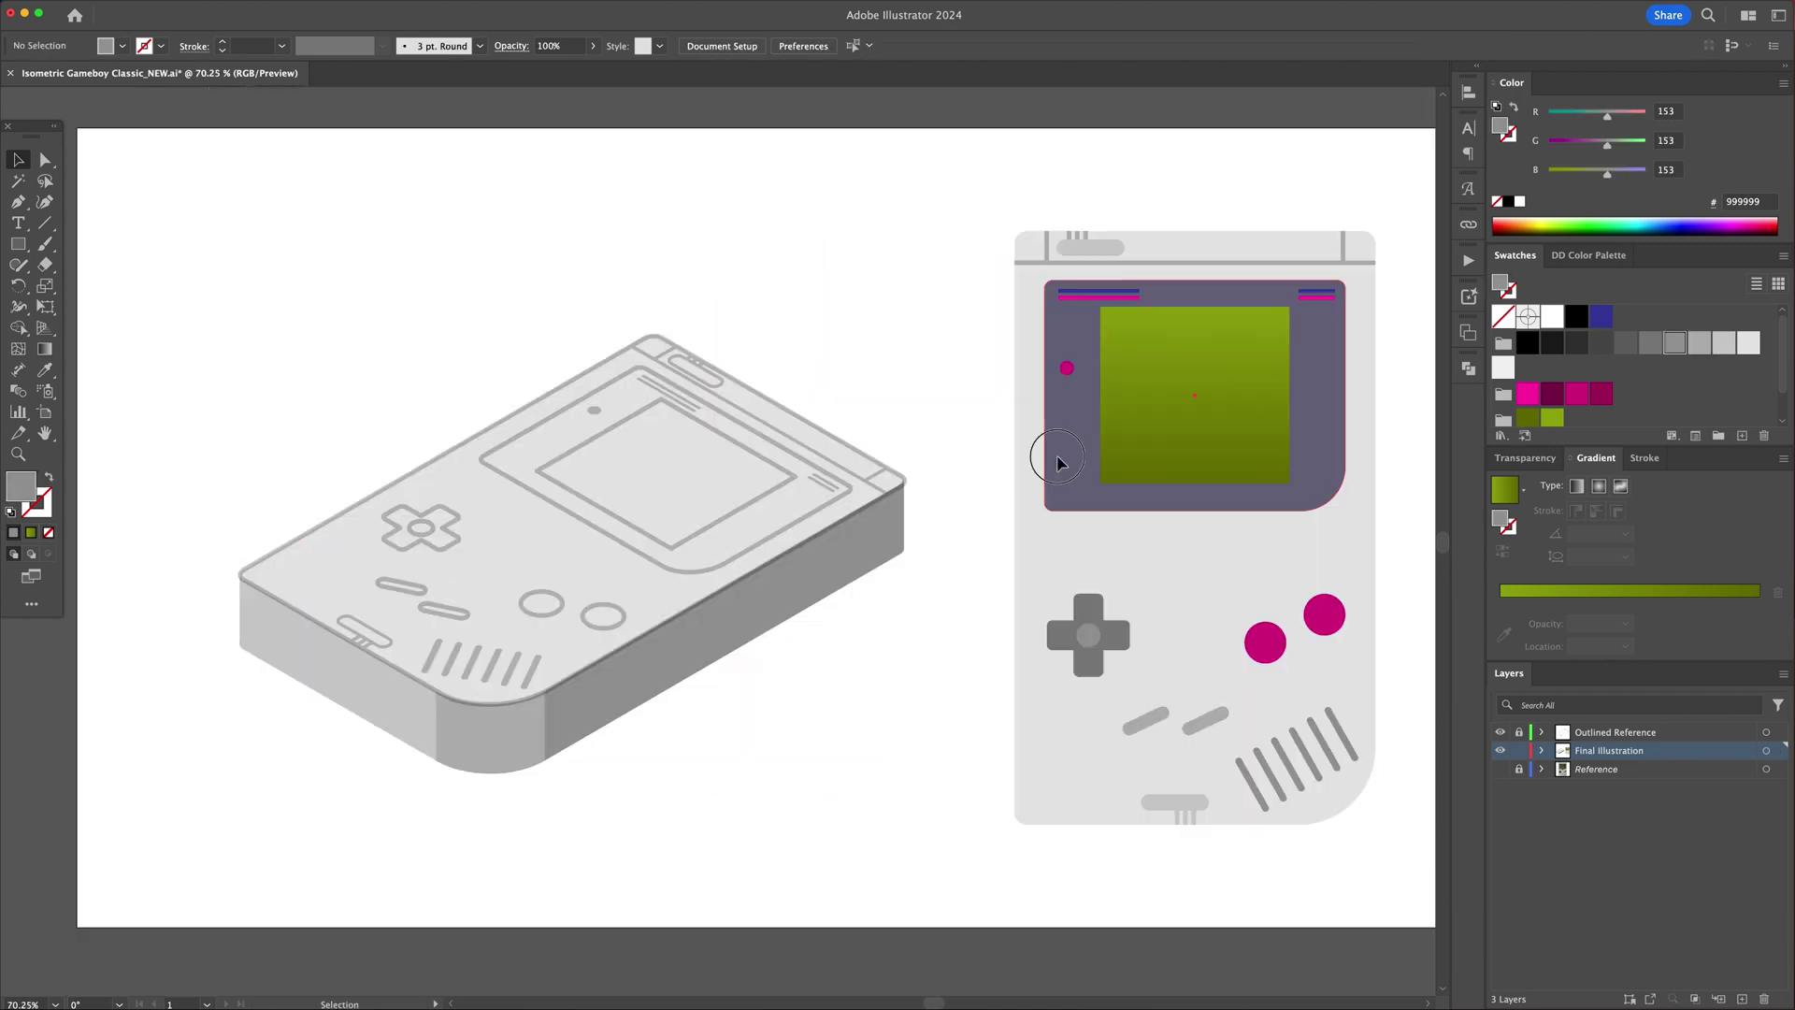
{"action": "left_click", "coordinate": [1160, 441]}
{"action": "left_click", "coordinate": [1160, 441], "text": "shift"}
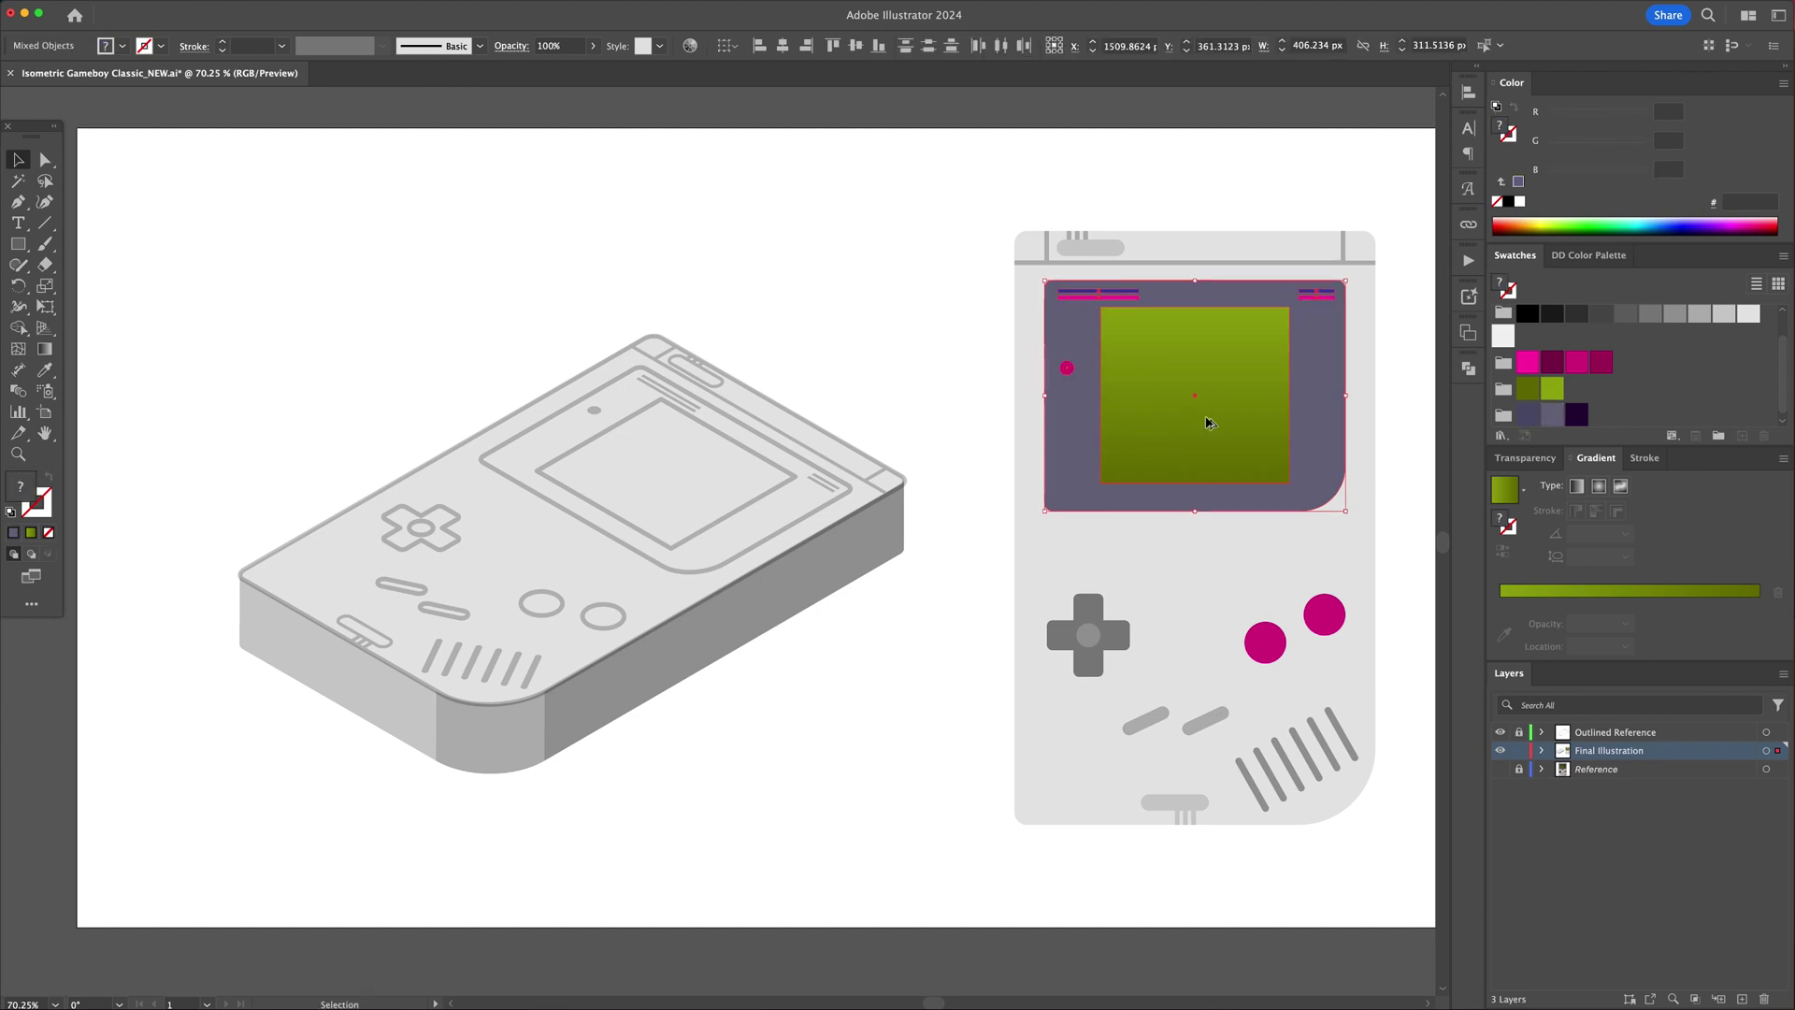
{"action": "left_click_drag", "start_coordinate": [1206, 422], "coordinate": [642, 422]}
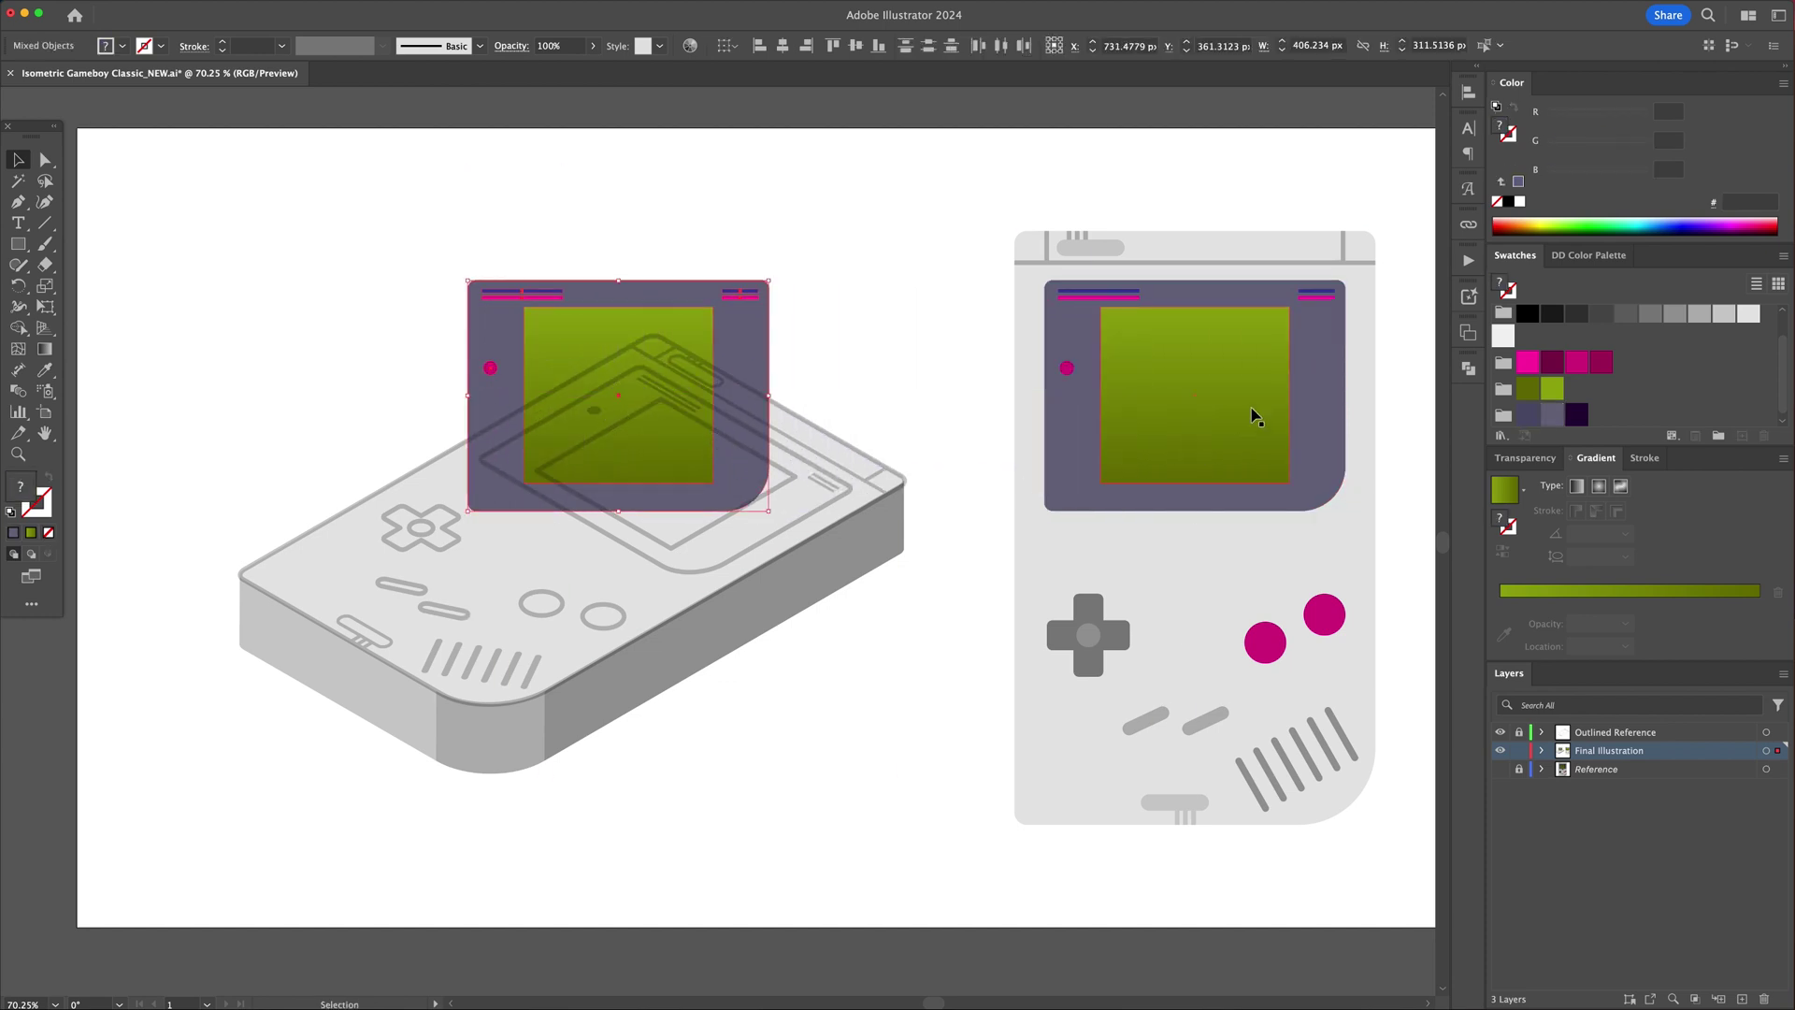
{"action": "left_click", "coordinate": [1467, 260]}
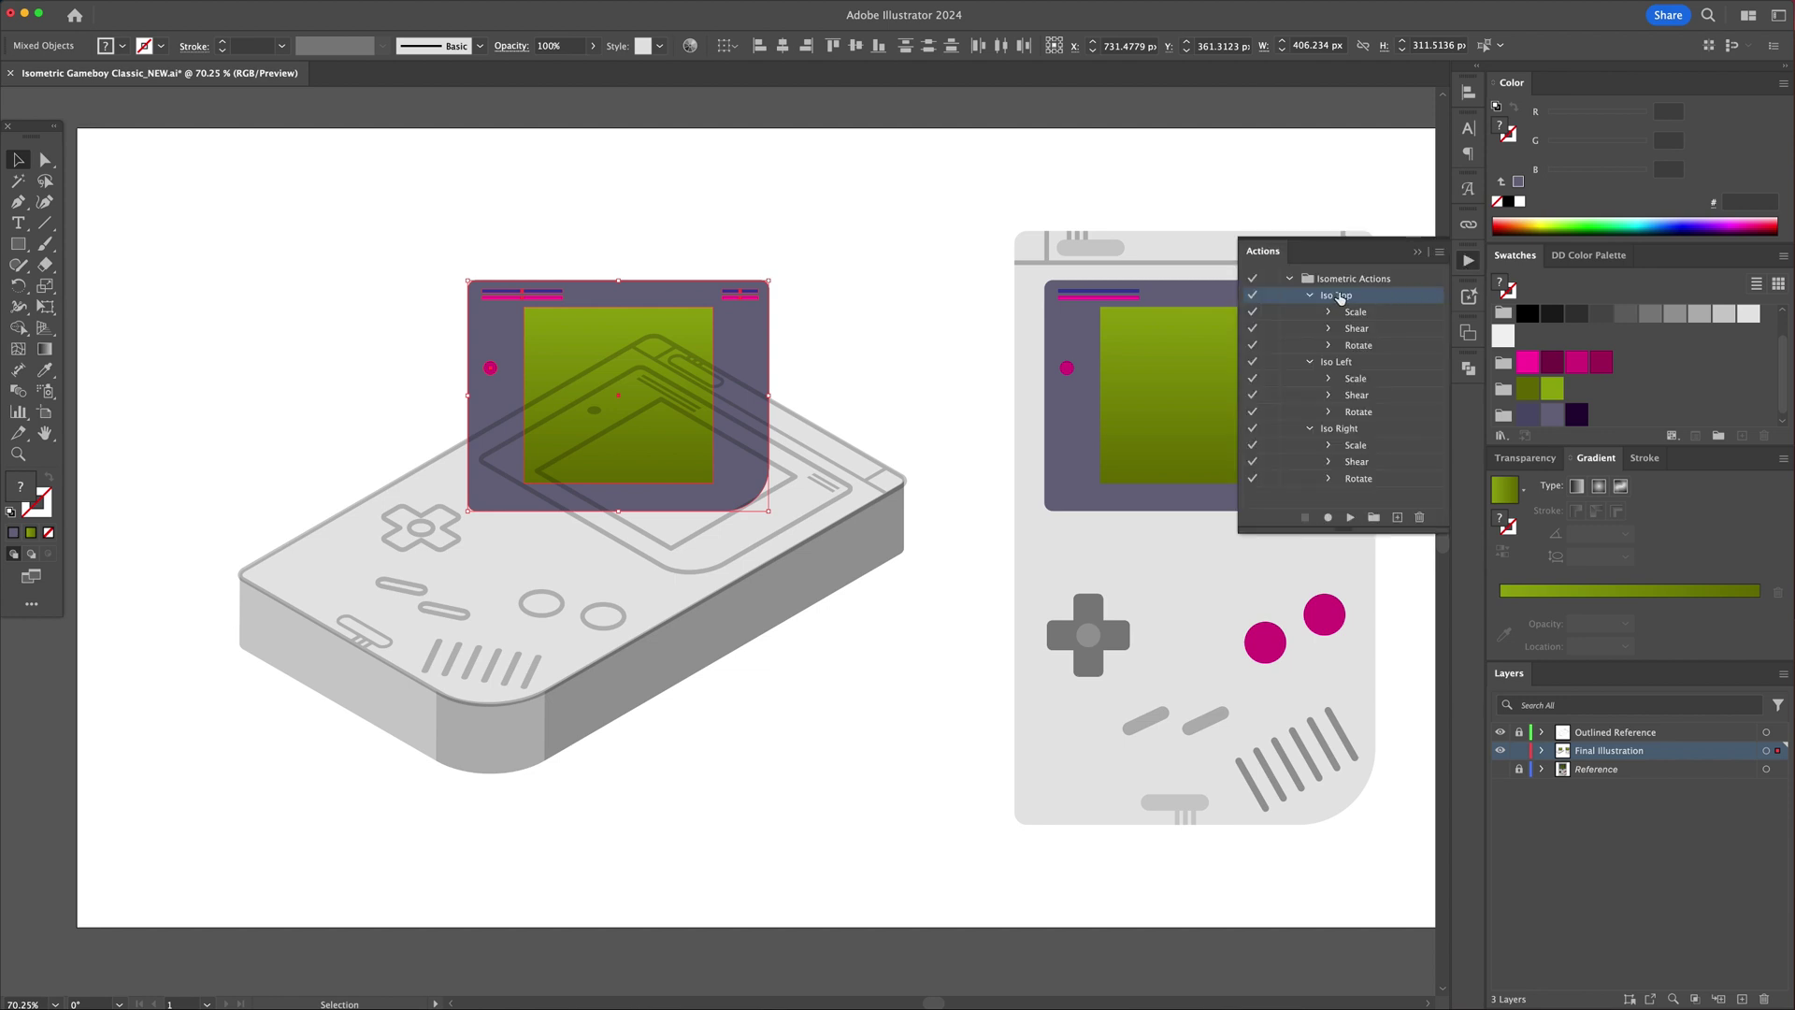
{"action": "left_click", "coordinate": [1350, 516]}
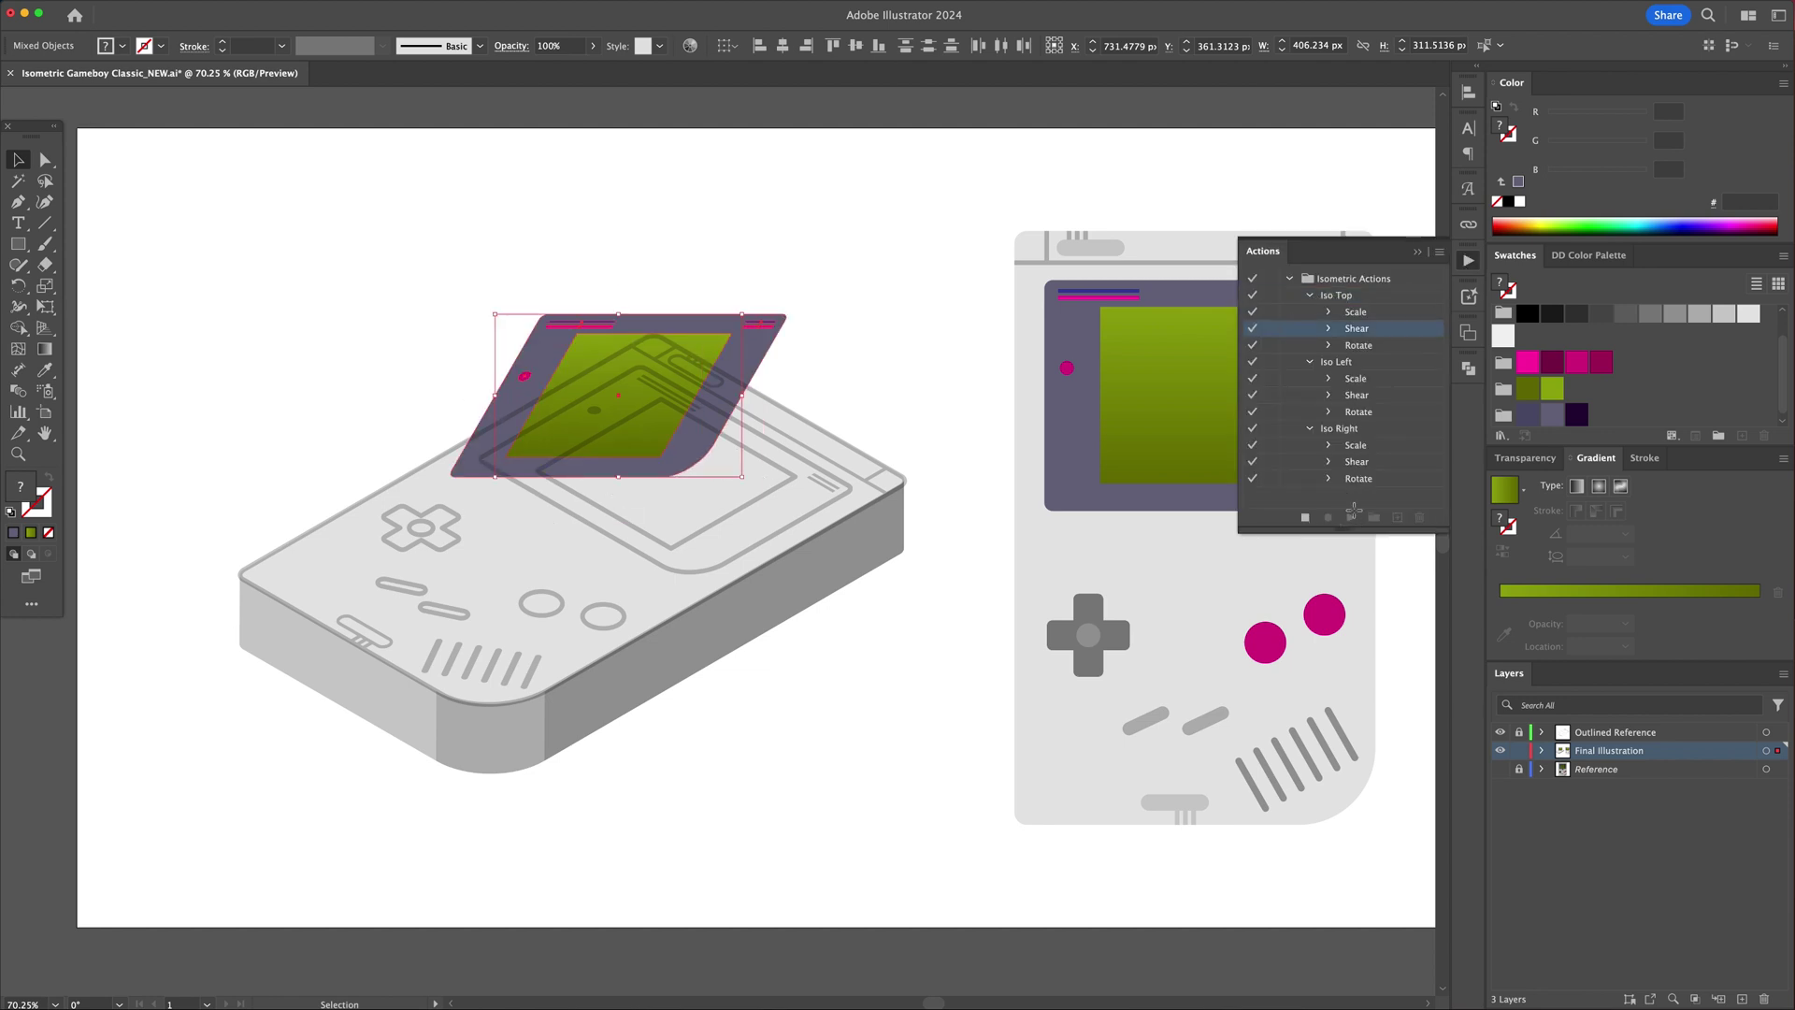
{"action": "left_click", "coordinate": [1418, 252]}
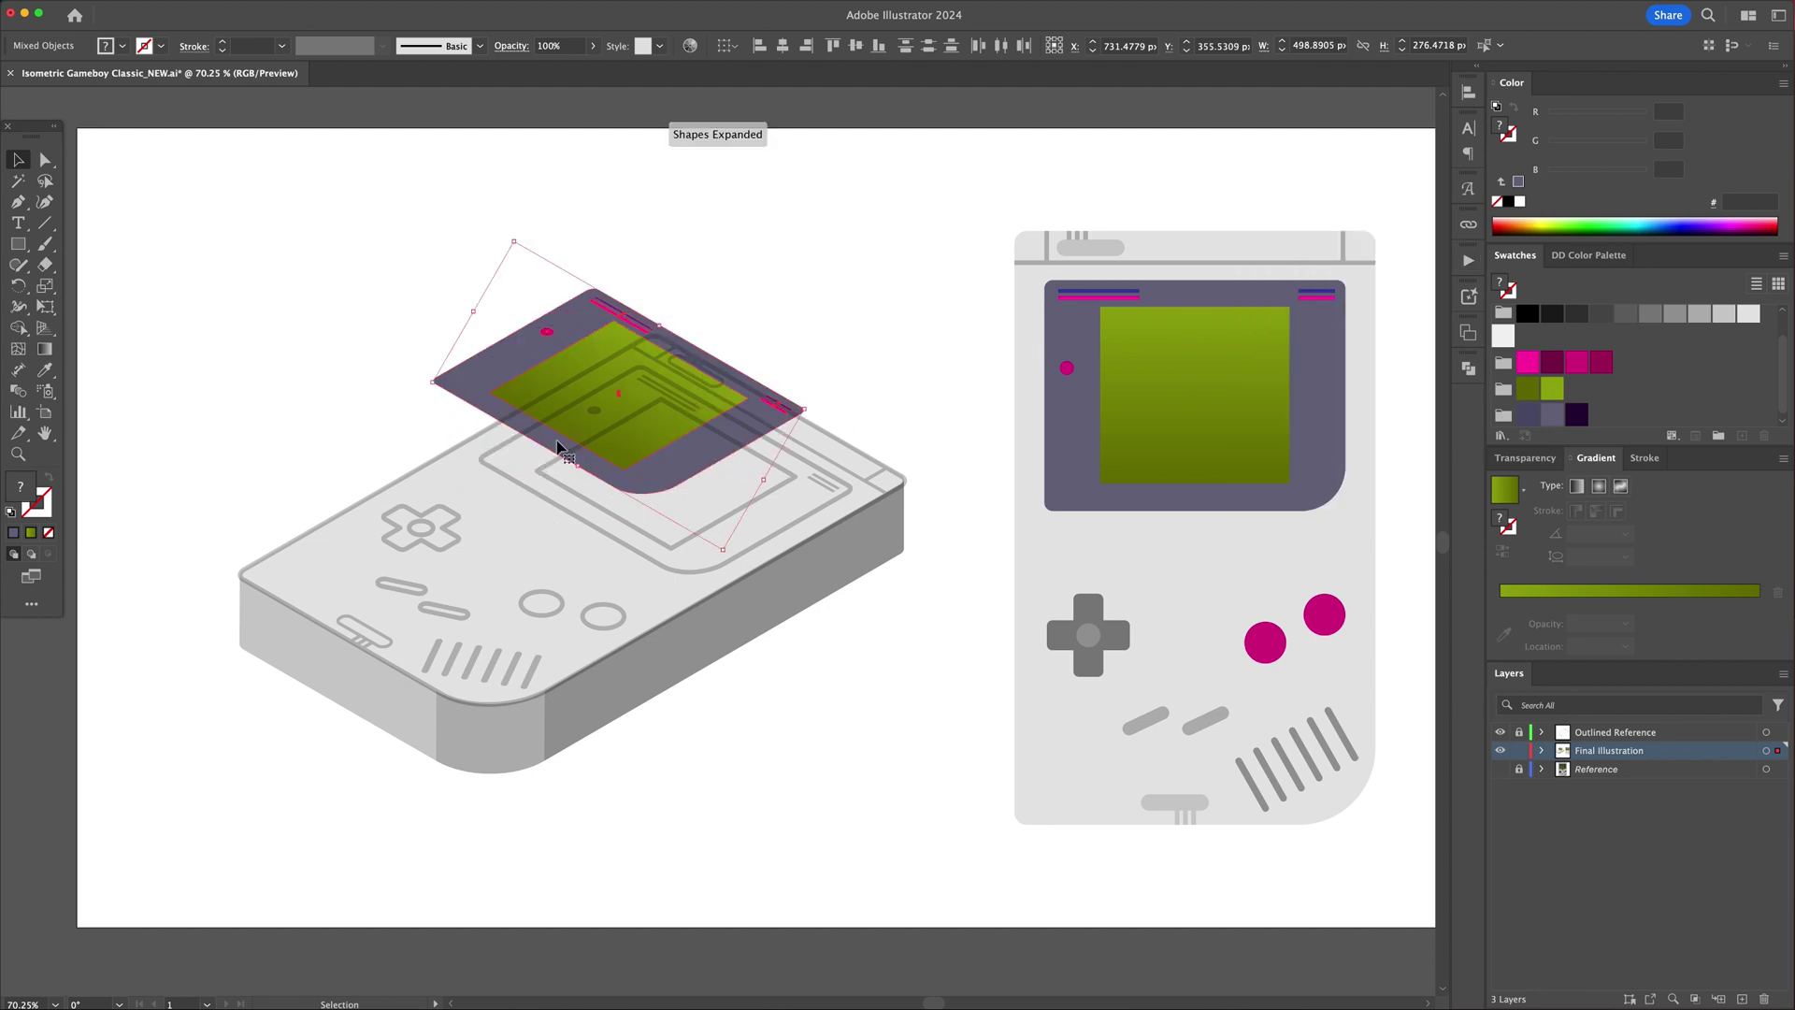
Step: Align the isometric screen section with the screen frame of the isometric outline
{"action": "scroll", "coordinate": [559, 442], "scroll_direction": "up", "scroll_amount": 5}
{"action": "left_click_drag", "start_coordinate": [559, 442], "coordinate": [815, 411]}
{"action": "left_click_drag", "start_coordinate": [972, 489], "coordinate": [1035, 589]}
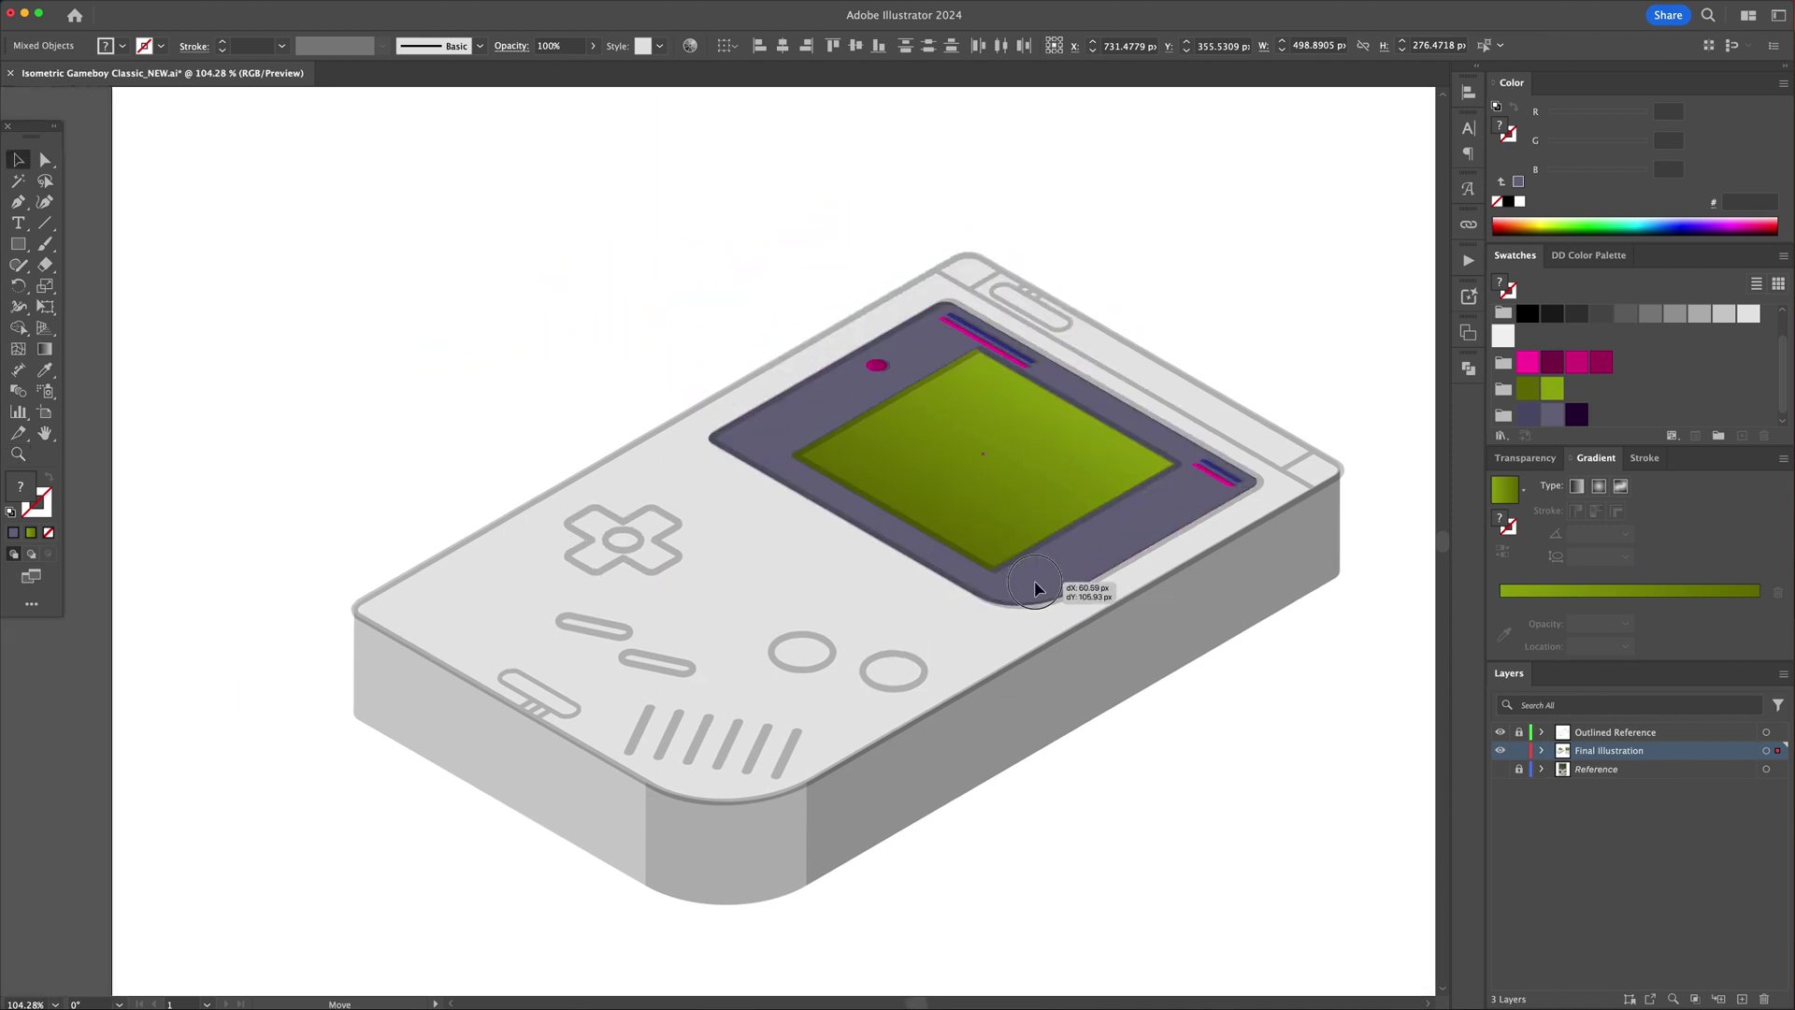
{"action": "left_click_drag", "start_coordinate": [1267, 480], "coordinate": [1269, 480]}
{"action": "left_click", "coordinate": [1259, 252]}
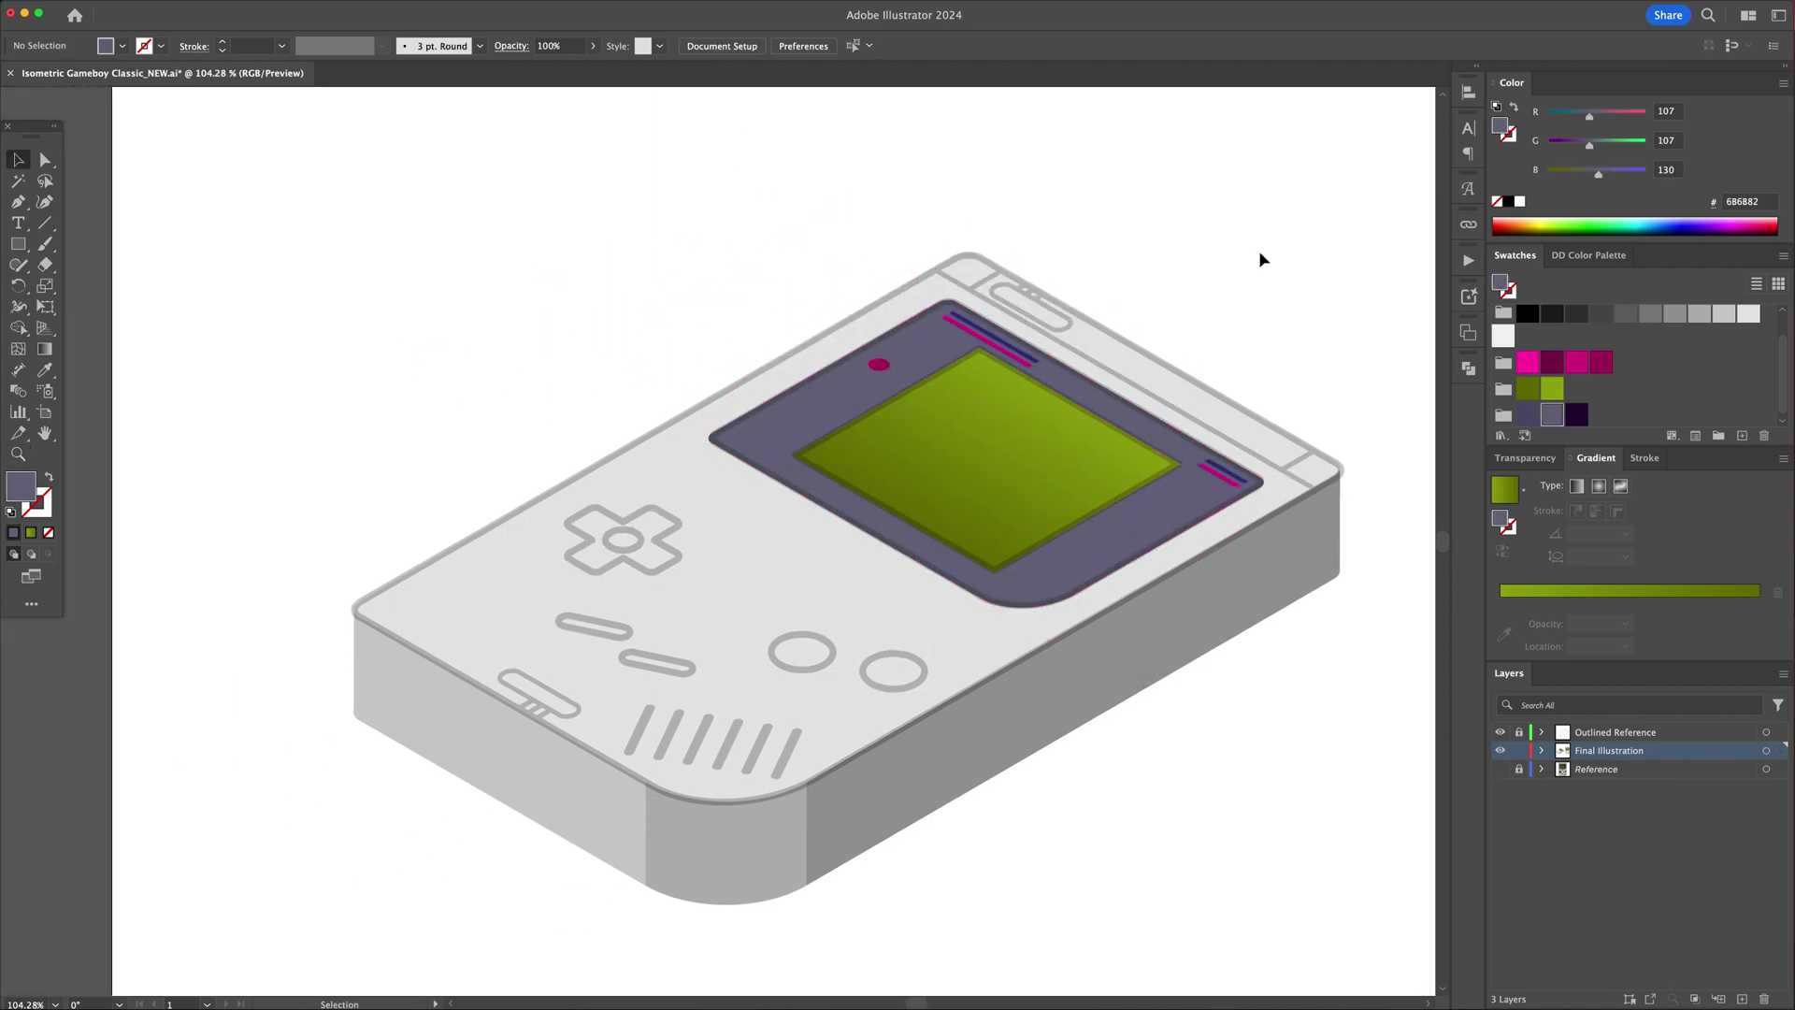
Step: Apply classic 3D Extrude & Bevel to the upper magenta button with the Isometric Top position and an extrude depth of 20 pt
{"action": "scroll", "coordinate": [798, 505], "scroll_direction": "down", "scroll_amount": 5}
{"action": "scroll", "coordinate": [797, 505], "scroll_direction": "up", "scroll_amount": 5}
{"action": "left_click", "coordinate": [1220, 561]}
{"action": "left_click", "coordinate": [288, 8]}
{"action": "left_click", "coordinate": [341, 43]}
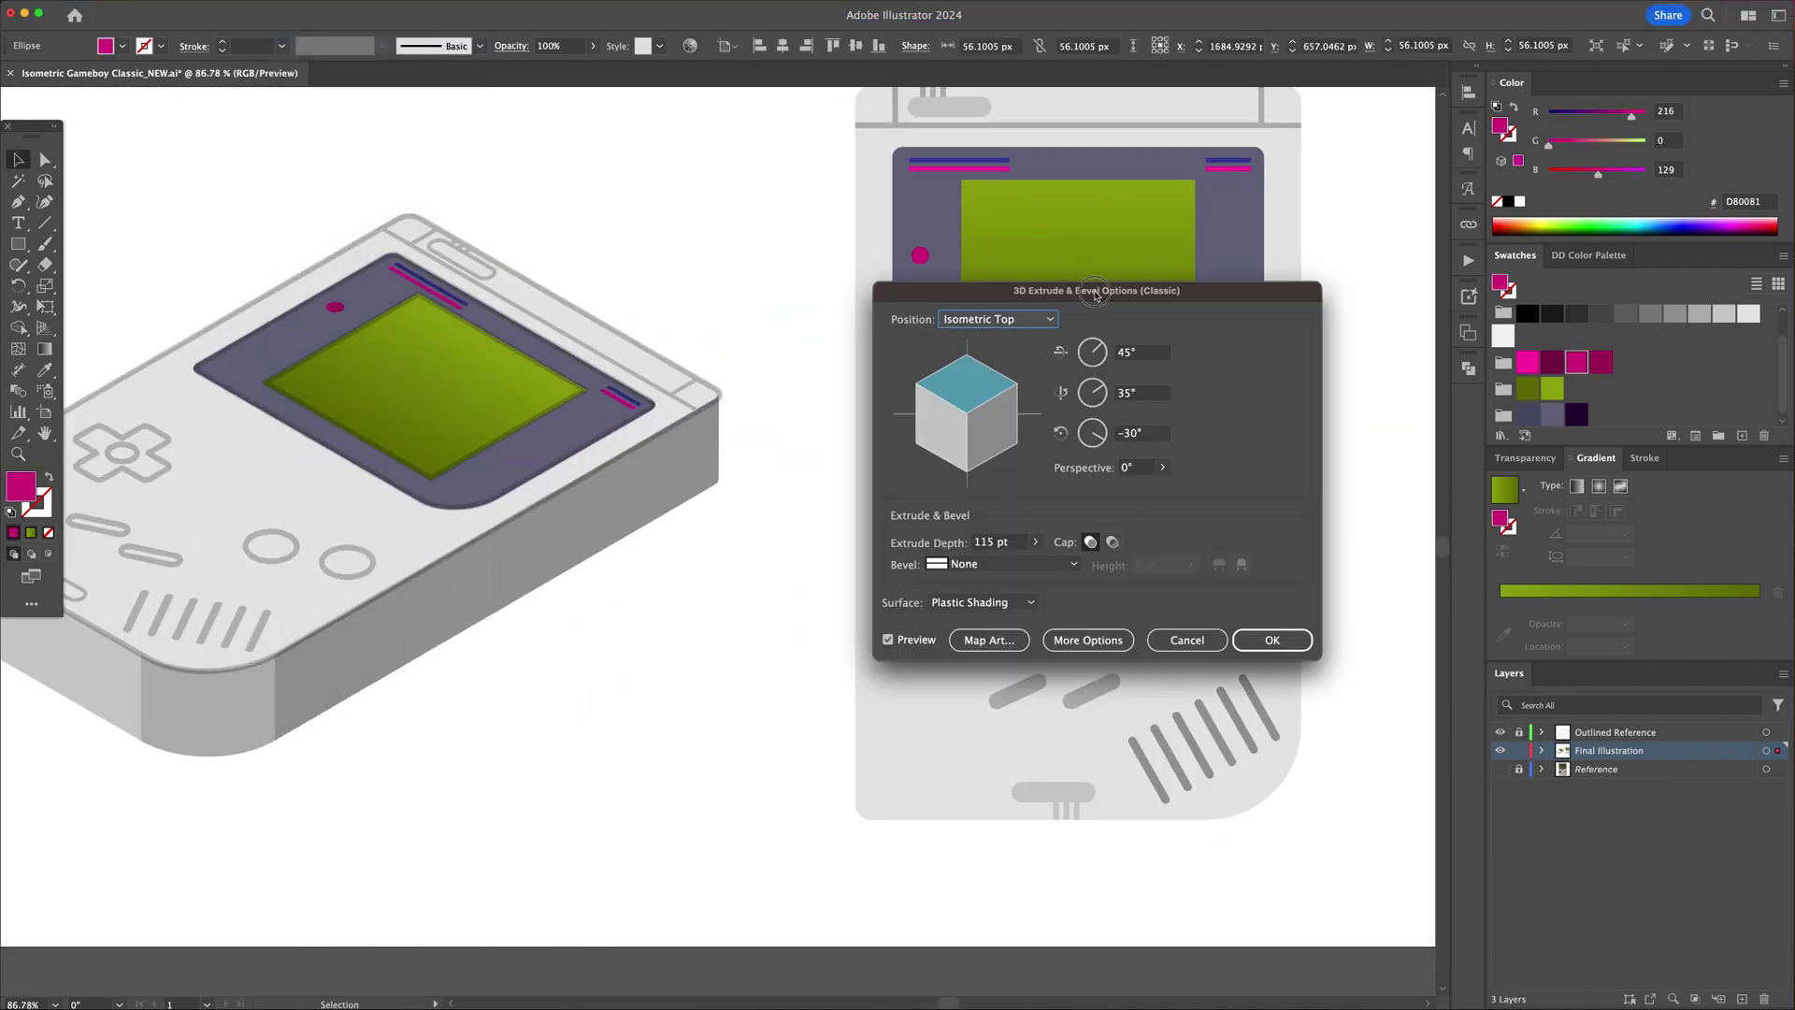
{"action": "left_click_drag", "start_coordinate": [1106, 289], "coordinate": [826, 355]}
{"action": "left_click", "coordinate": [665, 608]}
{"action": "type", "text": "16"}
{"action": "key", "text": "Tab"}
{"action": "left_click", "coordinate": [666, 608]}
{"action": "type", "text": "20"}
{"action": "key", "text": "Return"}
Step: Place a copy of the extruded magenta button on the right round button outline and enlarge it to about 61 px
{"action": "left_click_drag", "start_coordinate": [1239, 563], "coordinate": [347, 558]}
{"action": "left_click", "coordinate": [565, 702]}
{"action": "scroll", "coordinate": [1070, 719], "scroll_direction": "left", "scroll_amount": 5}
{"action": "scroll", "coordinate": [823, 589], "scroll_direction": "up", "scroll_amount": 5}
{"action": "left_click", "coordinate": [974, 563]}
{"action": "left_click_drag", "start_coordinate": [1031, 512], "coordinate": [1035, 507]}
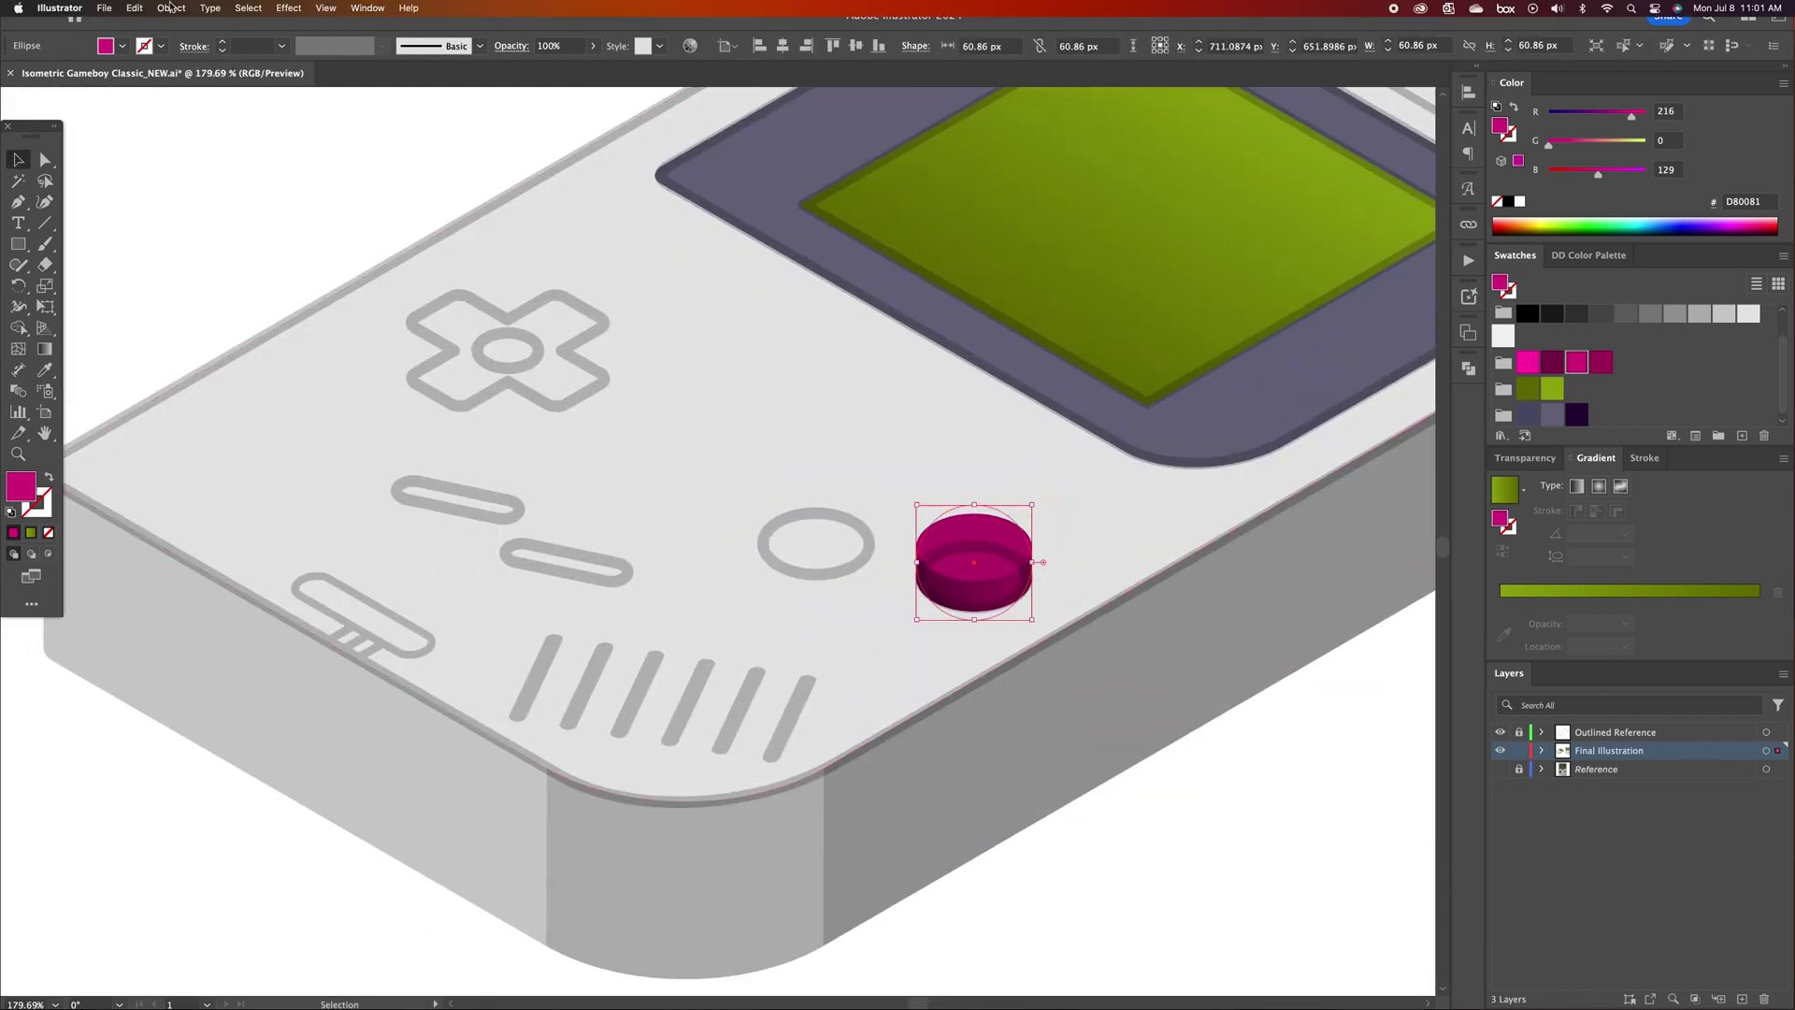
Step: Expand the placed magenta button's appearance and release its clipping mask
{"action": "left_click", "coordinate": [169, 7]}
{"action": "left_click", "coordinate": [201, 213]}
{"action": "left_click", "coordinate": [169, 8]}
{"action": "mouse_move", "coordinate": [192, 565]}
{"action": "left_click", "coordinate": [346, 583]}
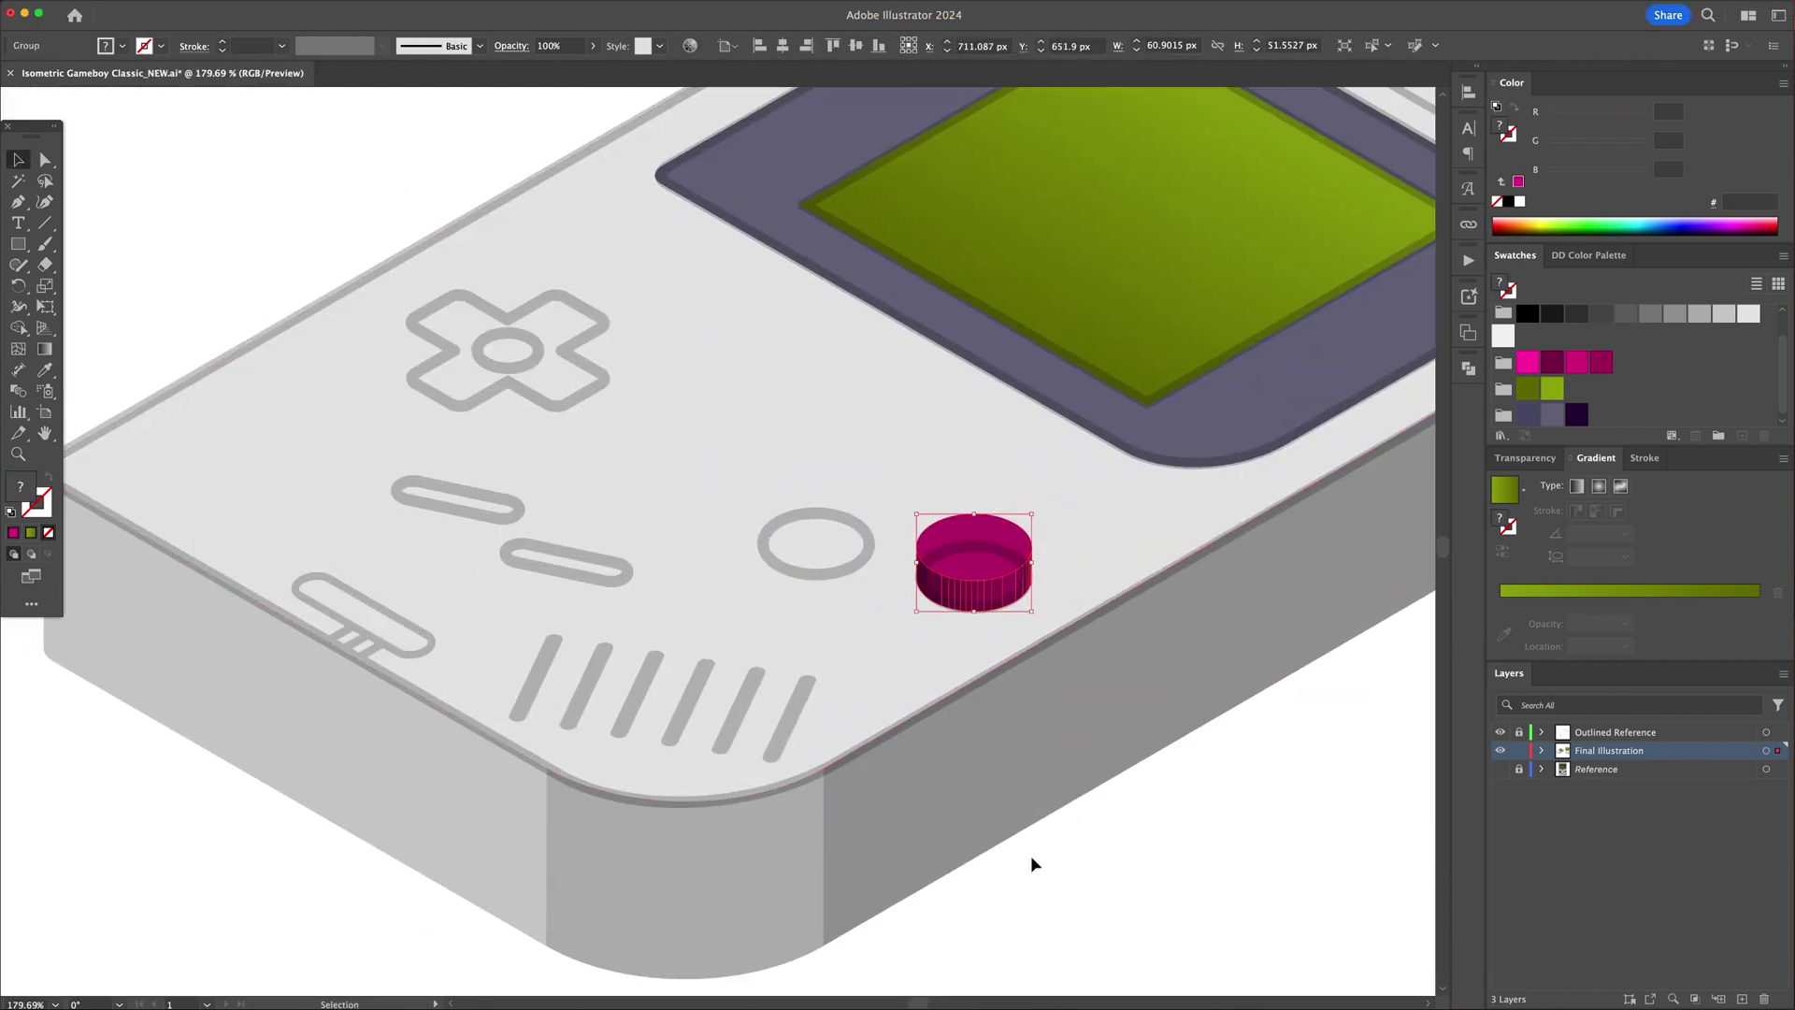
Step: Merge the button's side strips with the Shape Builder tool and ungroup the button twice
{"action": "key", "text": "shift+m"}
{"action": "key", "text": "v"}
{"action": "left_click", "coordinate": [1501, 732]}
{"action": "right_click", "coordinate": [993, 548]}
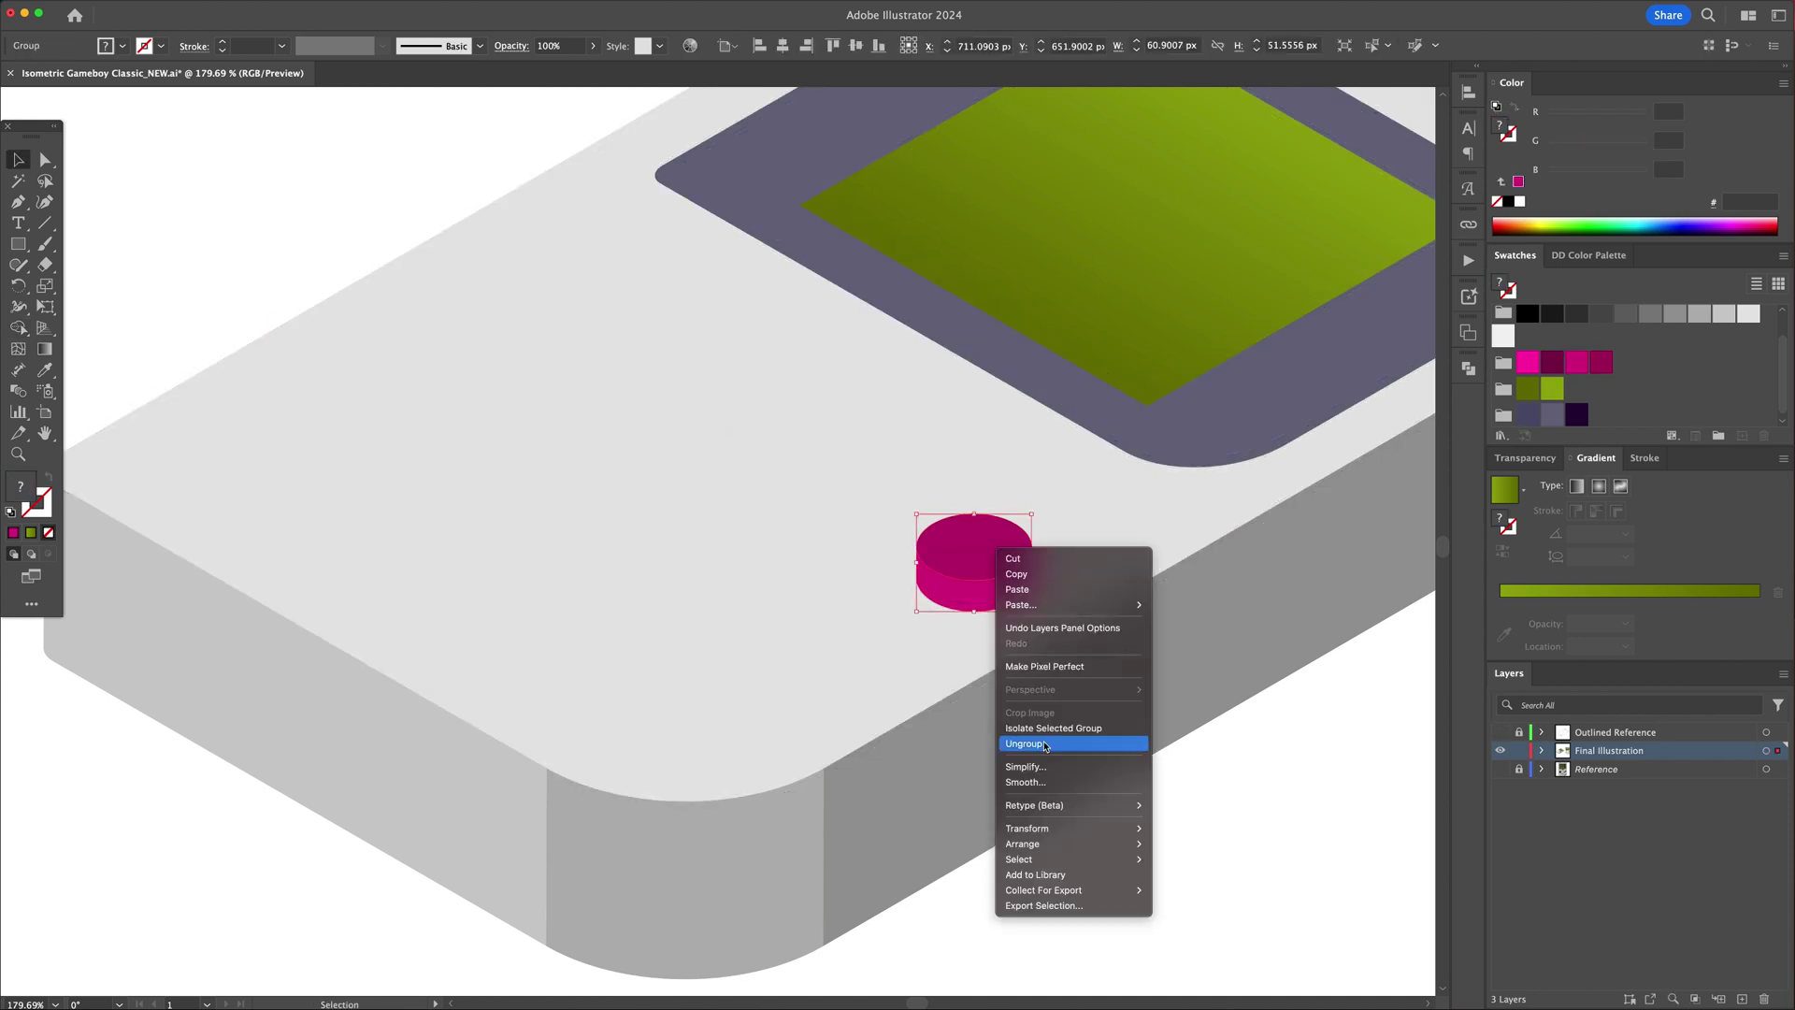
{"action": "left_click", "coordinate": [1022, 742]}
{"action": "right_click", "coordinate": [988, 573]}
{"action": "left_click", "coordinate": [1017, 766]}
{"action": "left_click", "coordinate": [1206, 827]}
Step: Fill the button's top with magenta D80081 and its side with darker A6005B, and copy the button onto the other round outline
{"action": "left_click", "coordinate": [975, 550]}
{"action": "left_click", "coordinate": [1500, 732]}
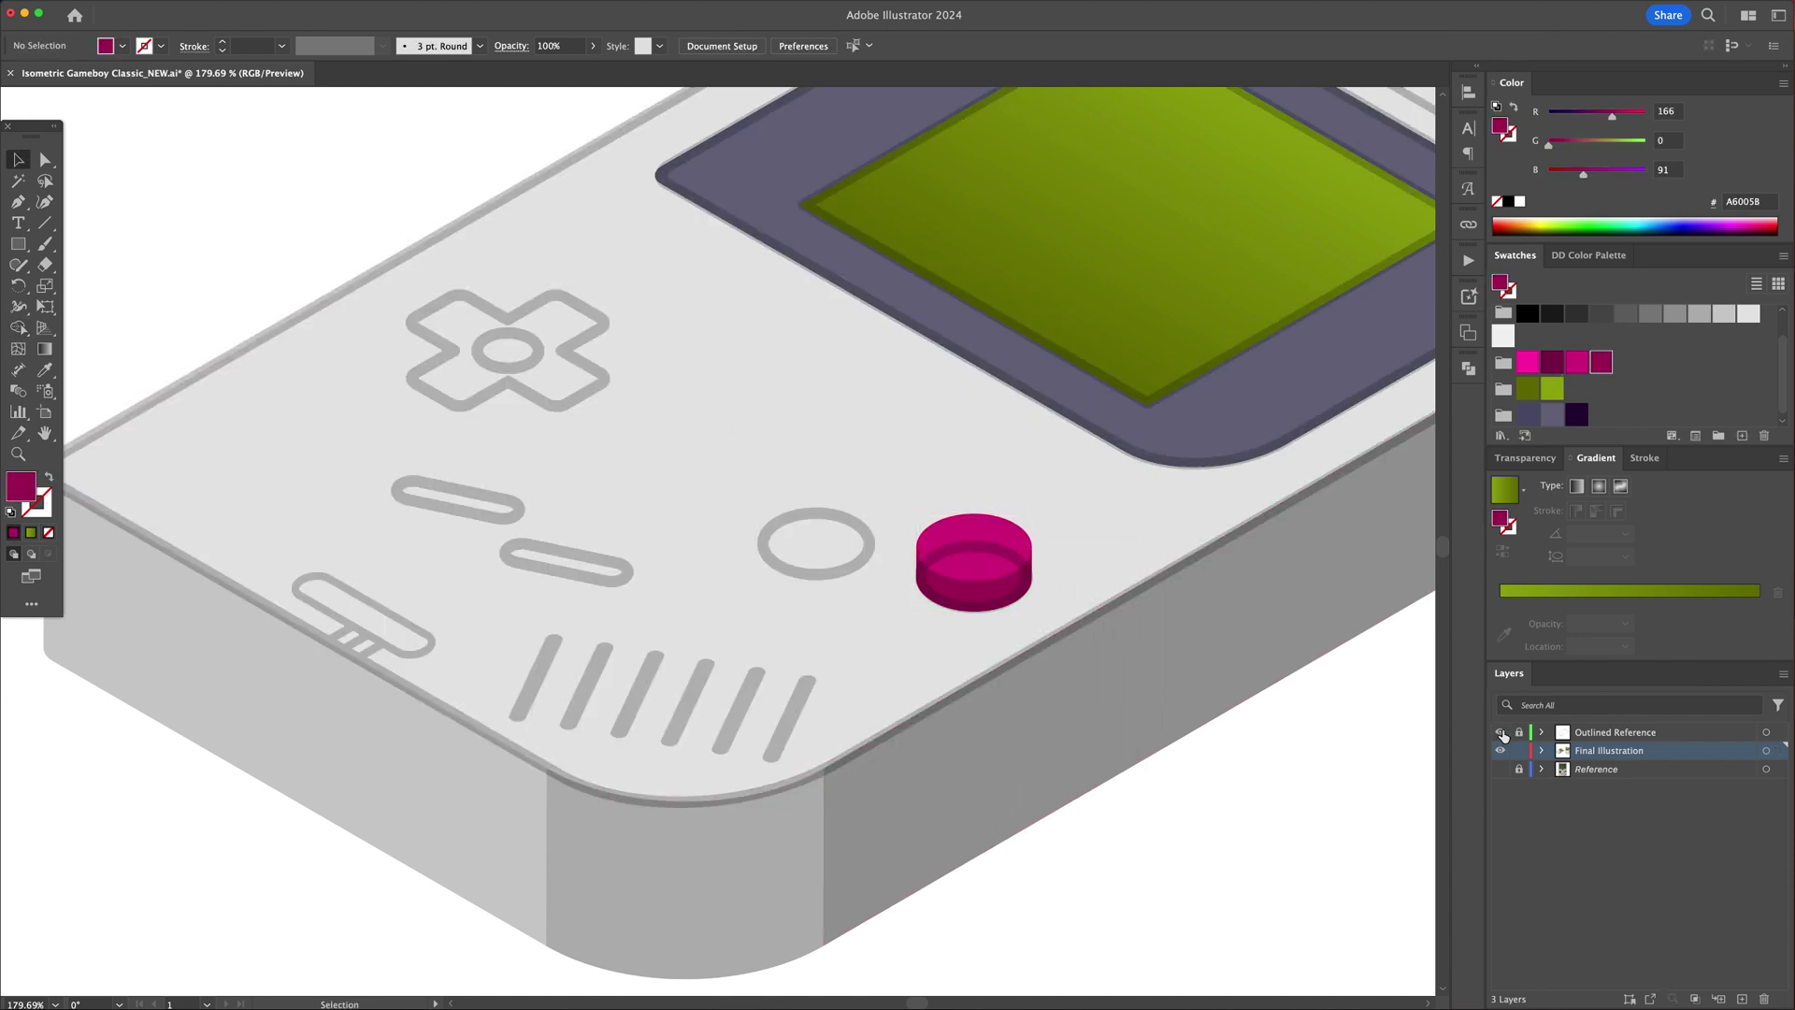
{"action": "left_click_drag", "start_coordinate": [1014, 594], "coordinate": [851, 561]}
{"action": "left_click", "coordinate": [1169, 829]}
Step: Apply the last Extrude & Bevel effect to the flat D-pad cross and expand its appearance
{"action": "scroll", "coordinate": [1169, 829], "scroll_direction": "down", "scroll_amount": 10}
{"action": "scroll", "coordinate": [1038, 701], "scroll_direction": "up", "scroll_amount": 1}
{"action": "left_click", "coordinate": [1036, 645]}
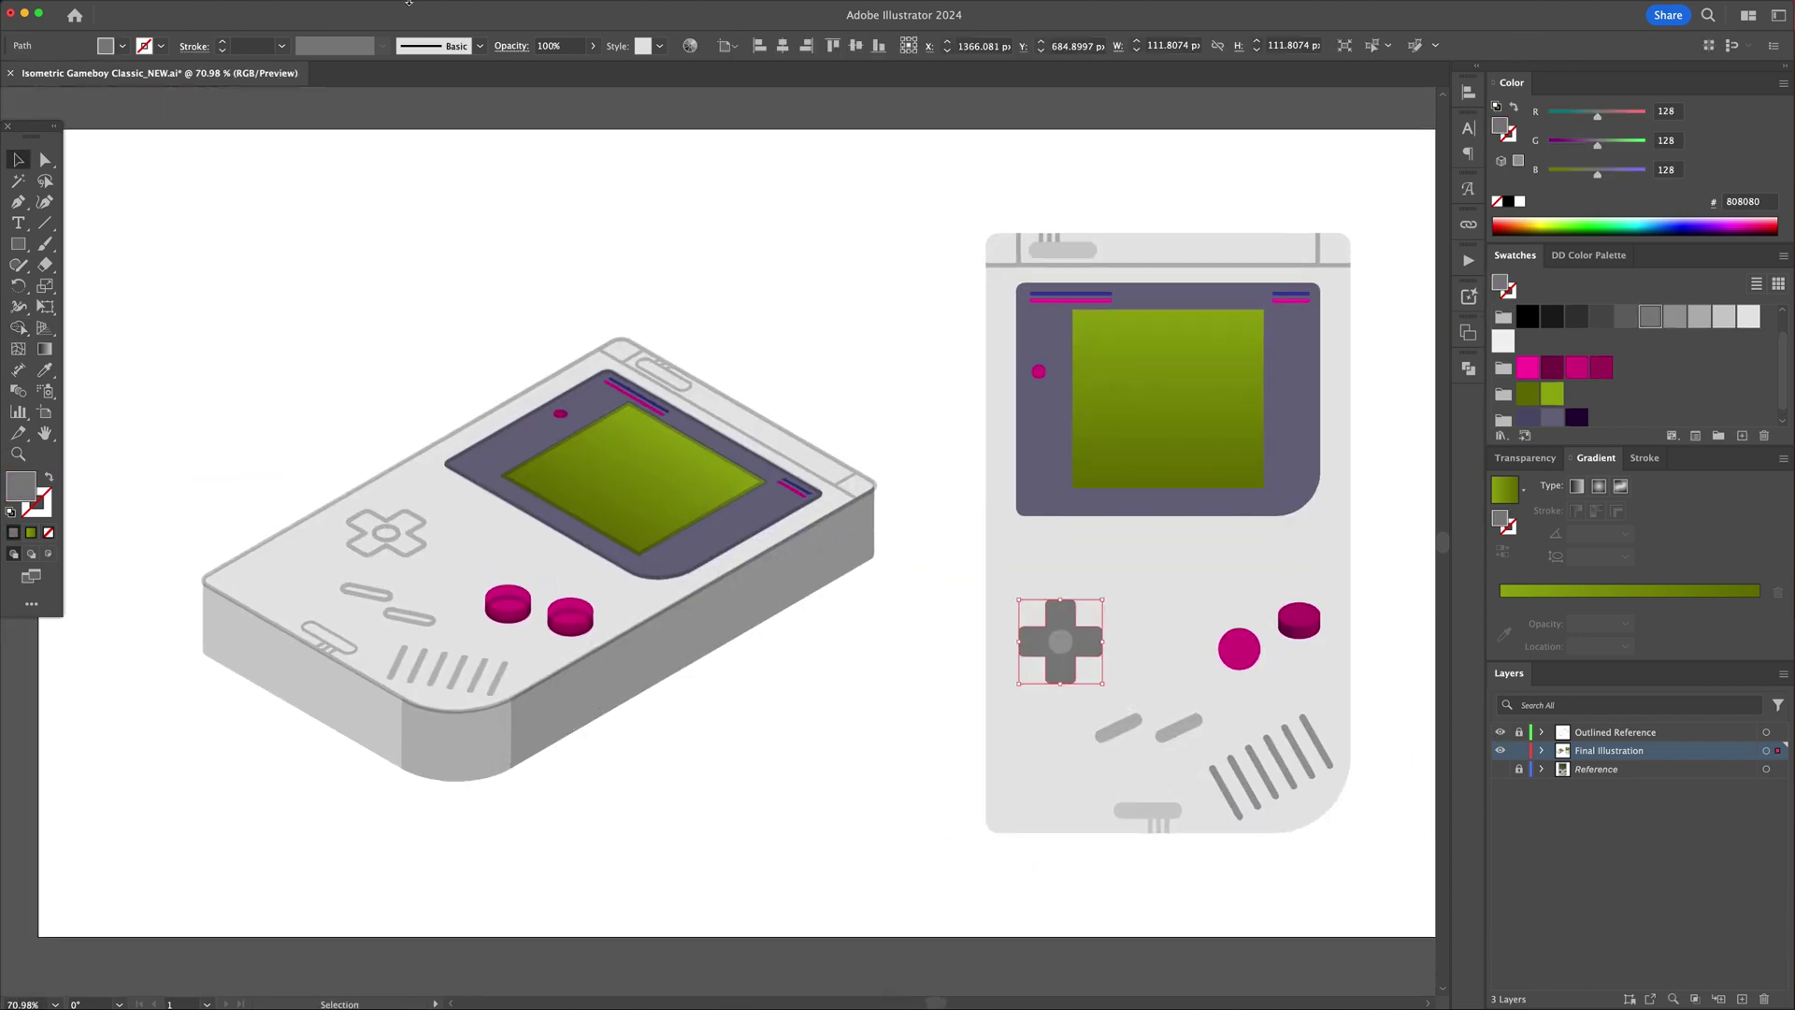
{"action": "left_click", "coordinate": [288, 8]}
{"action": "left_click", "coordinate": [327, 28]}
{"action": "left_click", "coordinate": [177, 8]}
{"action": "left_click", "coordinate": [201, 214]}
Step: Place a copy of the extruded D-pad on the isometric D-pad outline and adjust it to fit
{"action": "left_click_drag", "start_coordinate": [1070, 647], "coordinate": [443, 533]}
{"action": "key", "text": "z"}
{"action": "left_click_drag", "start_coordinate": [386, 538], "coordinate": [1017, 540]}
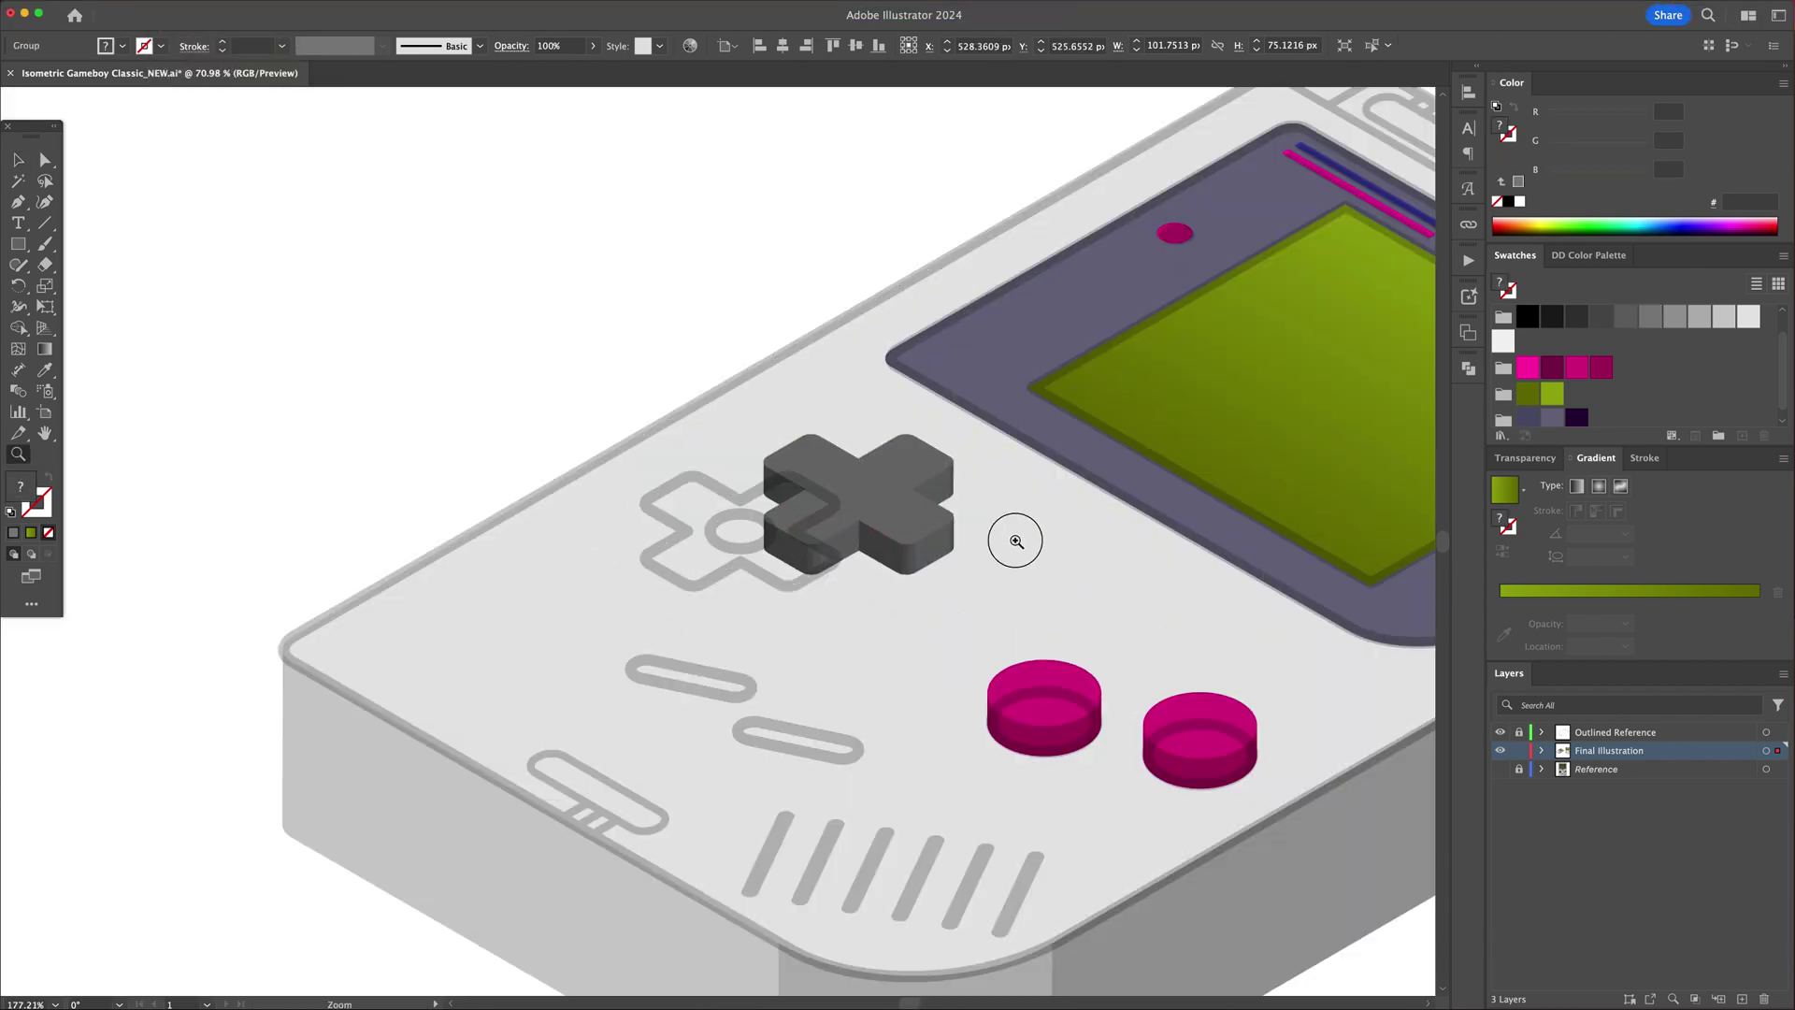
{"action": "key", "text": "v"}
{"action": "left_click_drag", "start_coordinate": [869, 523], "coordinate": [730, 527]}
{"action": "left_click_drag", "start_coordinate": [845, 432], "coordinate": [848, 427]}
{"action": "key", "text": "super+shift+a"}
Step: Run the Iso Top action on the flat artwork's speaker grille group
{"action": "key", "text": "z"}
{"action": "left_click_drag", "start_coordinate": [928, 486], "coordinate": [448, 491]}
{"action": "left_click_drag", "start_coordinate": [922, 410], "coordinate": [593, 412]}
{"action": "left_click", "coordinate": [1290, 624]}
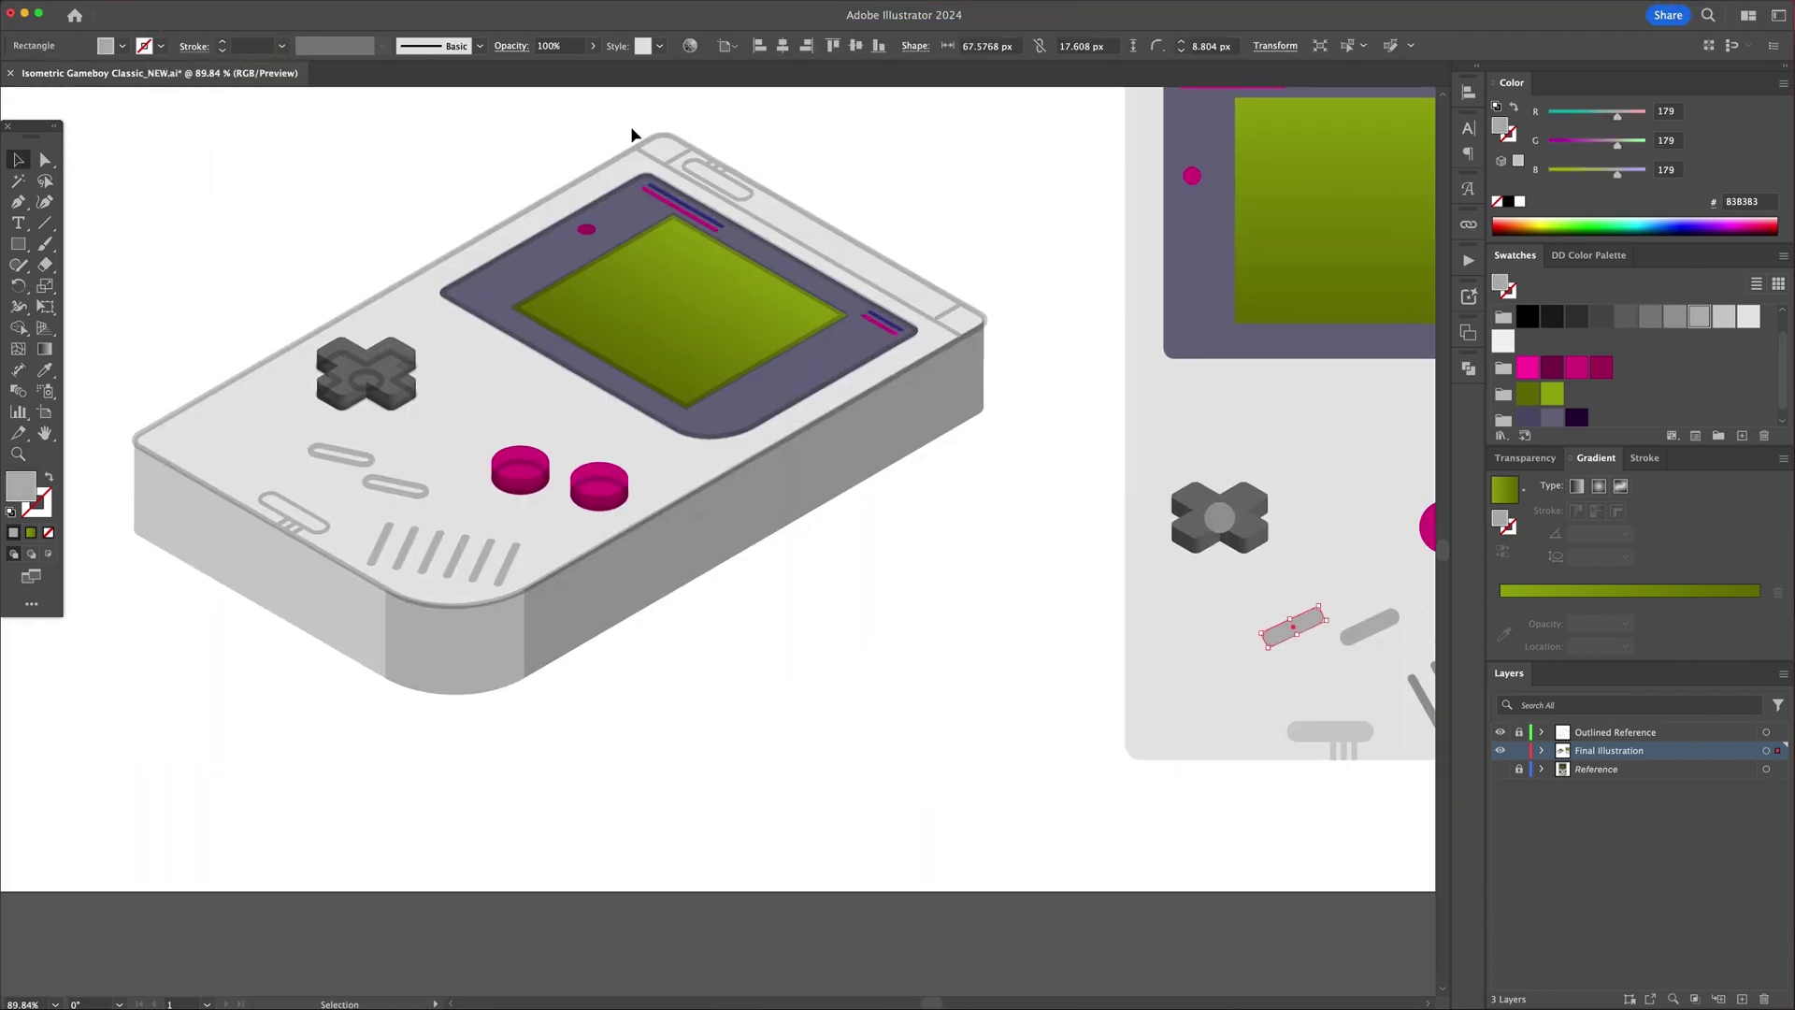
{"action": "left_click", "coordinate": [633, 136]}
{"action": "left_click_drag", "start_coordinate": [1147, 525], "coordinate": [914, 593]}
{"action": "left_click", "coordinate": [1213, 704]}
{"action": "left_click", "coordinate": [173, 6]}
{"action": "left_click", "coordinate": [1469, 261]}
{"action": "left_click", "coordinate": [1350, 518]}
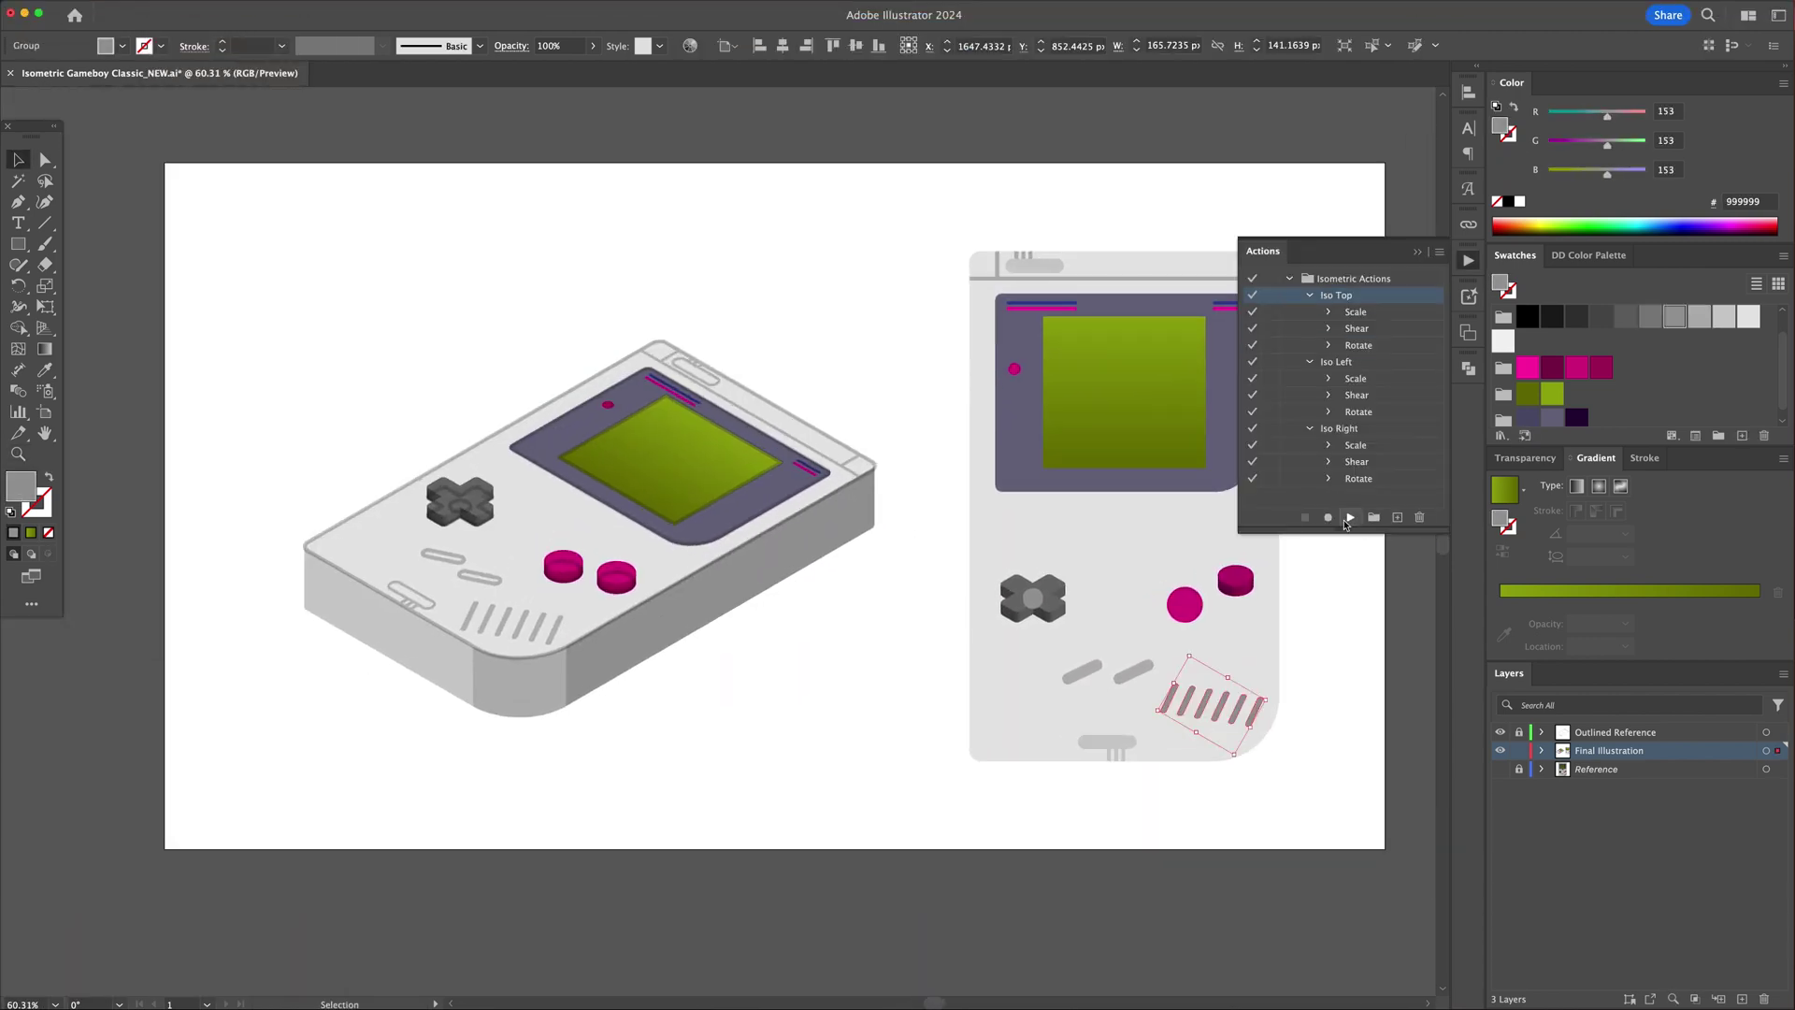
Step: Place a copy of the isometric speaker grille on the grille lines of the isometric outline
{"action": "left_click_drag", "start_coordinate": [1213, 706], "coordinate": [530, 605]}
{"action": "key", "text": "z"}
{"action": "left_click_drag", "start_coordinate": [450, 630], "coordinate": [700, 629]}
{"action": "left_click_drag", "start_coordinate": [682, 557], "coordinate": [621, 613]}
Step: Apply the classic 3D Extrude & Bevel effect to the left pill-shaped button of the flat artwork
{"action": "left_click_drag", "start_coordinate": [983, 549], "coordinate": [812, 549]}
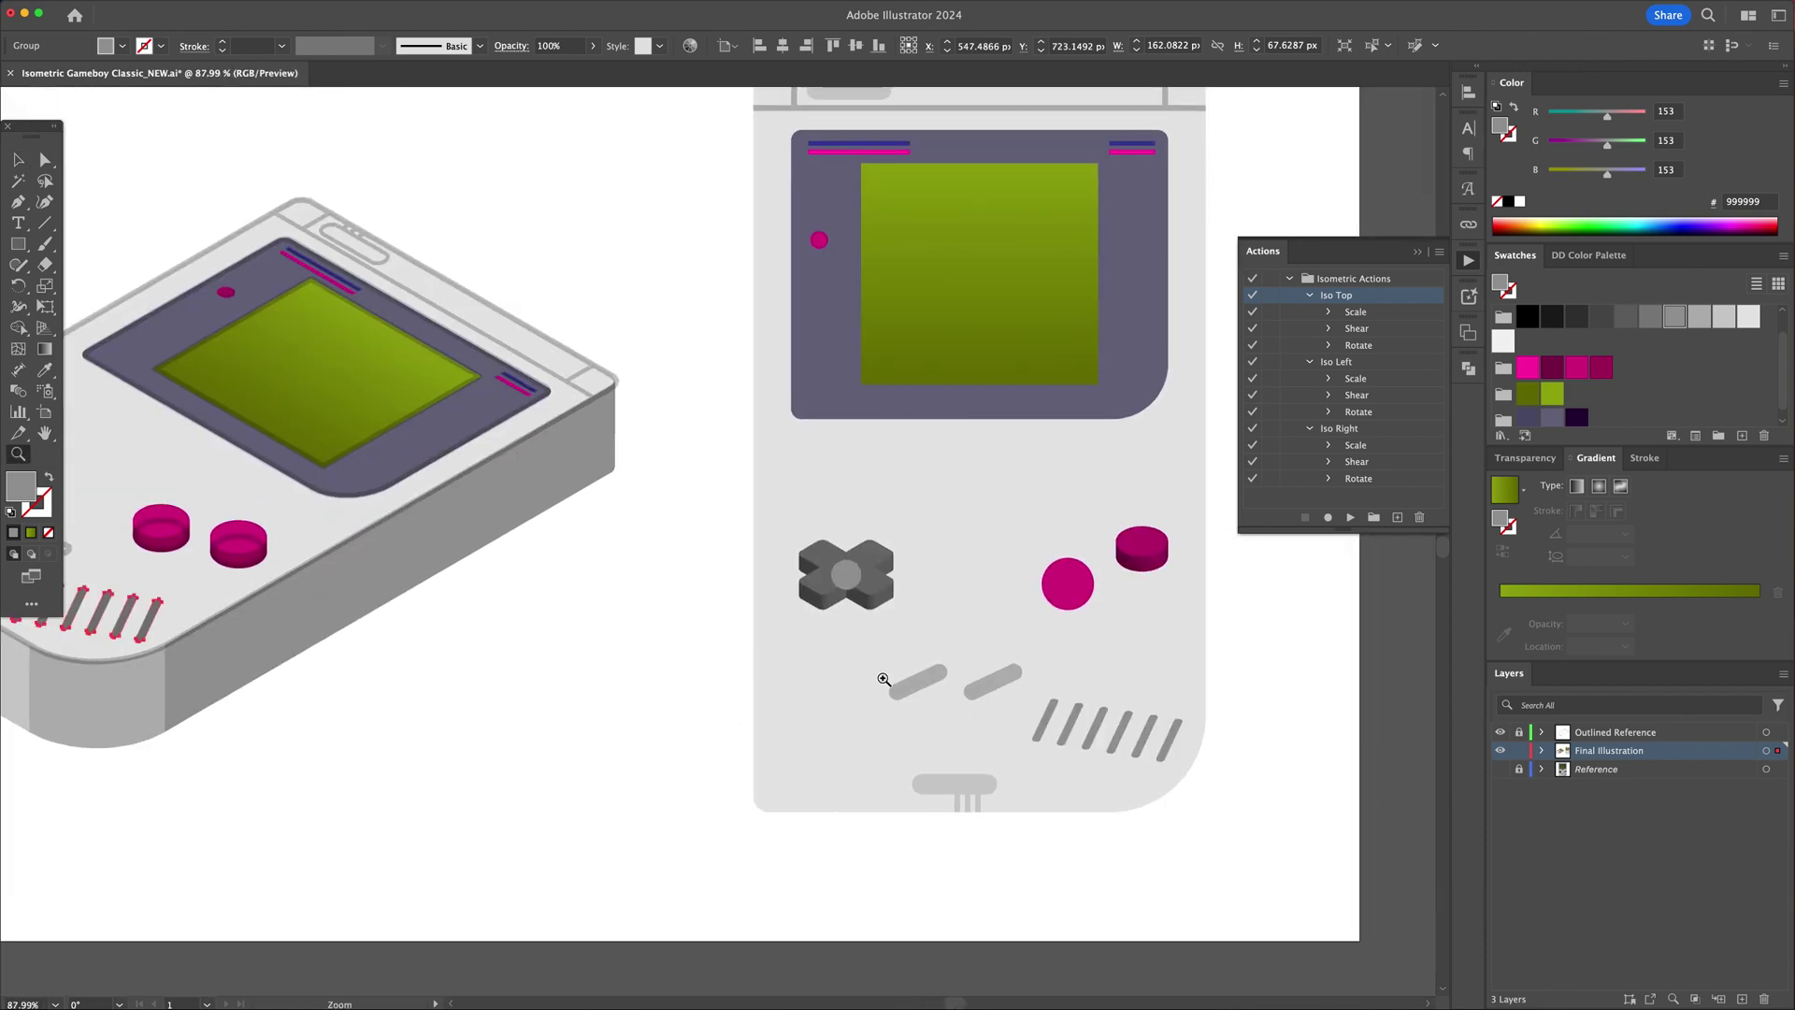
{"action": "left_click", "coordinate": [287, 8]}
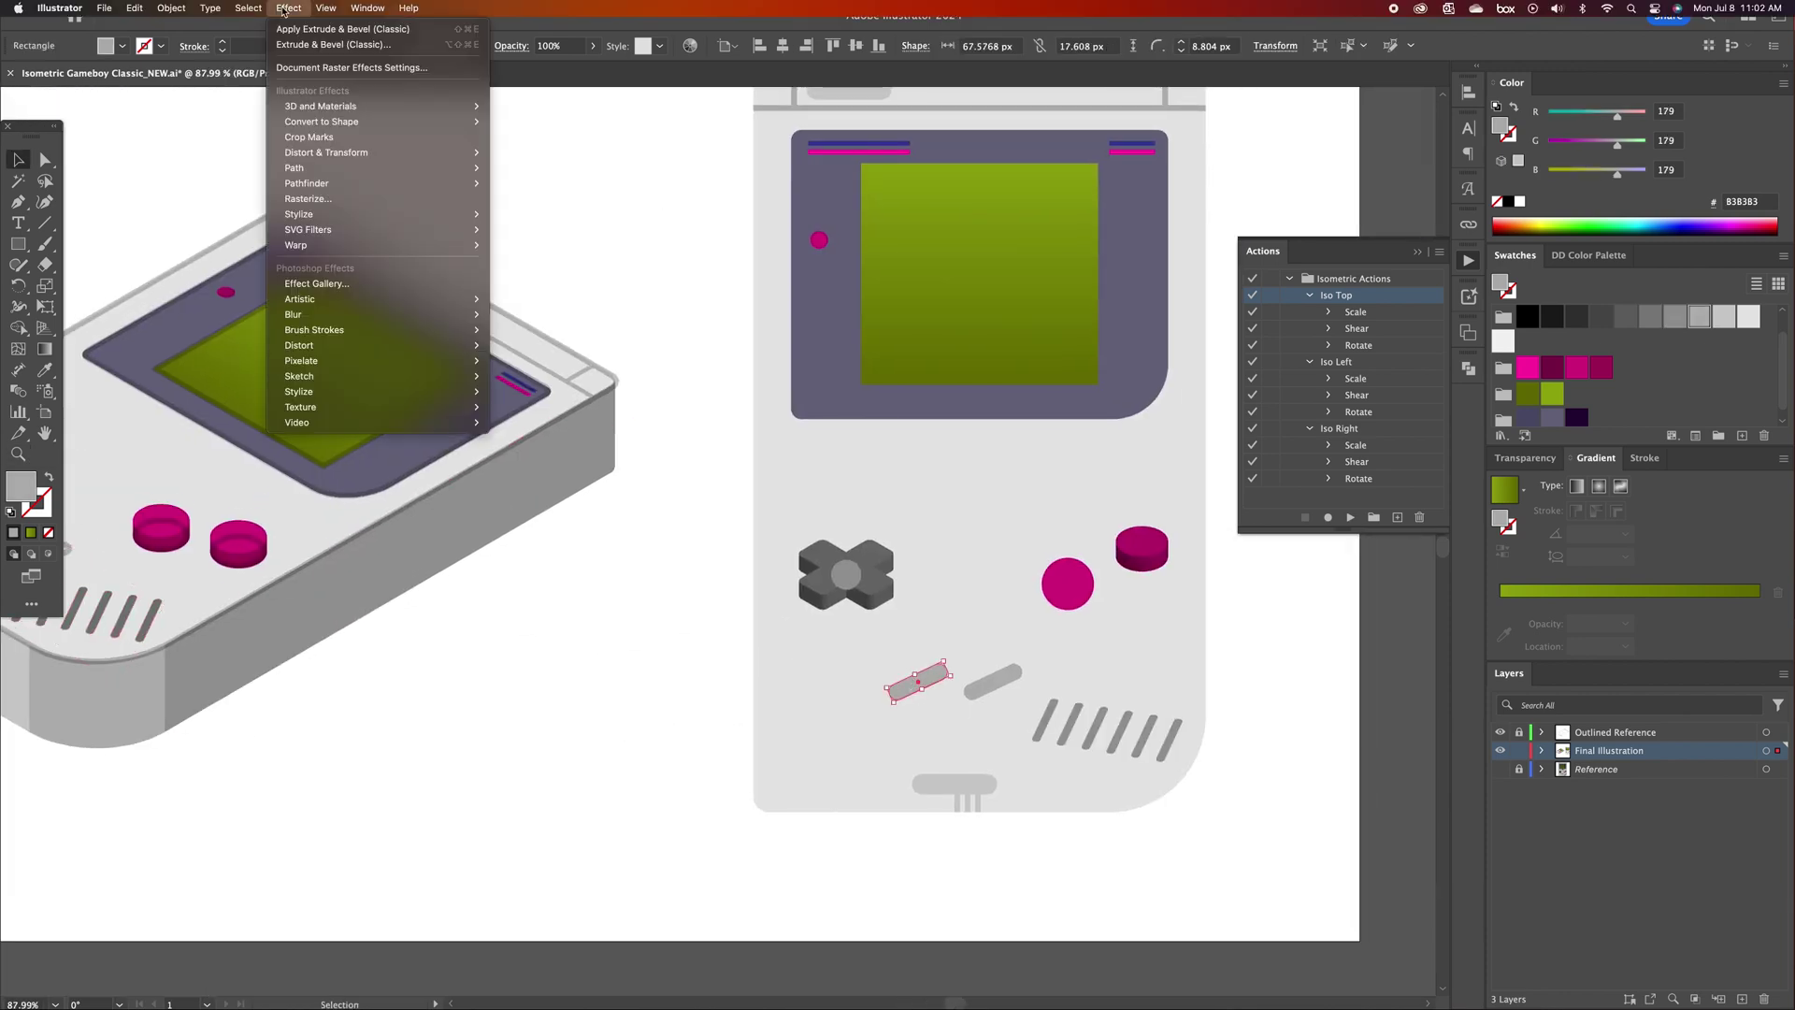
{"action": "left_click", "coordinate": [359, 45]}
{"action": "left_click_drag", "start_coordinate": [841, 360], "coordinate": [573, 360]}
{"action": "left_click", "coordinate": [709, 720]}
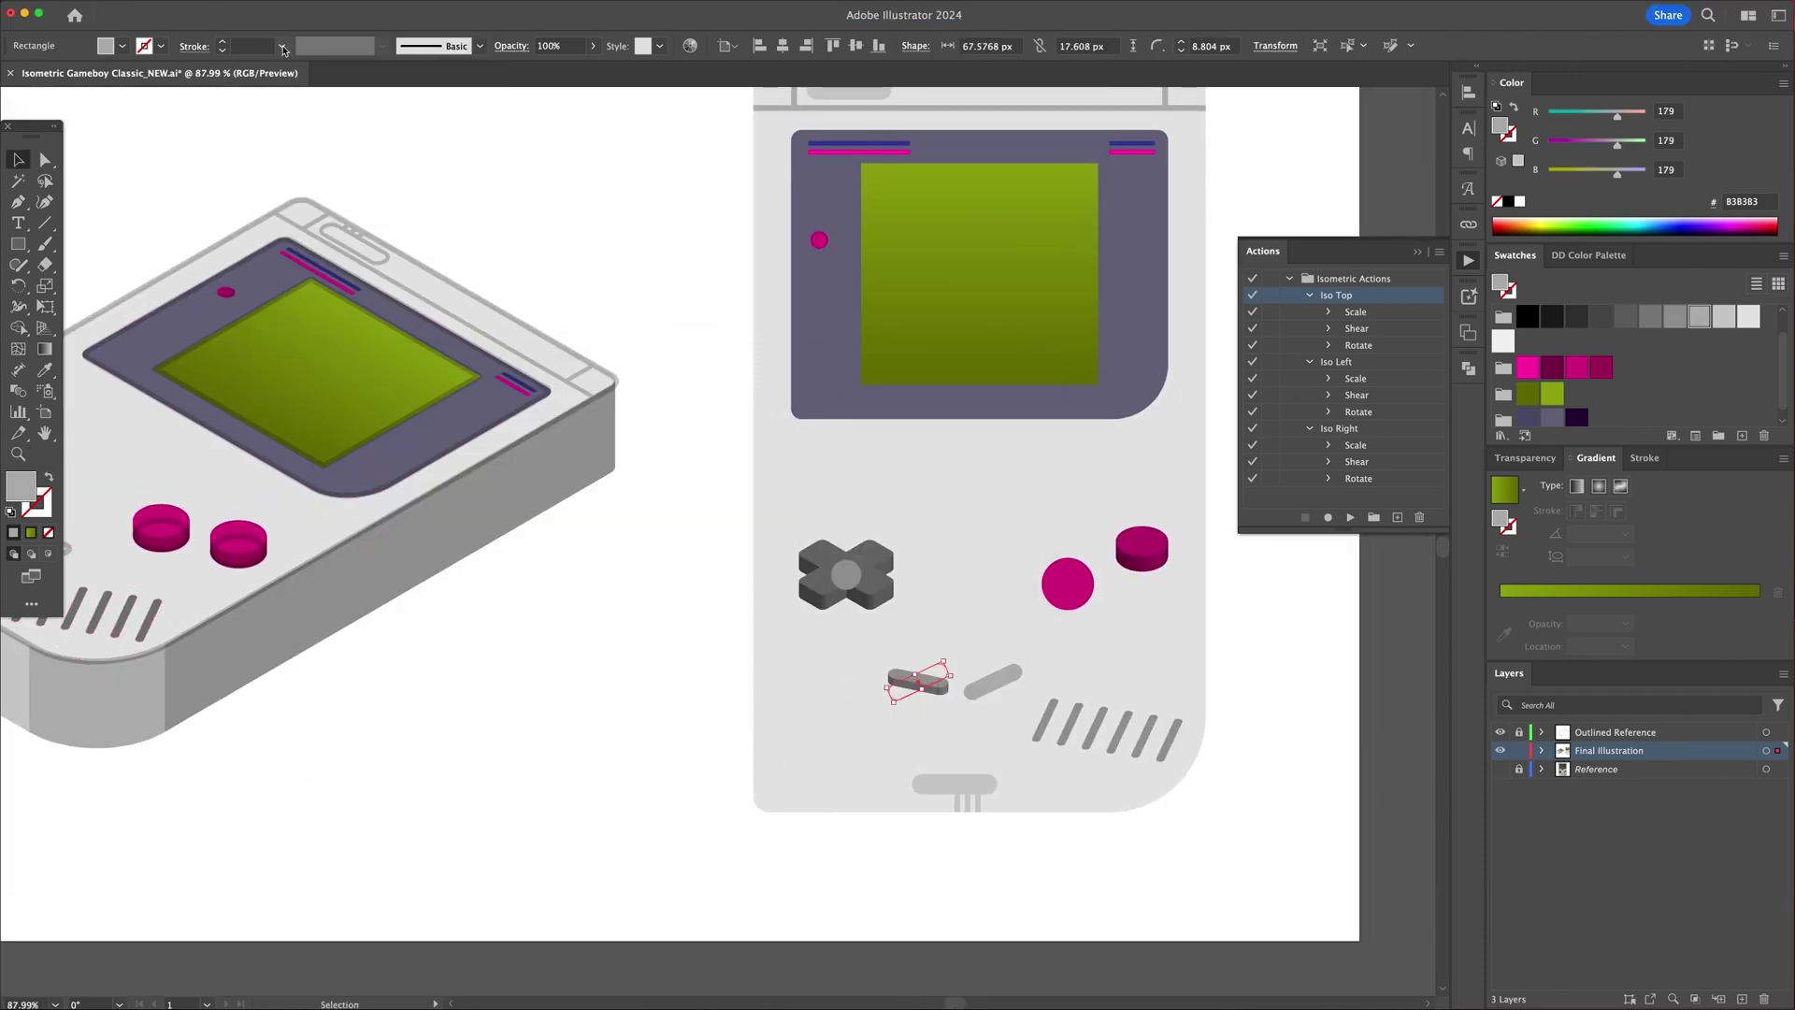
Step: Expand the extruded pill-shaped button and fit it onto the left pill outline of the isometric console
{"action": "left_click", "coordinate": [171, 8]}
{"action": "left_click_drag", "start_coordinate": [700, 540], "coordinate": [612, 477]}
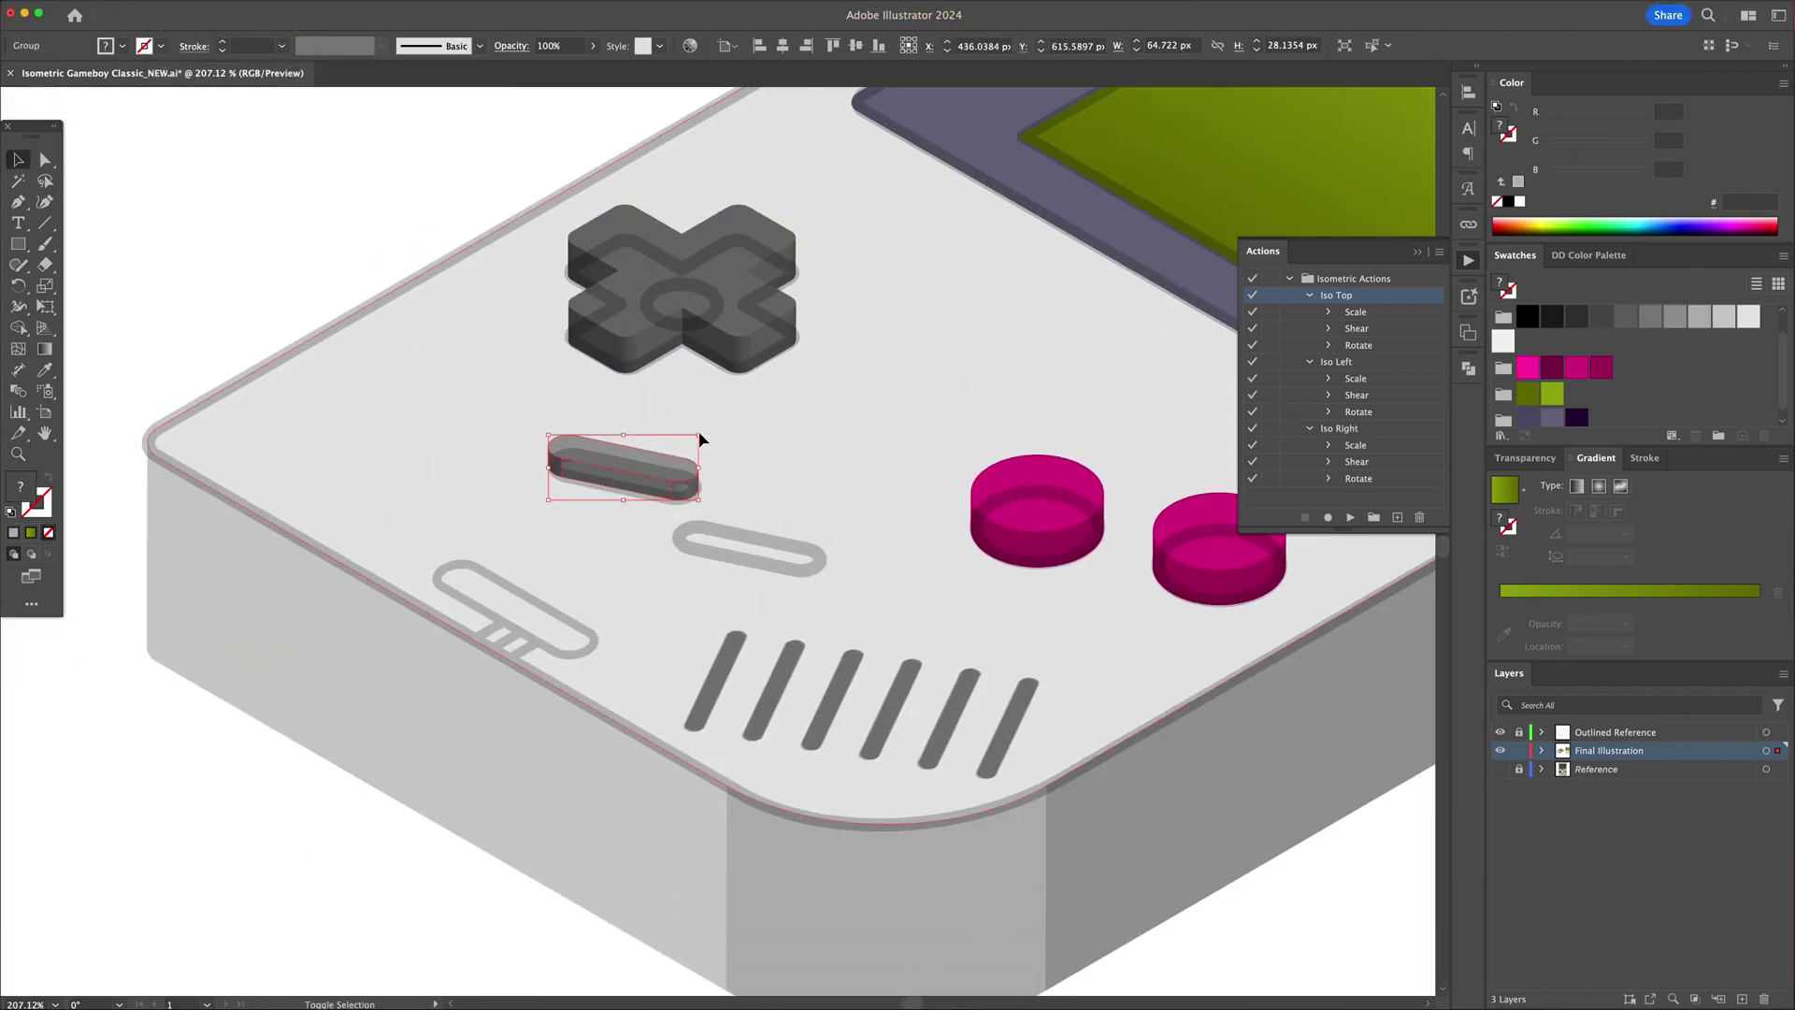
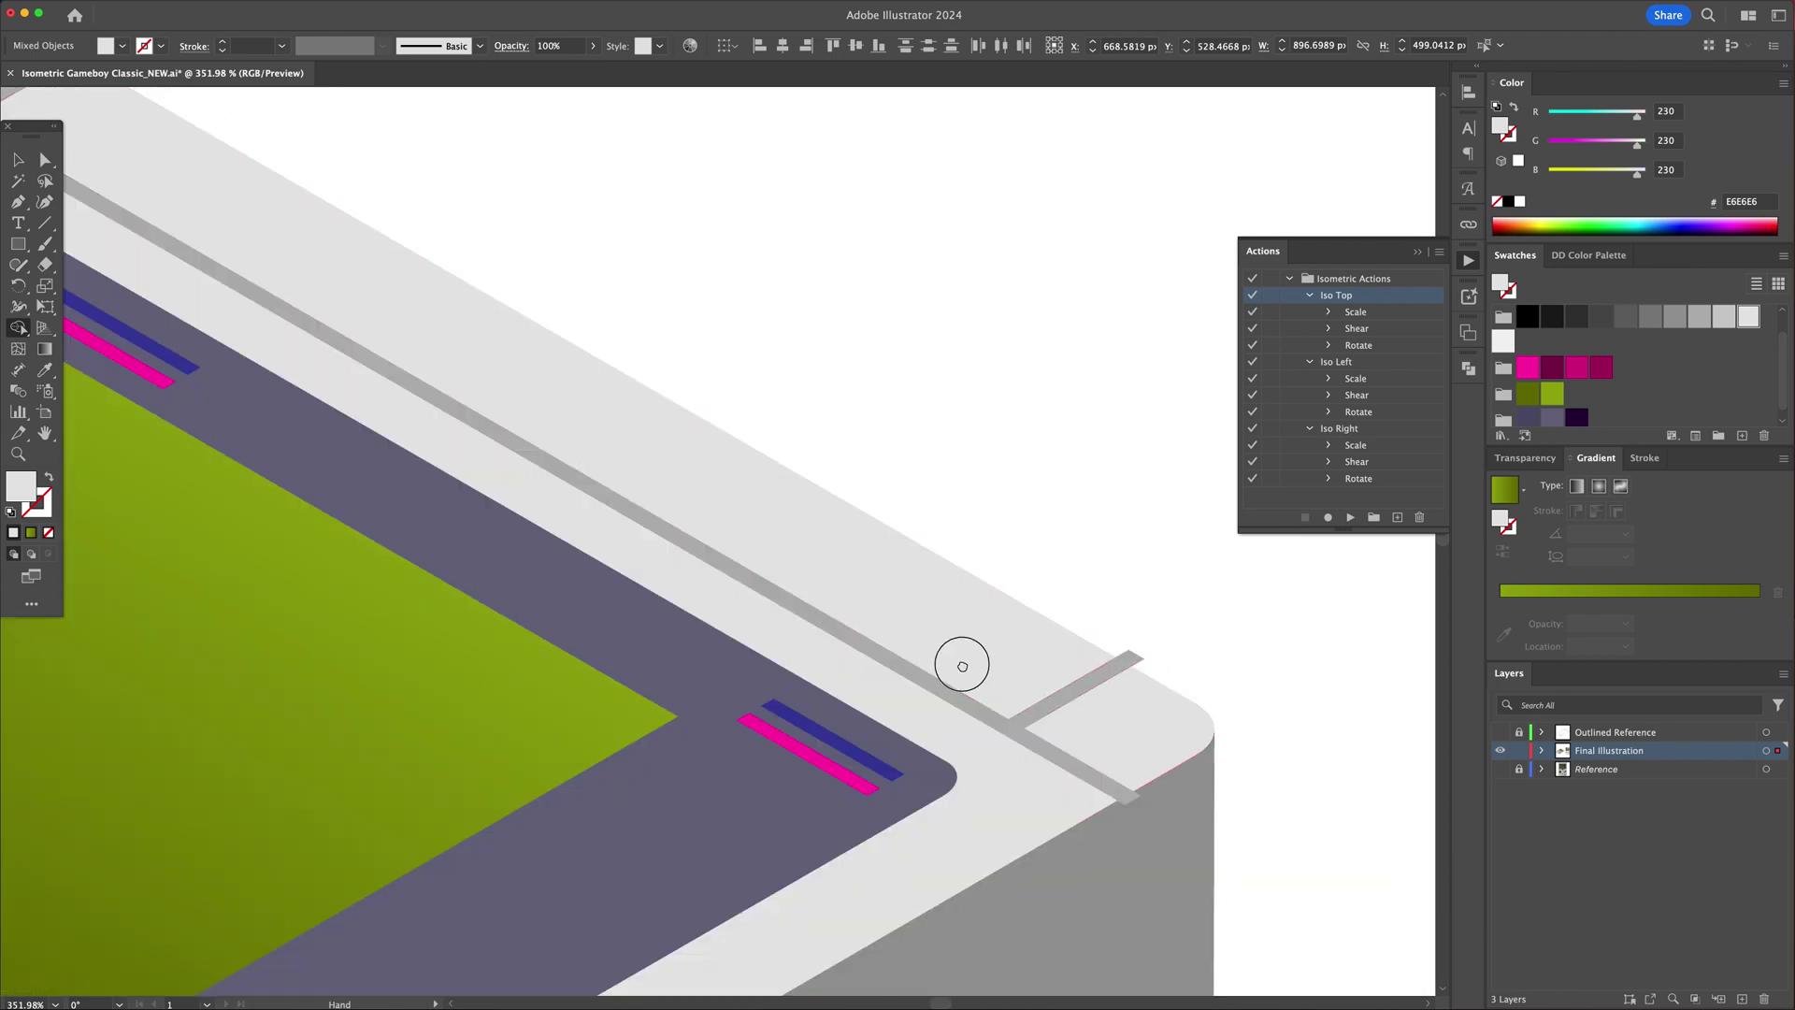
Step: Trim the overhanging ends of the groove lines at the console's far right corner with the Shape Builder
{"action": "left_click_drag", "start_coordinate": [962, 664], "coordinate": [750, 576]}
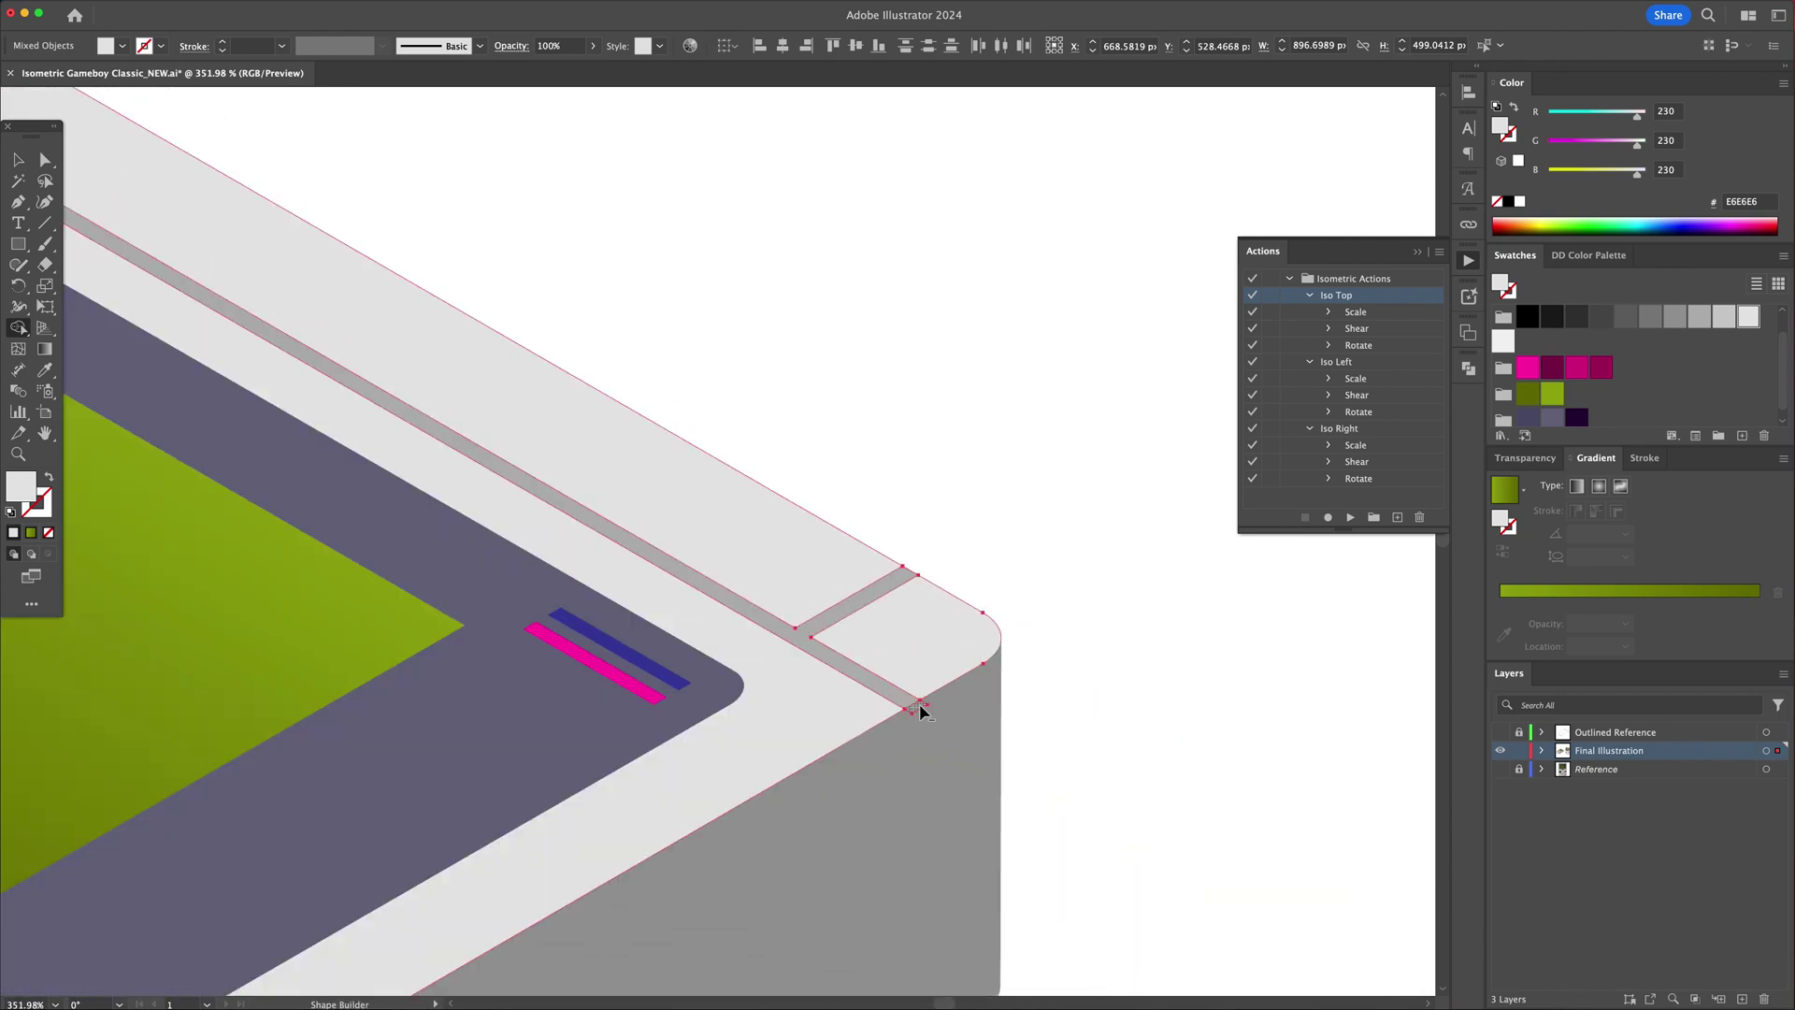
{"action": "key", "text": "v"}
Step: Run the Iso Top action on the flat artwork's pill-shaped slot and fit it onto the slot outline near the console's far edge
{"action": "left_click", "coordinate": [1350, 517]}
{"action": "left_click_drag", "start_coordinate": [913, 370], "coordinate": [663, 585]}
{"action": "left_click", "coordinate": [1501, 732]}
{"action": "left_click", "coordinate": [1501, 733]}
{"action": "left_click_drag", "start_coordinate": [669, 502], "coordinate": [832, 505]}
{"action": "left_click_drag", "start_coordinate": [588, 632], "coordinate": [592, 626]}
{"action": "left_click", "coordinate": [951, 550]}
{"action": "left_click_drag", "start_coordinate": [854, 406], "coordinate": [523, 411]}
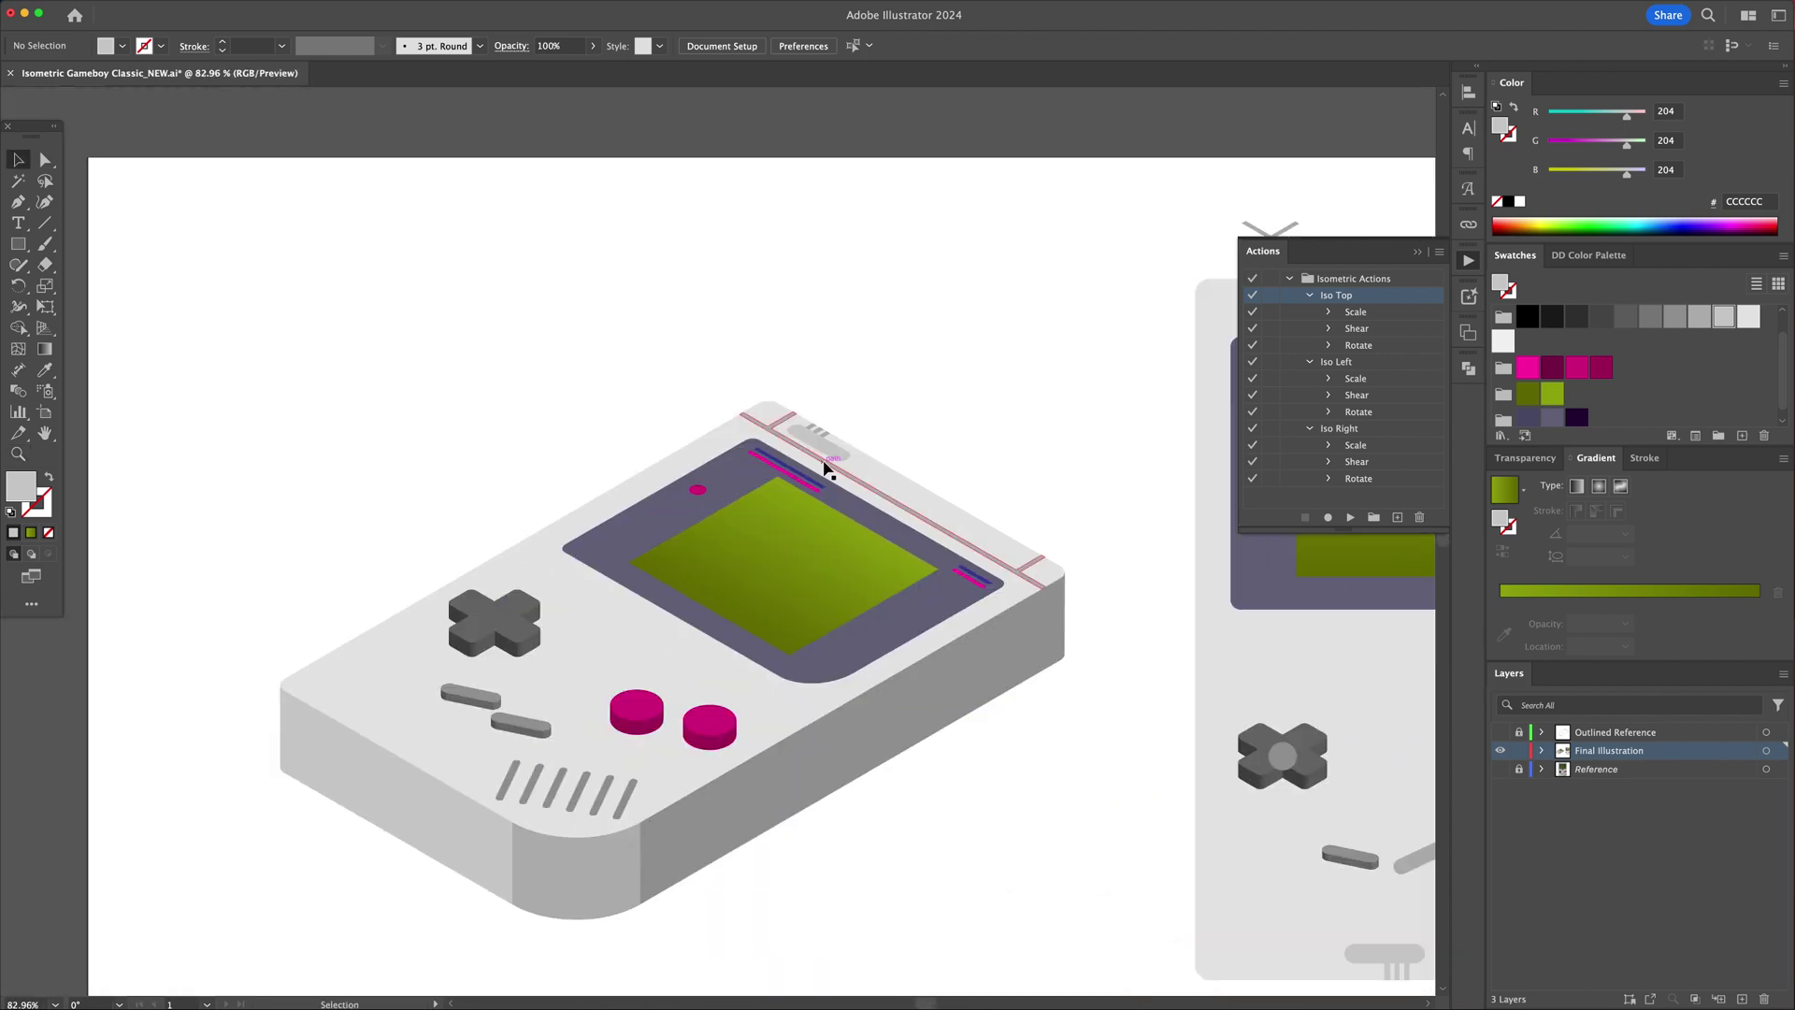
{"action": "left_click", "coordinate": [819, 441]}
Step: Place the isometric pill-shaped slot on the slot outline along the console's front left edge, checking against the Outlined Reference layer
{"action": "left_click", "coordinate": [1501, 732]}
{"action": "left_click_drag", "start_coordinate": [370, 800], "coordinate": [542, 693]}
{"action": "left_click", "coordinate": [861, 773], "text": "alt"}
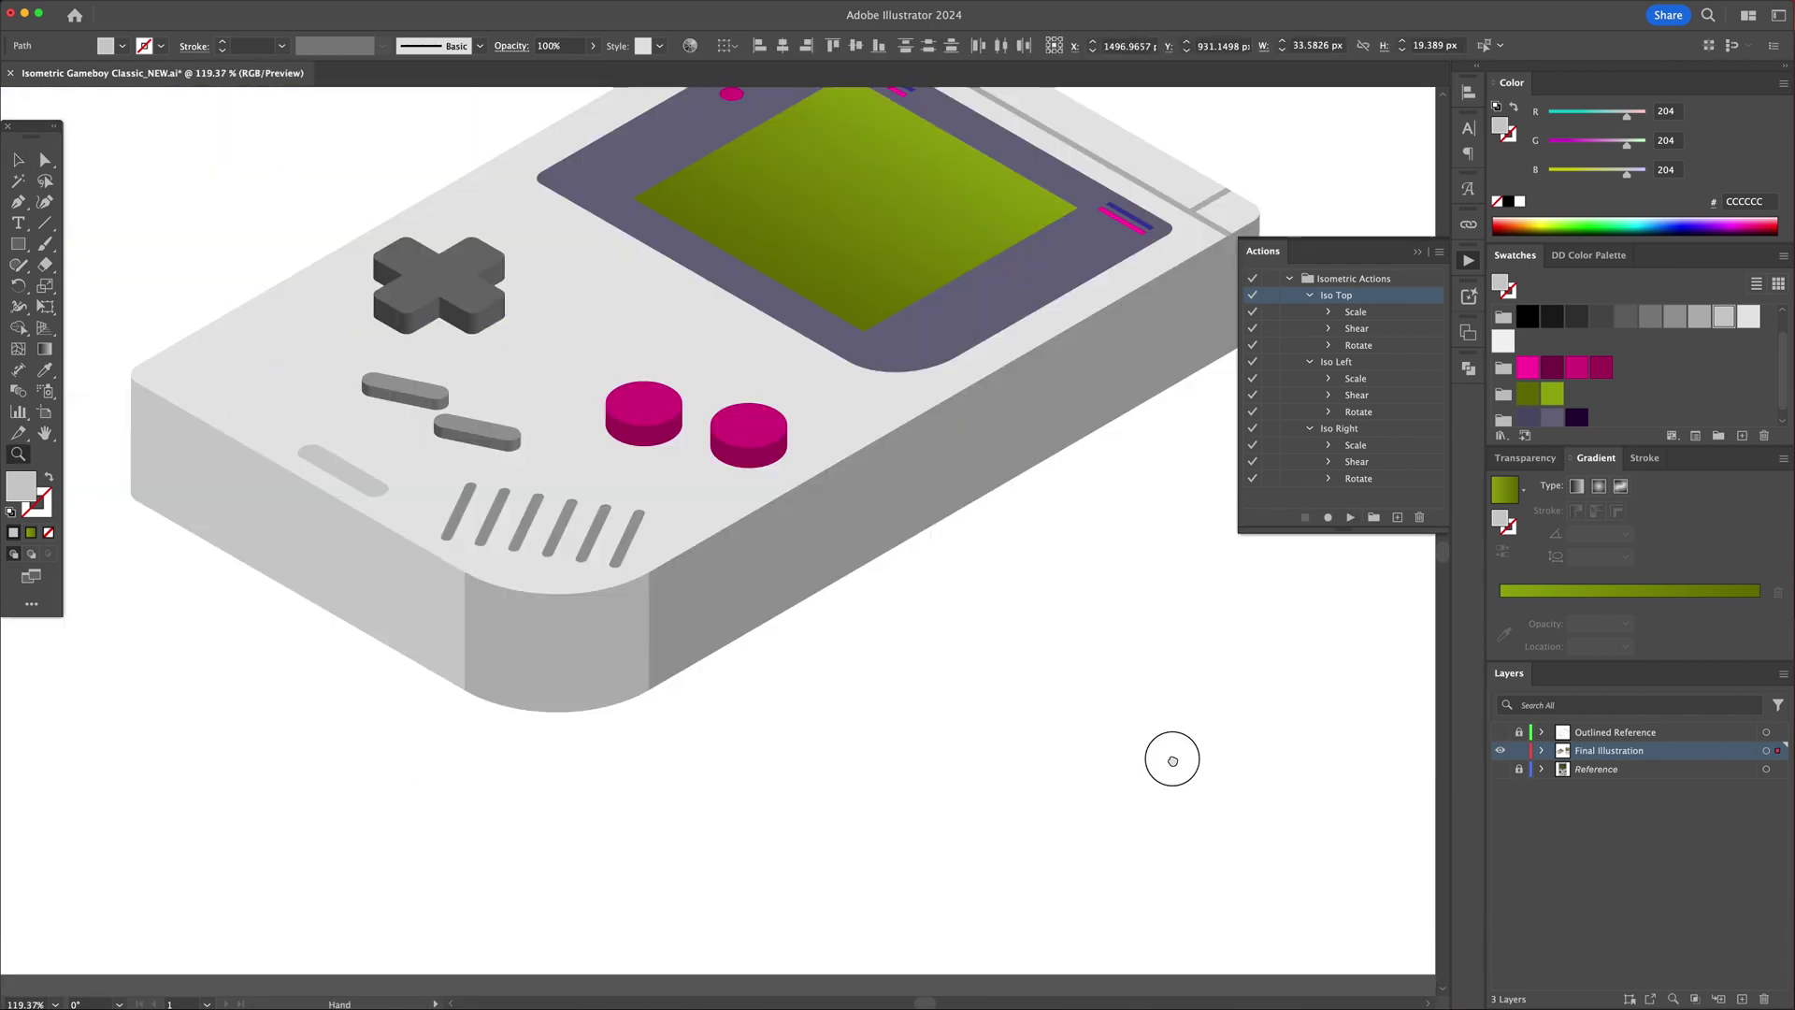
{"action": "scroll", "coordinate": [1170, 753], "scroll_direction": "up", "scroll_amount": 5}
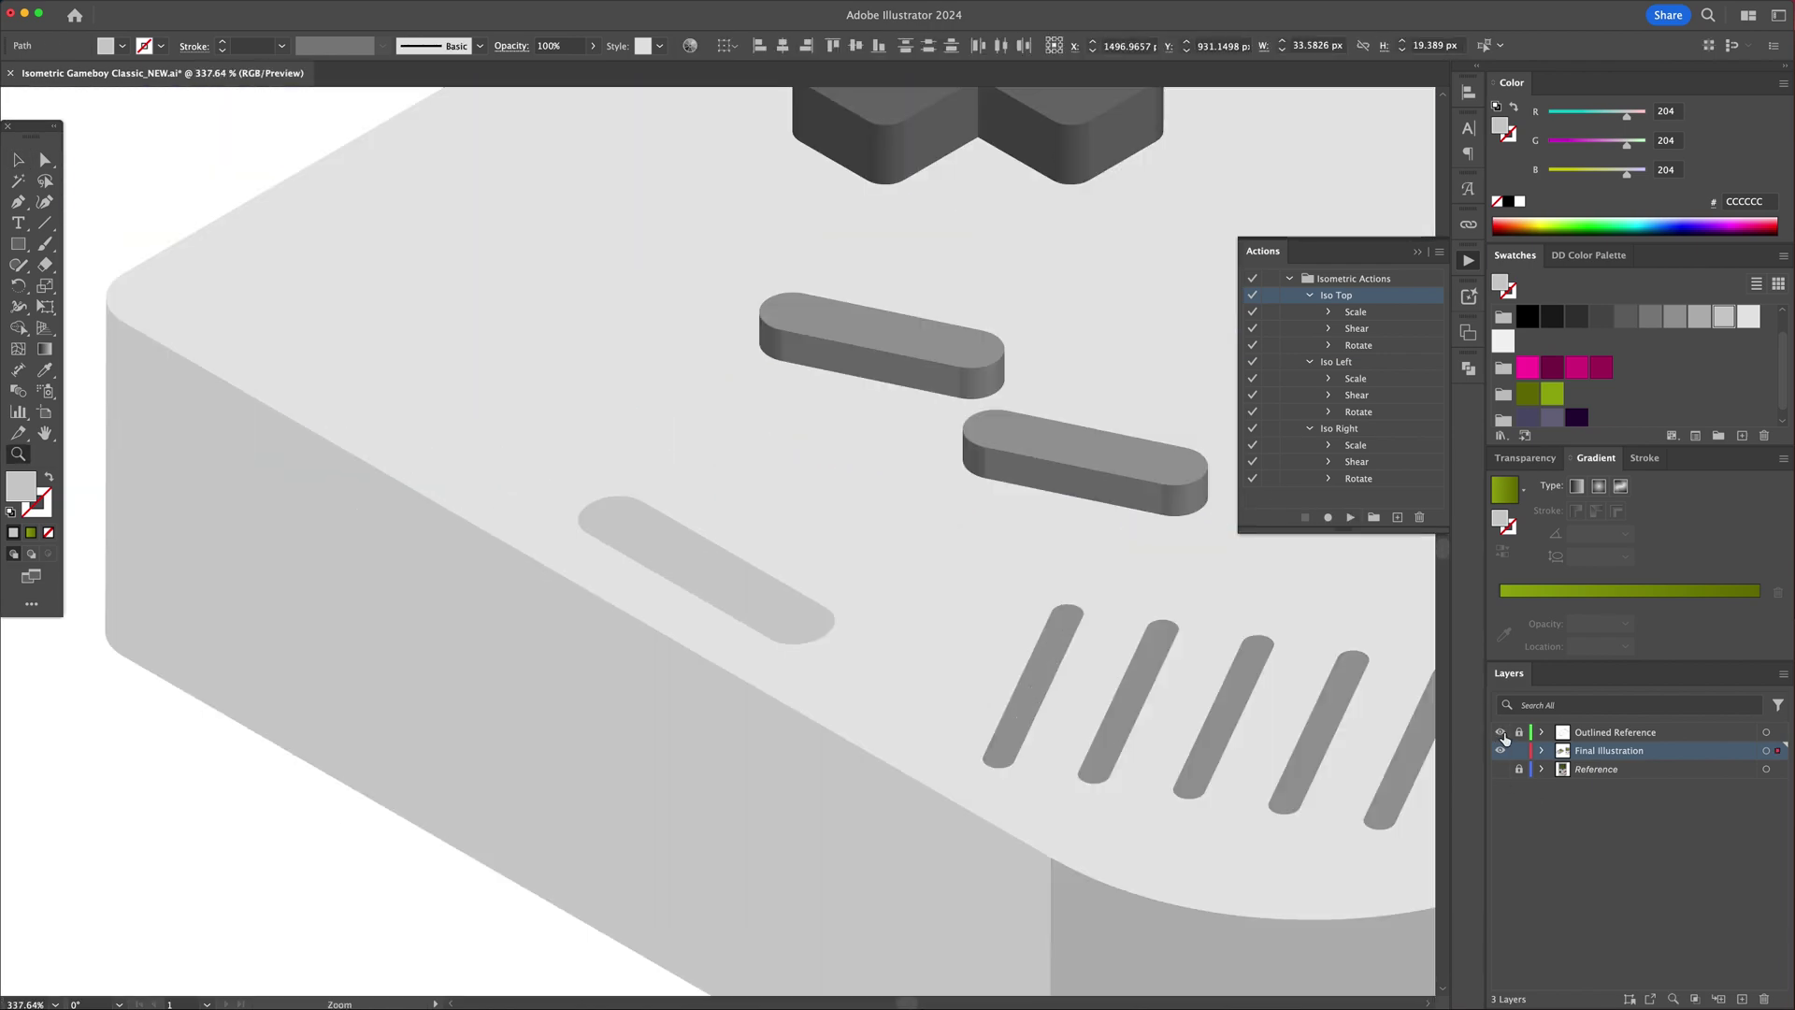
{"action": "left_click_drag", "start_coordinate": [752, 564], "coordinate": [816, 743]}
{"action": "left_click", "coordinate": [1500, 732]}
Step: Extend the front slot's rightmost bar past the console edge by moving its end points 10 px at an angle of -150°
{"action": "key", "text": "super+y"}
{"action": "key", "text": "a"}
{"action": "key", "text": "super+y"}
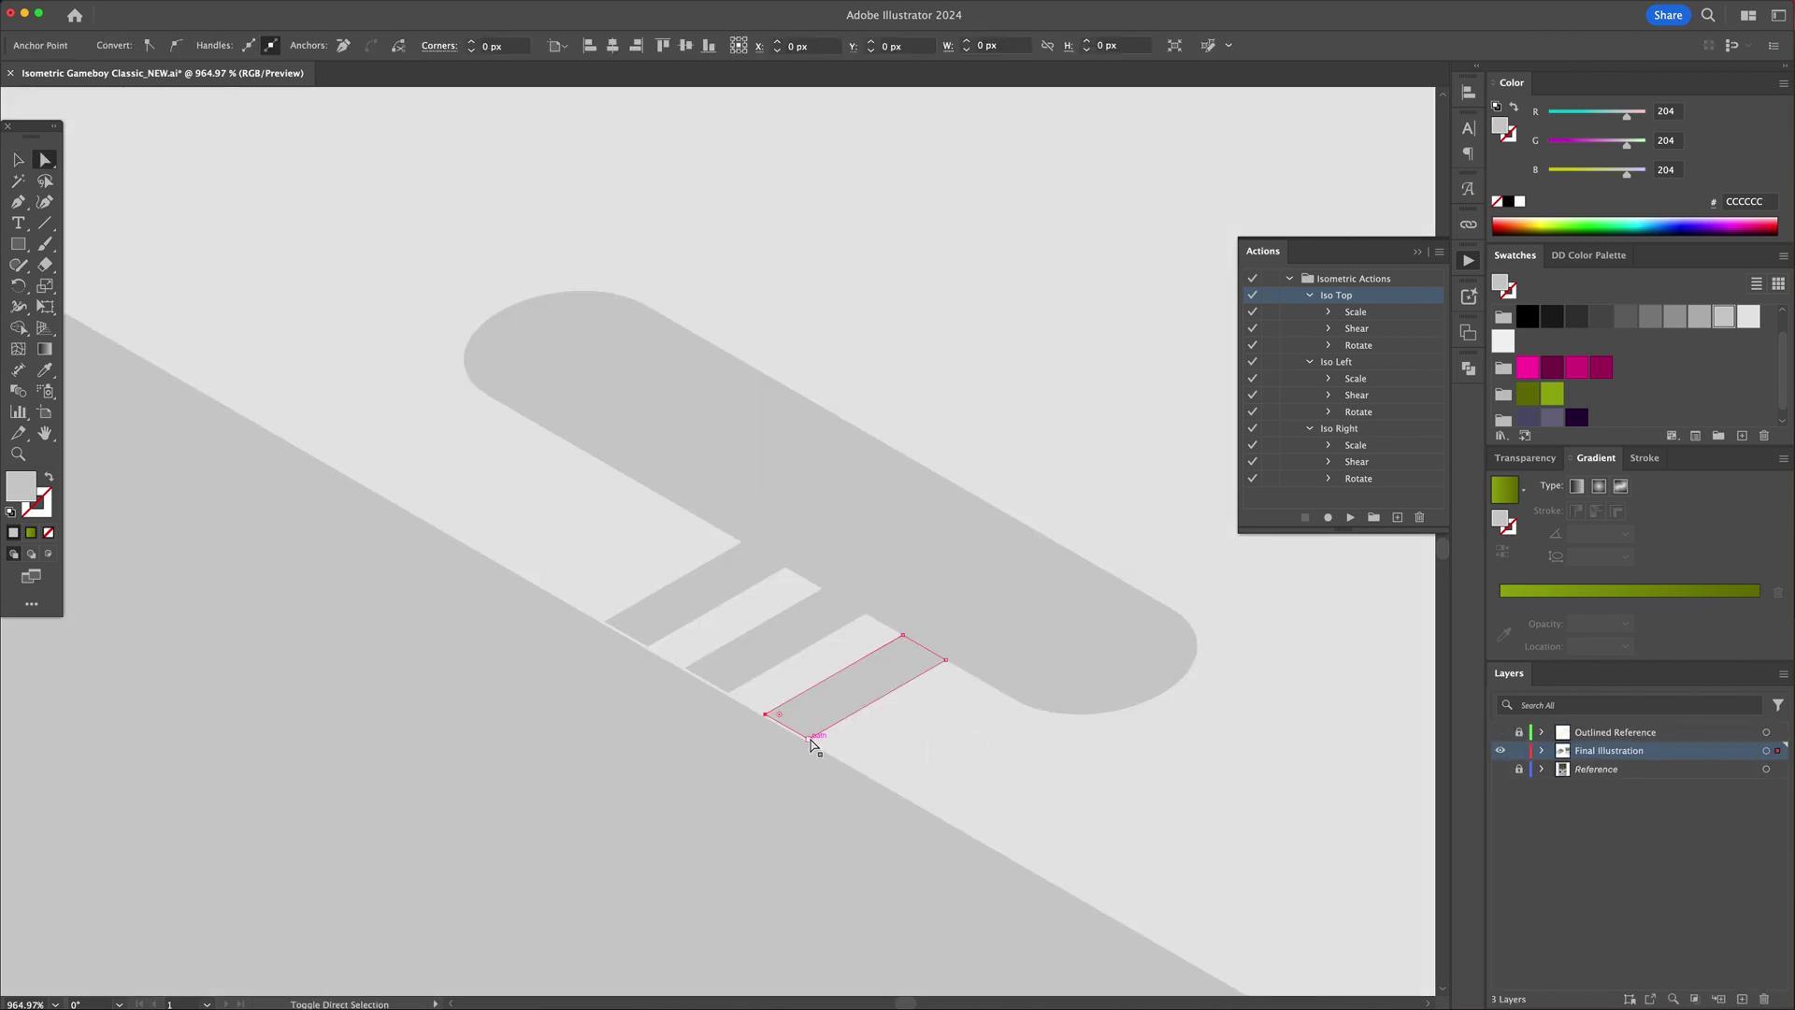
{"action": "key", "text": "Return"}
{"action": "key", "text": "Tab"}
{"action": "key", "text": "Tab"}
{"action": "type", "text": "0"}
{"action": "type", "text": "-150"}
{"action": "key", "text": "shift+Tab"}
{"action": "type", "text": "10"}
{"action": "key", "text": "Return"}
Step: Extend the front slot's other two bars past the edge with the same 10 px move at -150°
{"action": "left_click_drag", "start_coordinate": [670, 652], "coordinate": [728, 694]}
{"action": "key", "text": "Return"}
{"action": "key", "text": "Return"}
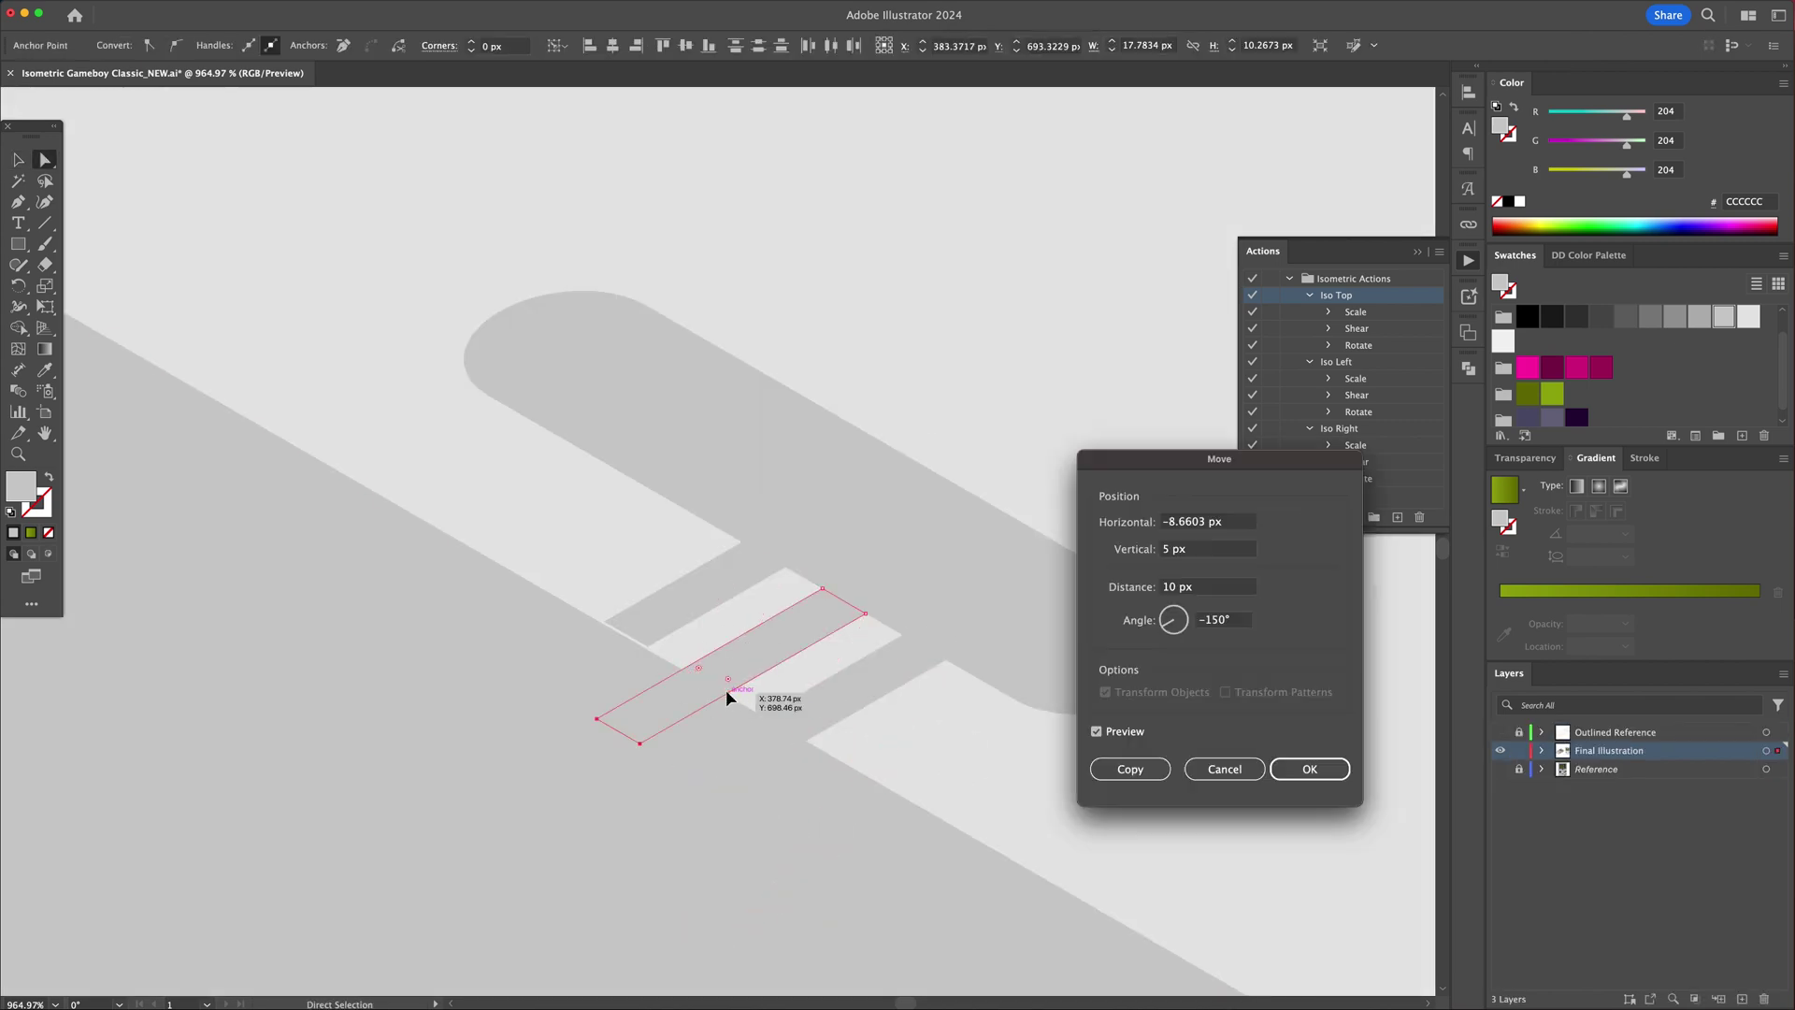
{"action": "left_click_drag", "start_coordinate": [595, 603], "coordinate": [661, 636]}
{"action": "key", "text": "Return"}
{"action": "key", "text": "Return"}
{"action": "key", "text": "v"}
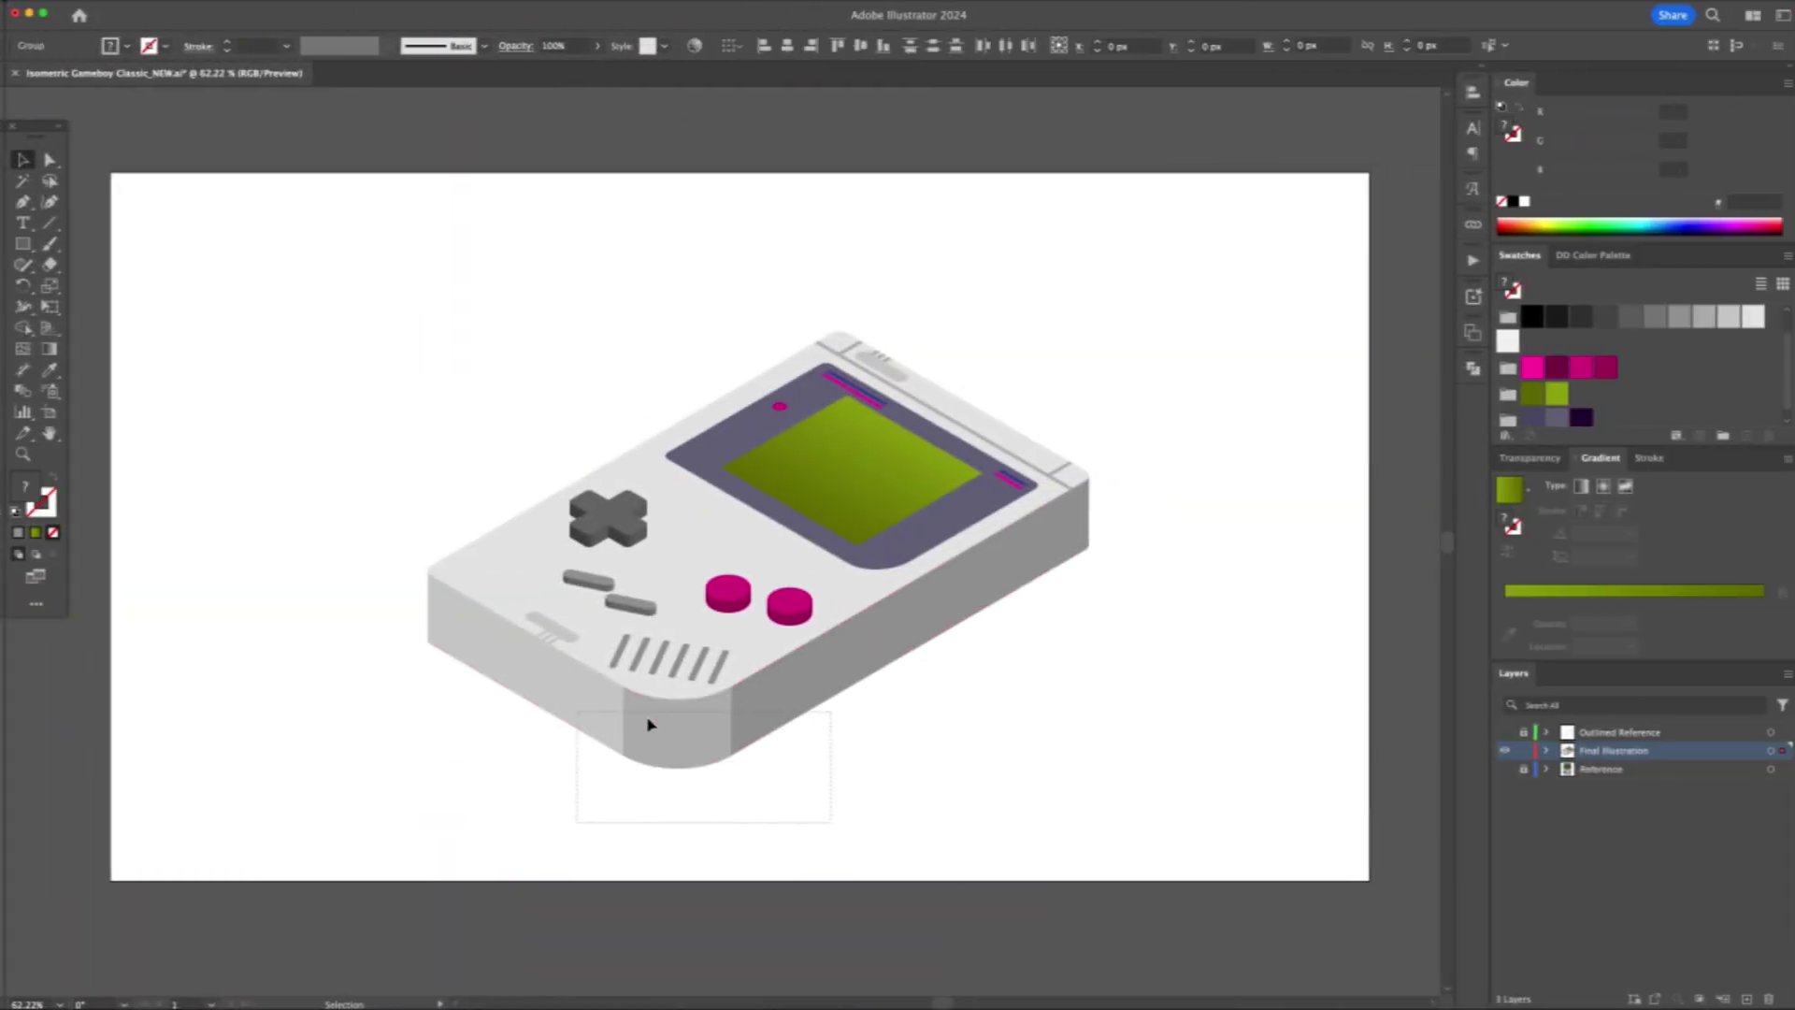
Step: Copy the console's three side faces below it and merge the copy into one unfilled, stroked shape
{"action": "mouse_move", "coordinate": [765, 724]}
{"action": "left_mouse_down"}
{"action": "mouse_move", "coordinate": [765, 806]}
{"action": "mouse_move", "coordinate": [543, 776]}
{"action": "left_mouse_up"}
{"action": "key", "text": "shift+m"}
{"action": "key", "text": "v"}
{"action": "key", "text": "shift+x"}
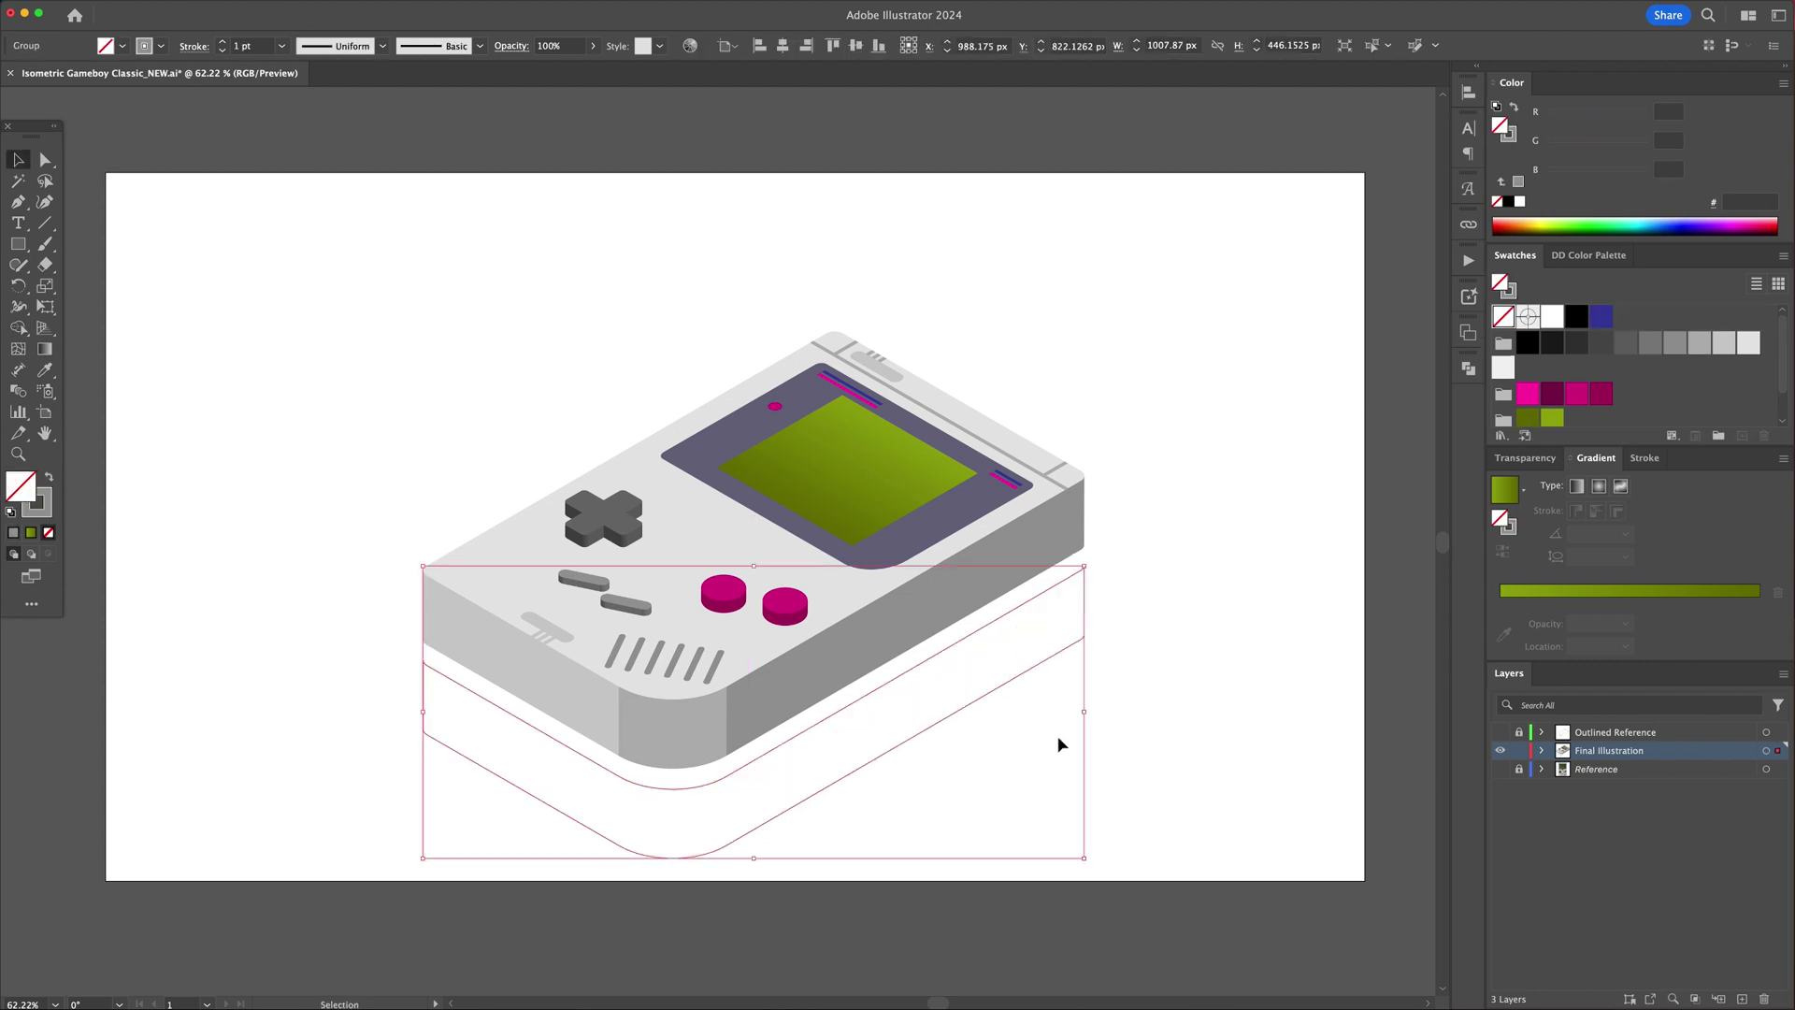
Step: Delete the upper contour of the stroked side shape, leaving only its lower curved line
{"action": "double_click", "coordinate": [898, 746]}
{"action": "key", "text": "a"}
{"action": "left_click_drag", "start_coordinate": [741, 757], "coordinate": [606, 802]}
{"action": "key", "text": "Delete"}
{"action": "key", "text": "Delete"}
{"action": "key", "text": "v"}
Step: Give the remaining contour line a 7 pt stroke and fit it, slightly overhanging, across the middle of the console's sides
{"action": "left_click", "coordinate": [919, 766]}
{"action": "double_click", "coordinate": [919, 766]}
{"action": "left_click_drag", "start_coordinate": [918, 736], "coordinate": [917, 695]}
{"action": "left_click", "coordinate": [1642, 458]}
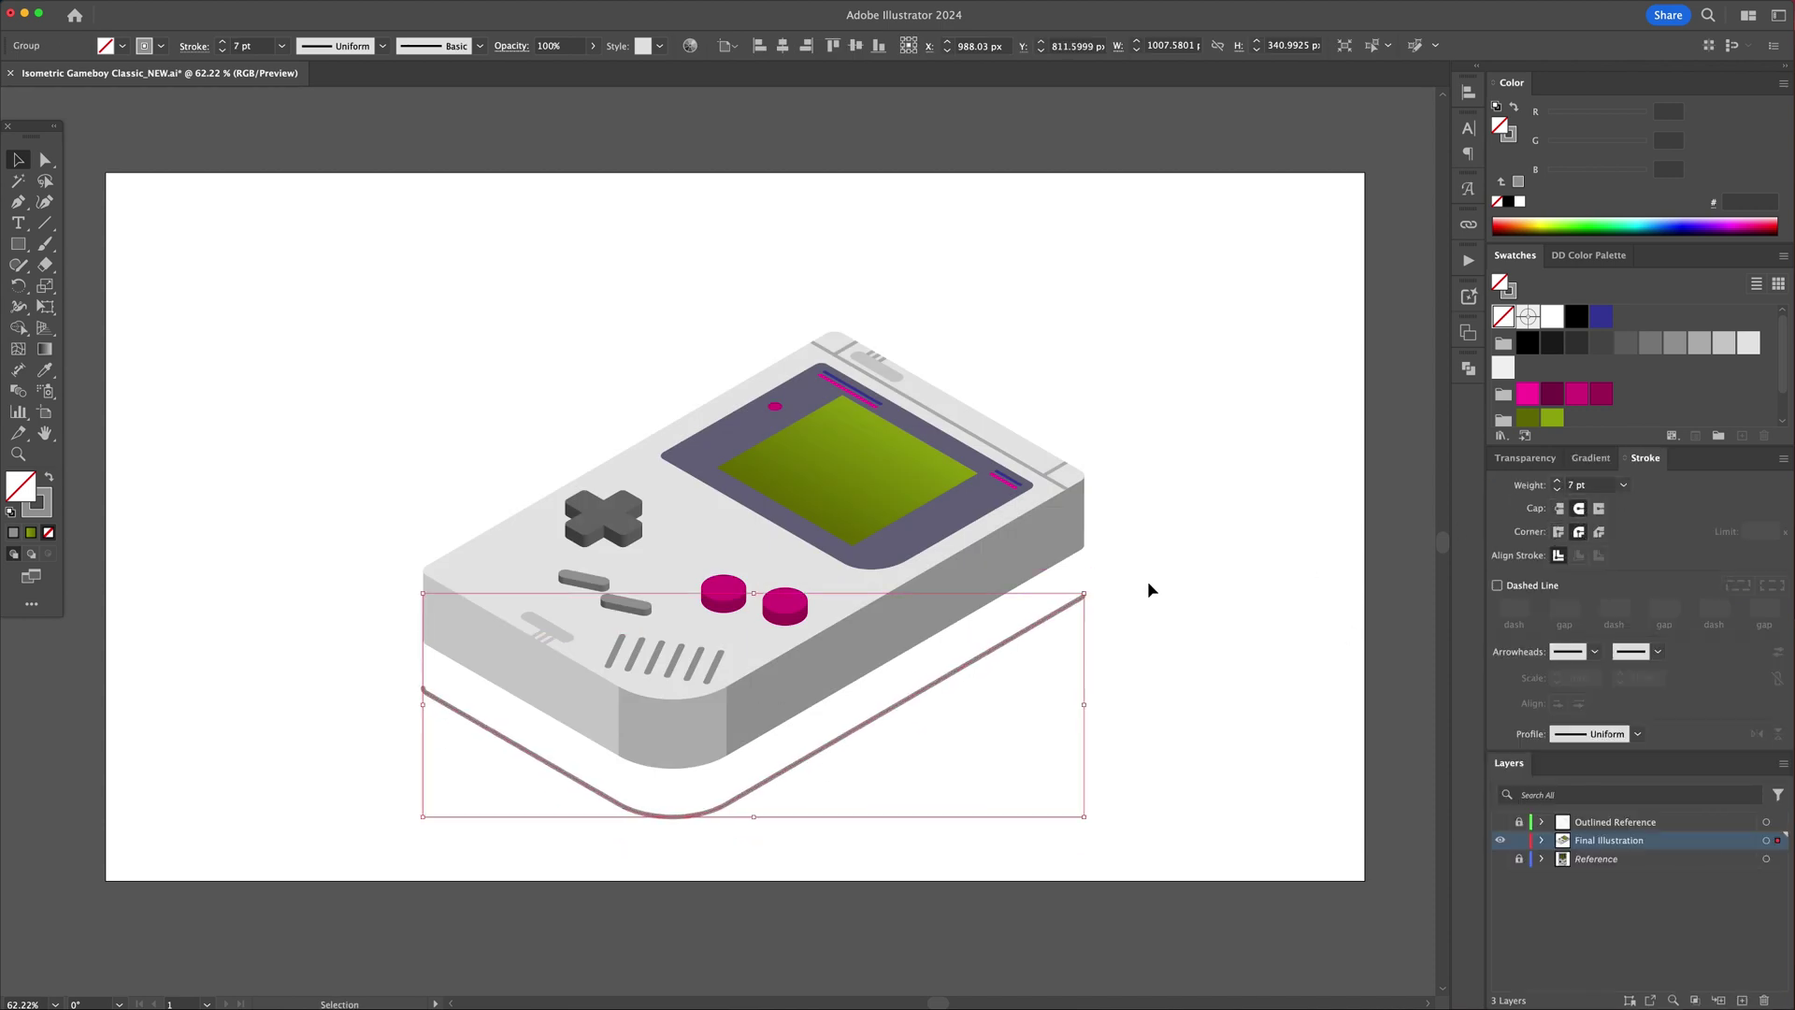
{"action": "left_click_drag", "start_coordinate": [1085, 593], "coordinate": [1098, 585]}
{"action": "left_click_drag", "start_coordinate": [1062, 611], "coordinate": [1062, 525]}
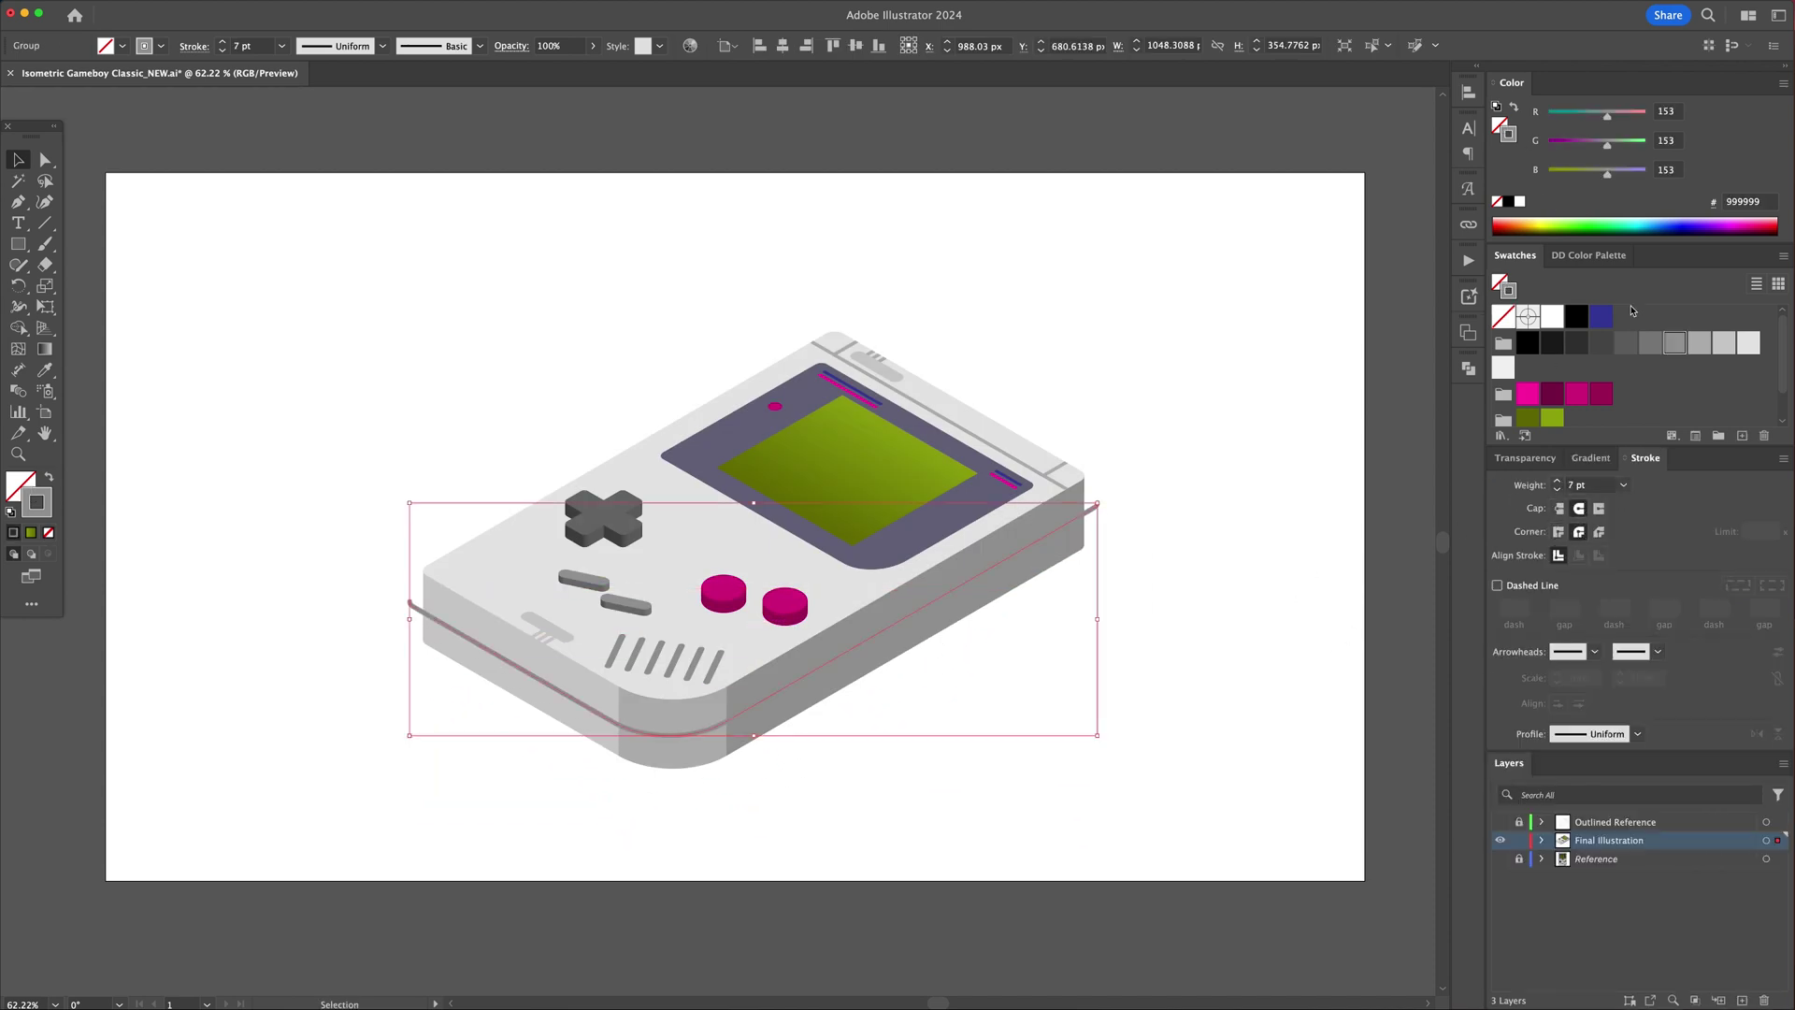
Step: Outline the stroke of the grey 808080 seam line and trim its overhanging ends against the side faces with the Shape Builder
{"action": "left_click", "coordinate": [169, 8]}
{"action": "mouse_move", "coordinate": [170, 375]}
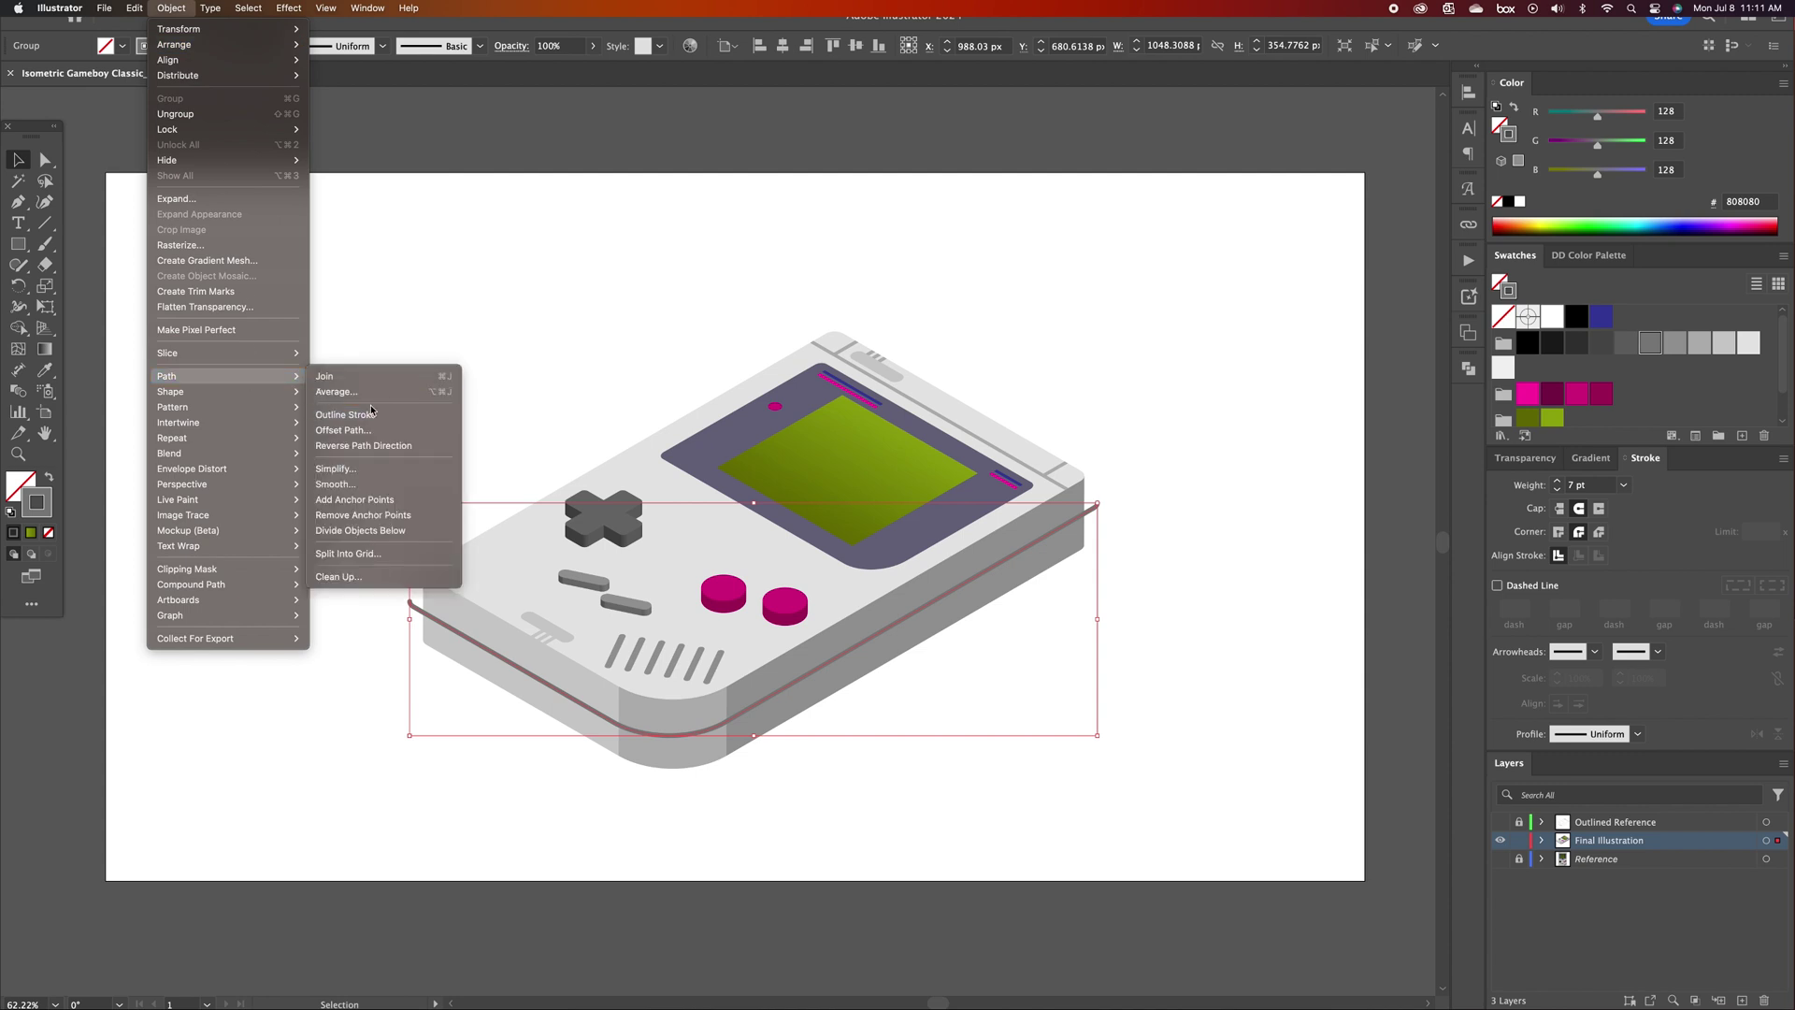
{"action": "left_click", "coordinate": [357, 414]}
{"action": "left_click", "coordinate": [571, 676], "text": "shift"}
{"action": "left_click", "coordinate": [825, 651], "text": "shift"}
{"action": "key", "text": "shift+m"}
{"action": "left_click", "coordinate": [1095, 507], "text": "alt"}
{"action": "left_click", "coordinate": [414, 606], "text": "alt"}
{"action": "key", "text": "v"}
{"action": "left_click", "coordinate": [888, 788]}
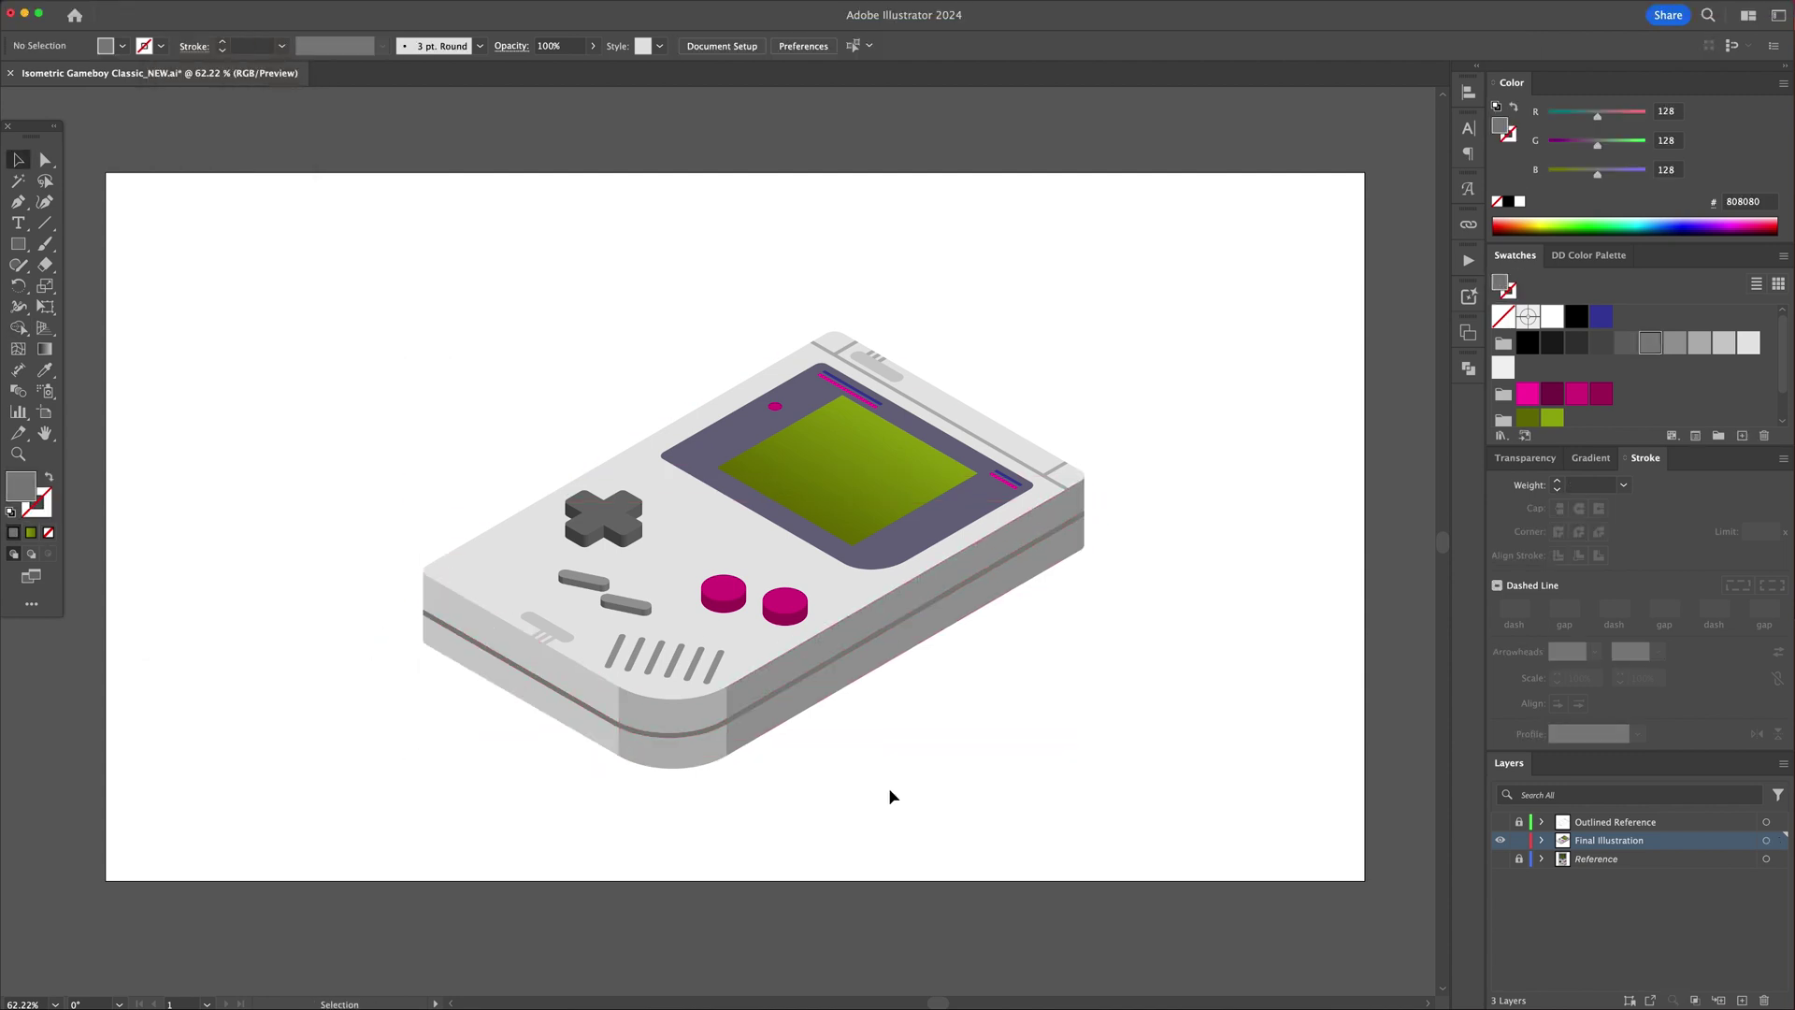
Step: Draw a narrow grey vertical bar, transform it with the Iso Right action and place it below the seam on the right side
{"action": "scroll", "coordinate": [899, 684], "scroll_direction": "up", "scroll_amount": 5}
{"action": "key", "text": "m"}
{"action": "key", "text": "v"}
{"action": "mouse_move", "coordinate": [762, 665]}
{"action": "left_mouse_down"}
{"action": "mouse_move", "coordinate": [786, 775]}
{"action": "mouse_move", "coordinate": [731, 723]}
{"action": "left_mouse_up"}
{"action": "left_click", "coordinate": [1469, 261]}
{"action": "left_click", "coordinate": [1350, 517]}
{"action": "left_click", "coordinate": [864, 739]}
Step: Copy the bar 25 px at 30° and repeat the copy nine times along the console's right side
{"action": "key", "text": "Return"}
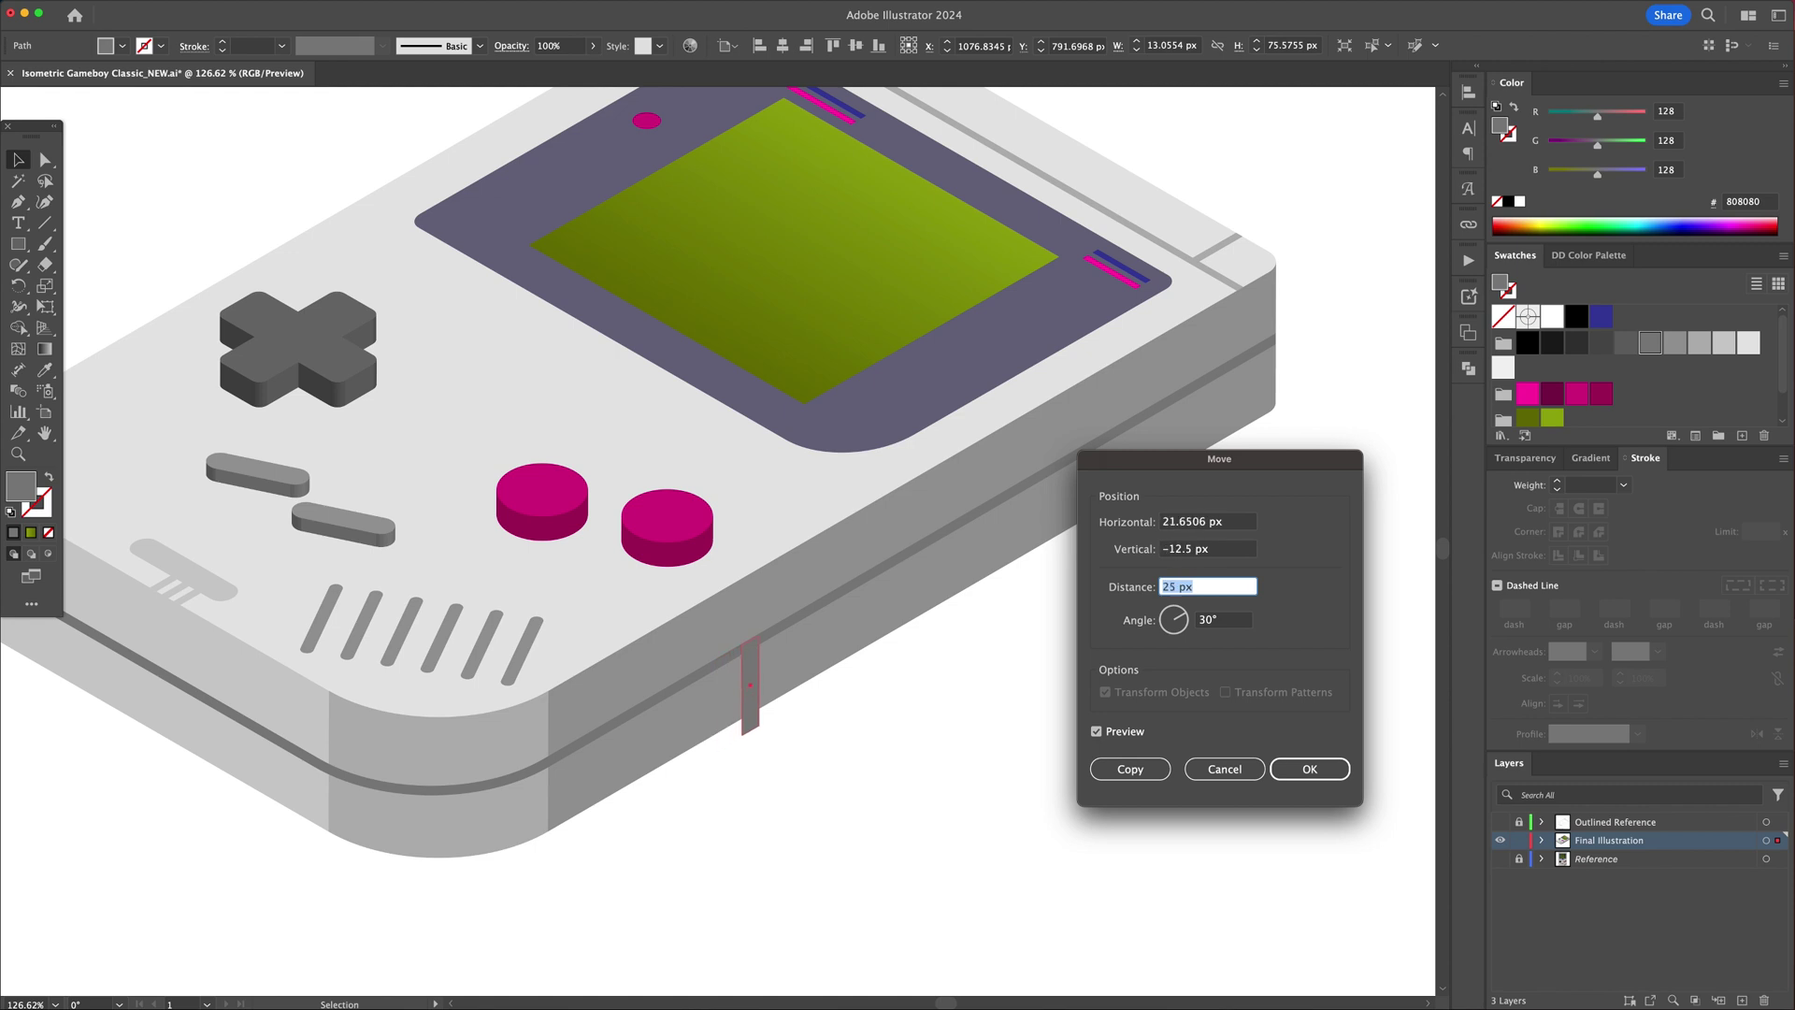
{"action": "left_click", "coordinate": [1130, 768]}
{"action": "key", "text": "super+d"}
{"action": "key", "text": "super+d"}
{"action": "key", "text": "super+d"}
{"action": "key", "text": "super+d"}
{"action": "key", "text": "super+d"}
{"action": "key", "text": "super+d"}
{"action": "key", "text": "super+d"}
{"action": "key", "text": "super+d"}
{"action": "key", "text": "super+d"}
Step: Select the grey bars with the right side face and remove their parts overhanging the lower edge with the Shape Builder
{"action": "left_click", "coordinate": [723, 733]}
{"action": "left_click", "coordinate": [755, 719], "text": "shift"}
{"action": "left_click", "coordinate": [781, 703], "text": "shift"}
{"action": "left_click", "coordinate": [809, 687], "text": "shift"}
{"action": "left_click", "coordinate": [838, 670], "text": "shift"}
{"action": "left_click", "coordinate": [867, 654], "text": "shift"}
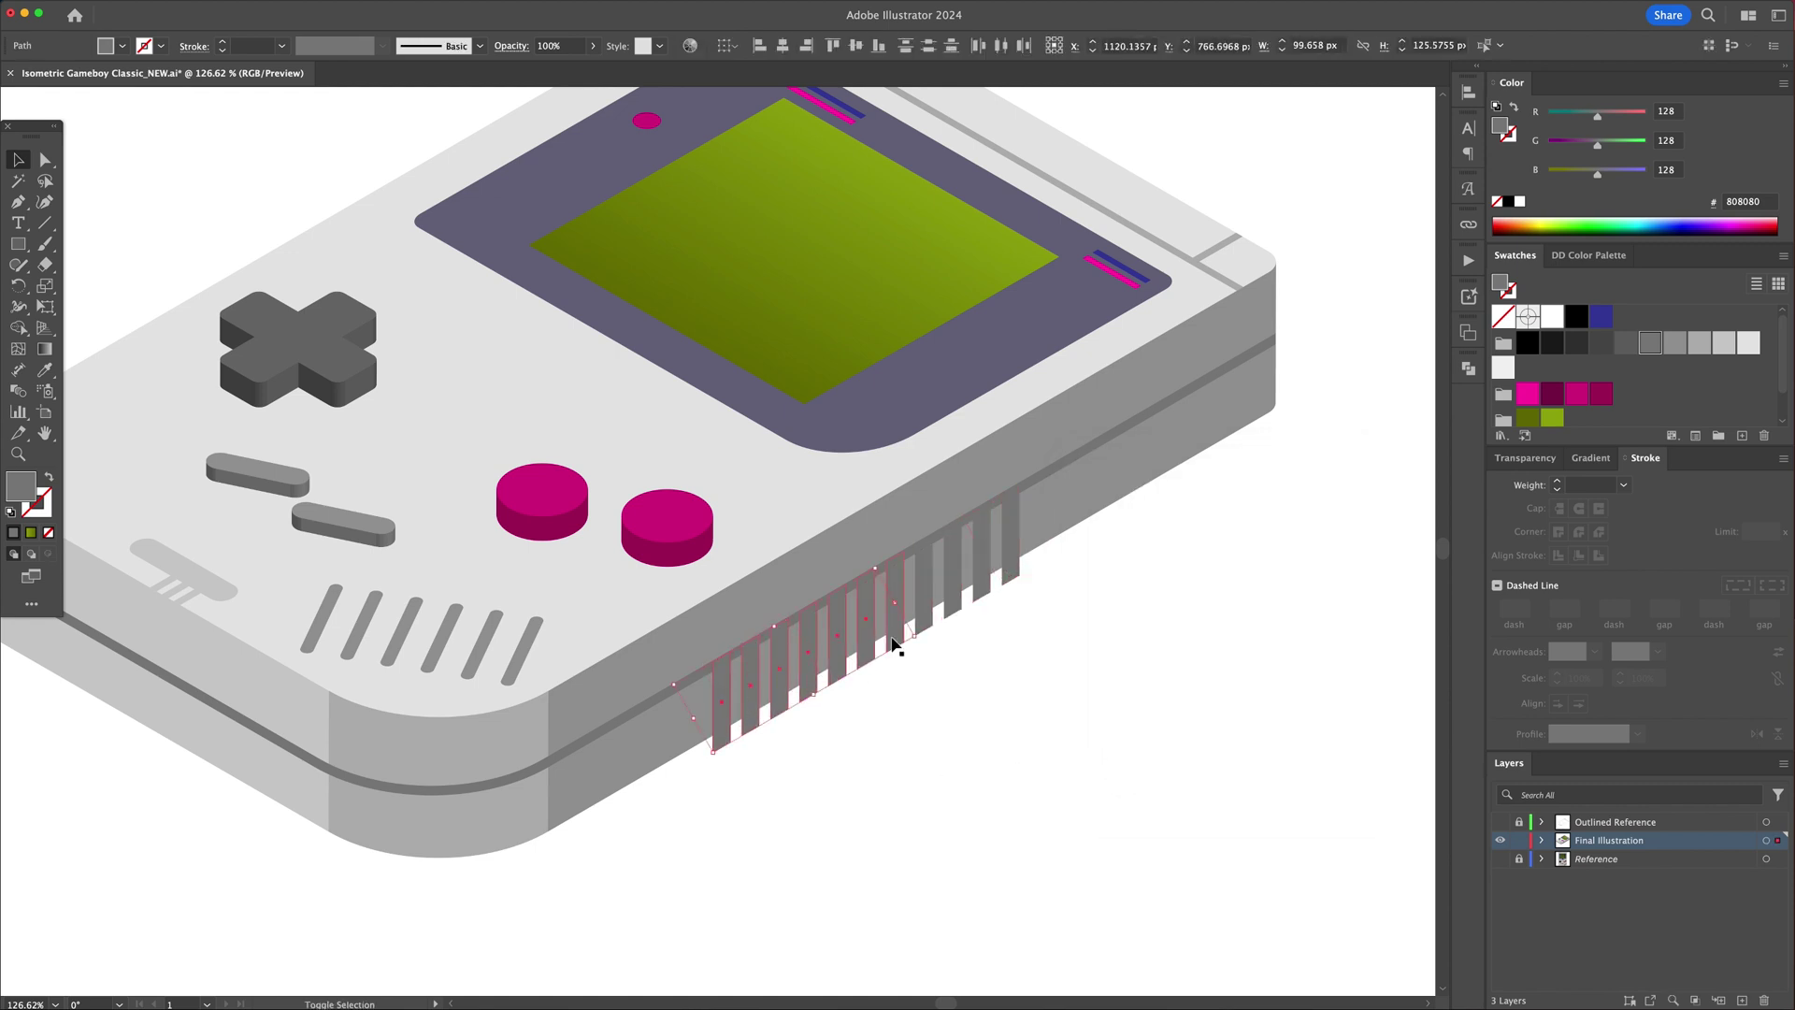
{"action": "left_click", "coordinate": [1031, 550], "text": "shift"}
{"action": "key", "text": "shift+m"}
{"action": "left_click_drag", "start_coordinate": [1016, 569], "coordinate": [721, 746]}
{"action": "key", "text": "super+shift+a"}
Step: Draw a dark grey 4D4D4D rounded port rectangle and run the Iso Right action on it for the console's right side
{"action": "key", "text": "m"}
{"action": "left_click_drag", "start_coordinate": [814, 593], "coordinate": [936, 664]}
{"action": "left_click", "coordinate": [1578, 346]}
{"action": "left_click", "coordinate": [1602, 347]}
{"action": "key", "text": "a"}
{"action": "key", "text": "v"}
{"action": "mouse_move", "coordinate": [925, 603]}
{"action": "left_mouse_down"}
{"action": "mouse_move", "coordinate": [814, 579]}
{"action": "mouse_move", "coordinate": [921, 505]}
{"action": "left_mouse_up"}
{"action": "left_click", "coordinate": [1468, 261]}
{"action": "left_click", "coordinate": [1353, 517]}
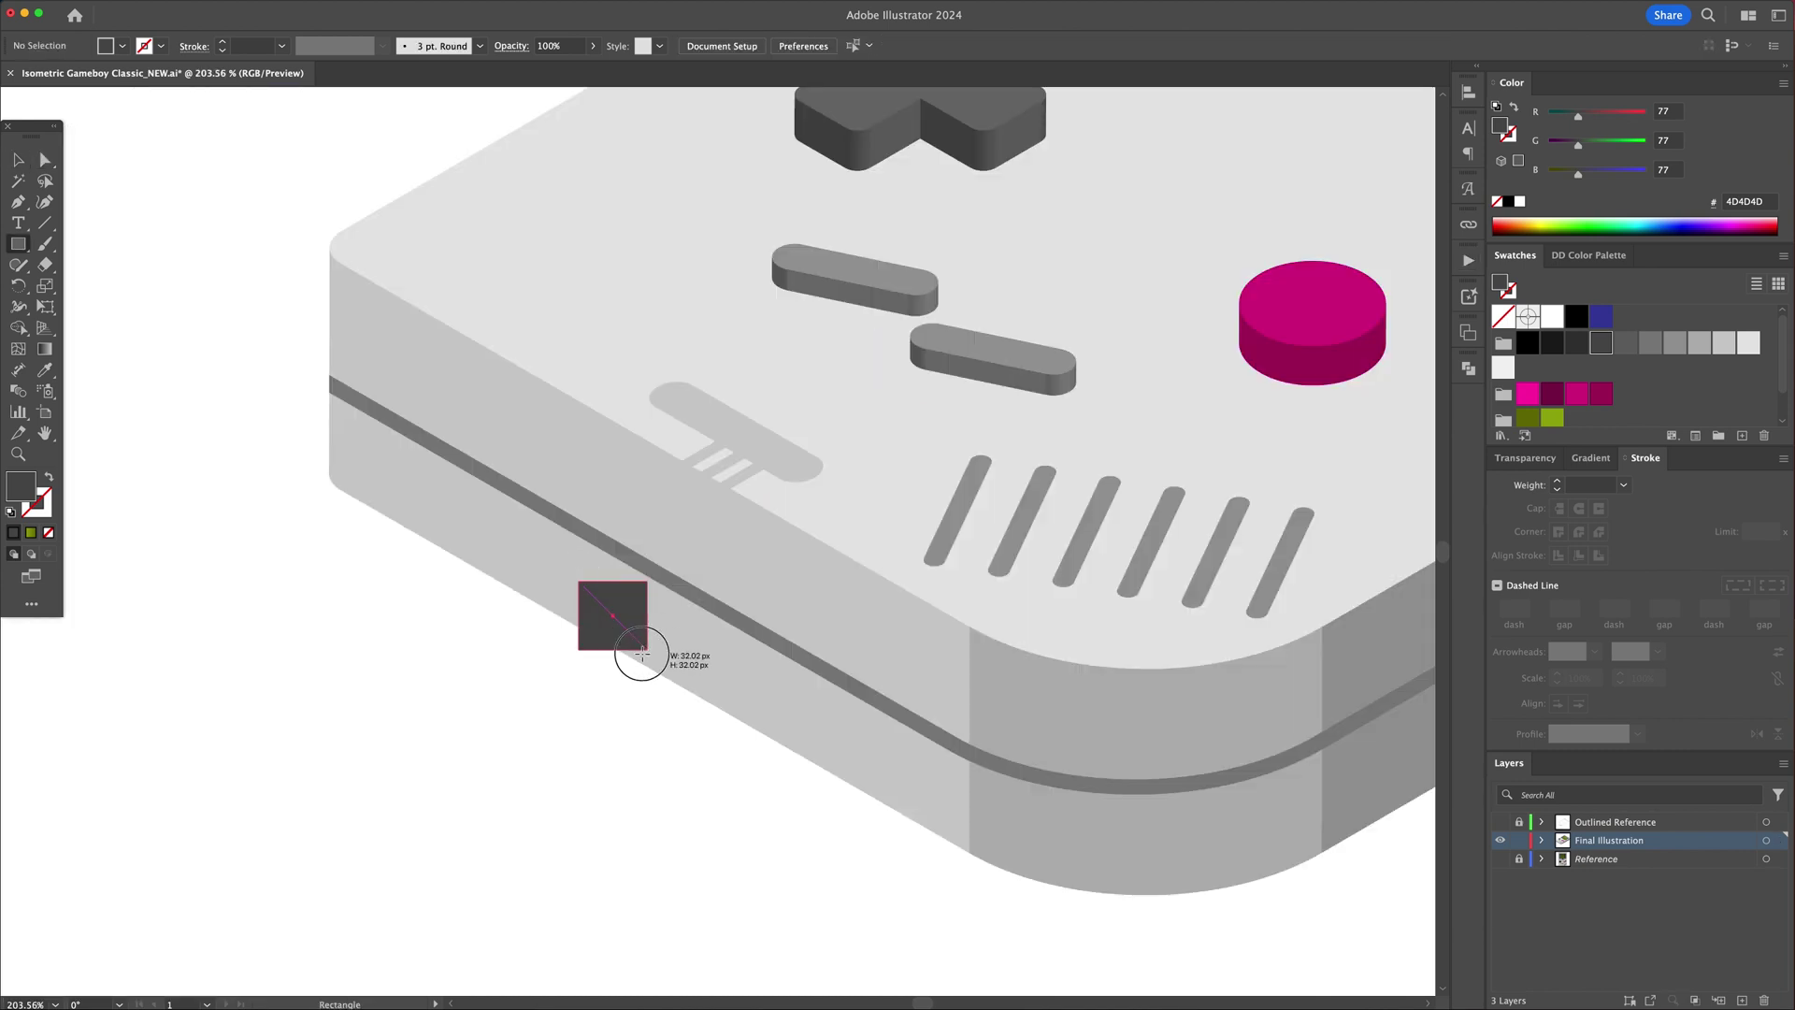
Step: Round corners of the dark square, about 32 px wide, on the left side and run the Iso Left action on it
{"action": "key", "text": "a"}
{"action": "mouse_move", "coordinate": [642, 641]}
{"action": "left_mouse_down"}
{"action": "mouse_move", "coordinate": [661, 663]}
{"action": "mouse_move", "coordinate": [637, 609]}
{"action": "mouse_move", "coordinate": [619, 612]}
{"action": "mouse_move", "coordinate": [656, 568]}
{"action": "mouse_move", "coordinate": [689, 633]}
{"action": "mouse_move", "coordinate": [524, 634]}
{"action": "left_mouse_up"}
{"action": "key", "text": "v"}
{"action": "left_click", "coordinate": [618, 621]}
{"action": "left_click", "coordinate": [1468, 260]}
{"action": "left_click", "coordinate": [1354, 359]}
{"action": "left_click", "coordinate": [1351, 517]}
{"action": "key", "text": "a"}
{"action": "key", "text": "super+shift+a"}
{"action": "key", "text": "z"}
{"action": "left_click_drag", "start_coordinate": [1206, 281], "coordinate": [938, 419]}
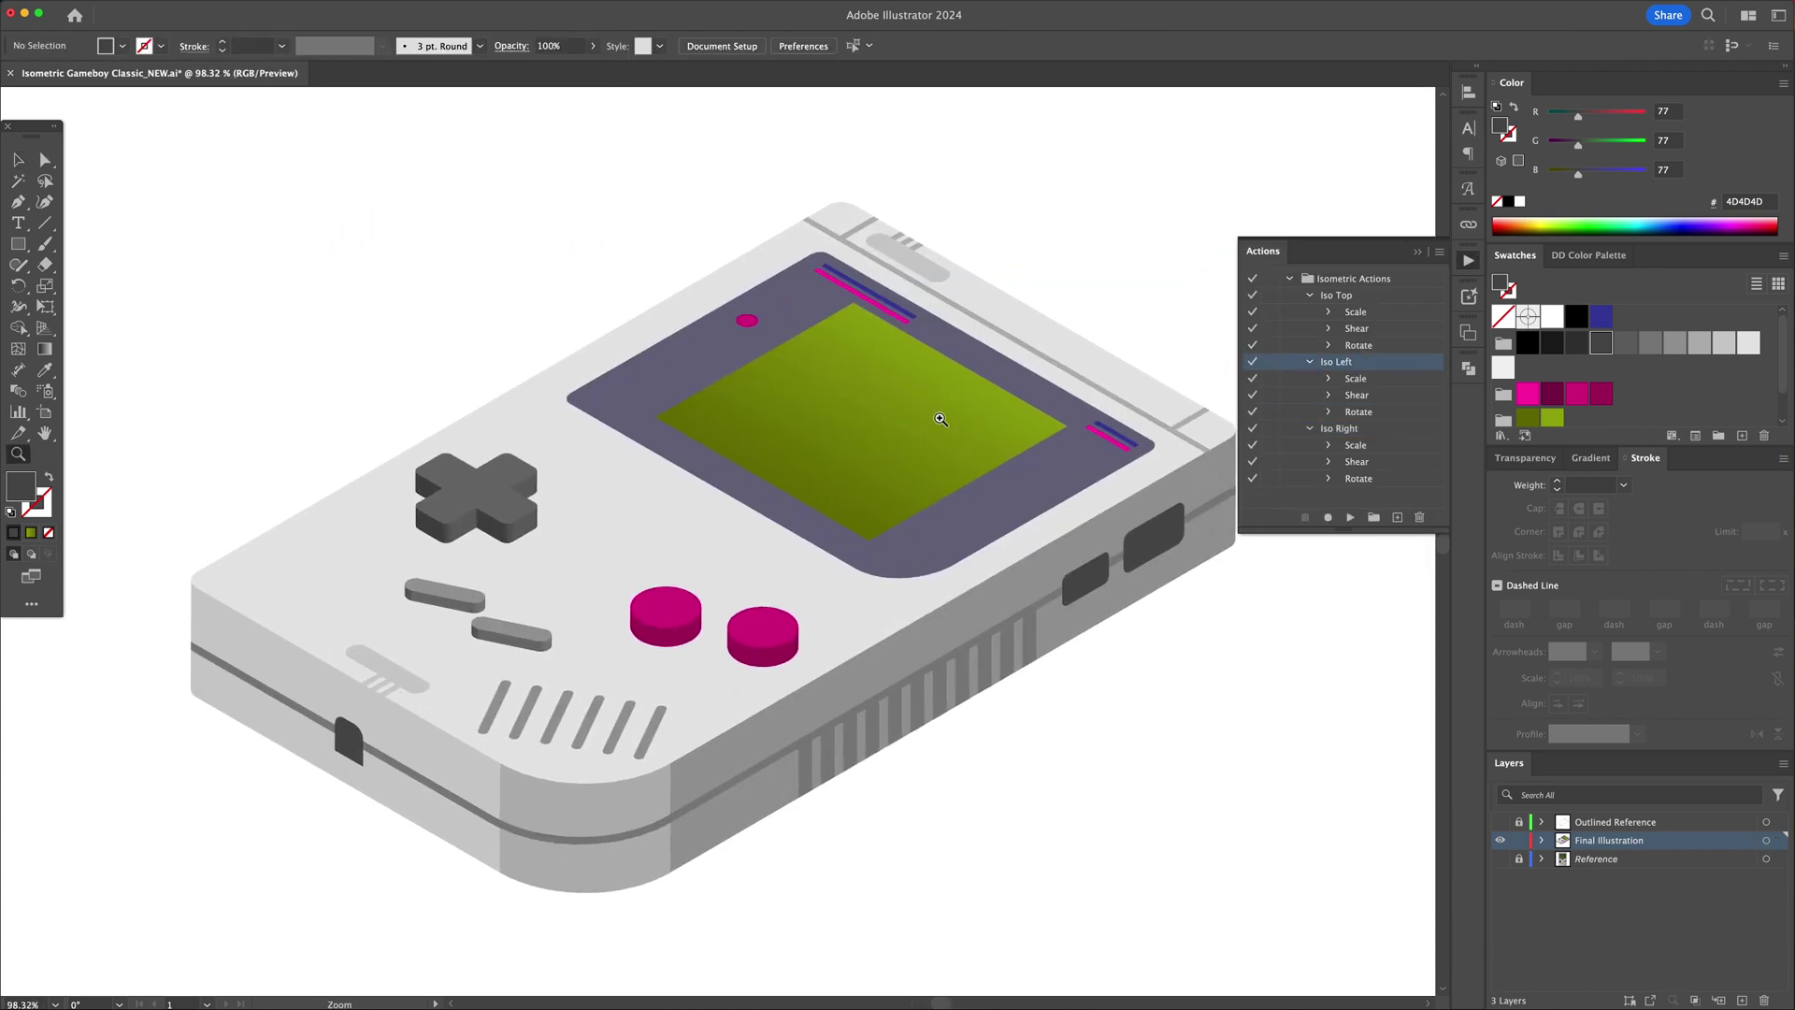
{"action": "left_click", "coordinate": [1417, 250]}
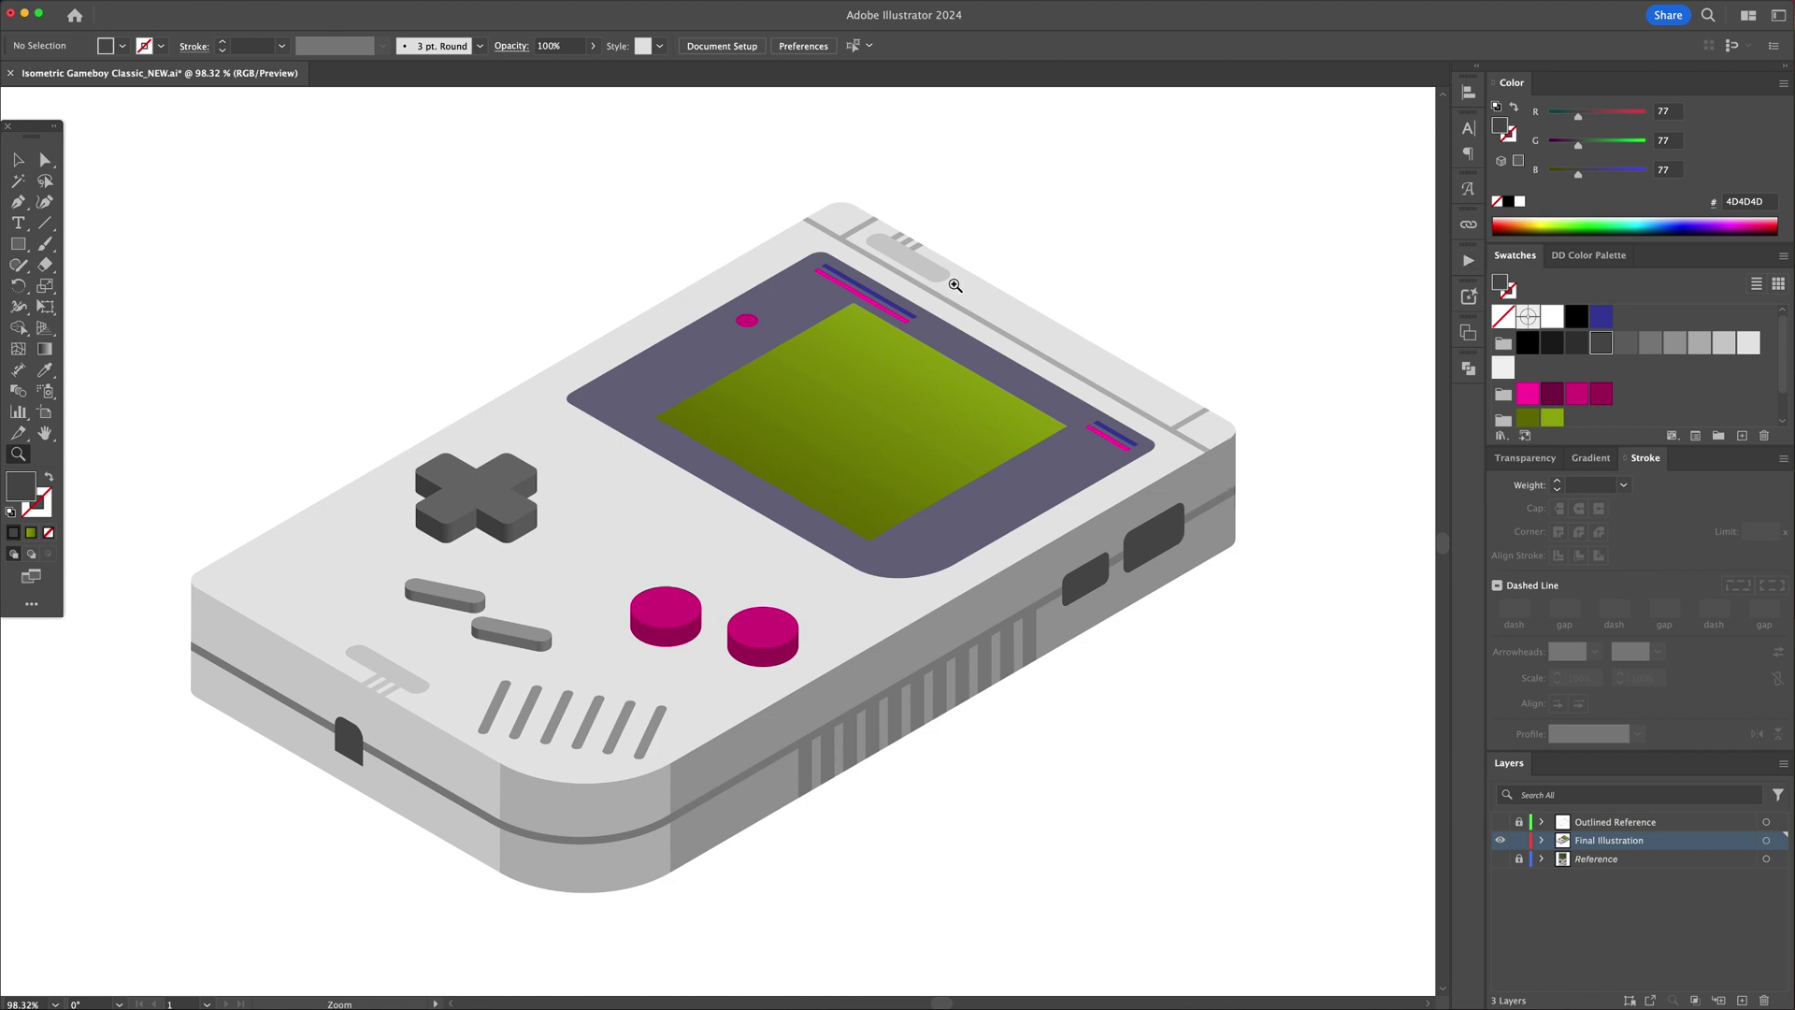
Step: Copy the green screen, paste it in front twice and nudge the frontmost copy down
{"action": "left_click_drag", "start_coordinate": [925, 312], "coordinate": [1038, 314]}
{"action": "key", "text": "v"}
{"action": "left_click", "coordinate": [767, 374]}
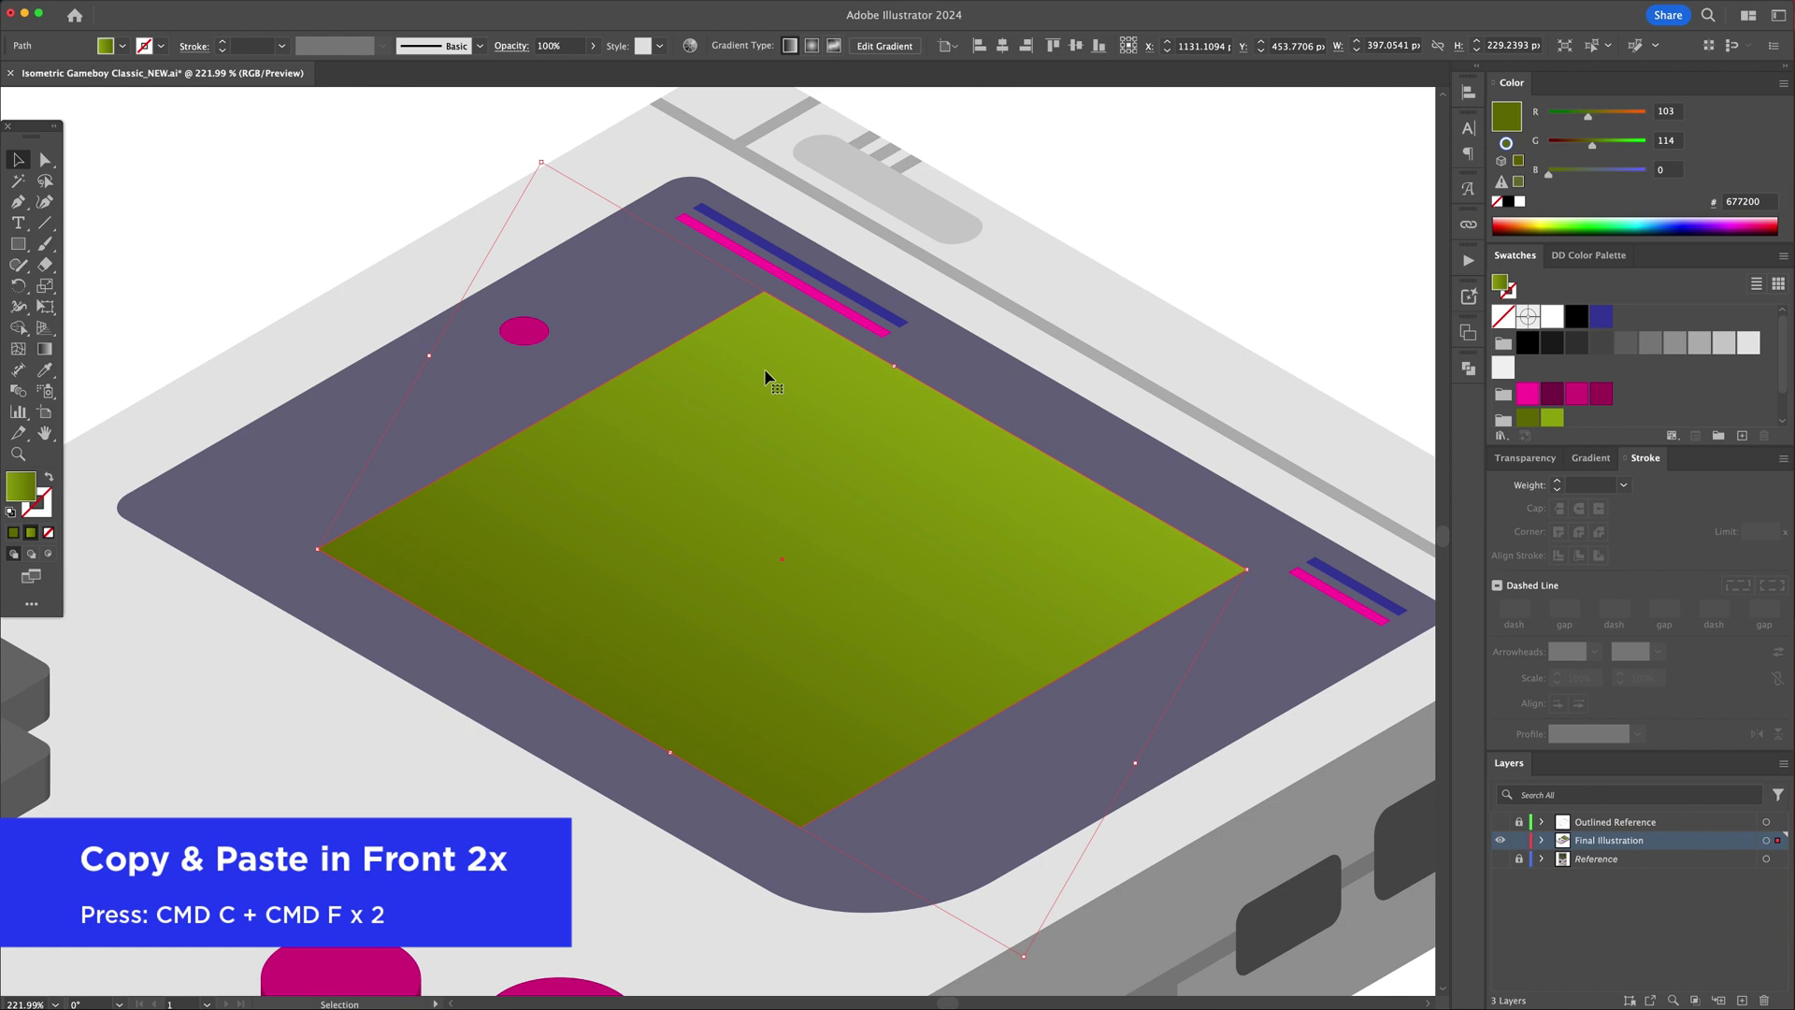
{"action": "key", "text": "super+f"}
{"action": "key", "text": "super+f"}
{"action": "key", "text": "super+c"}
{"action": "key", "text": "super+f"}
{"action": "key", "text": "super+f"}
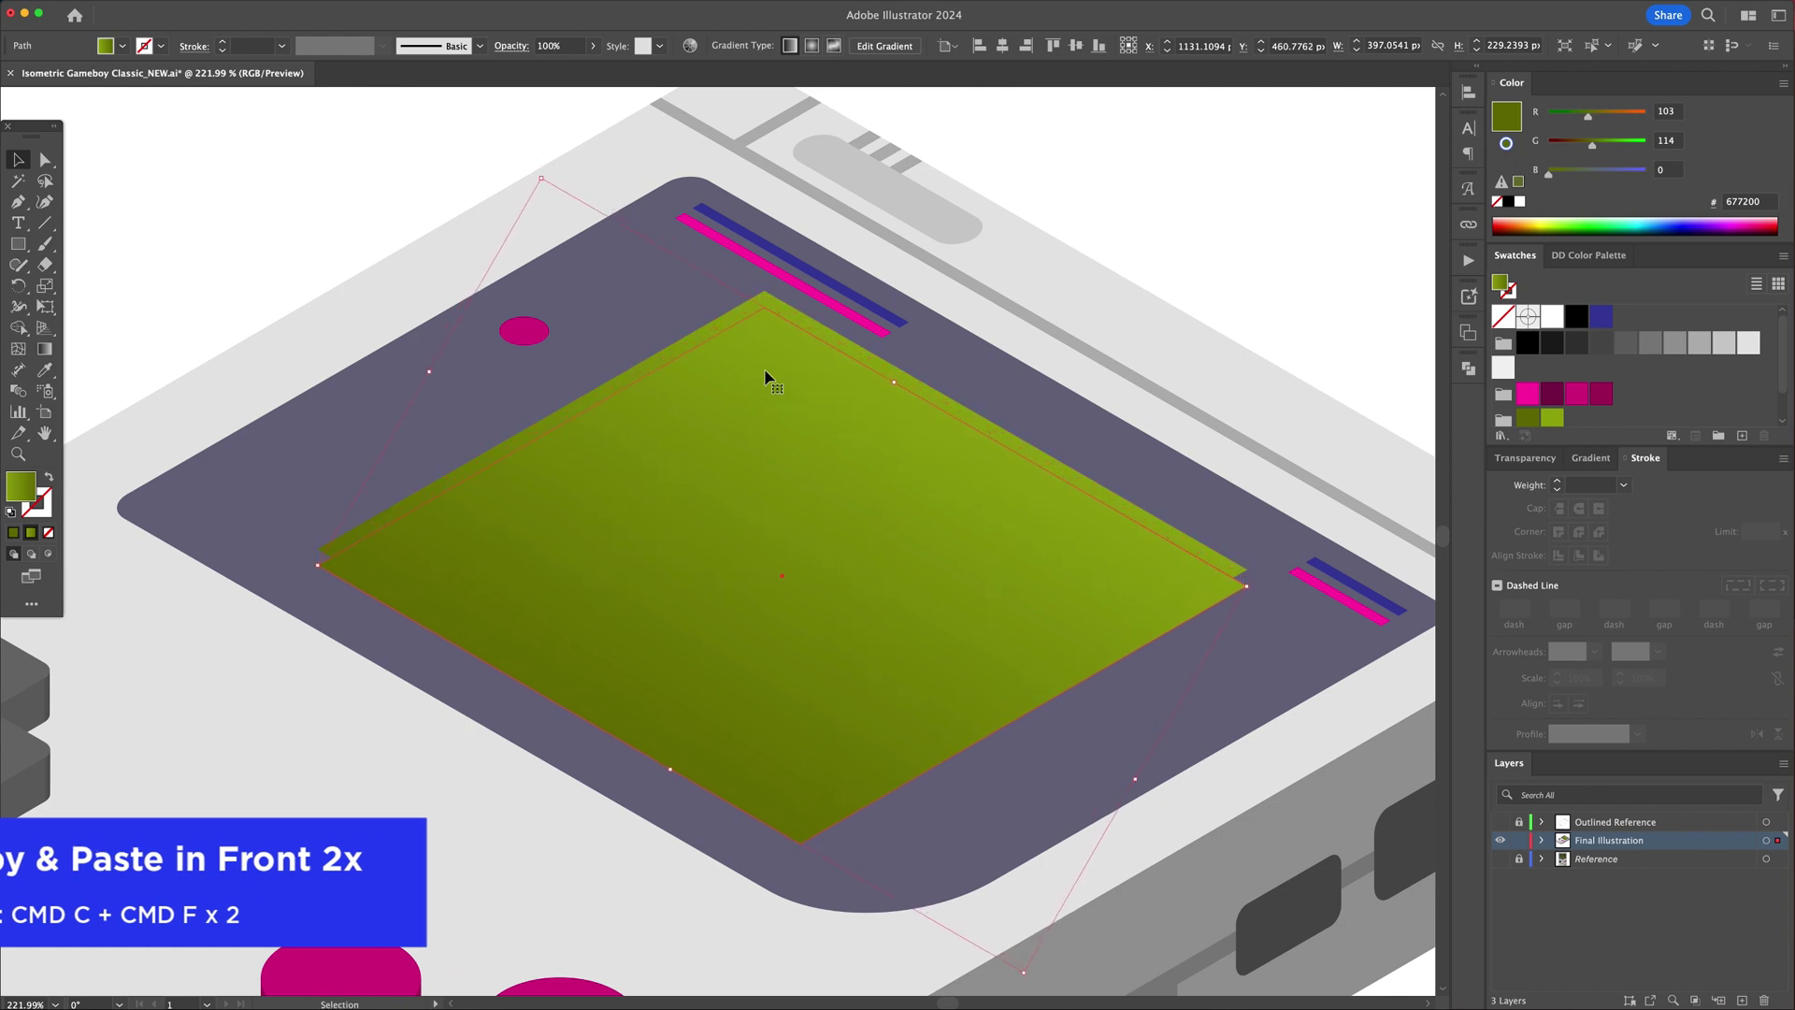
Step: Remove the overhanging part of the green screen copies with the Shape Builder, leaving a strip along the upper edges
{"action": "key", "text": "shift+m"}
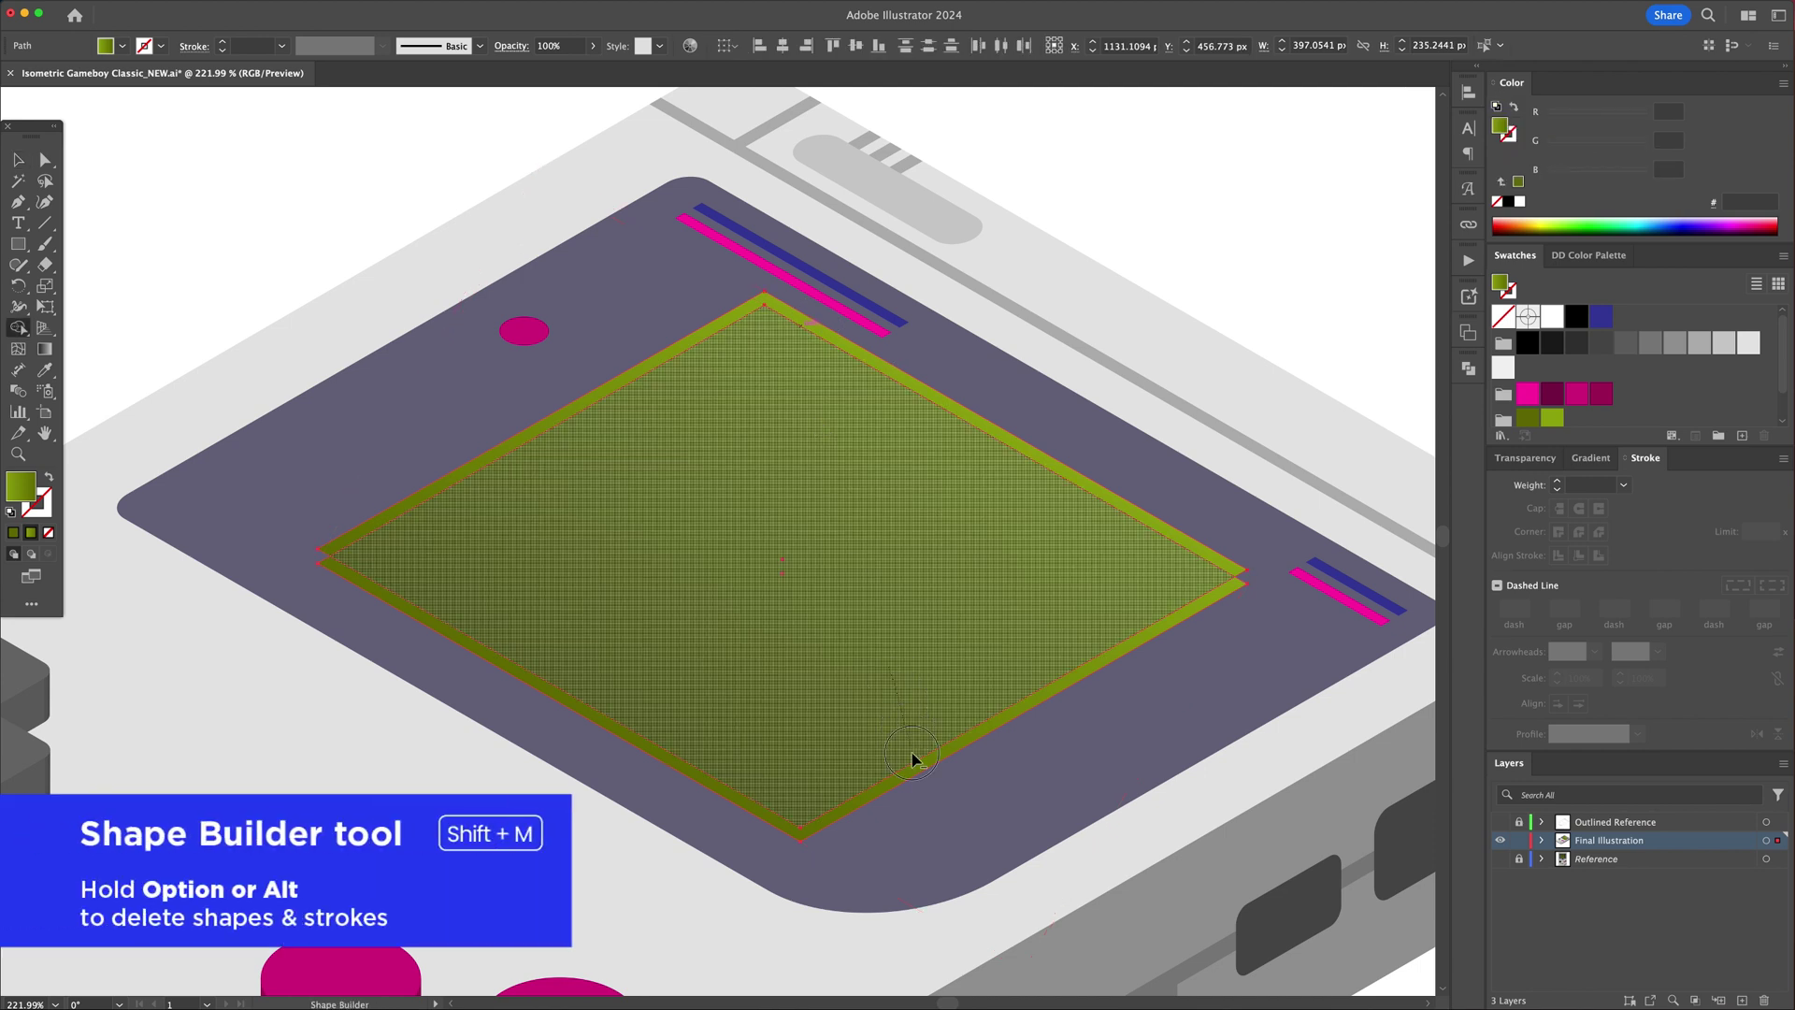
{"action": "left_click_drag", "start_coordinate": [911, 756], "coordinate": [912, 793]}
{"action": "key", "text": "v"}
{"action": "left_click", "coordinate": [1250, 165]}
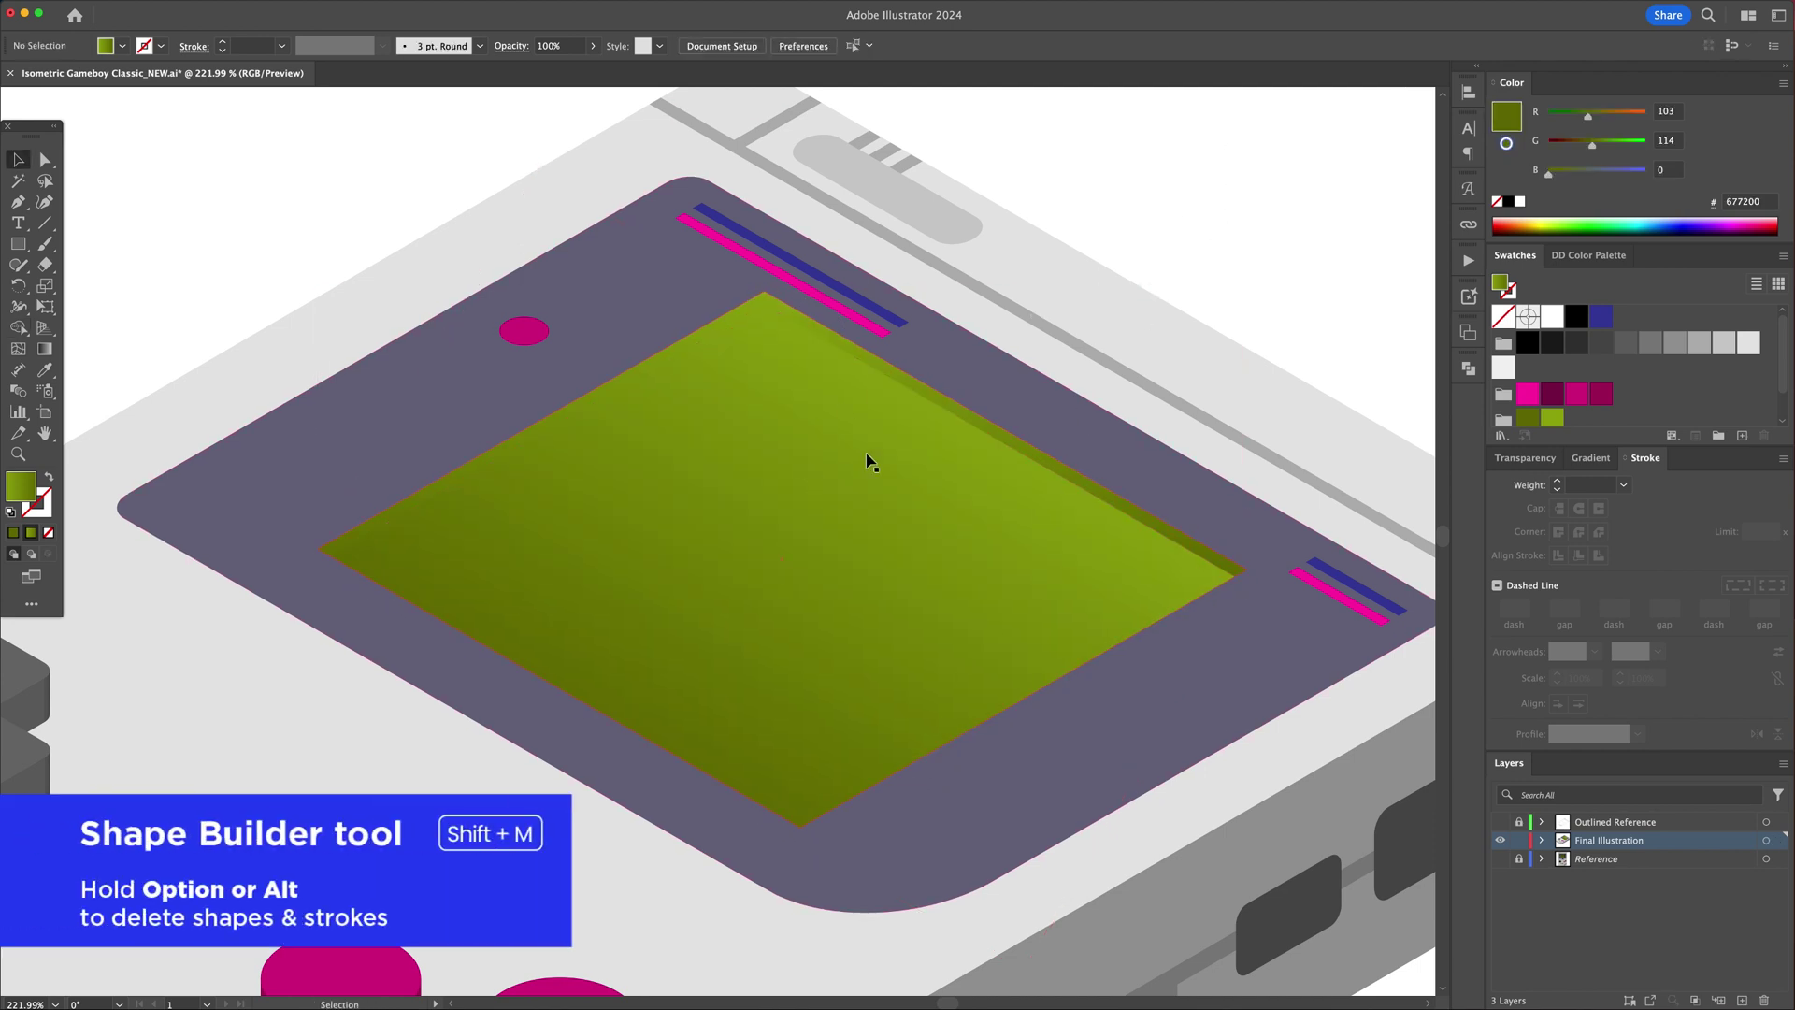
Step: Redraw the gradient across the strip along the green screen's upper edges so that it forms a darker inner shadow
{"action": "left_click", "coordinate": [917, 398]}
{"action": "key", "text": "g"}
{"action": "mouse_move", "coordinate": [488, 418]}
{"action": "left_mouse_down"}
{"action": "mouse_move", "coordinate": [838, 411]}
{"action": "mouse_move", "coordinate": [682, 418]}
{"action": "left_mouse_up"}
{"action": "left_click_drag", "start_coordinate": [1106, 426], "coordinate": [495, 469]}
{"action": "key", "text": "v"}
Step: Split the purple screen frame and its lowered copy with the Shape Builder into a thin strip along the upper edges
{"action": "left_click", "coordinate": [673, 271]}
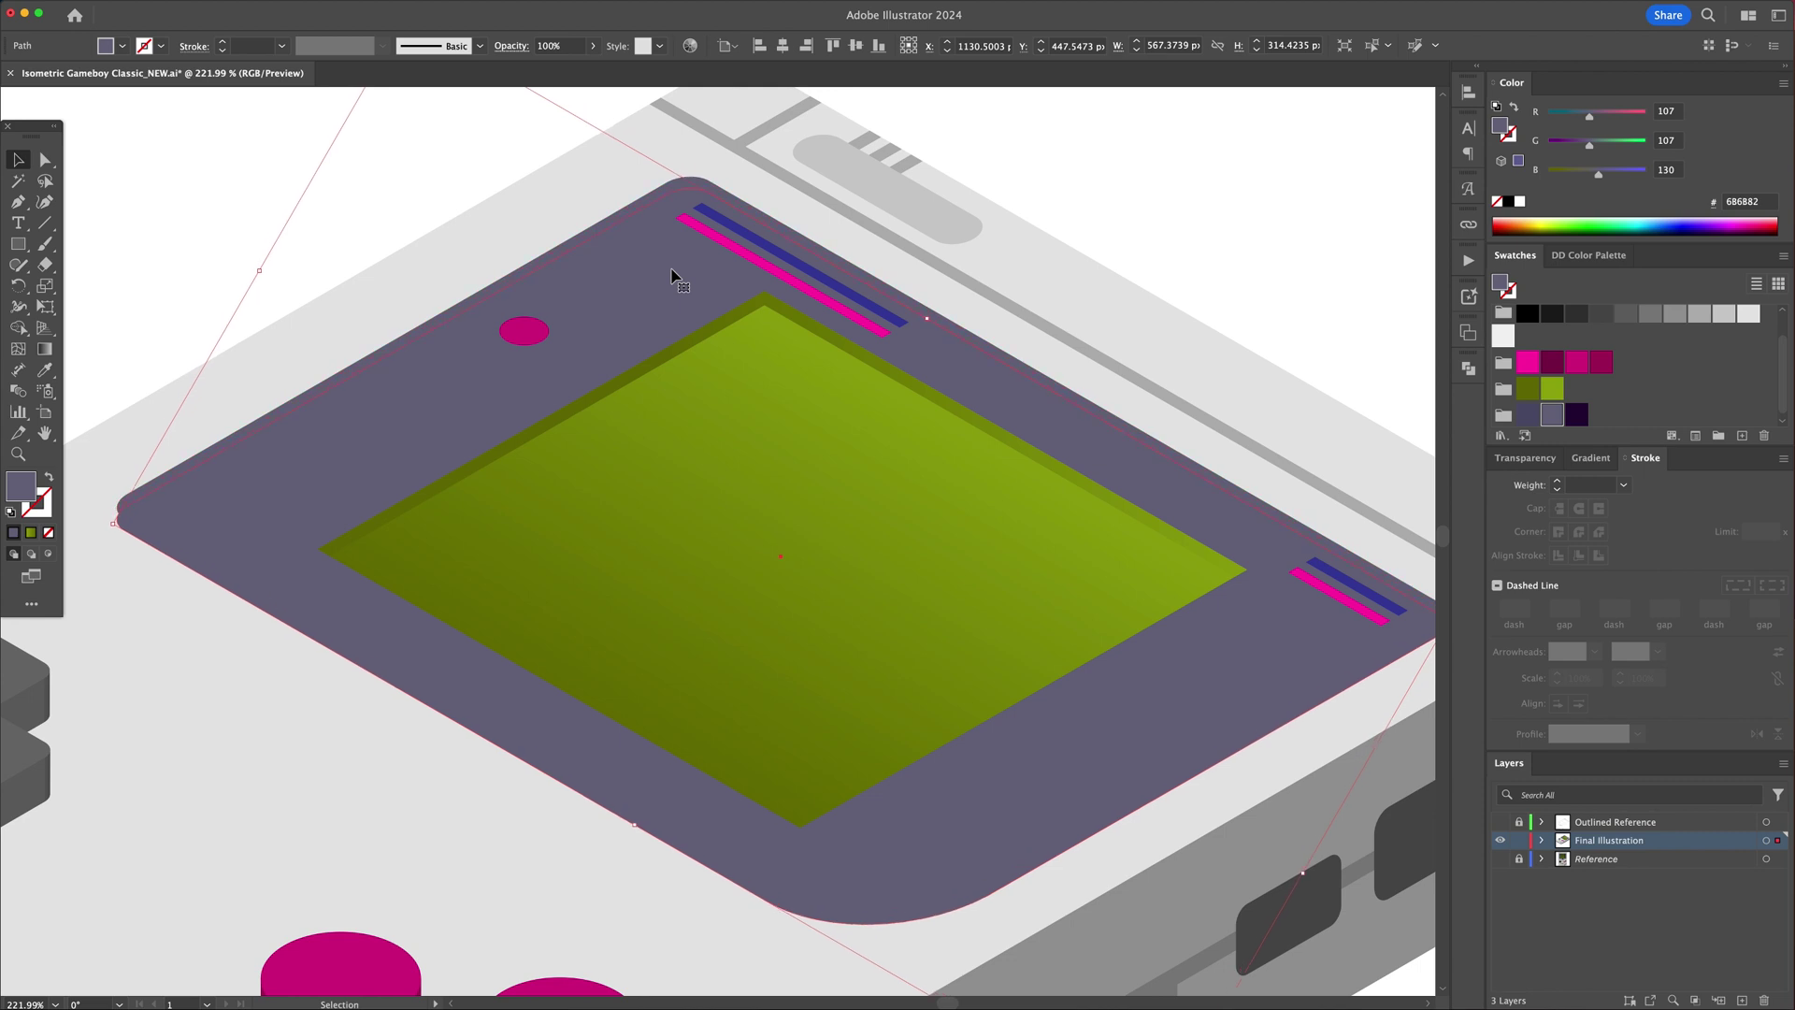
{"action": "left_click", "coordinate": [682, 186], "text": "shift"}
{"action": "key", "text": "shift+m"}
{"action": "left_click_drag", "start_coordinate": [805, 668], "coordinate": [801, 917]}
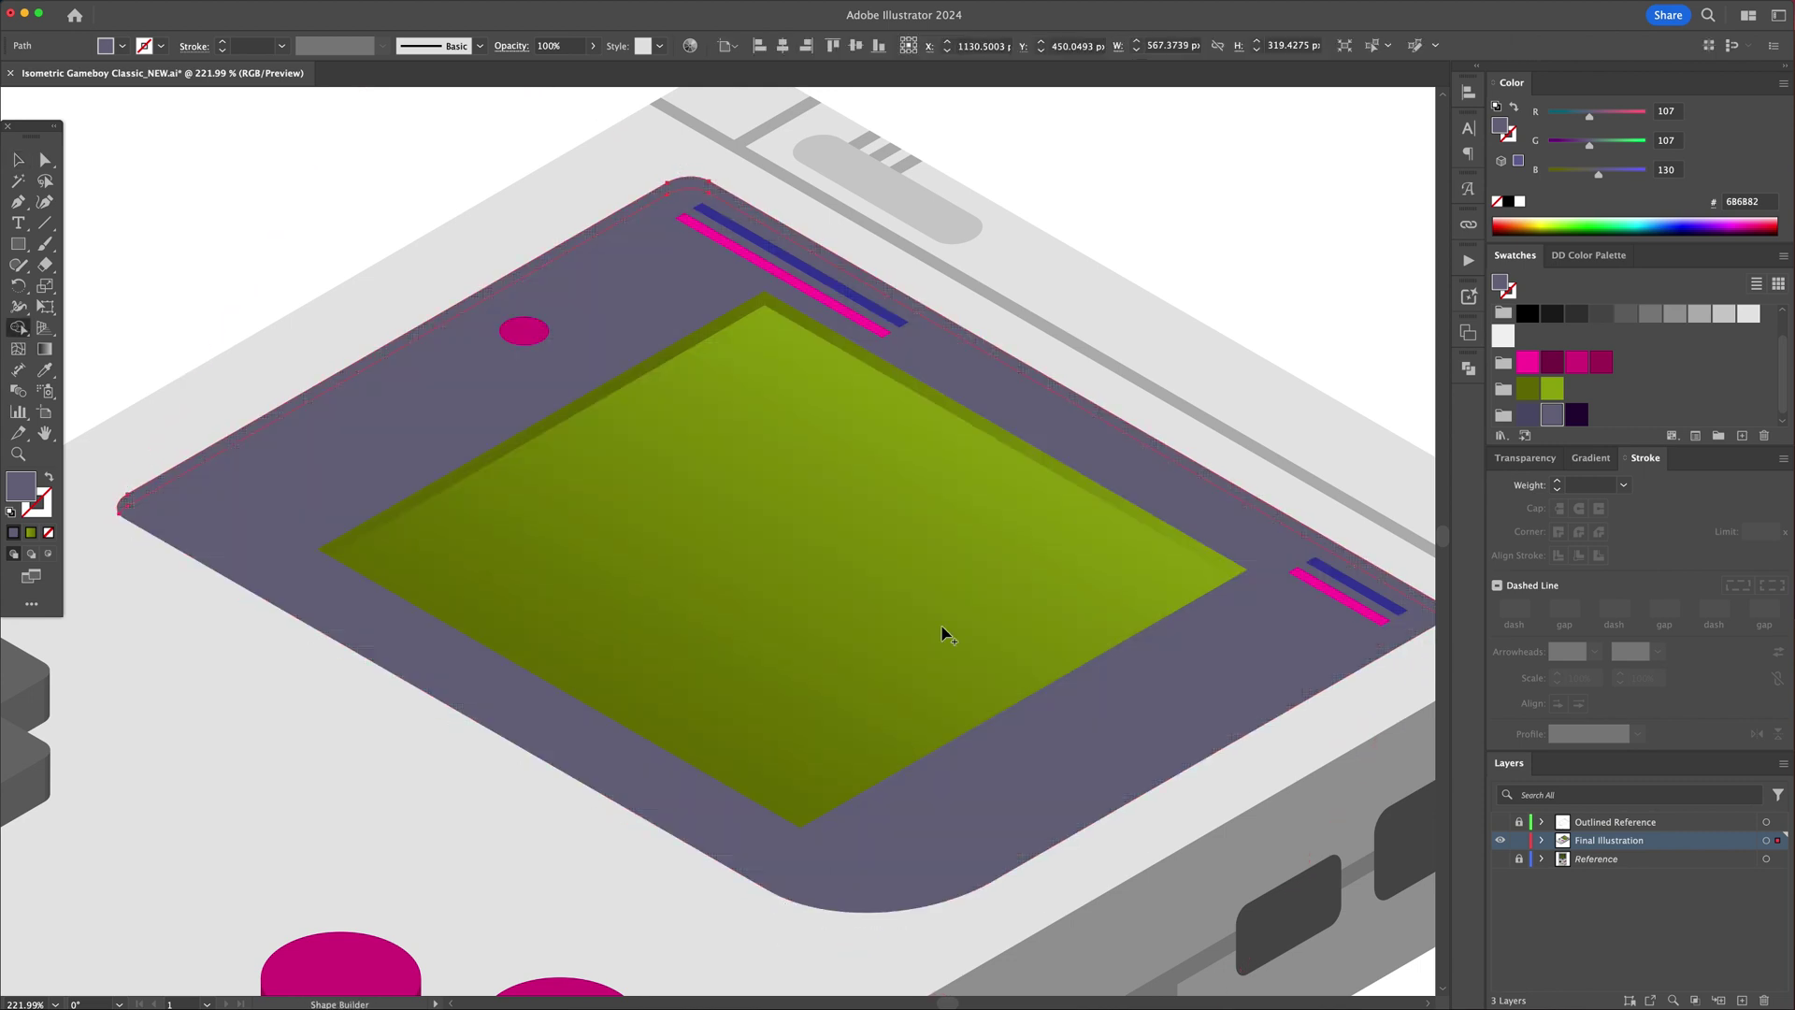
{"action": "key", "text": "v"}
{"action": "key", "text": "super+shift+a"}
Step: Fill the thin strip along the purple frame's upper edges with the darker purple swatch
{"action": "left_click", "coordinate": [736, 201]}
{"action": "left_click", "coordinate": [1524, 417]}
{"action": "left_click", "coordinate": [1141, 168]}
Step: Paste a copy of the pill-shaped slot near the far edge in front and nudge it down four steps
{"action": "scroll", "coordinate": [1122, 168], "scroll_direction": "up", "scroll_amount": 5}
{"action": "left_click", "coordinate": [742, 384]}
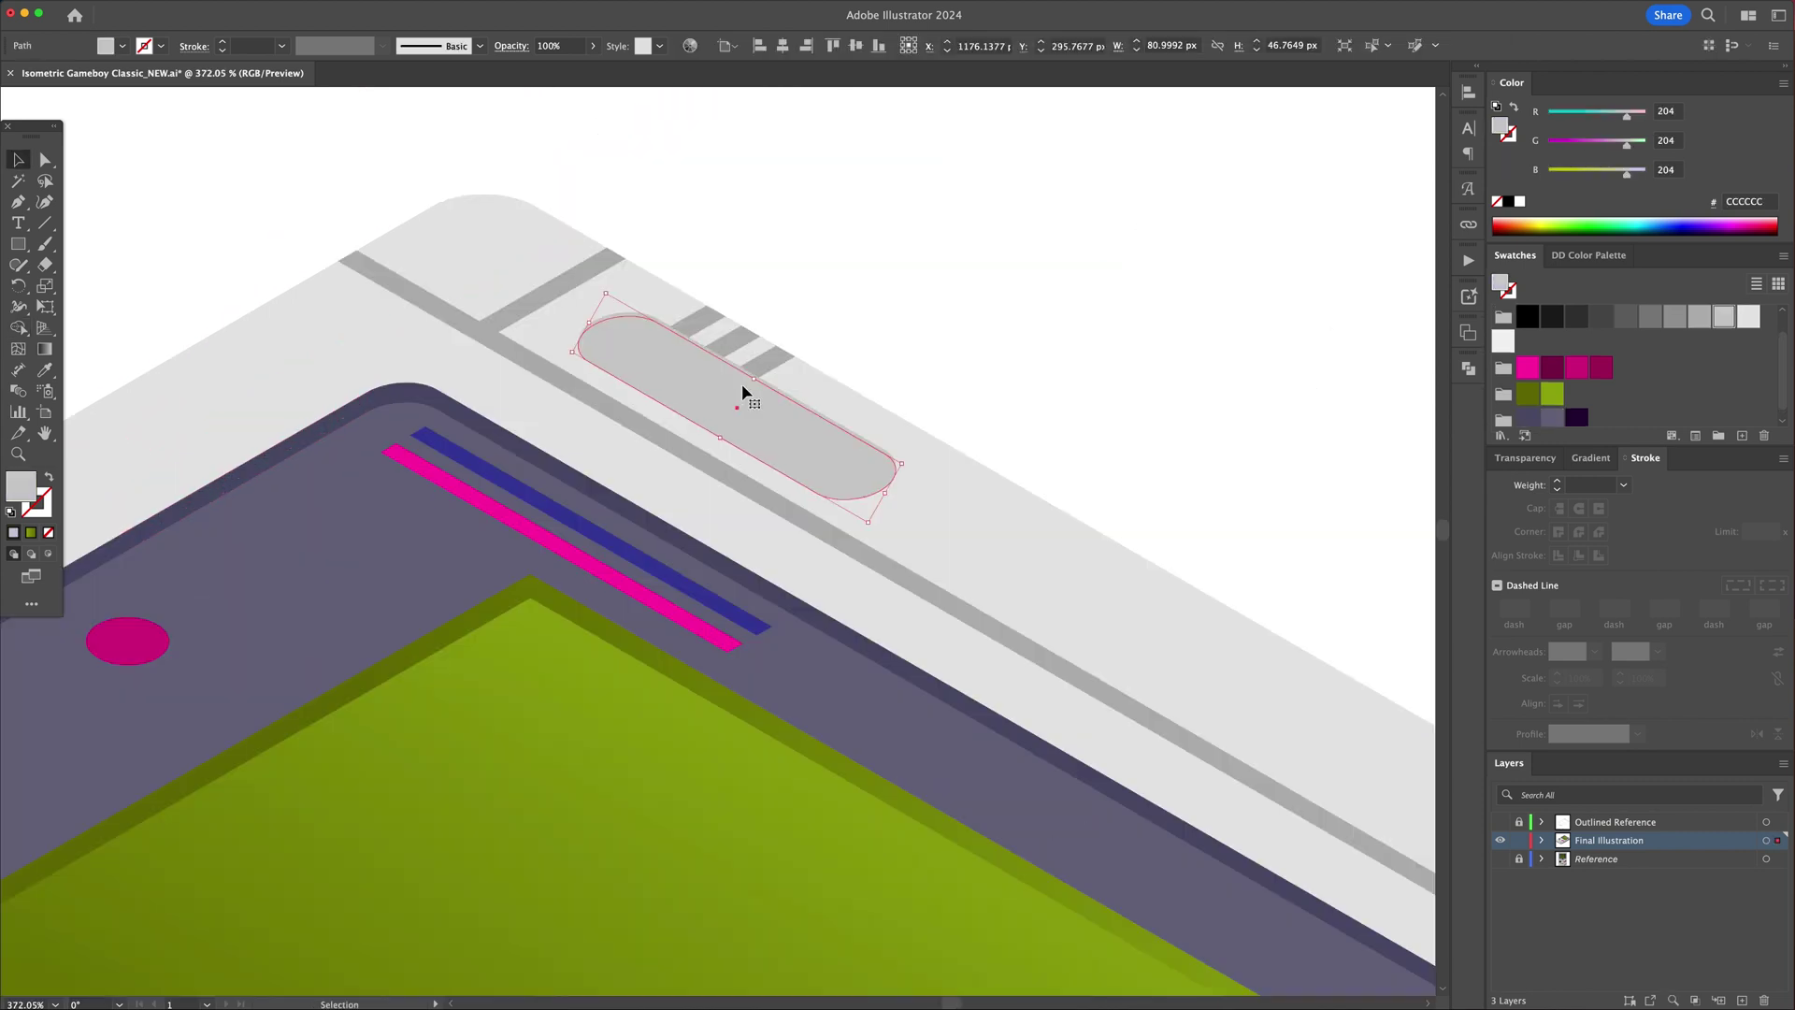
{"action": "key", "text": "super+c"}
{"action": "key", "text": "super+f"}
{"action": "key", "text": "Down"}
{"action": "key", "text": "Down"}
{"action": "key", "text": "Down"}
{"action": "key", "text": "Down"}
Step: Remove the part of the slot copy that overhangs the original pill shape with the Shape Builder
{"action": "left_click", "coordinate": [768, 389], "text": "shift"}
{"action": "key", "text": "shift+m"}
{"action": "left_click_drag", "start_coordinate": [760, 447], "coordinate": [755, 465]}
{"action": "key", "text": "v"}
{"action": "key", "text": "super+shift+a"}
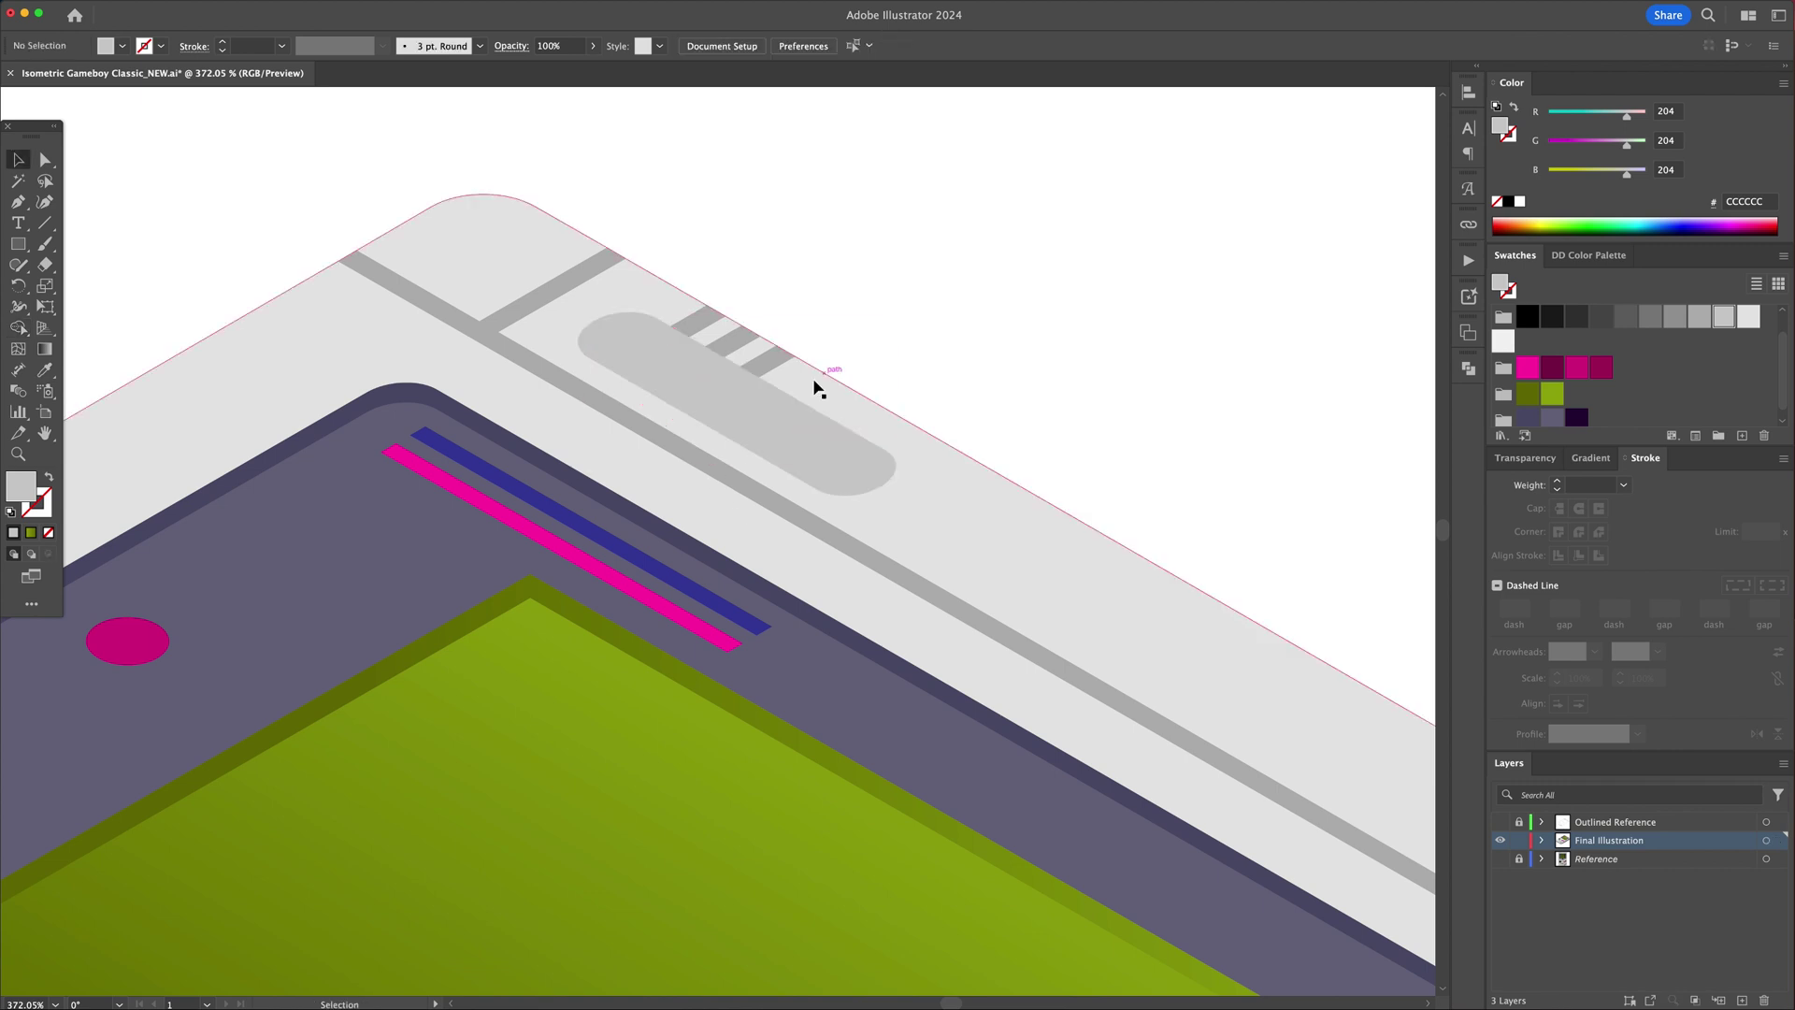
Step: Fill the strip along the pill-shaped slot's upper edge with the darker grey B3B3B3
{"action": "left_click", "coordinate": [798, 409]}
{"action": "key", "text": "a"}
{"action": "left_click", "coordinate": [1050, 319]}
Step: Paste a copy of the grey seam lines near the far edge in front, nudge it down and select both shapes
{"action": "left_click", "coordinate": [561, 289]}
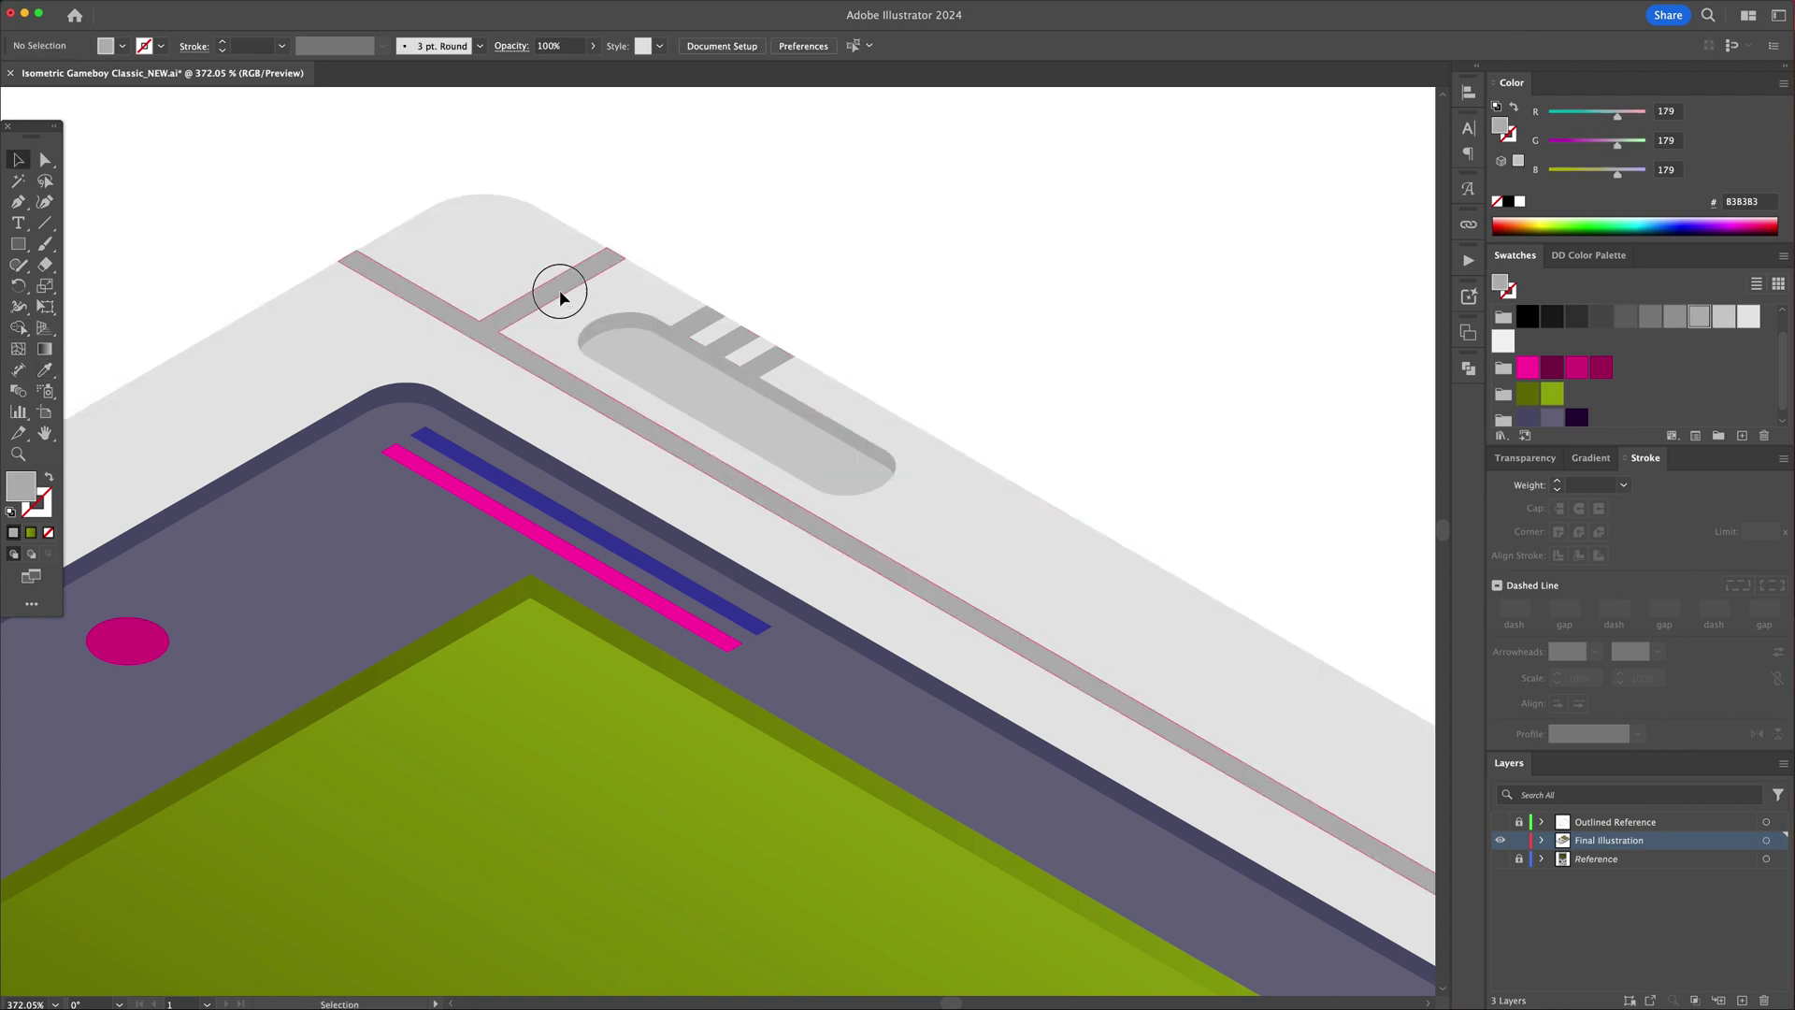
{"action": "key", "text": "v"}
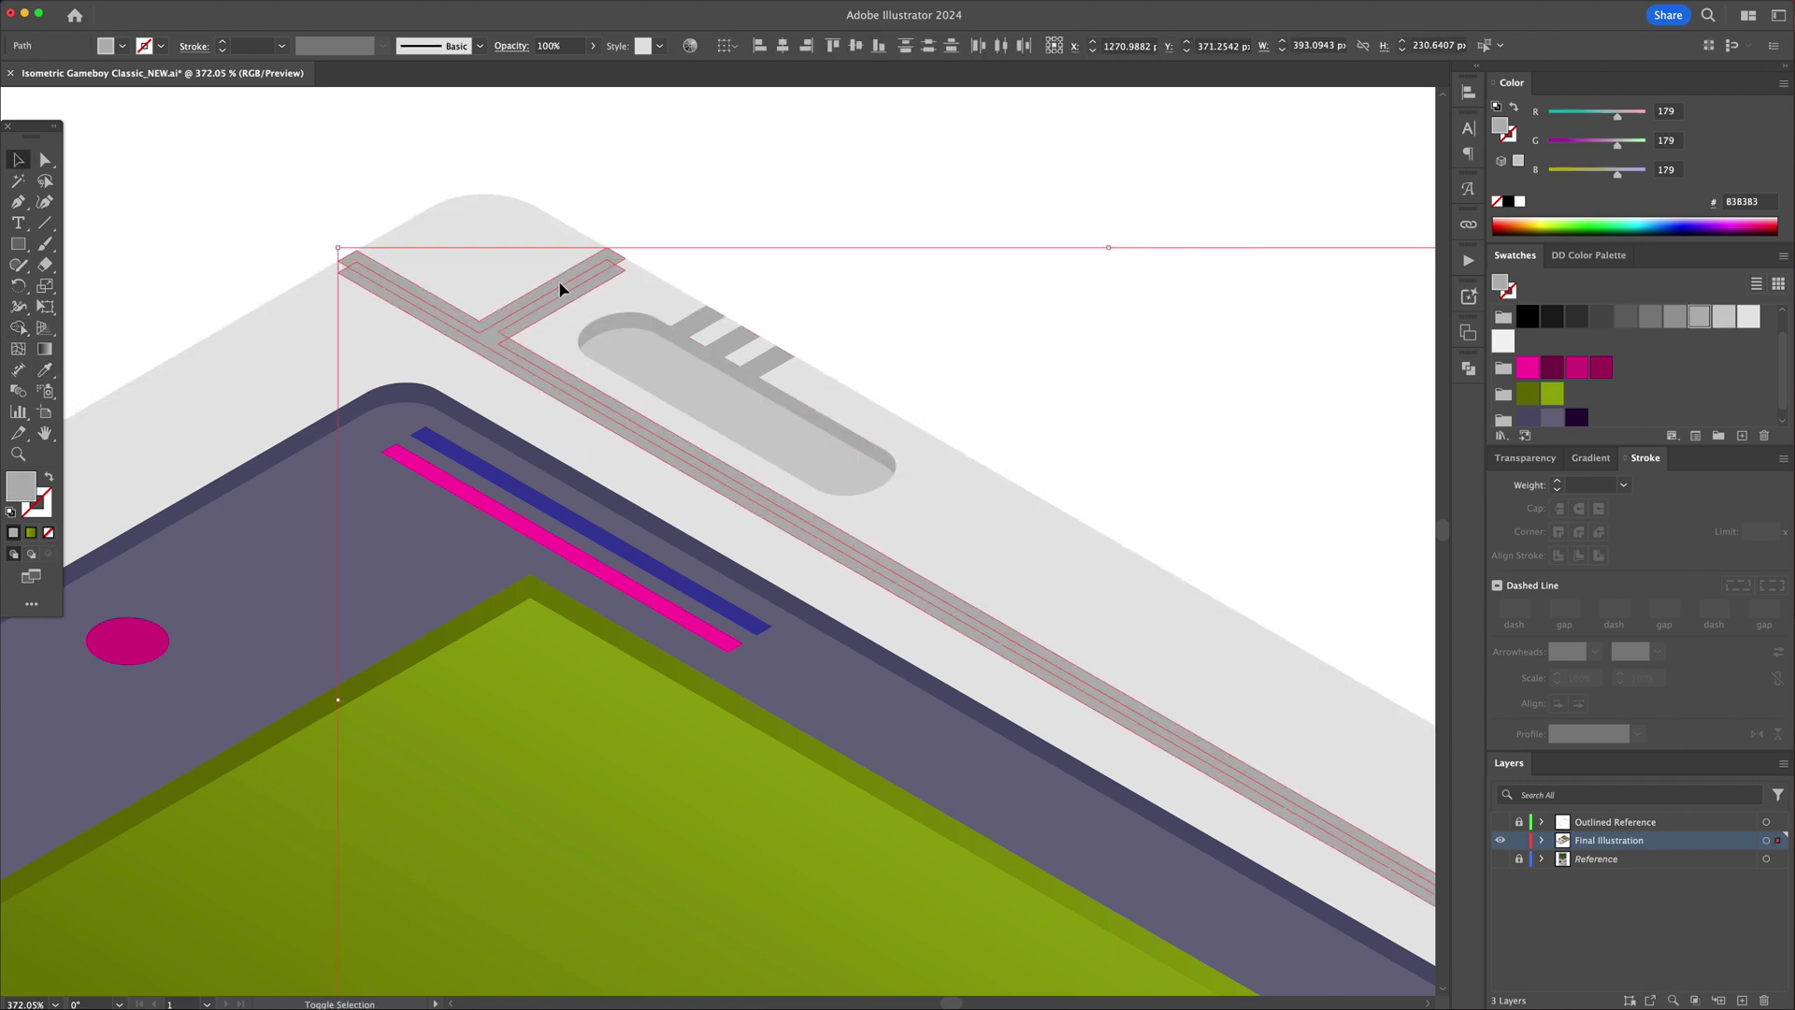
{"action": "key", "text": "shift+m"}
{"action": "key", "text": "v"}
{"action": "left_click", "coordinate": [526, 363], "text": "shift"}
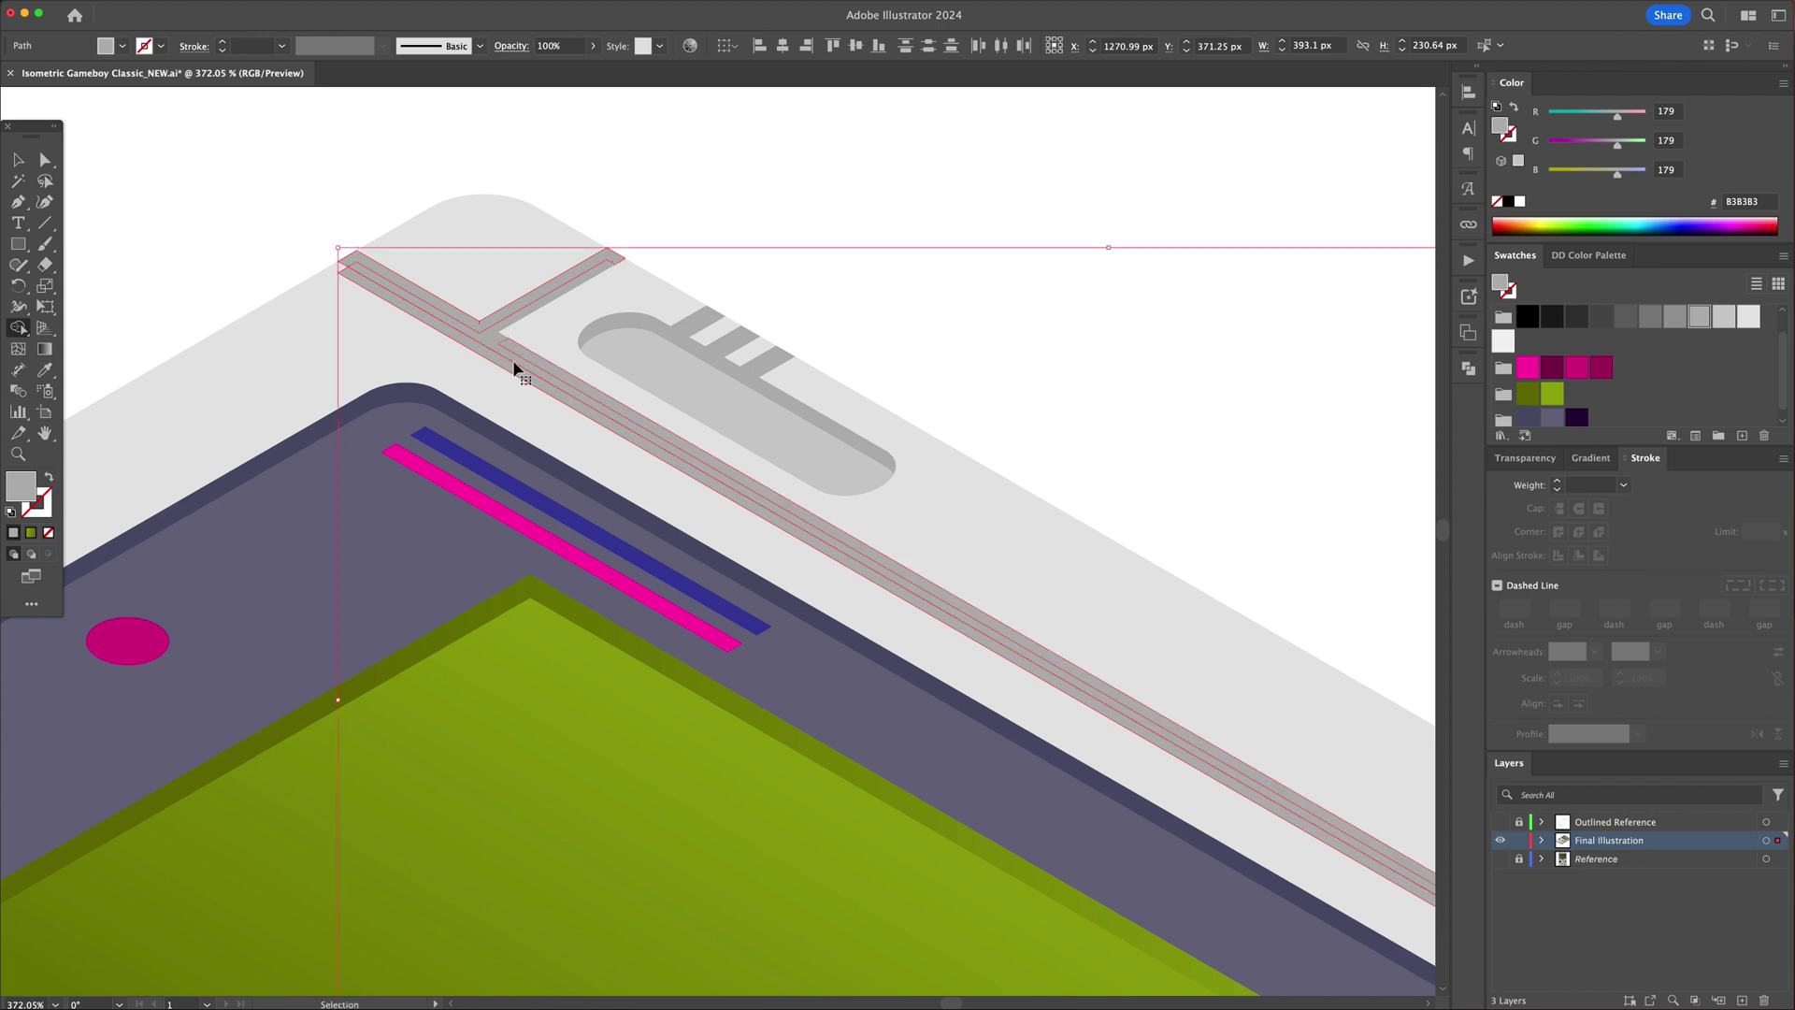
Step: Remove the parts of the seam copy that overhang the original lines with the Shape Builder
{"action": "key", "text": "shift+m"}
{"action": "left_click", "coordinate": [507, 363], "text": "alt"}
{"action": "scroll", "coordinate": [577, 364], "scroll_direction": "right", "scroll_amount": 8}
{"action": "scroll", "coordinate": [576, 365], "scroll_direction": "down", "scroll_amount": 4}
{"action": "left_click", "coordinate": [1080, 642]}
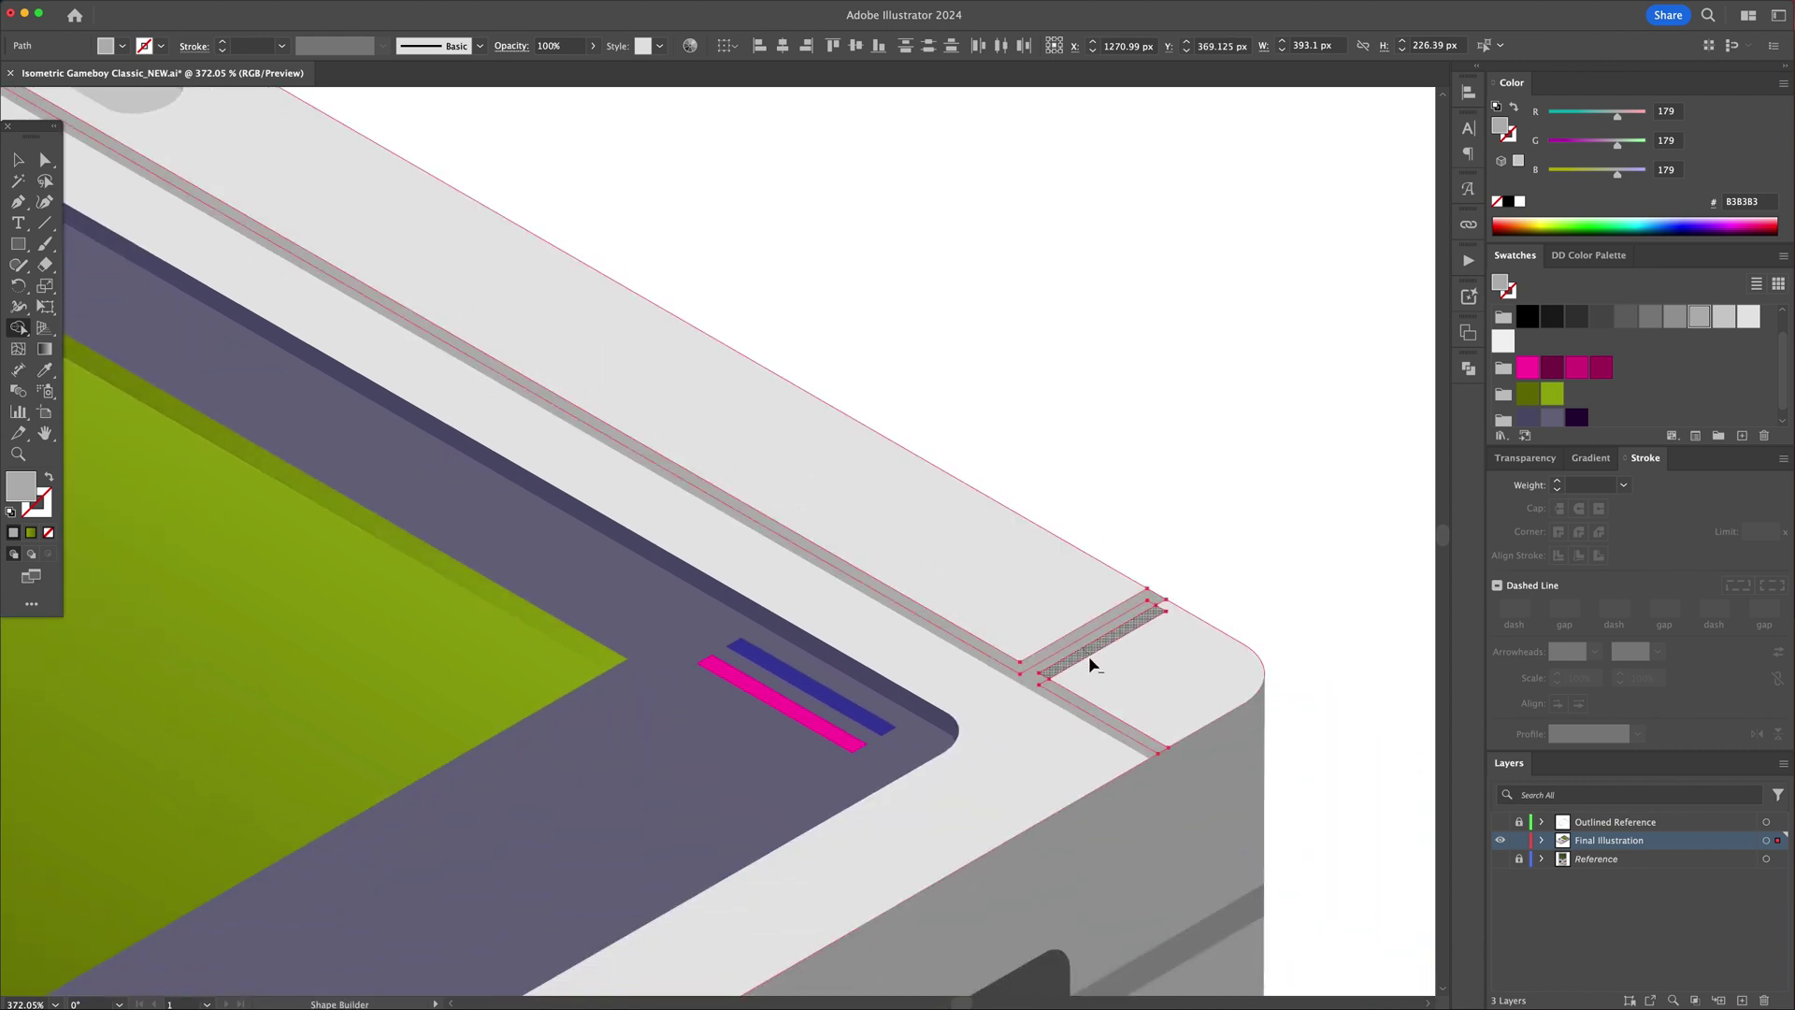
Step: Fill the strip along the seam lines' upper edges with the darker grey 999999 swatch
{"action": "key", "text": "v"}
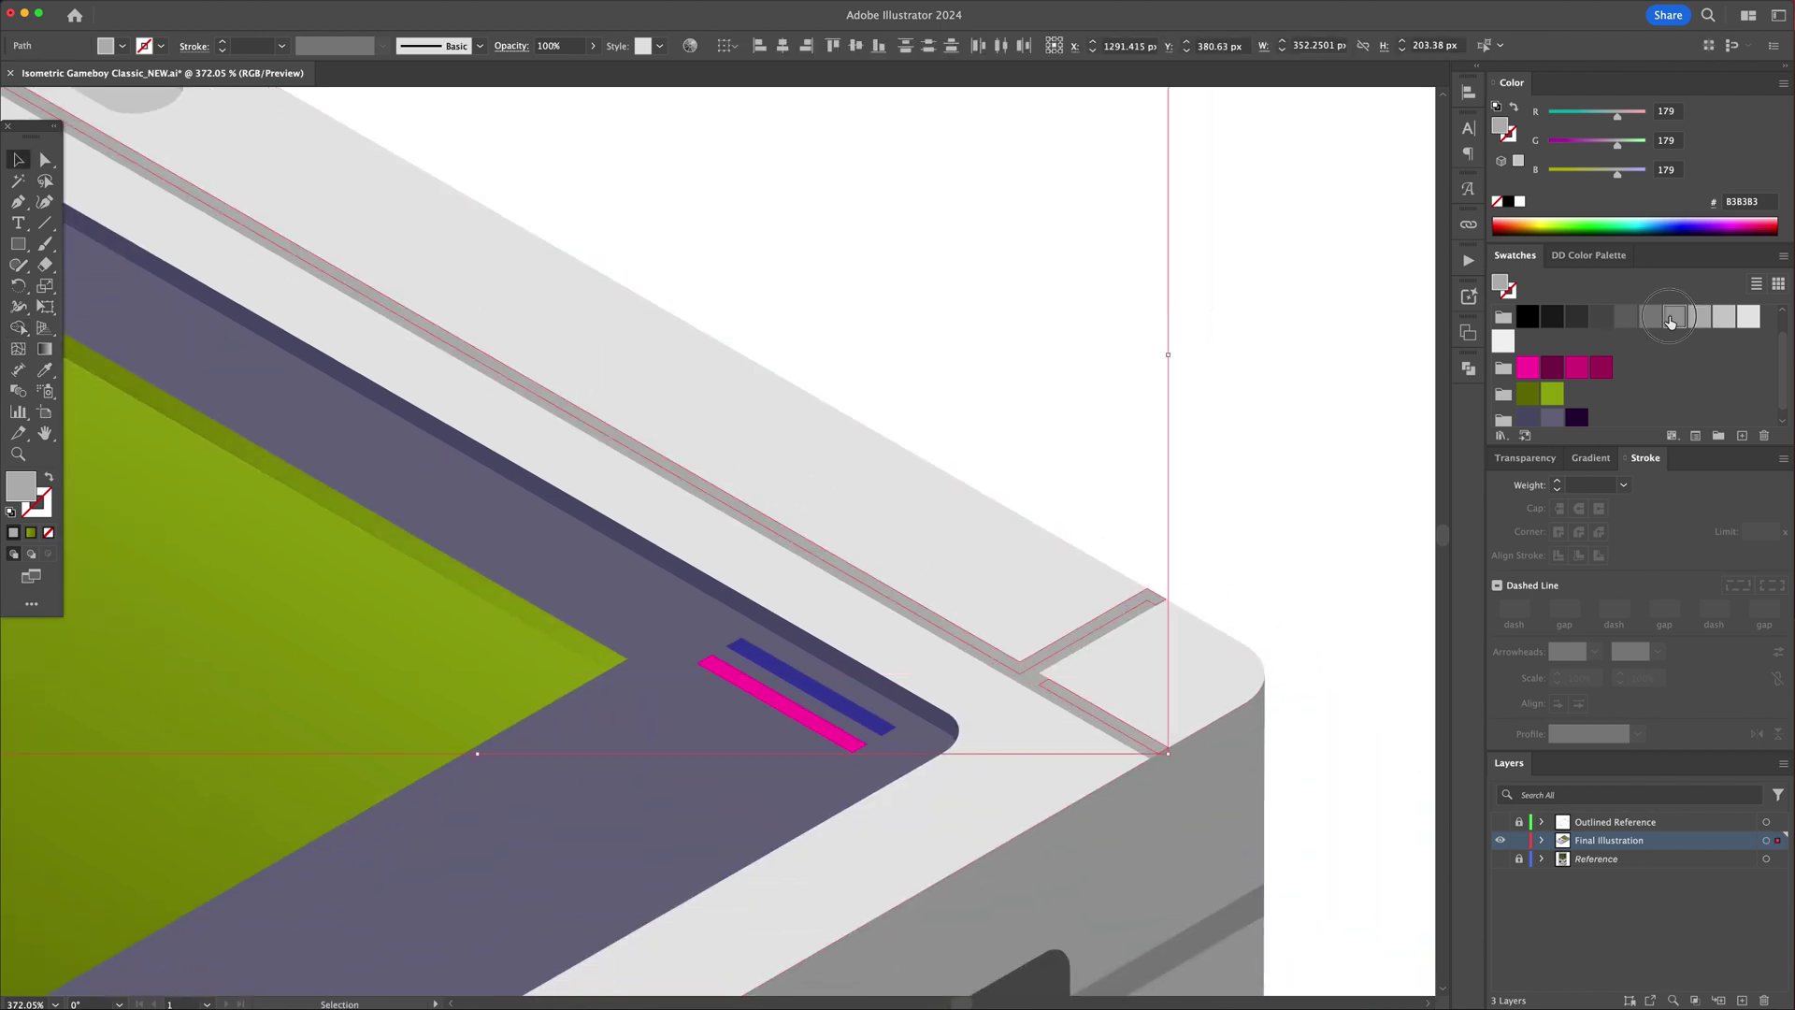
{"action": "left_click", "coordinate": [1670, 320]}
{"action": "left_click", "coordinate": [601, 216]}
Step: Fill a copy of the round power light with bright pink FF08A7 and scale it down towards its centre
{"action": "left_click_drag", "start_coordinate": [601, 216], "coordinate": [1066, 472]}
{"action": "left_click_drag", "start_coordinate": [234, 178], "coordinate": [690, 356]}
{"action": "left_click", "coordinate": [710, 361]}
{"action": "key", "text": "i"}
{"action": "left_click", "coordinate": [731, 401]}
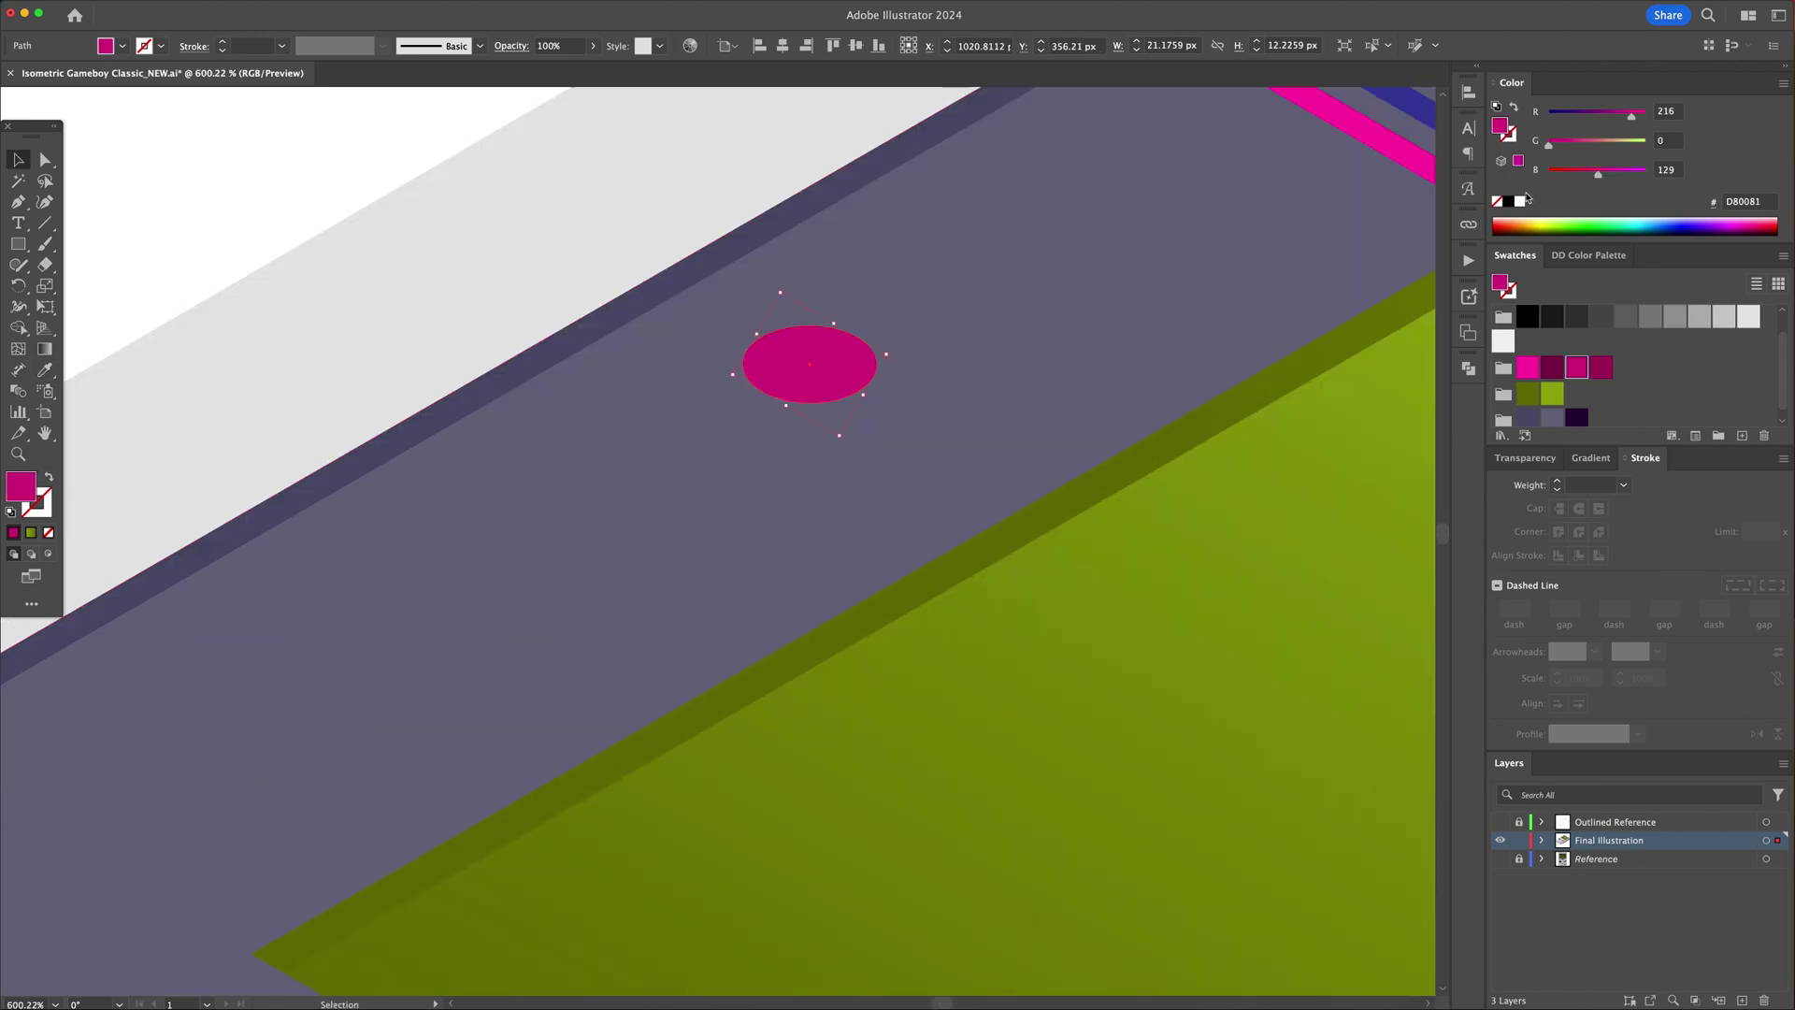
{"action": "left_click", "coordinate": [1520, 201]}
{"action": "left_click", "coordinate": [1528, 394]}
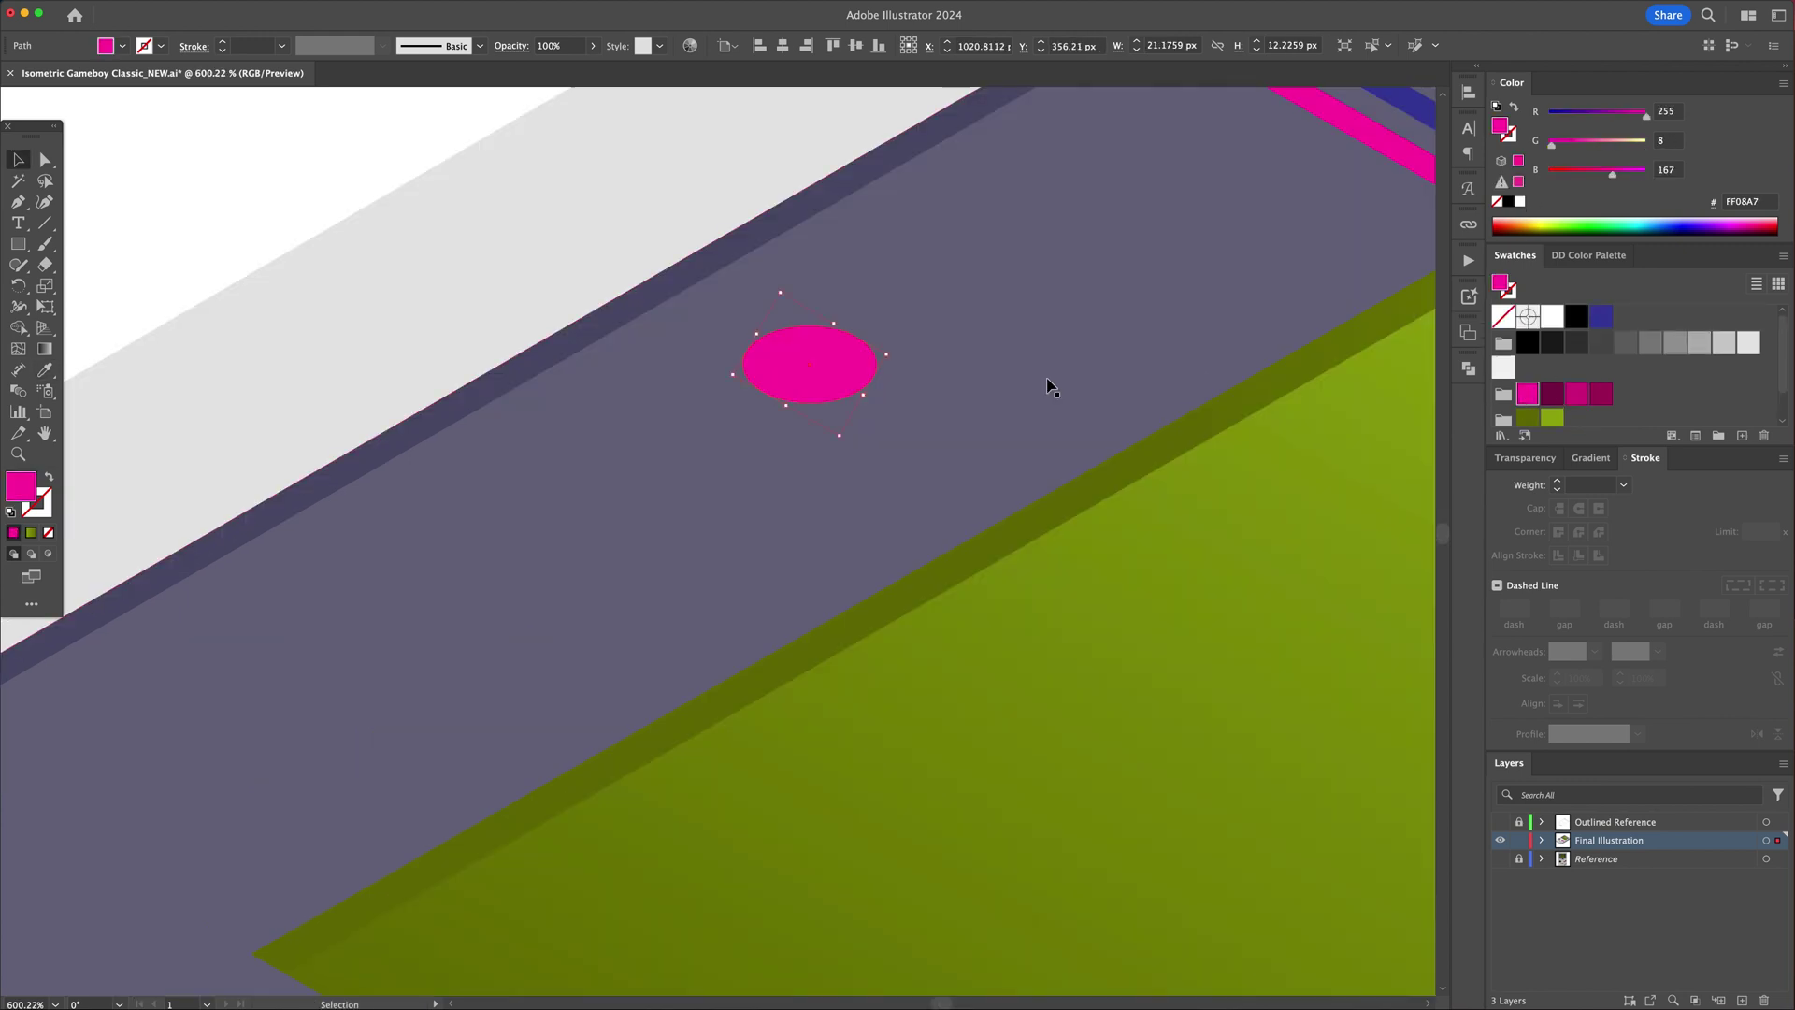
{"action": "left_click_drag", "start_coordinate": [787, 294], "coordinate": [817, 315]}
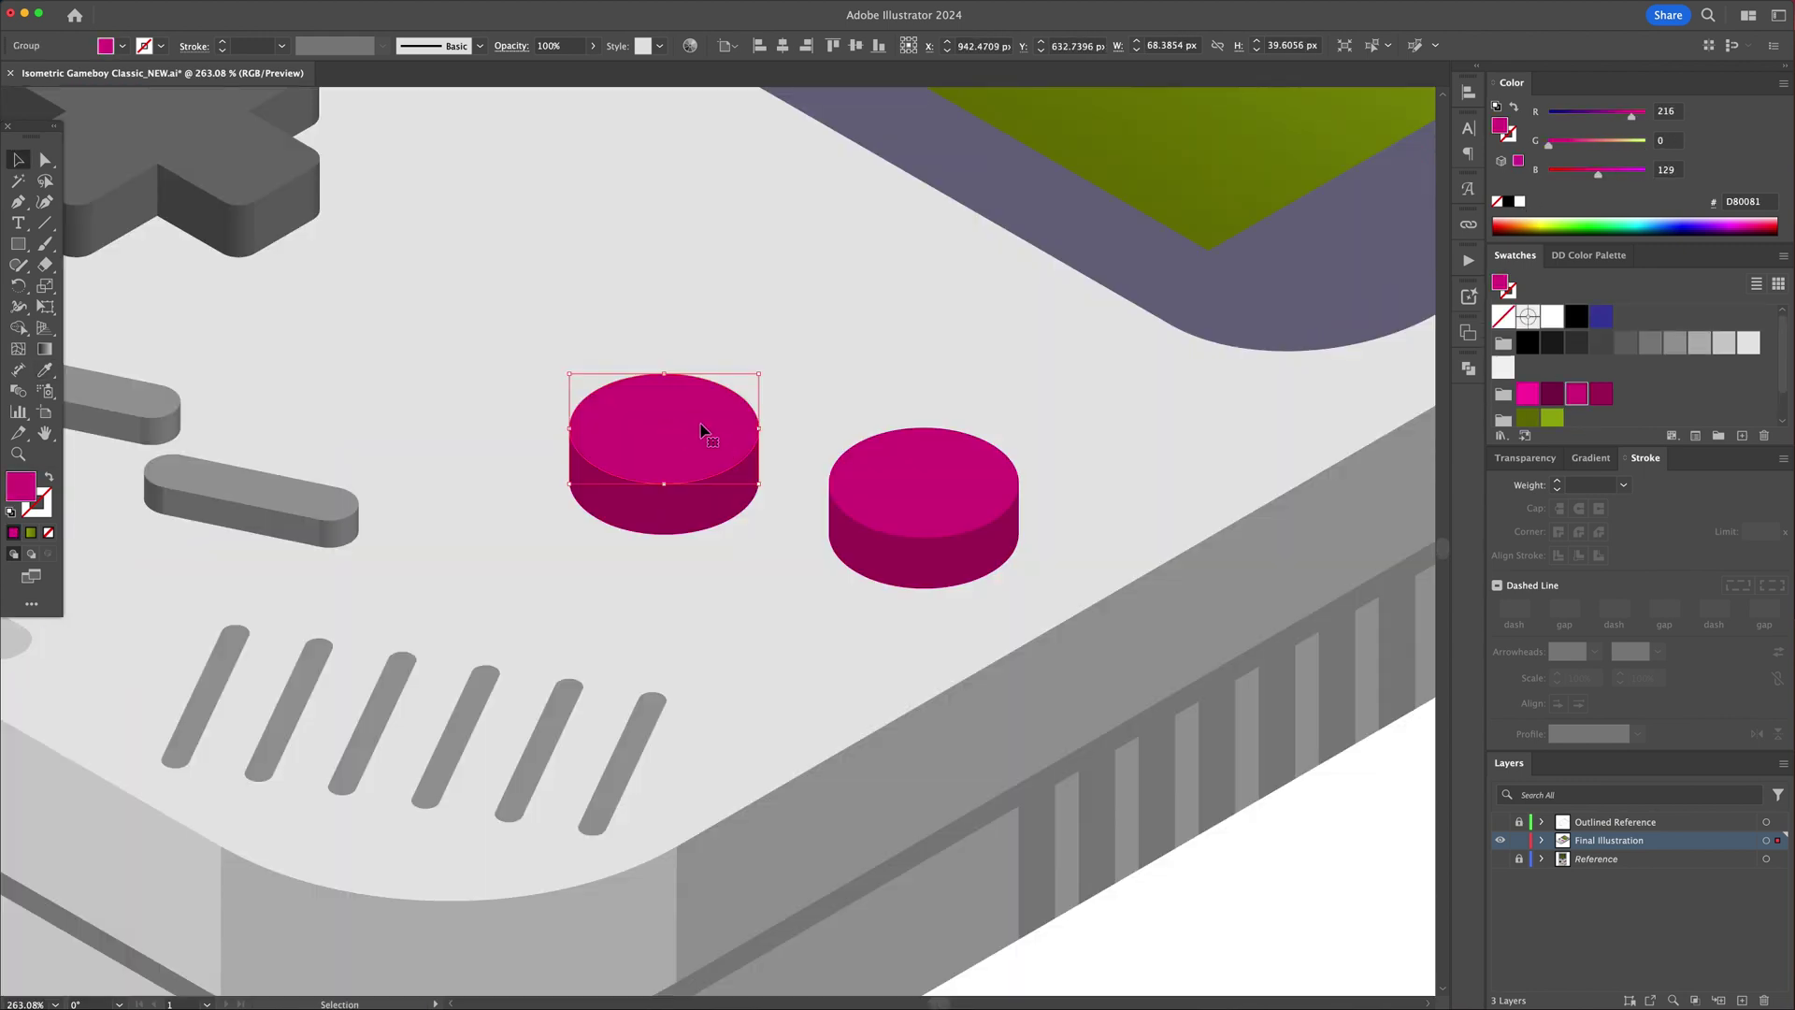
Step: Copy the top face of the left pink button 12 px at an angle of -30°
{"action": "key", "text": "Return"}
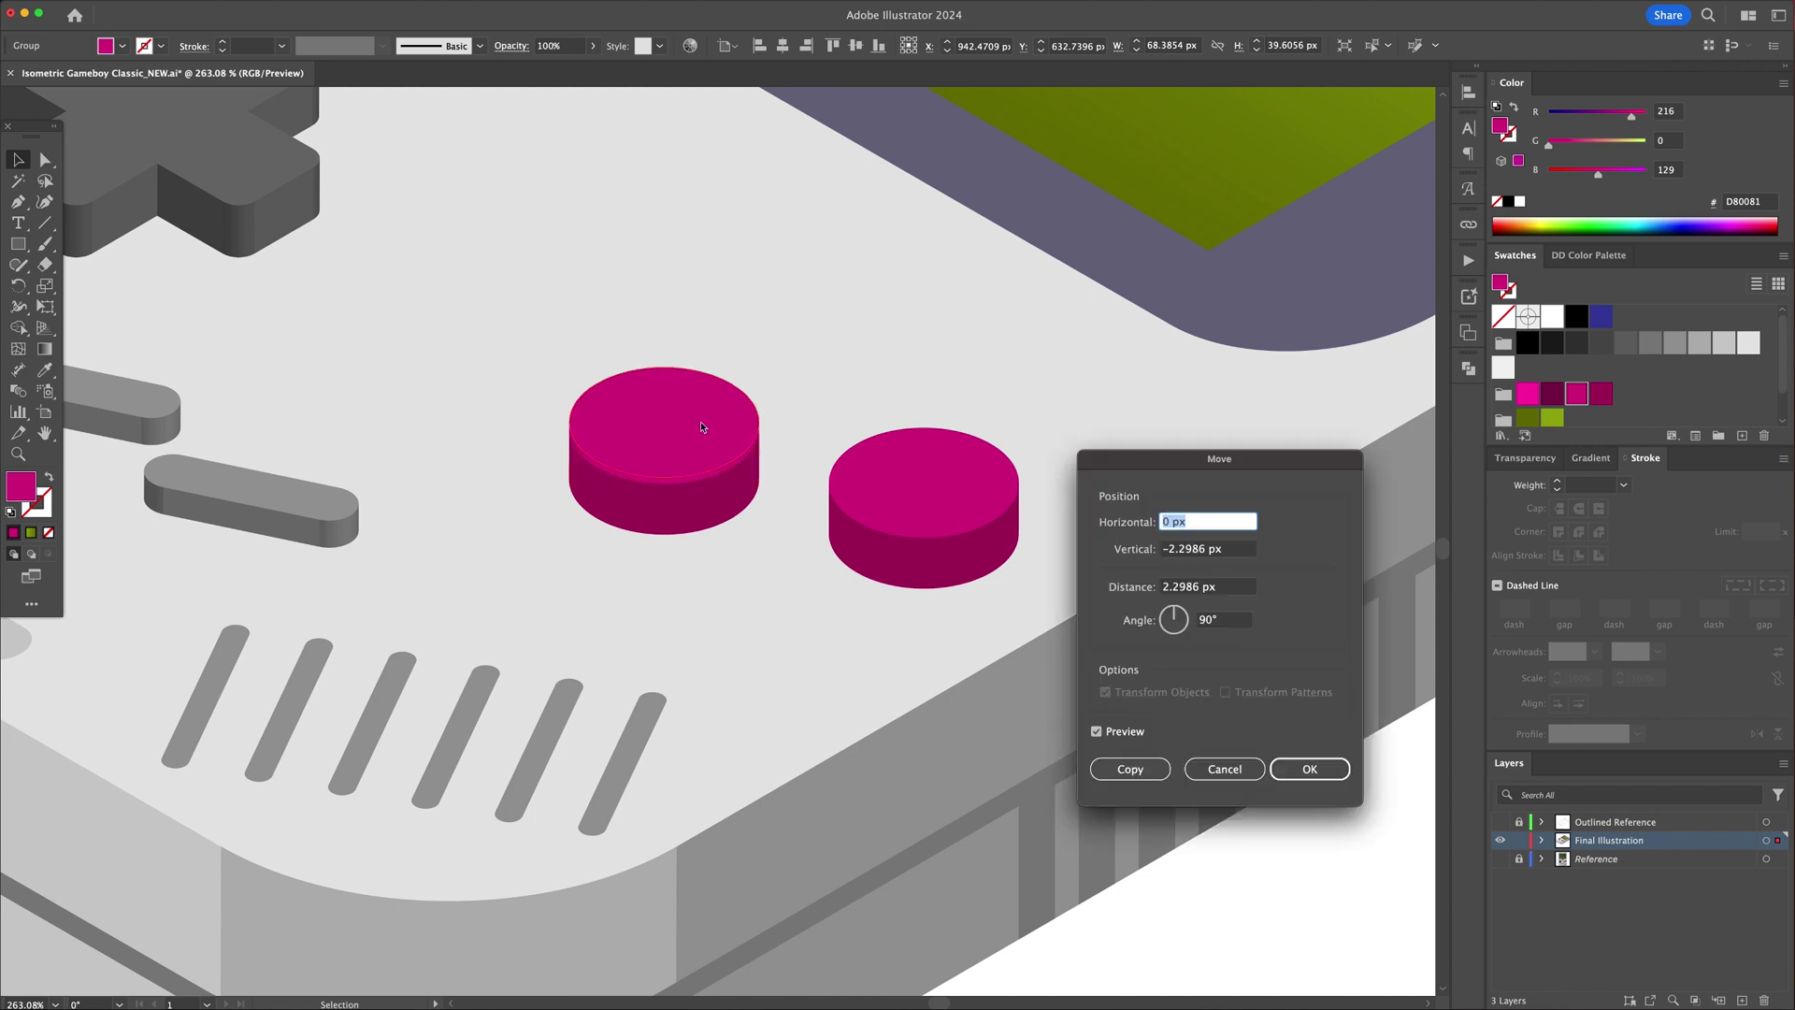
{"action": "type", "text": "0"}
{"action": "key", "text": "Tab"}
{"action": "key", "text": "shift+Tab"}
{"action": "key", "text": "shift+Up"}
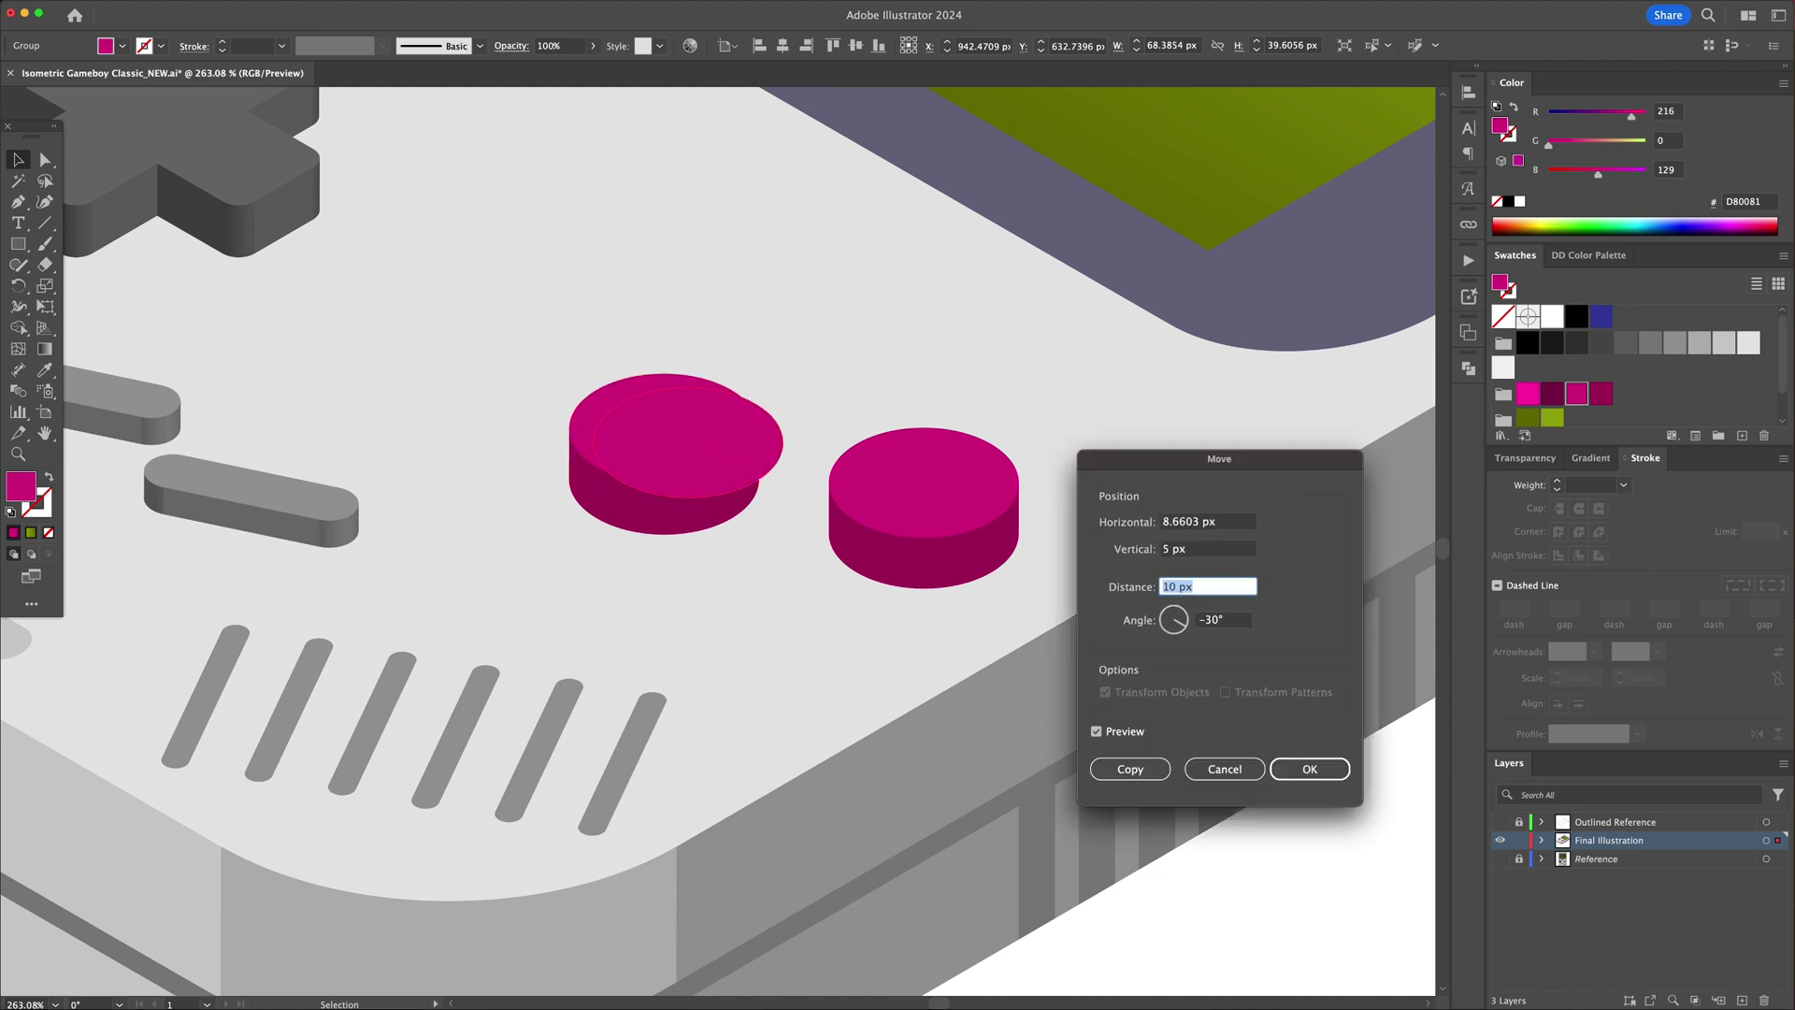
{"action": "left_click", "coordinate": [1130, 767]}
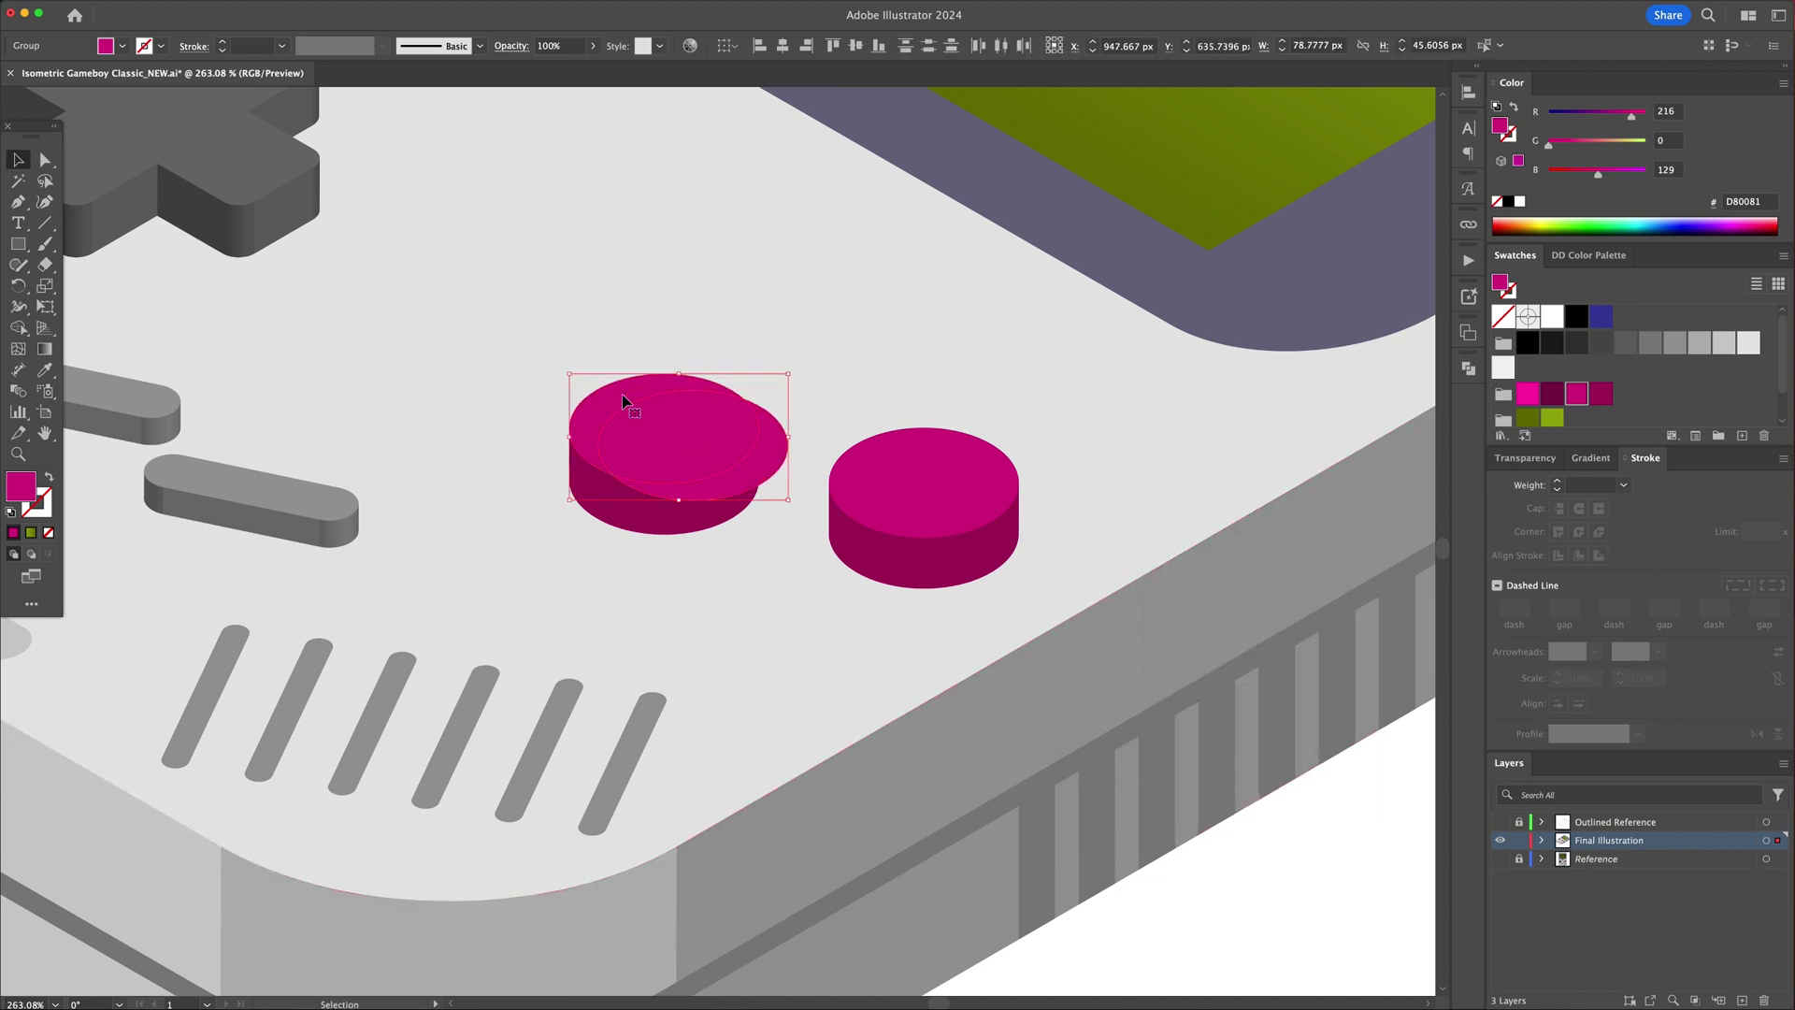
Step: Trim the overhanging copy off the left button with the Shape Builder and fill the remaining crescent with bright pink FF08A7
{"action": "left_click_drag", "start_coordinate": [680, 446], "coordinate": [757, 524]}
{"action": "key", "text": "v"}
{"action": "left_click", "coordinate": [1528, 393]}
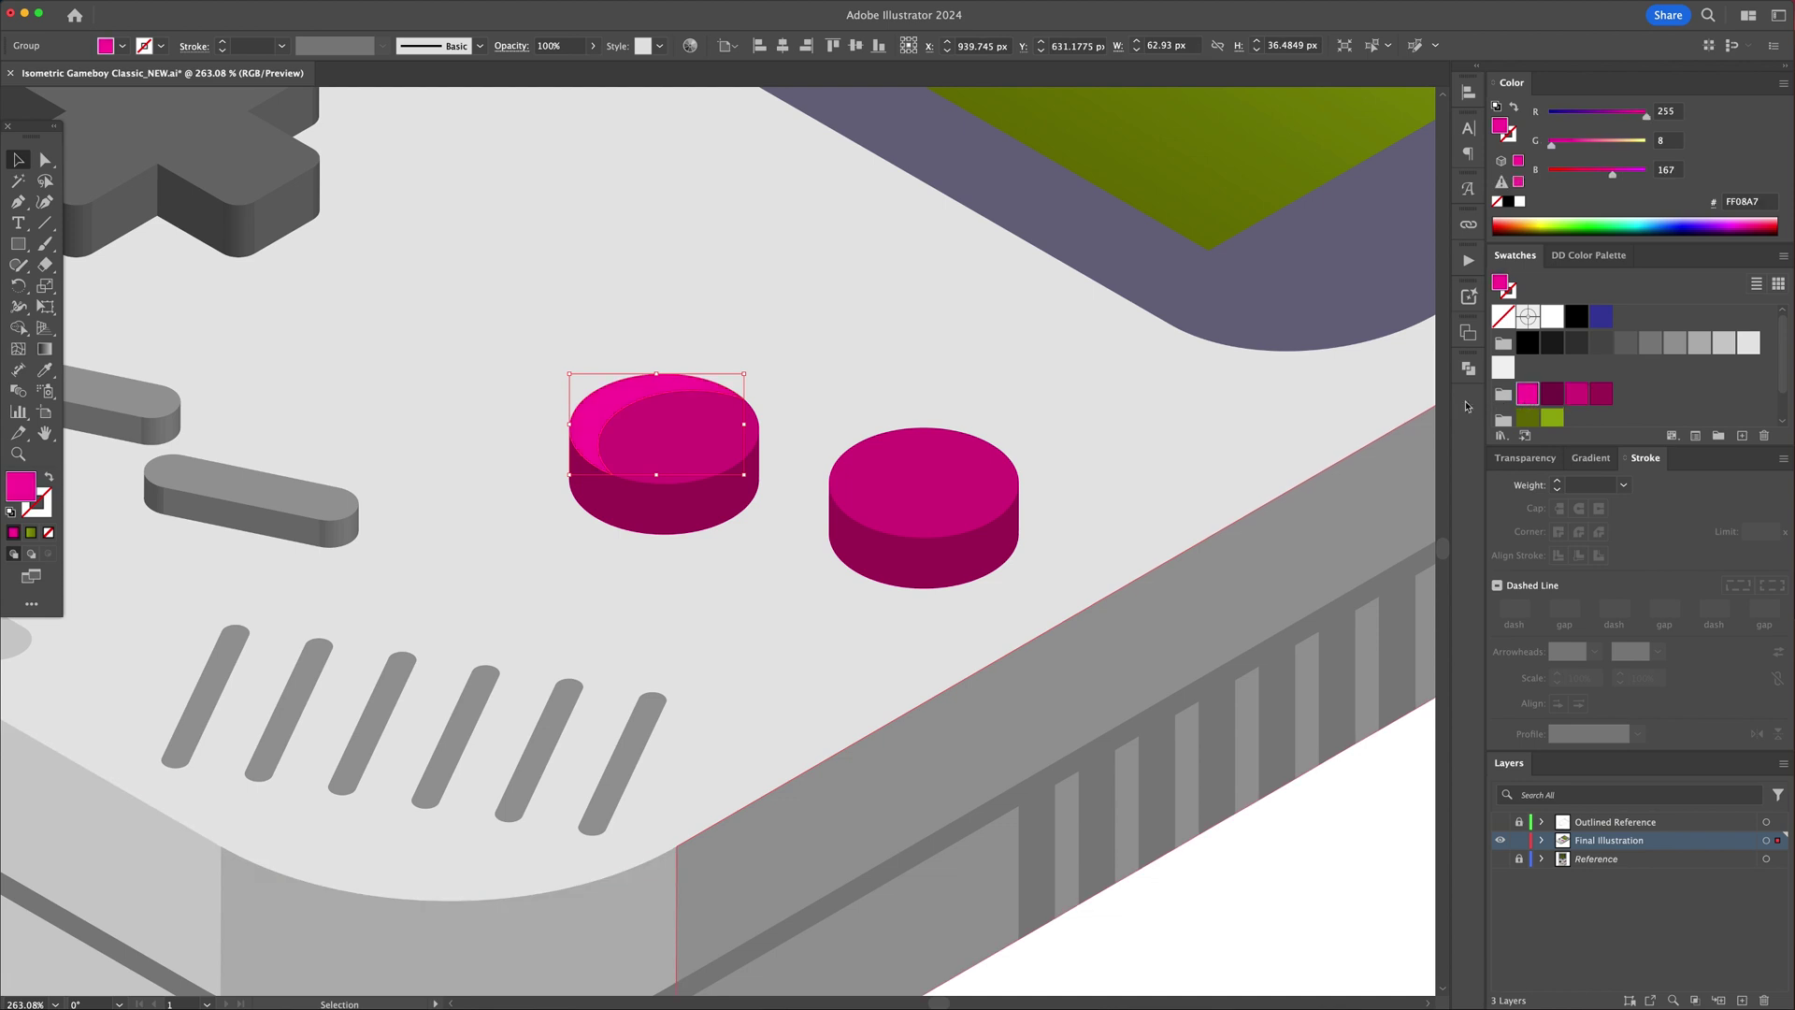
Step: Copy the right pink button's top face 12 px at -30° and trim the overhang with the Shape Builder
{"action": "left_click", "coordinate": [944, 498]}
{"action": "key", "text": "v"}
{"action": "key", "text": "Return"}
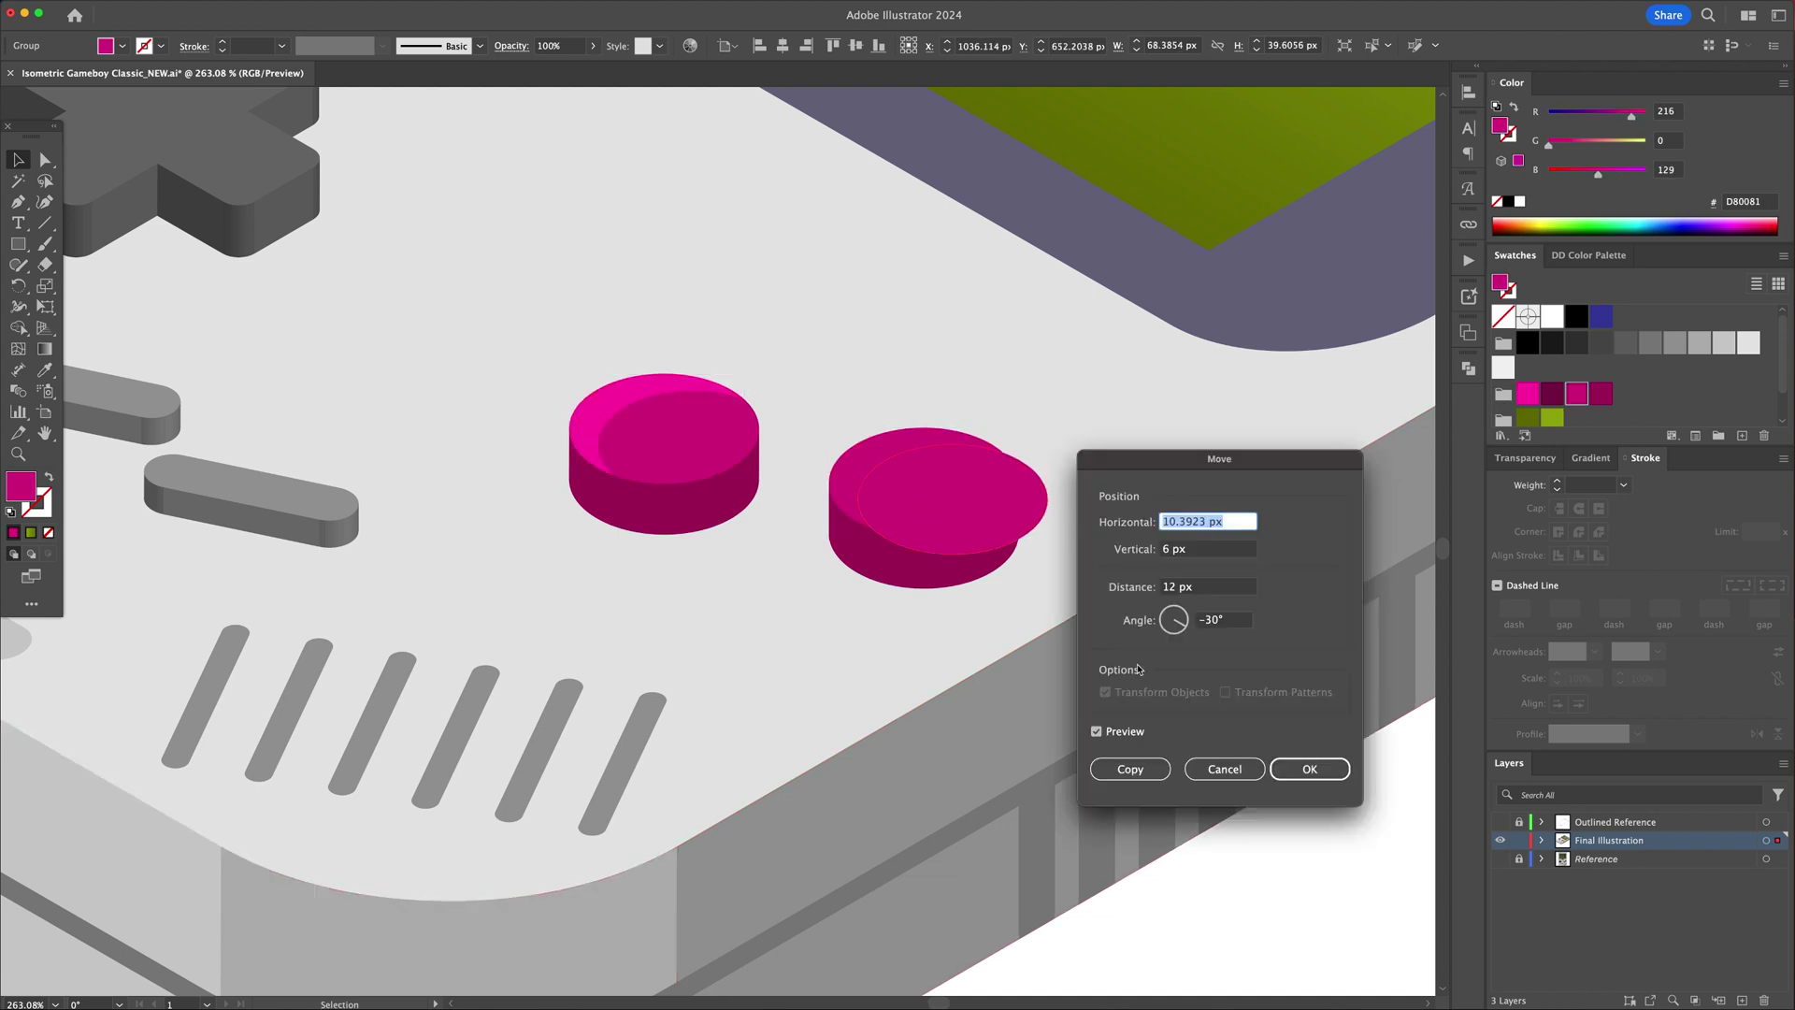
{"action": "left_click", "coordinate": [1131, 769]}
{"action": "left_click_drag", "start_coordinate": [1021, 550], "coordinate": [1021, 553]}
{"action": "key", "text": "v"}
{"action": "key", "text": "super+shift+a"}
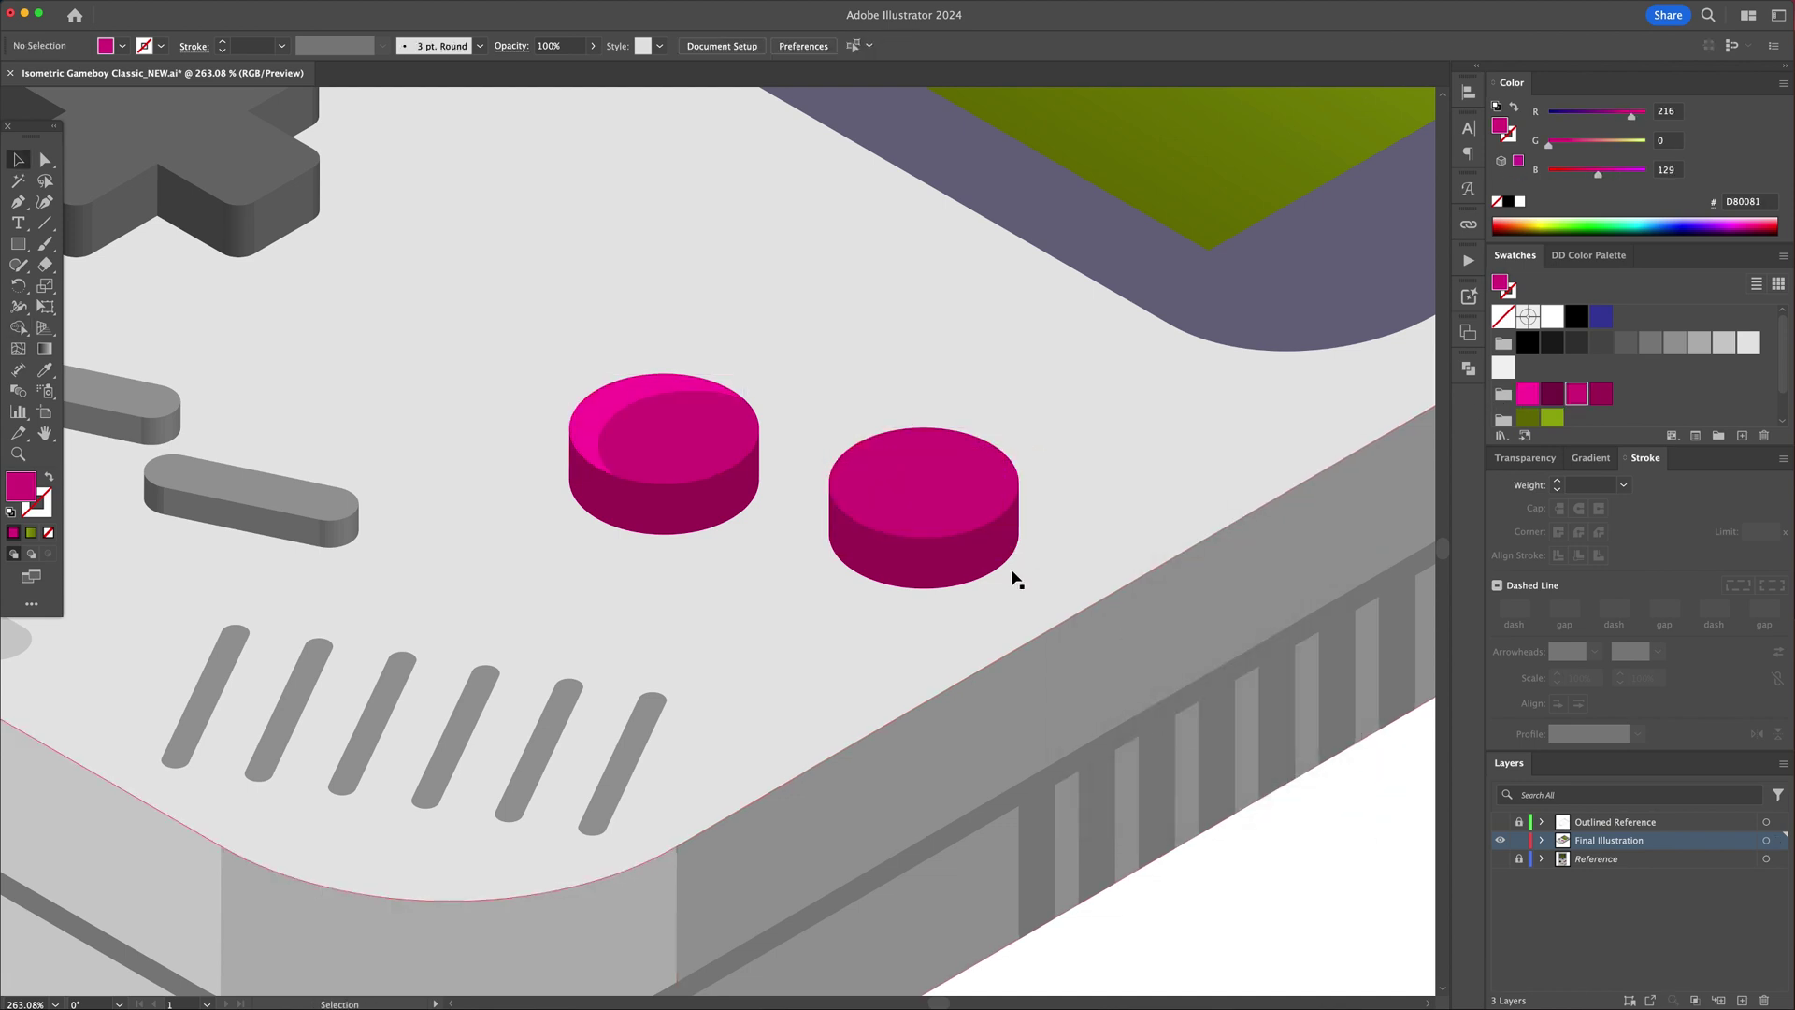
Step: Fill the crescent on the right button's top with the bright pink sampled from the left button
{"action": "left_click", "coordinate": [880, 460]}
{"action": "key", "text": "i"}
{"action": "left_click", "coordinate": [624, 391]}
{"action": "key", "text": "v"}
Step: Draw rectangles of about 41 × 73 px and 43 × 74 px over the right halves of the two pink buttons
{"action": "left_click", "coordinate": [428, 291]}
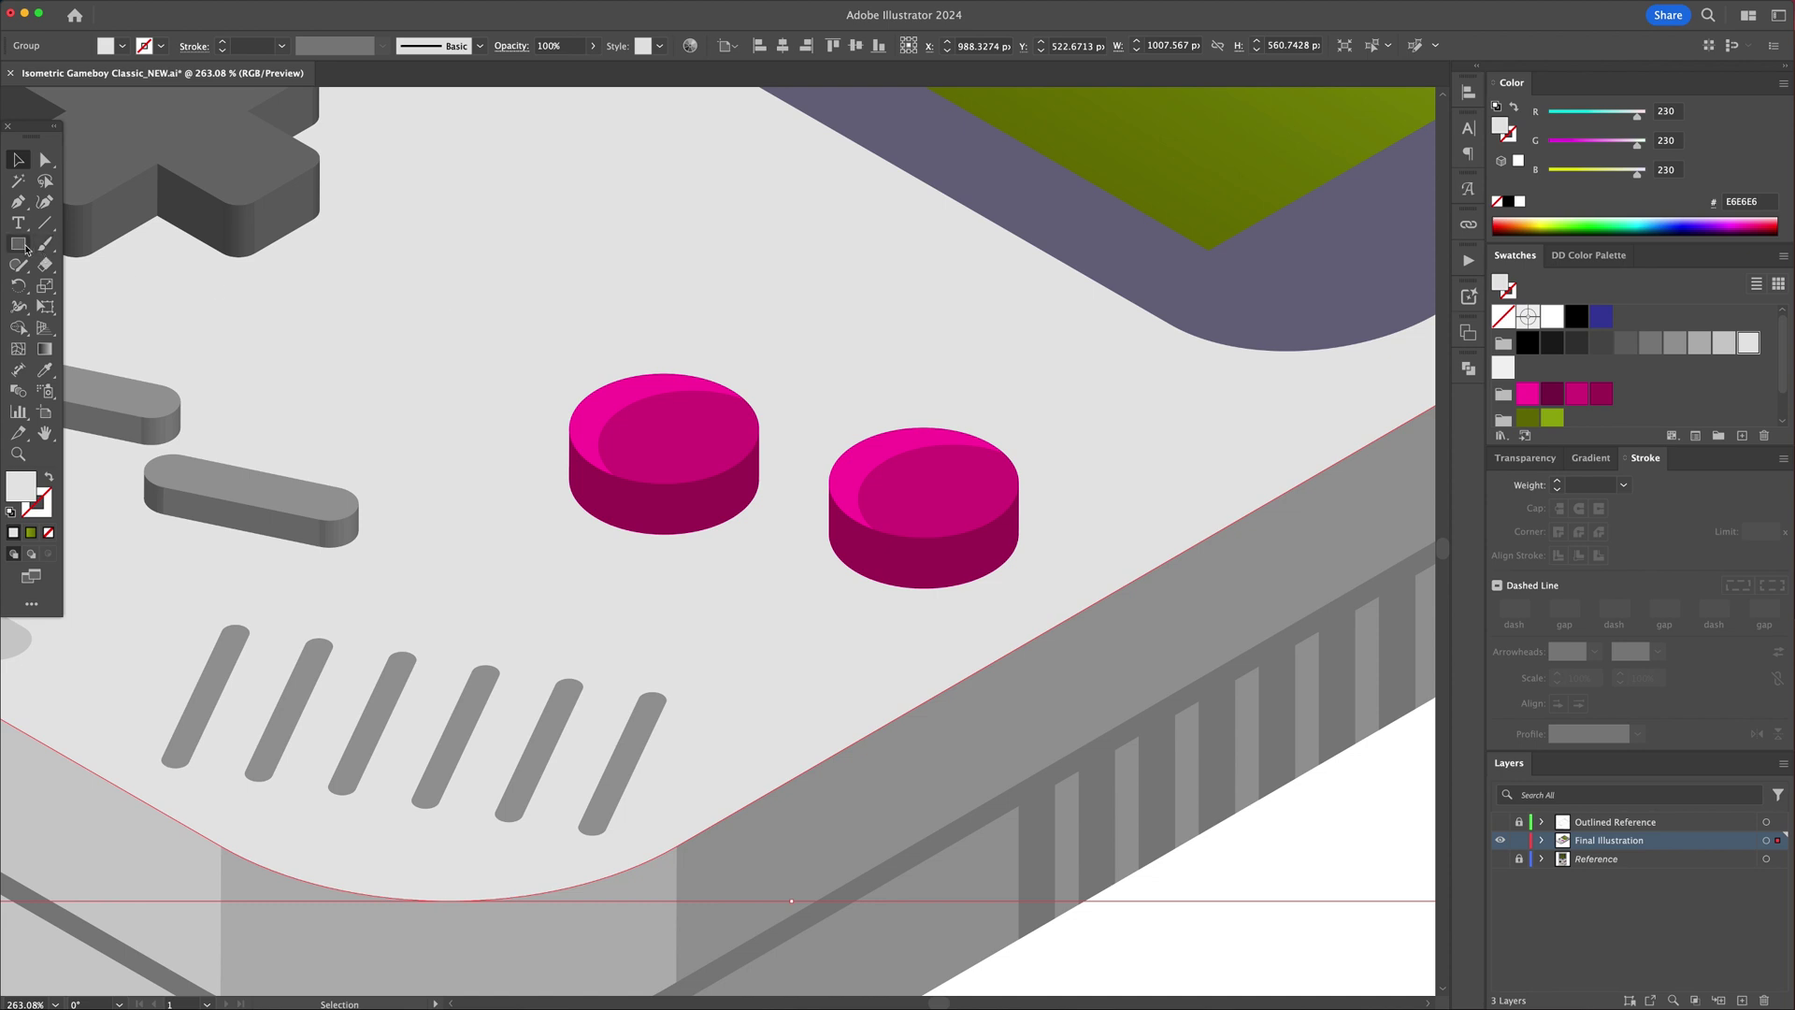
{"action": "left_click_drag", "start_coordinate": [782, 363], "coordinate": [657, 561]}
{"action": "left_click_drag", "start_coordinate": [1044, 414], "coordinate": [925, 619]}
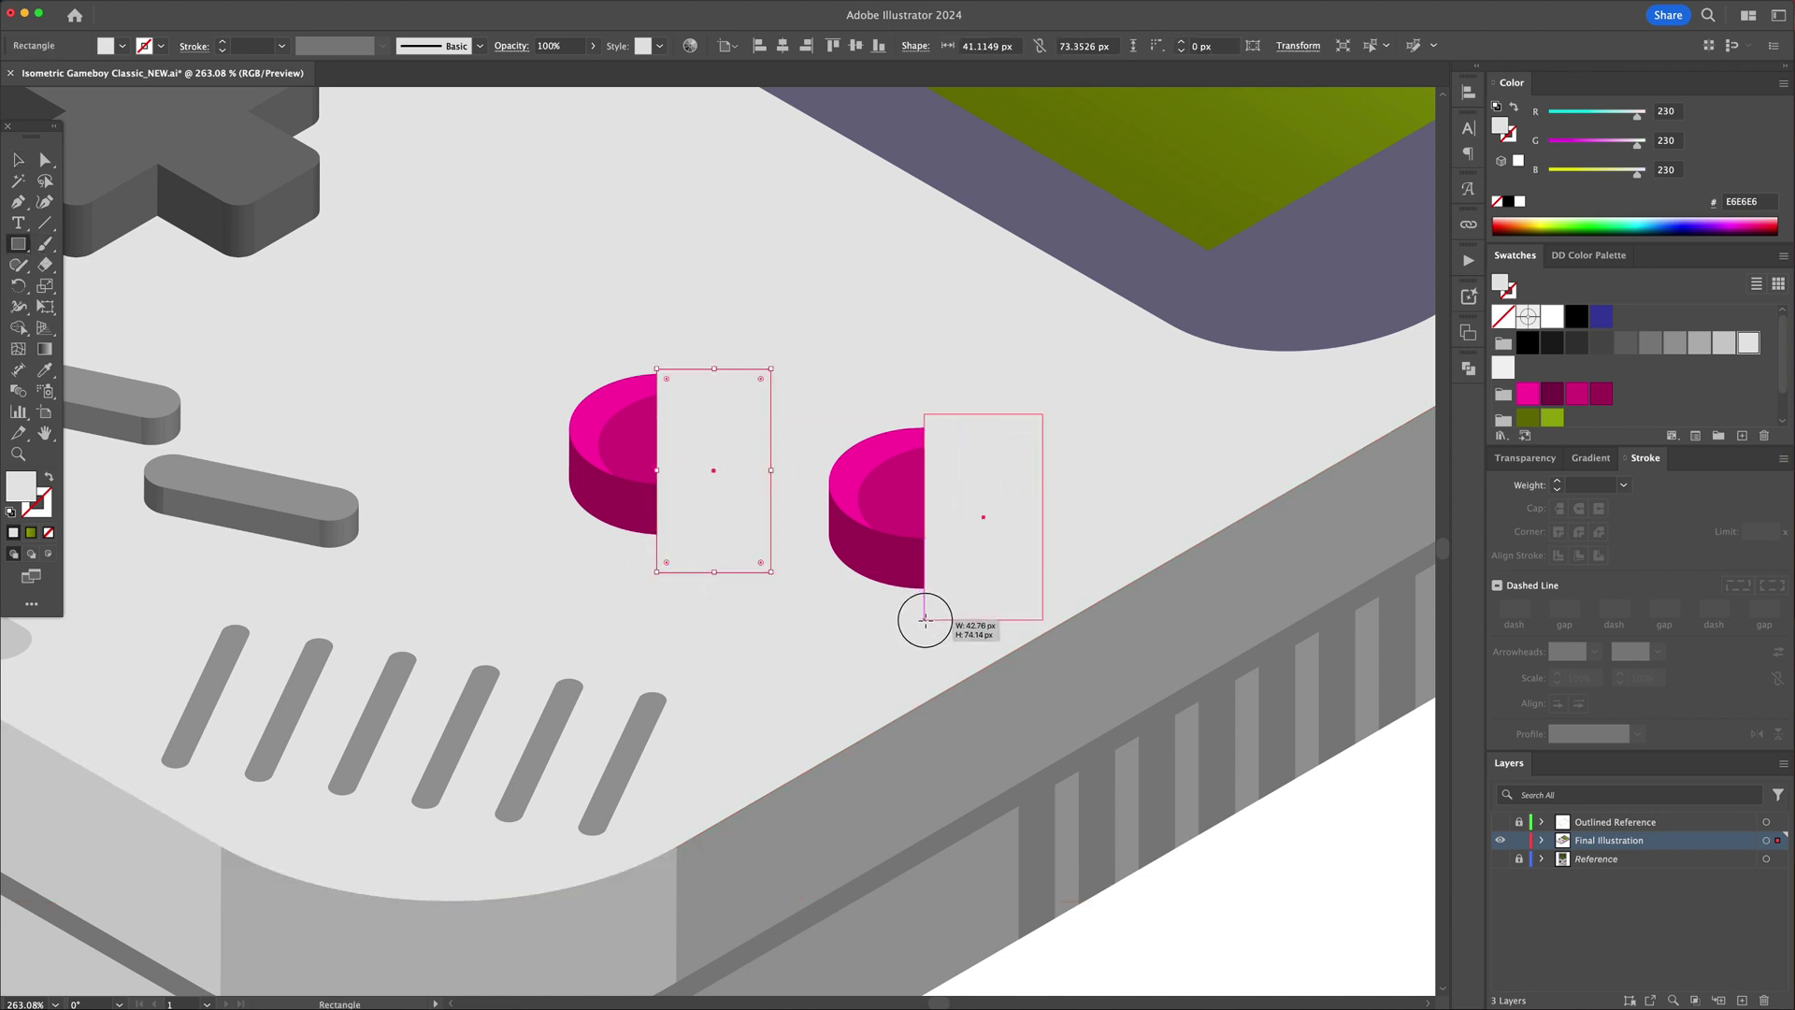
Step: Cut the rectangles down to the right halves of the button sides with the Shape Builder
{"action": "key", "text": "v"}
{"action": "left_click", "coordinate": [841, 561], "text": "shift"}
{"action": "left_click", "coordinate": [733, 550], "text": "shift"}
{"action": "left_click", "coordinate": [621, 513], "text": "shift"}
{"action": "key", "text": "shift+m"}
{"action": "left_click", "coordinate": [739, 551], "text": "alt"}
{"action": "left_click", "coordinate": [1002, 606], "text": "alt"}
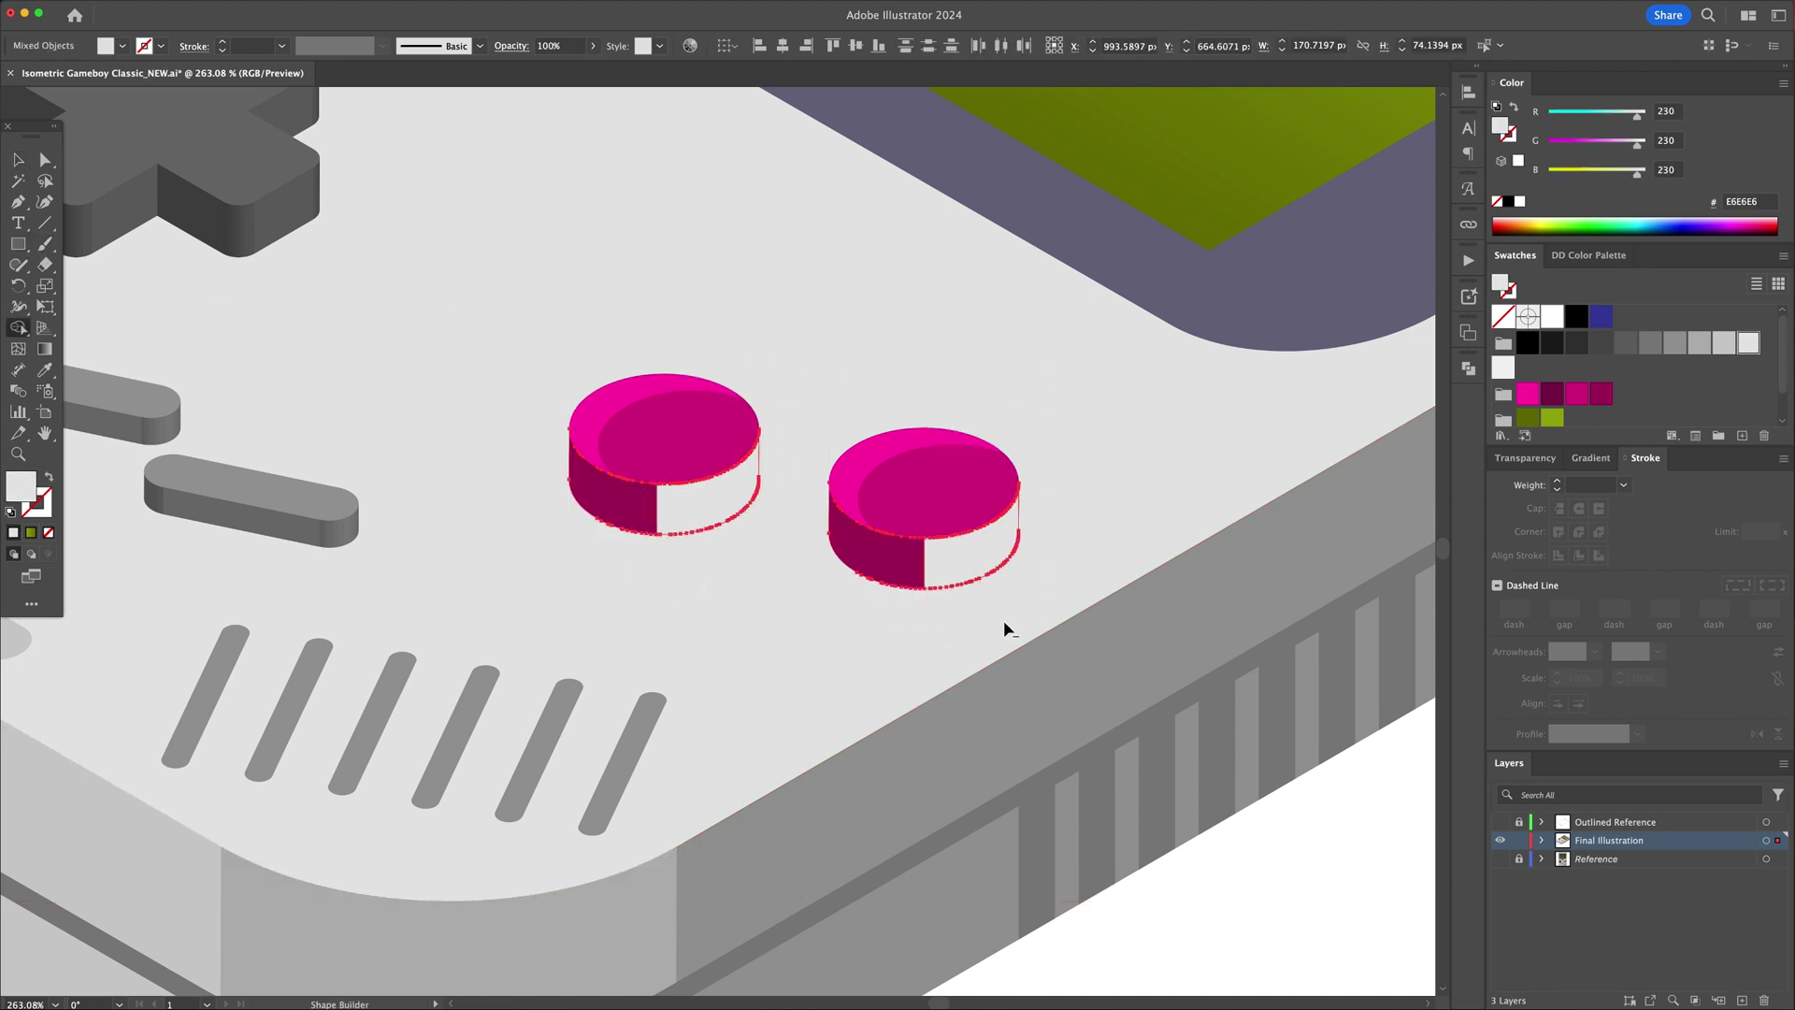
Step: Fill the right halves of both button sides with the darkest magenta 7F004C
{"action": "key", "text": "v"}
{"action": "key", "text": "super+shift+a"}
{"action": "left_click", "coordinate": [970, 570]}
{"action": "left_click", "coordinate": [713, 512], "text": "shift"}
{"action": "left_click", "coordinate": [1552, 394]}
{"action": "left_click", "coordinate": [1310, 833]}
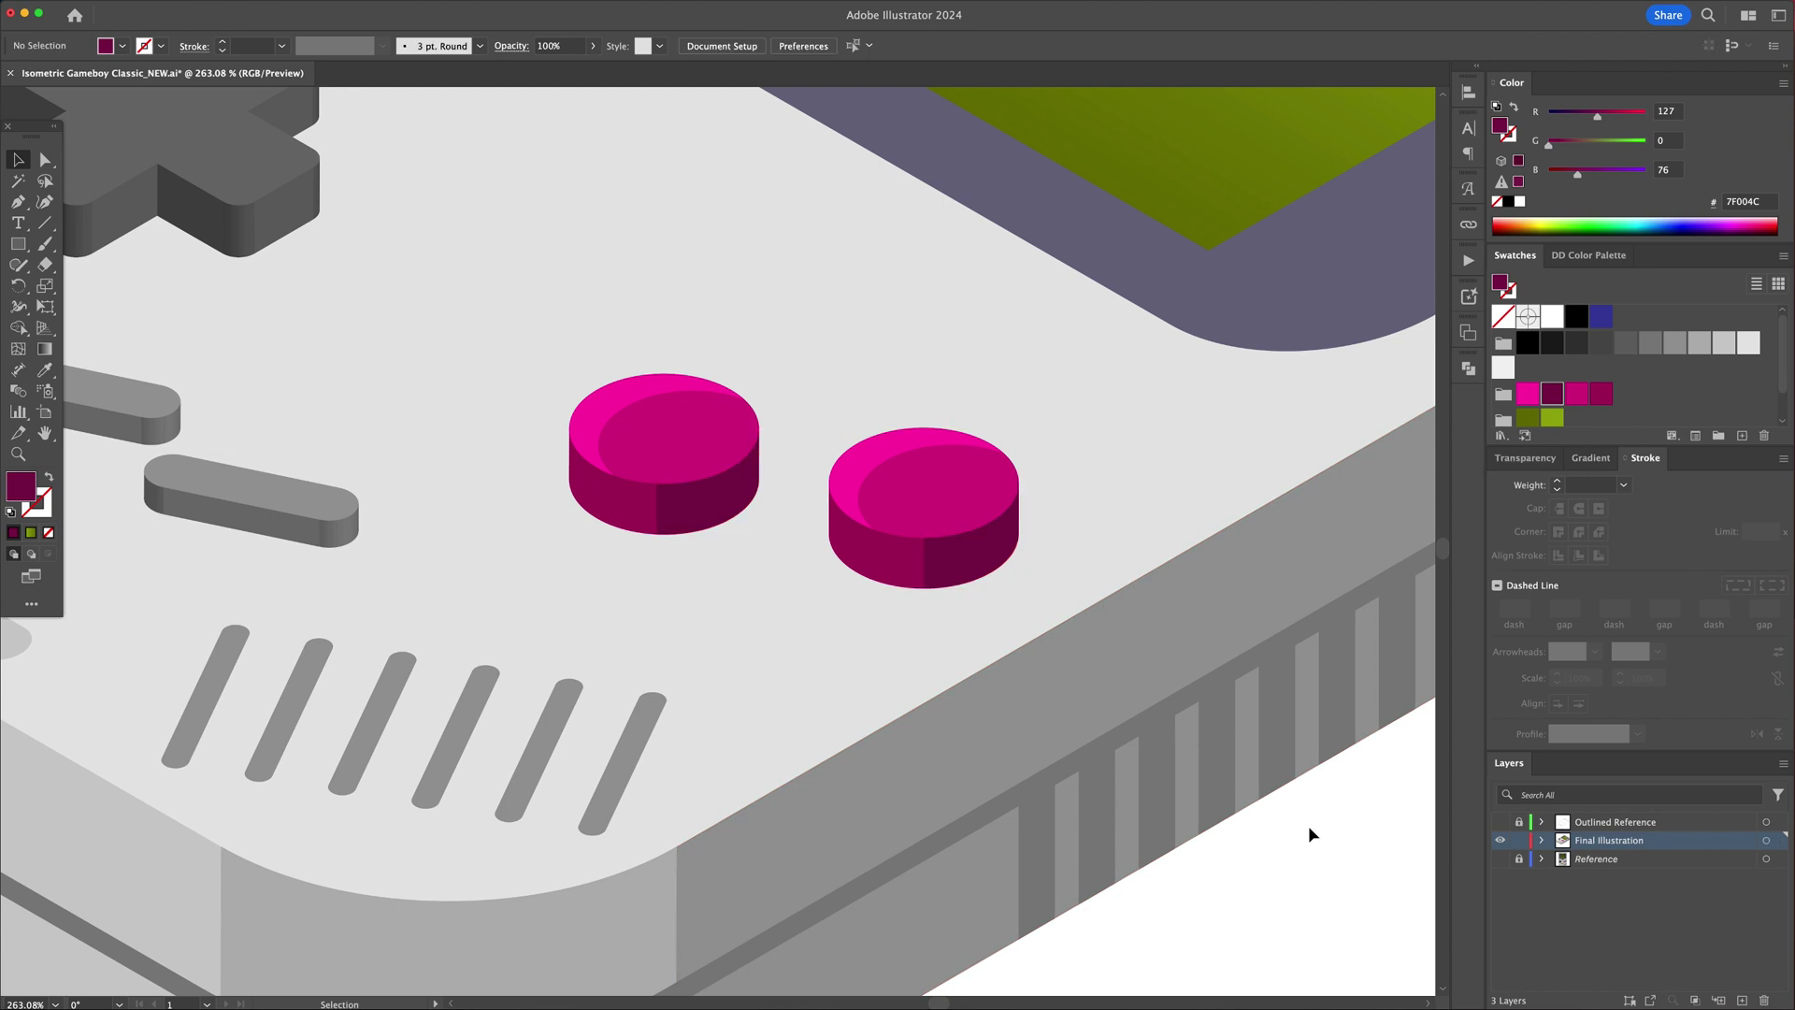
Step: Paste a copy of the six speaker slots in front, nudge it down and select it together with the originals
{"action": "left_click_drag", "start_coordinate": [315, 670], "coordinate": [721, 532]}
{"action": "left_click", "coordinate": [721, 532]}
{"action": "key", "text": "super+c"}
{"action": "key", "text": "super+f"}
{"action": "key", "text": "Down"}
{"action": "key", "text": "Down"}
{"action": "key", "text": "Down"}
{"action": "key", "text": "Down"}
{"action": "key", "text": "Down"}
{"action": "left_click", "coordinate": [728, 507], "text": "shift"}
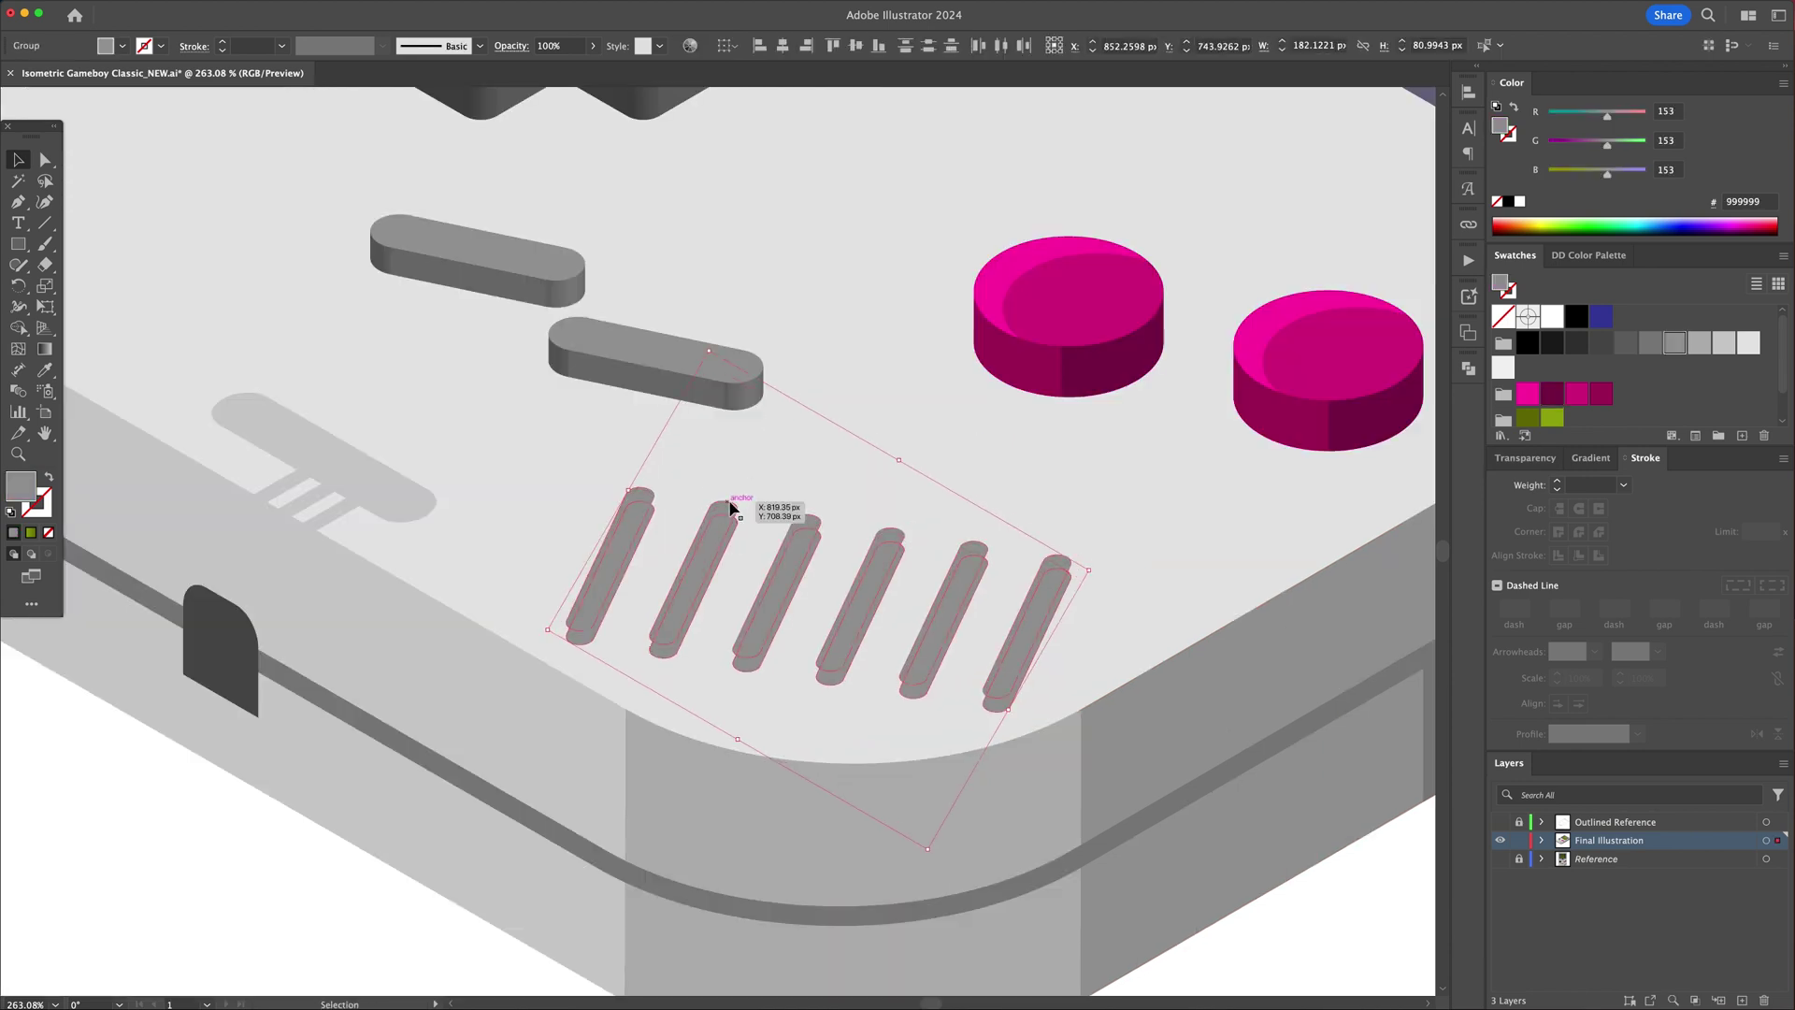
Step: Remove the parts of the slot copies that overhang the six original speaker slots with the Shape Builder
{"action": "key", "text": "shift+m"}
{"action": "left_click", "coordinate": [797, 601]}
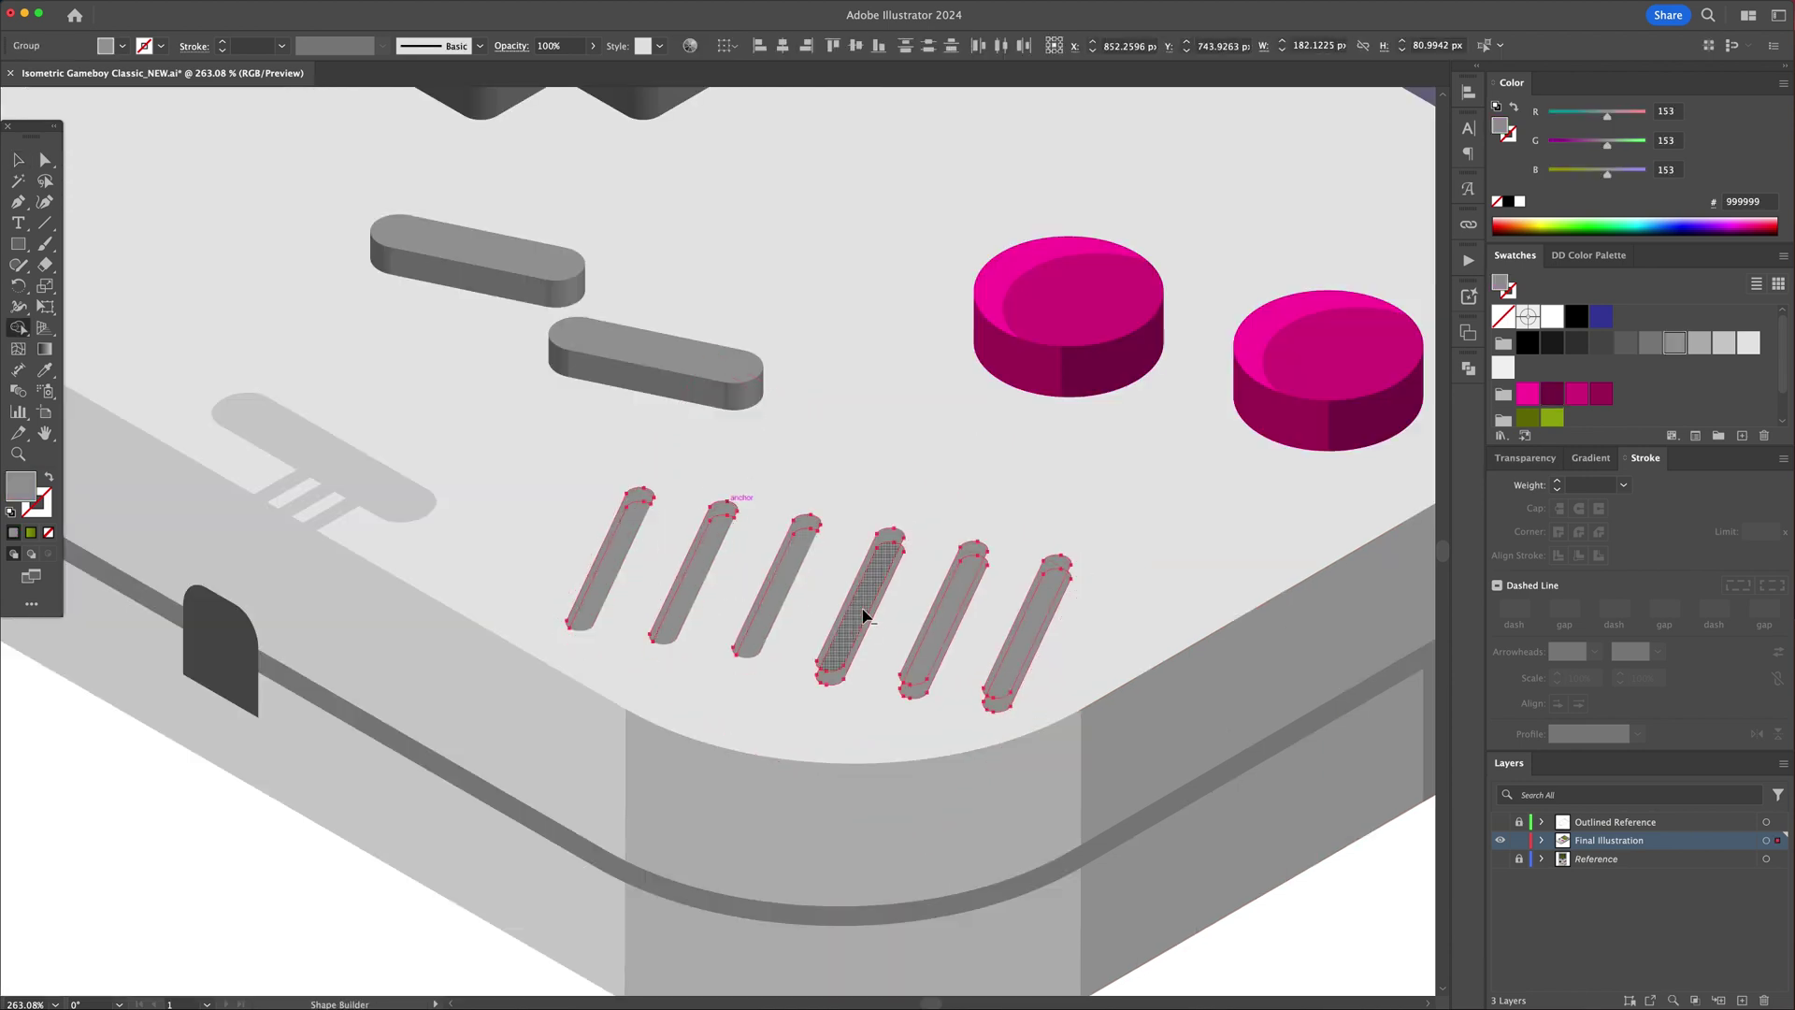
{"action": "left_click_drag", "start_coordinate": [1036, 645], "coordinate": [999, 706]}
Step: Fill the strips along the upper edges of the speaker slots with a darker grey swatch
{"action": "key", "text": "v"}
{"action": "left_click", "coordinate": [1327, 954]}
{"action": "left_click", "coordinate": [1059, 563]}
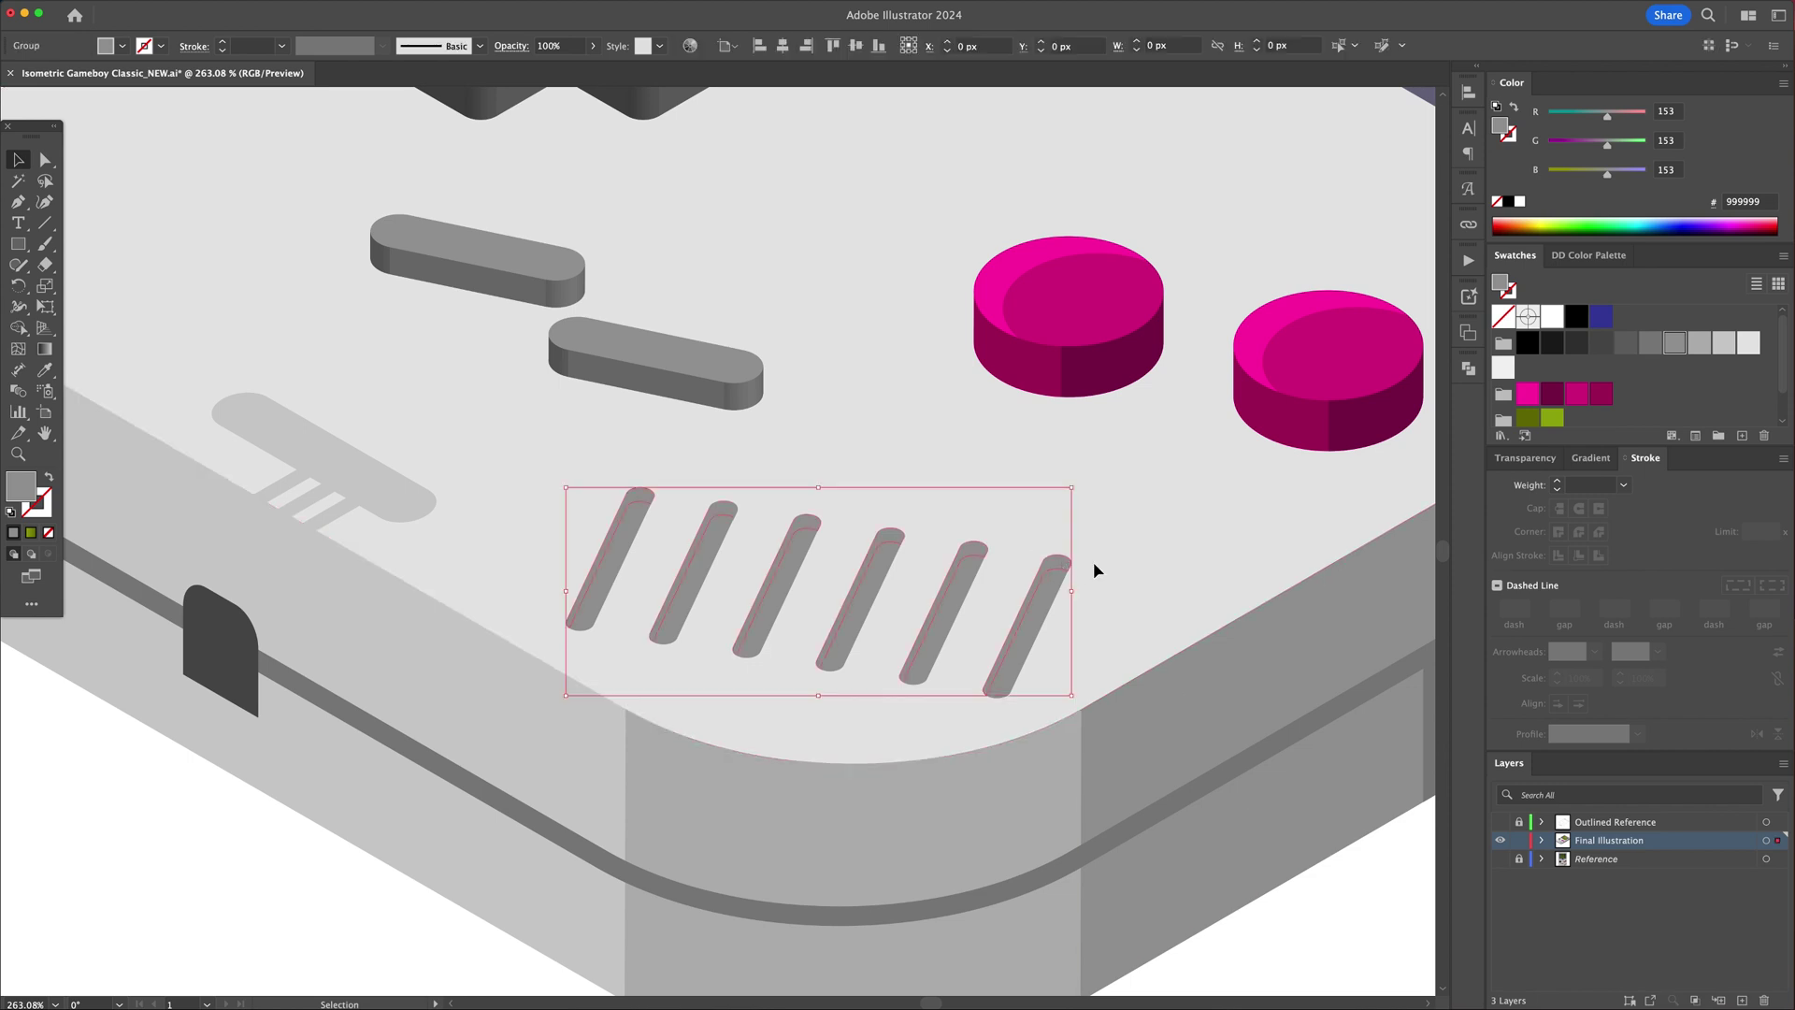
{"action": "left_click", "coordinate": [1624, 346]}
Step: Trim a nudged-down copy of the pill-shaped slot near the front edge with the Shape Builder and darken its upper strip
{"action": "left_click", "coordinate": [778, 624]}
{"action": "left_click_drag", "start_coordinate": [354, 466], "coordinate": [661, 686]}
{"action": "left_click", "coordinate": [786, 612], "text": "shift"}
{"action": "key", "text": "shift+m"}
{"action": "key", "text": "v"}
{"action": "key", "text": "super+shift+a"}
{"action": "left_click", "coordinate": [708, 568]}
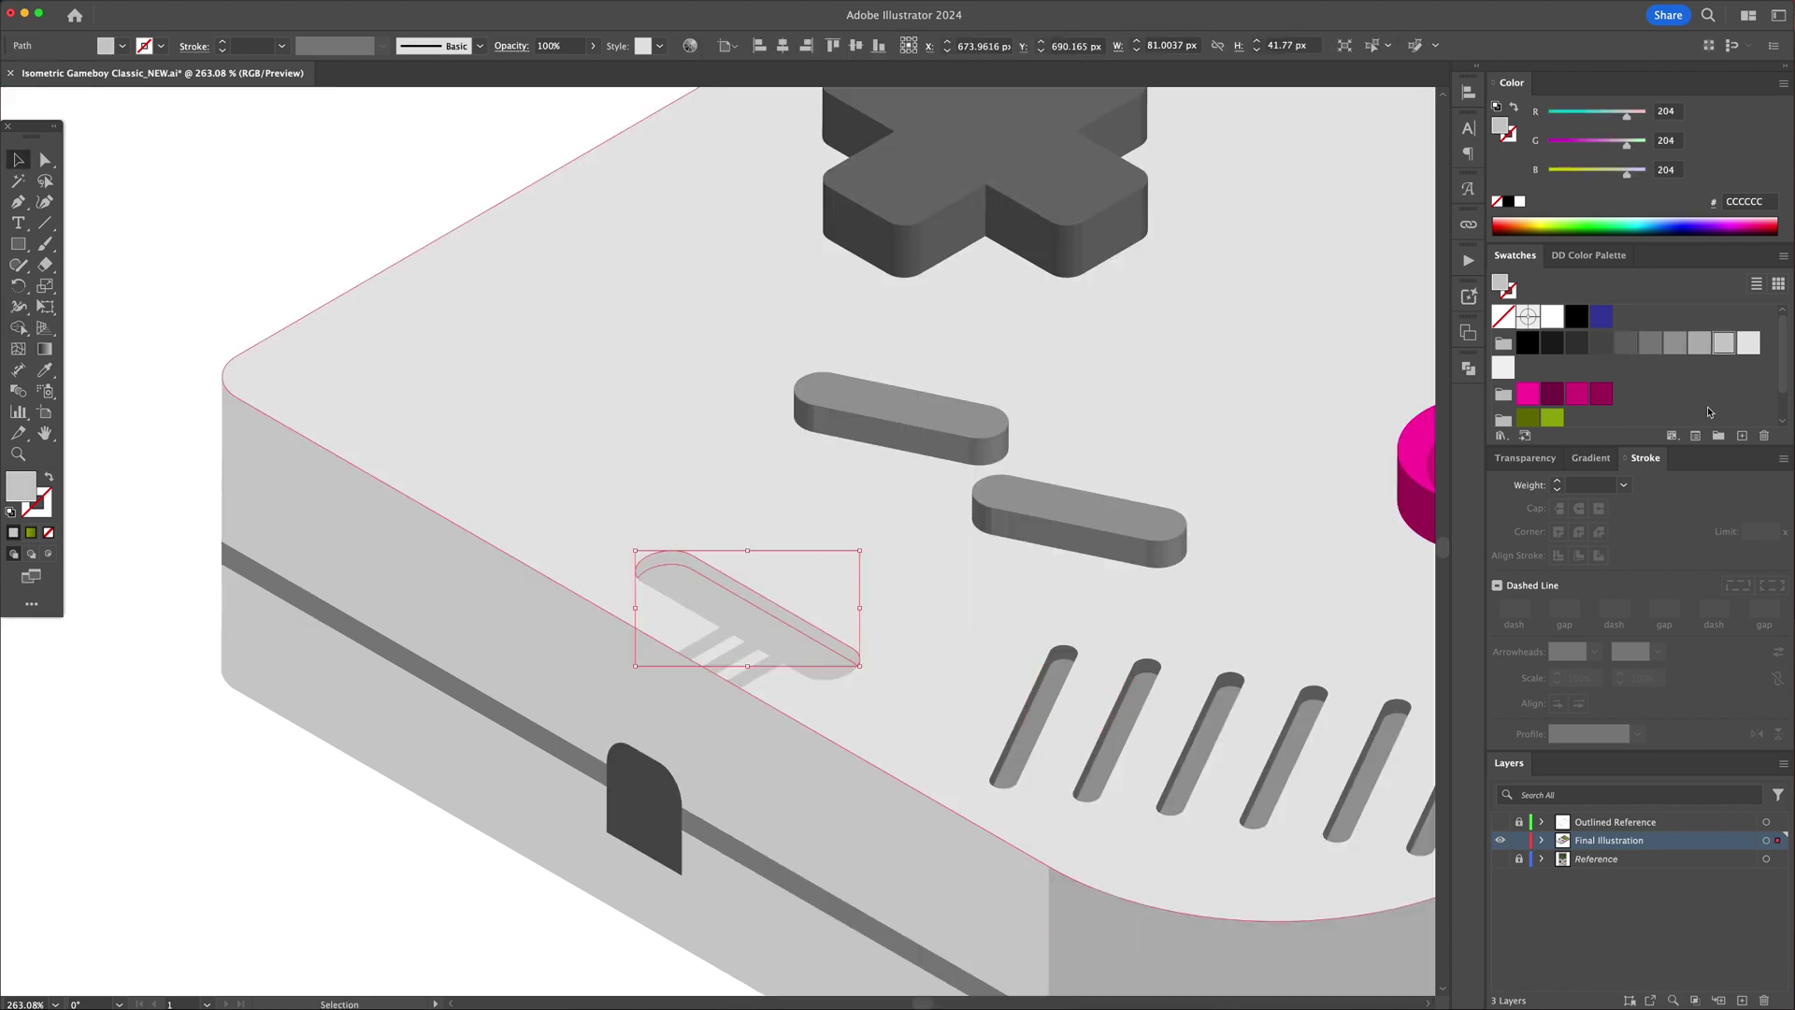
Step: Copy the small dark port on the left side face 5 px at an angle of 30°
{"action": "scroll", "coordinate": [372, 829], "scroll_direction": "down", "scroll_amount": 3}
{"action": "scroll", "coordinate": [372, 830], "scroll_direction": "right", "scroll_amount": 2}
{"action": "left_click", "coordinate": [514, 615]}
{"action": "key", "text": "Return"}
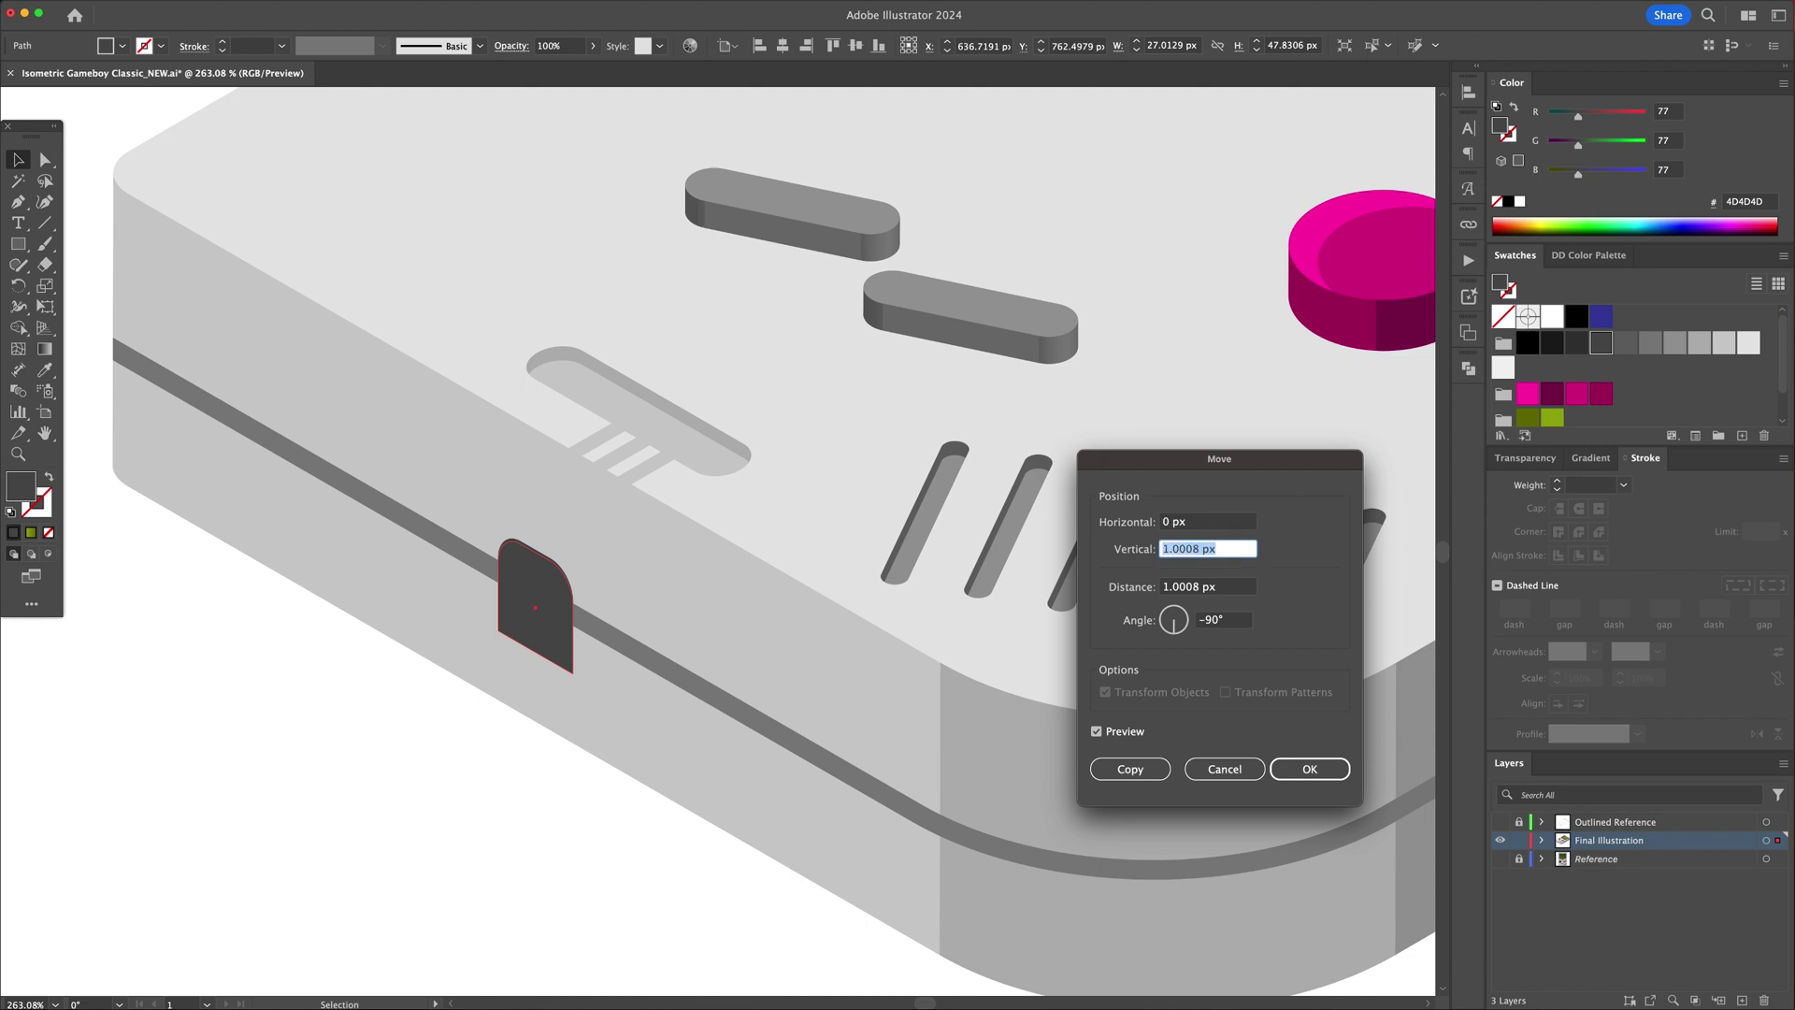
{"action": "key", "text": "shift+Tab"}
{"action": "key", "text": "shift+Down"}
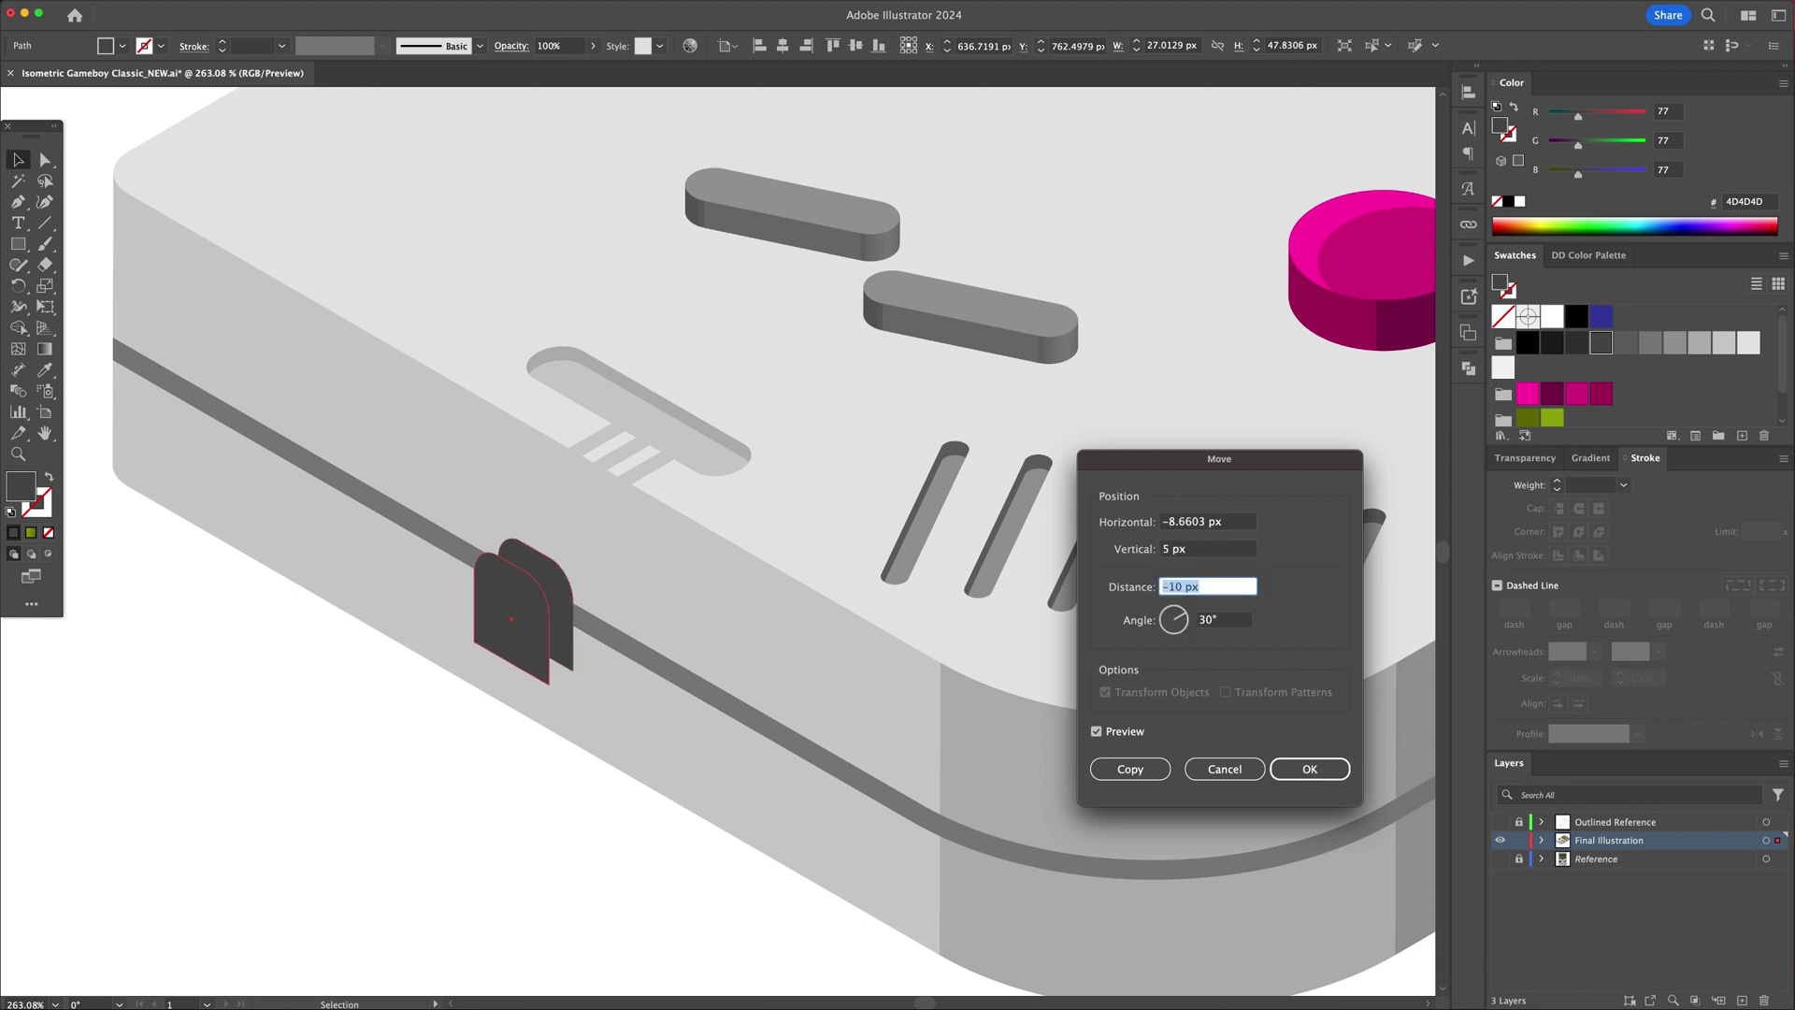
{"action": "key", "text": "shift+Up"}
{"action": "key", "text": "Up"}
{"action": "key", "text": "Up"}
{"action": "key", "text": "Up"}
{"action": "key", "text": "Up"}
{"action": "key", "text": "Up"}
{"action": "key", "text": "alt+Return"}
Step: Remove the overhanging part of the left port's copy with the Shape Builder and select the strip along the port's lower edge
{"action": "left_click", "coordinate": [553, 656], "text": "shift"}
{"action": "key", "text": "shift+m"}
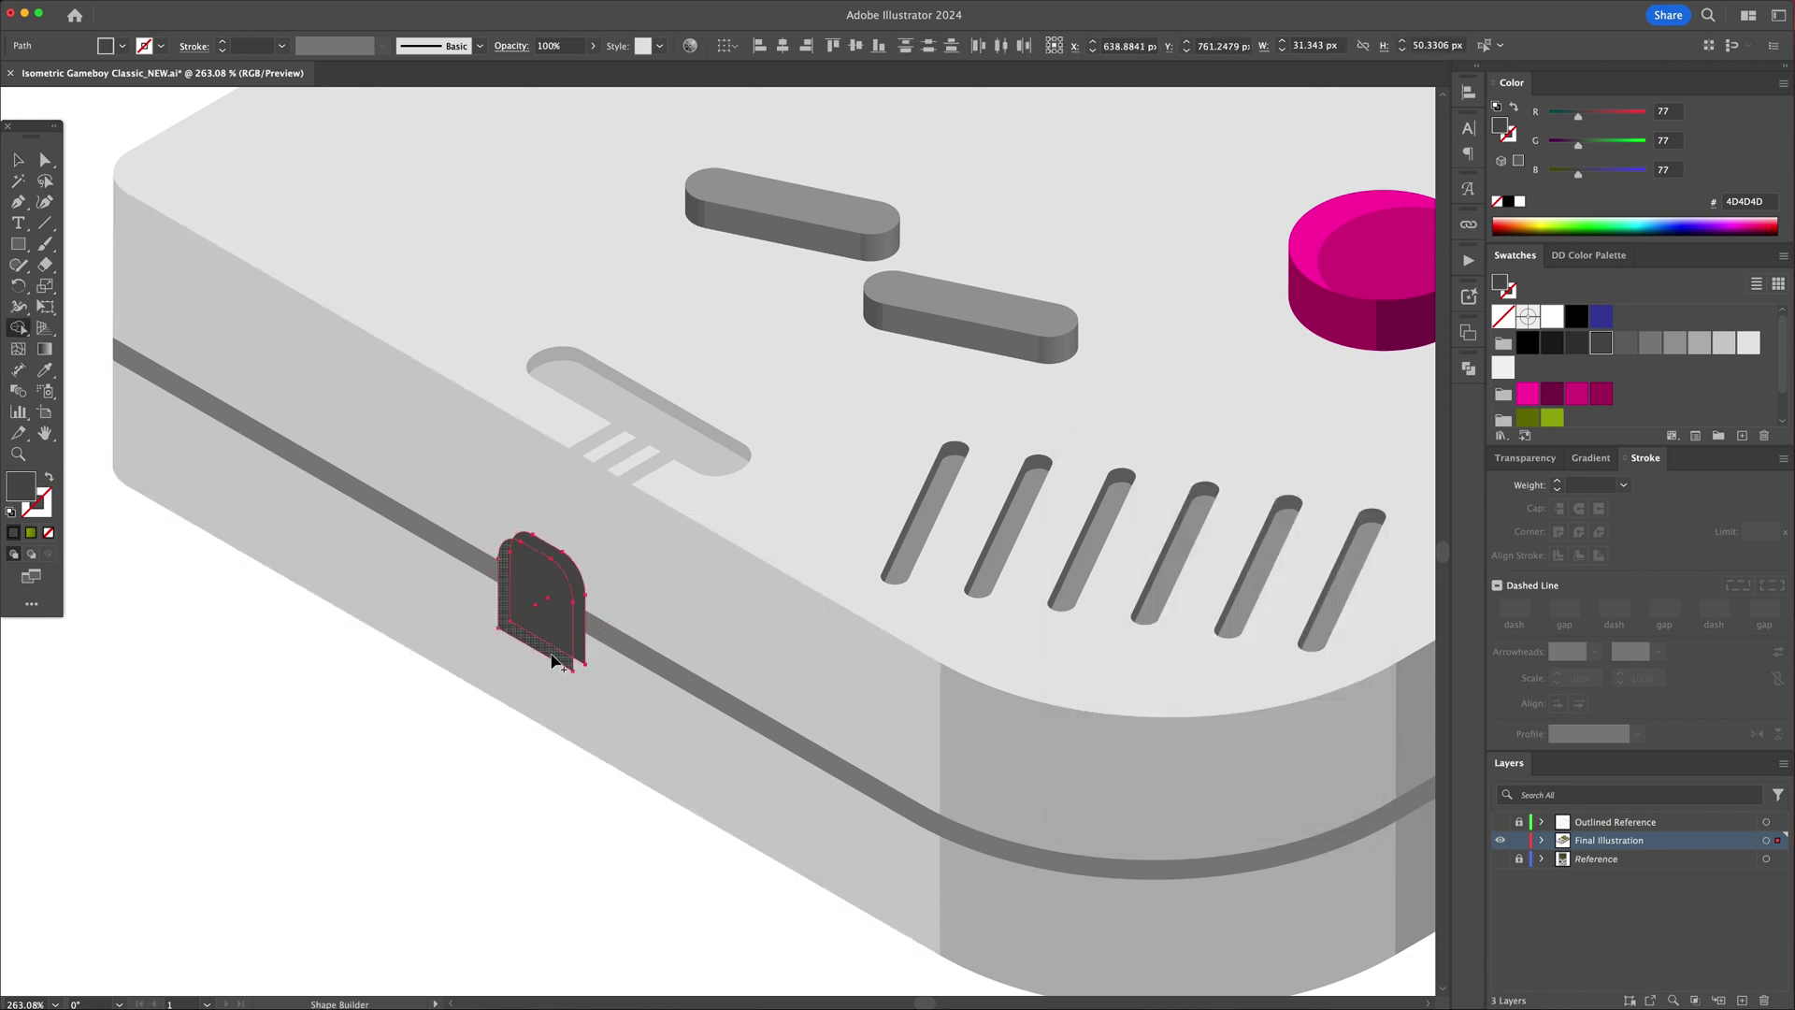
{"action": "left_click", "coordinate": [578, 610], "text": "alt"}
{"action": "key", "text": "v"}
{"action": "left_click", "coordinate": [515, 824]}
{"action": "left_click", "coordinate": [563, 659]}
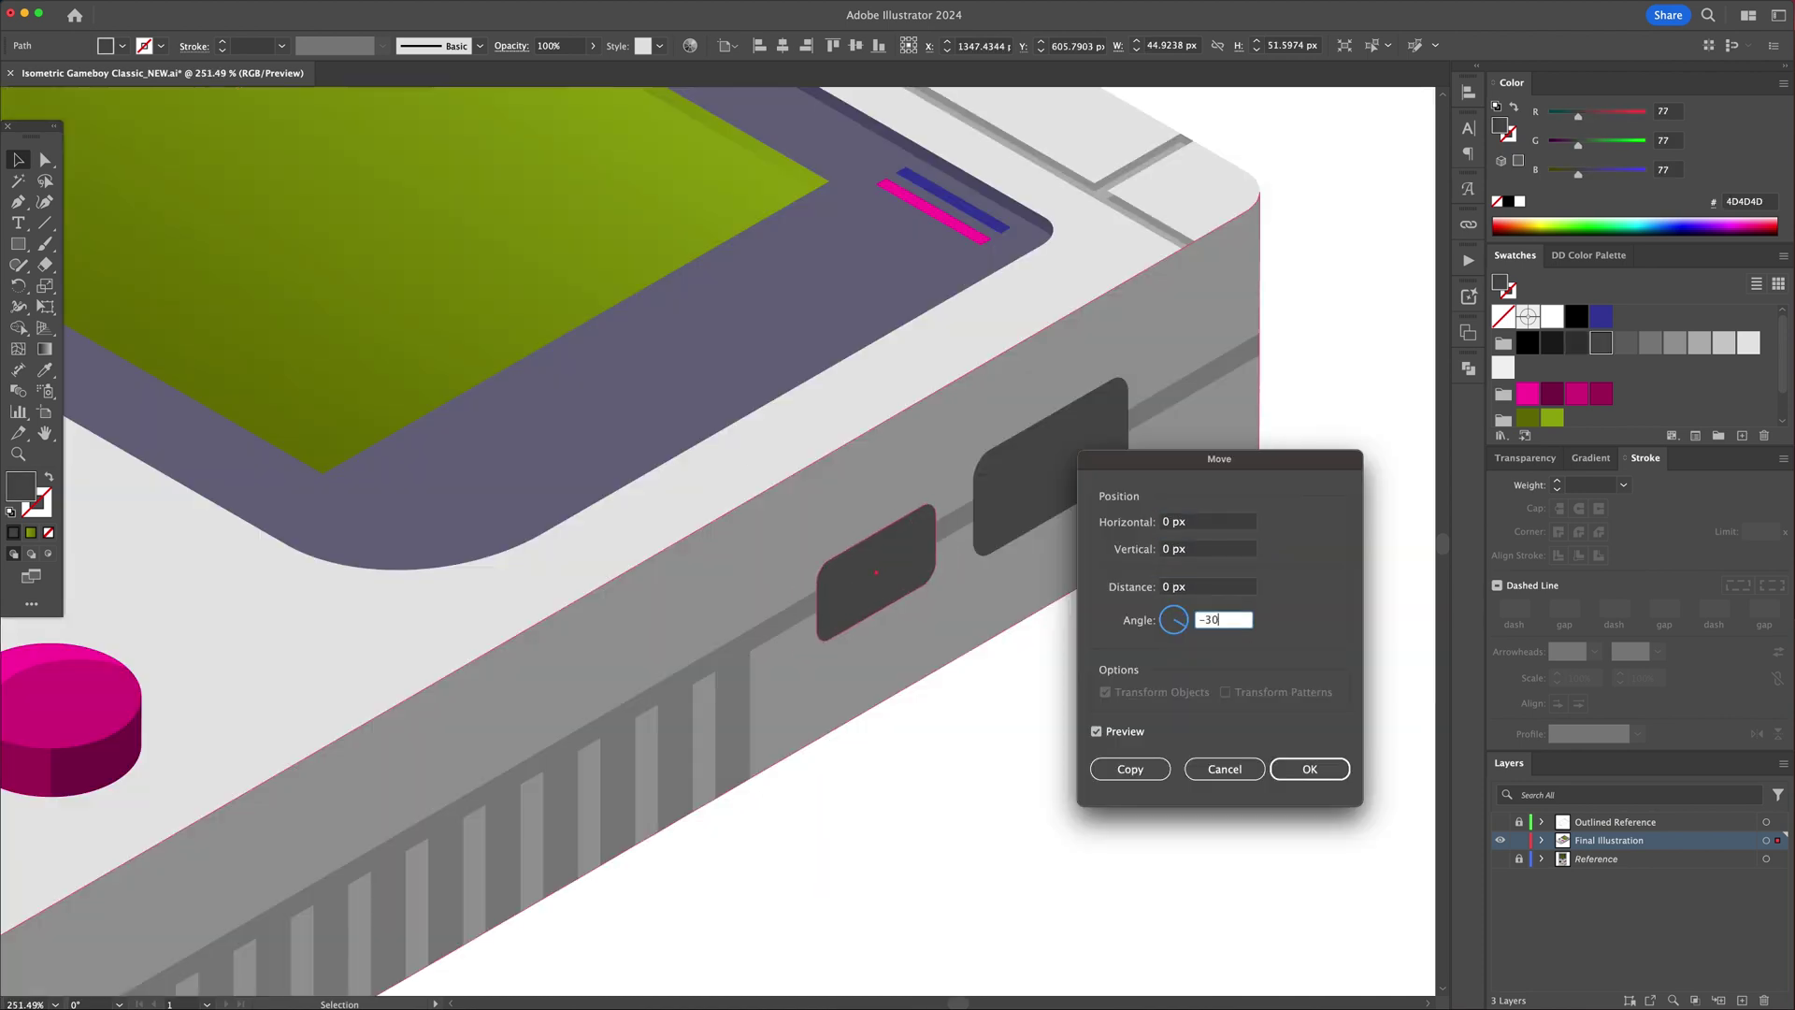
Step: Copy the smaller port on the right side face by -5 px at an angle of -30°
{"action": "key", "text": "shift+Tab"}
{"action": "key", "text": "Down"}
{"action": "key", "text": "Return"}
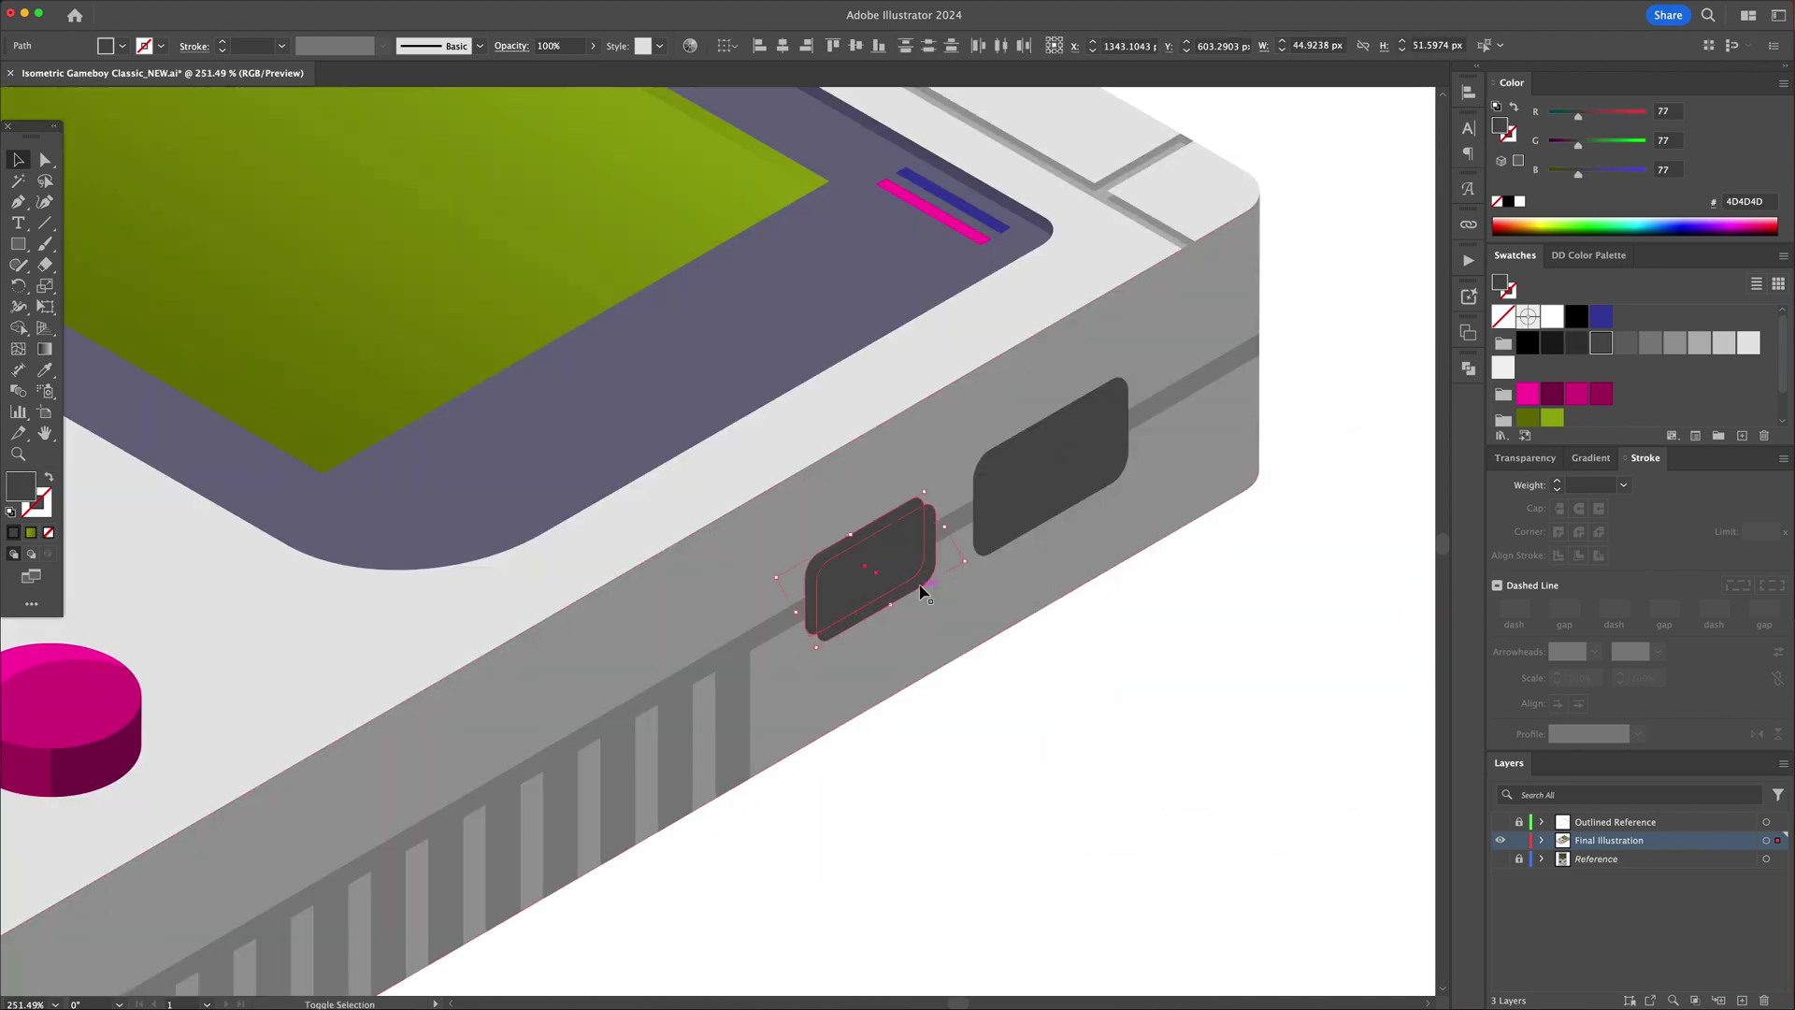
Step: Trim the smaller port's overhanging copy with the Shape Builder and fill the strip along its right and lower edges darker grey
{"action": "left_click", "coordinate": [871, 531], "text": "alt"}
{"action": "key", "text": "v"}
{"action": "left_click", "coordinate": [1082, 696]}
{"action": "left_click", "coordinate": [930, 581]}
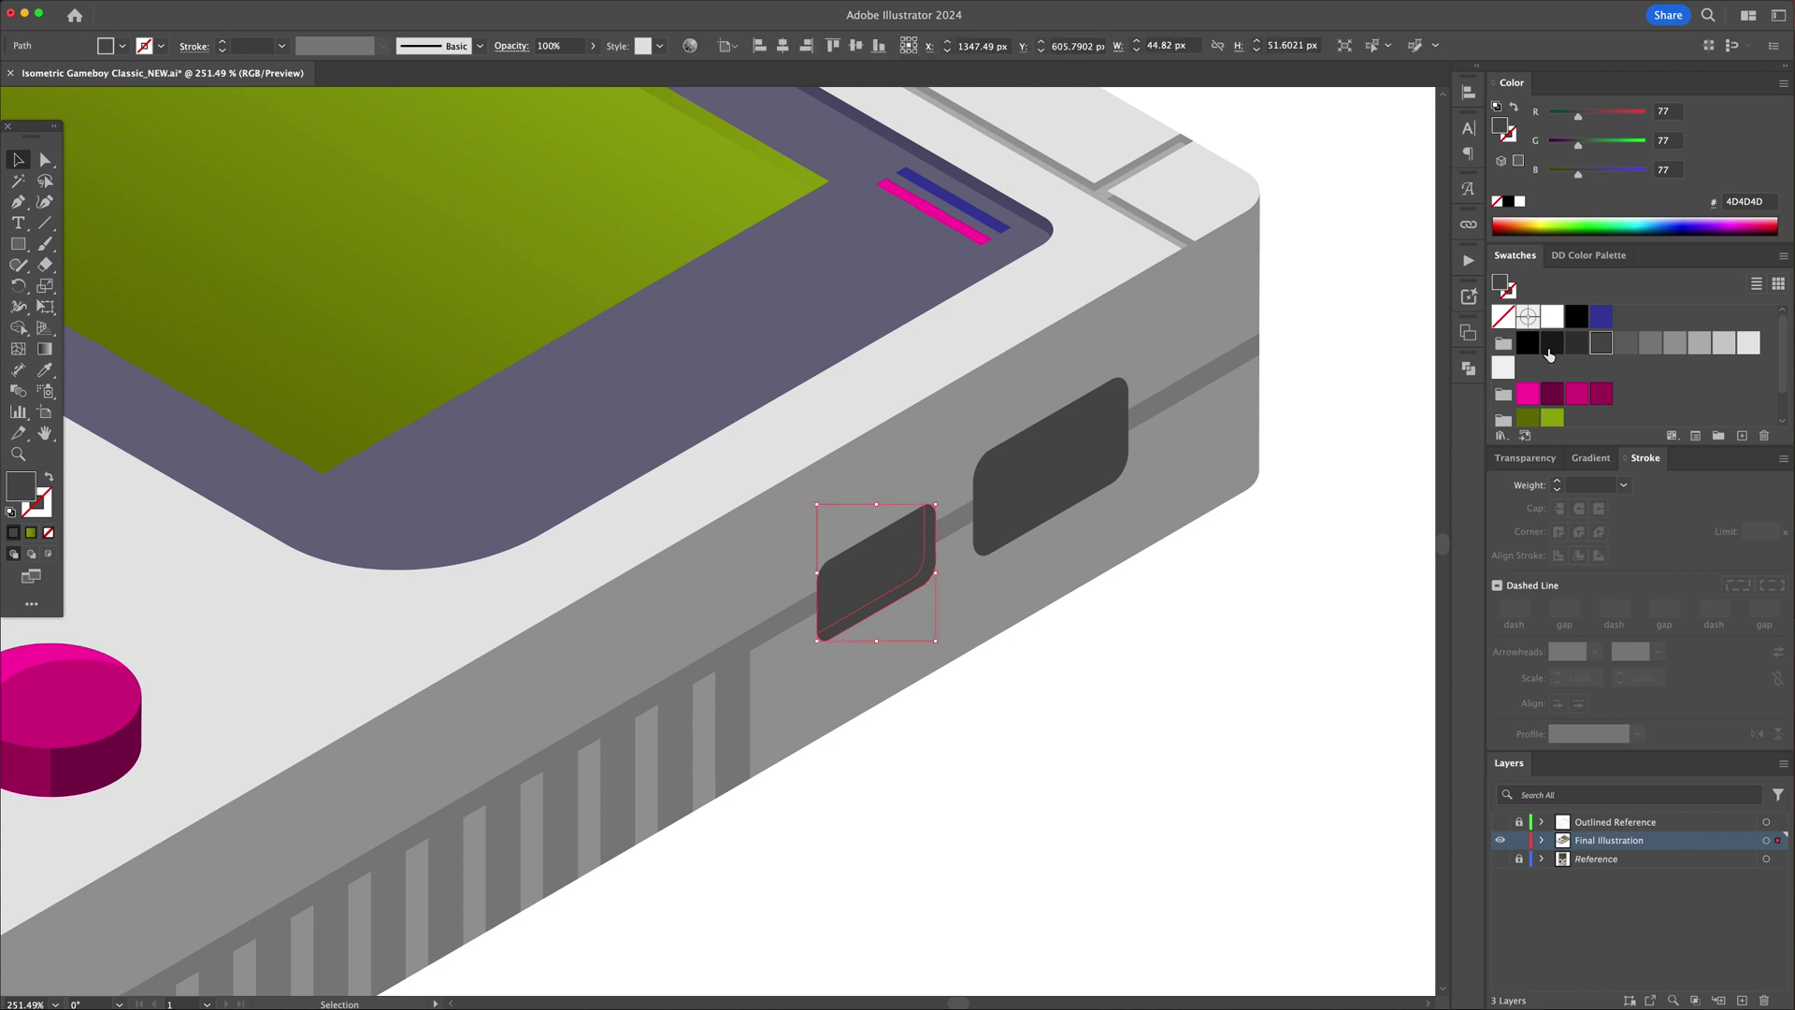
{"action": "left_click", "coordinate": [1576, 344]}
Step: Give the larger port on the right side face a matching darker grey strip along its right and lower edges
{"action": "left_click", "coordinate": [1107, 454]}
{"action": "key", "text": "Delete"}
{"action": "scroll", "coordinate": [991, 561], "scroll_direction": "down", "scroll_amount": 3}
{"action": "left_click", "coordinate": [870, 645]}
{"action": "left_click", "coordinate": [910, 636], "text": "shift"}
{"action": "mouse_move", "coordinate": [882, 651]}
{"action": "left_mouse_down"}
{"action": "mouse_move", "coordinate": [1006, 579]}
{"action": "mouse_move", "coordinate": [1045, 517]}
{"action": "mouse_move", "coordinate": [1036, 538]}
{"action": "left_mouse_up"}
{"action": "left_click", "coordinate": [1220, 755]}
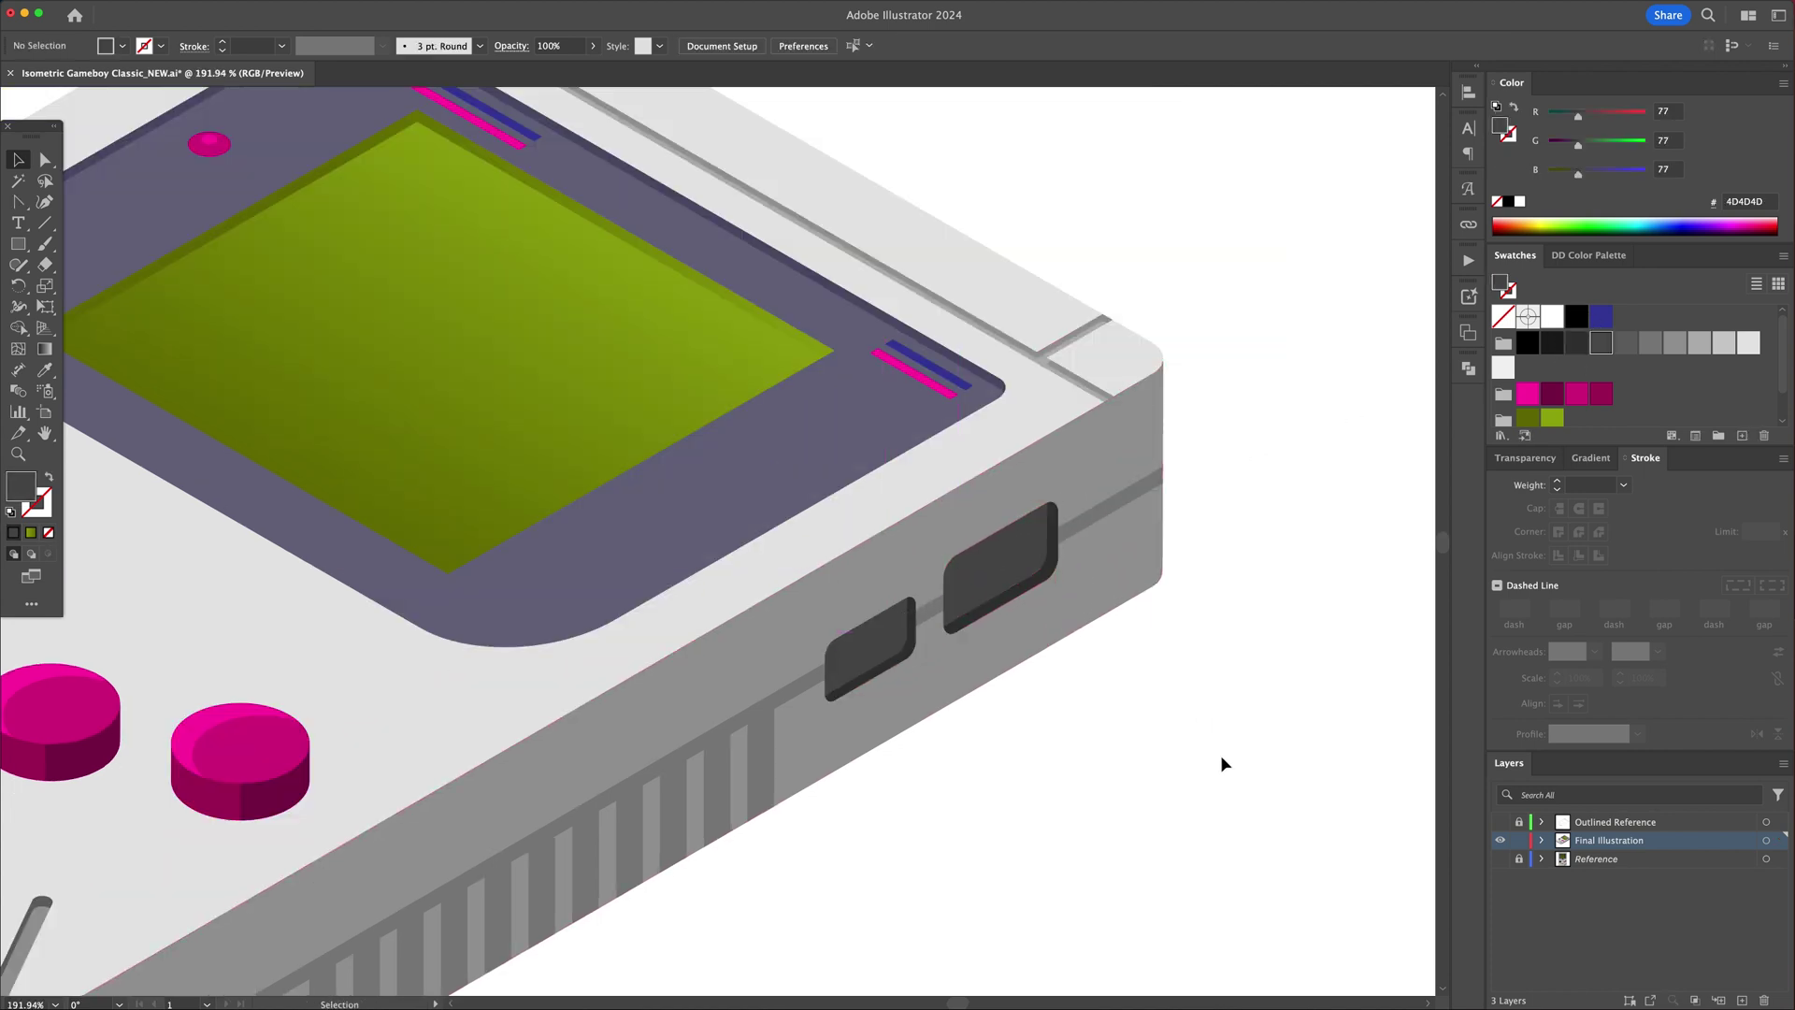
Step: Draw a circle about 37 px wide at the D-pad's centre and fill it with grey 808080
{"action": "left_click_drag", "start_coordinate": [694, 493], "coordinate": [738, 510]}
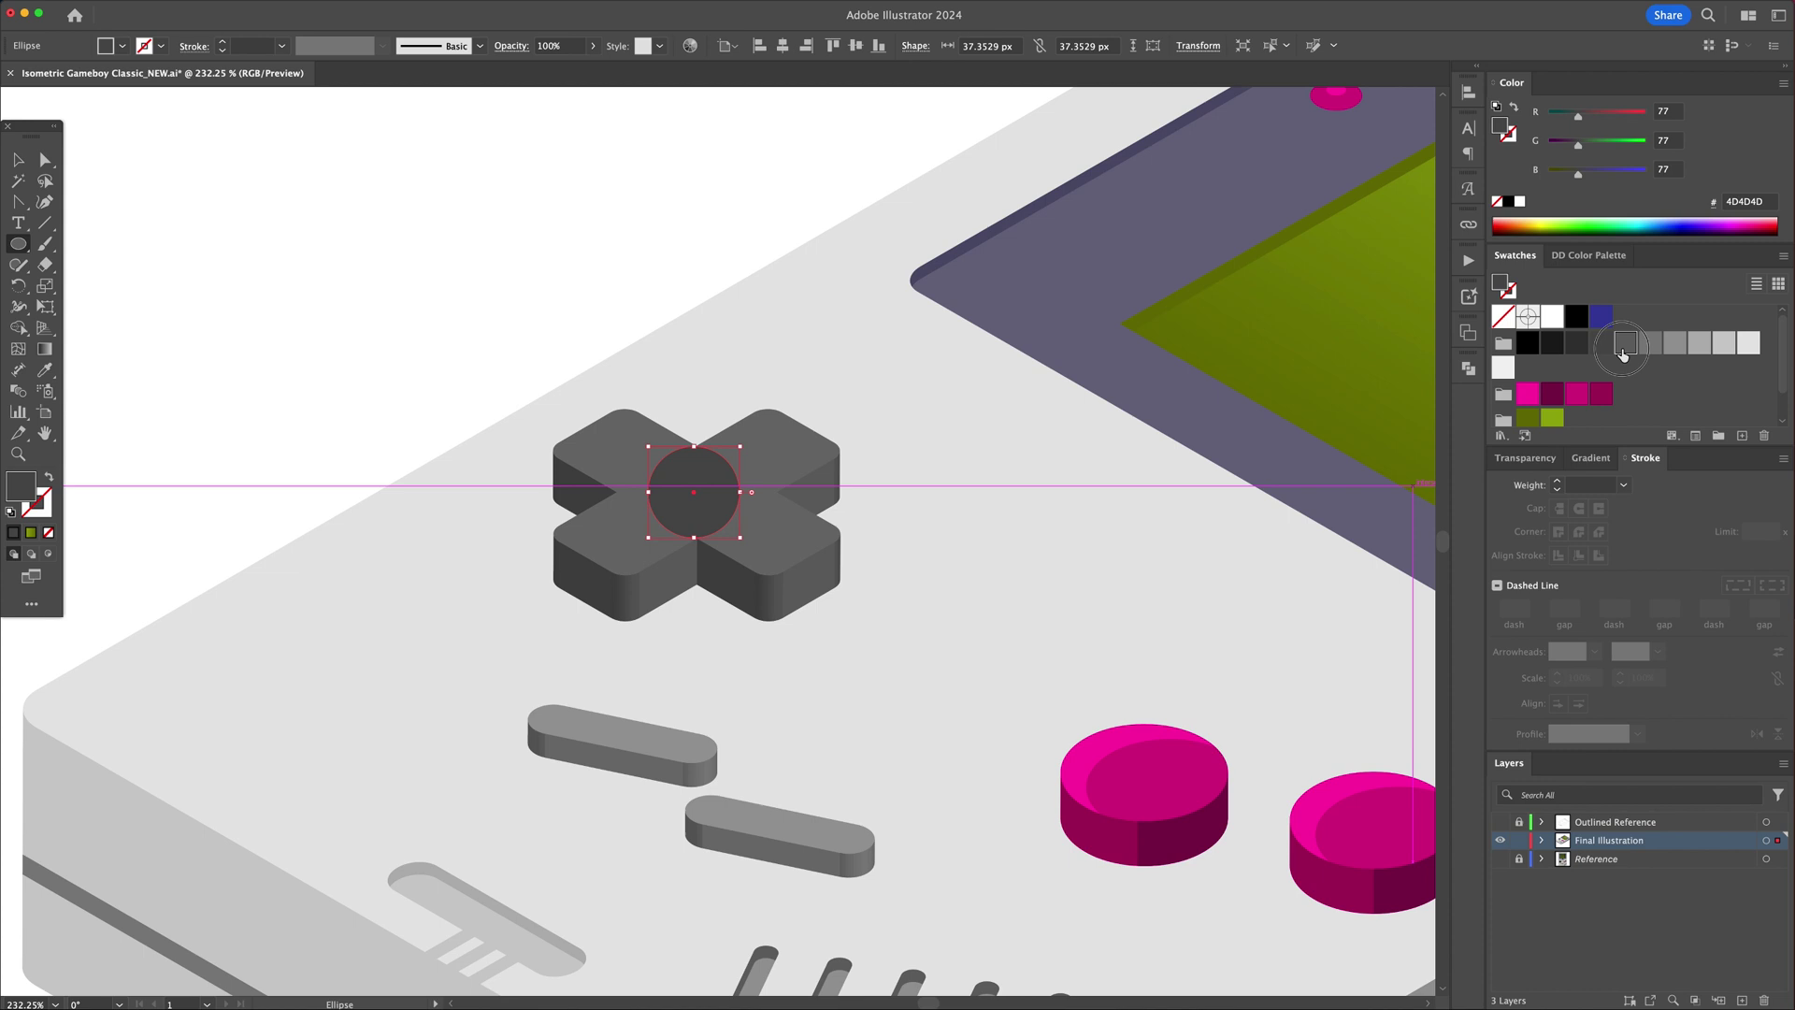
{"action": "left_click", "coordinate": [1622, 348]}
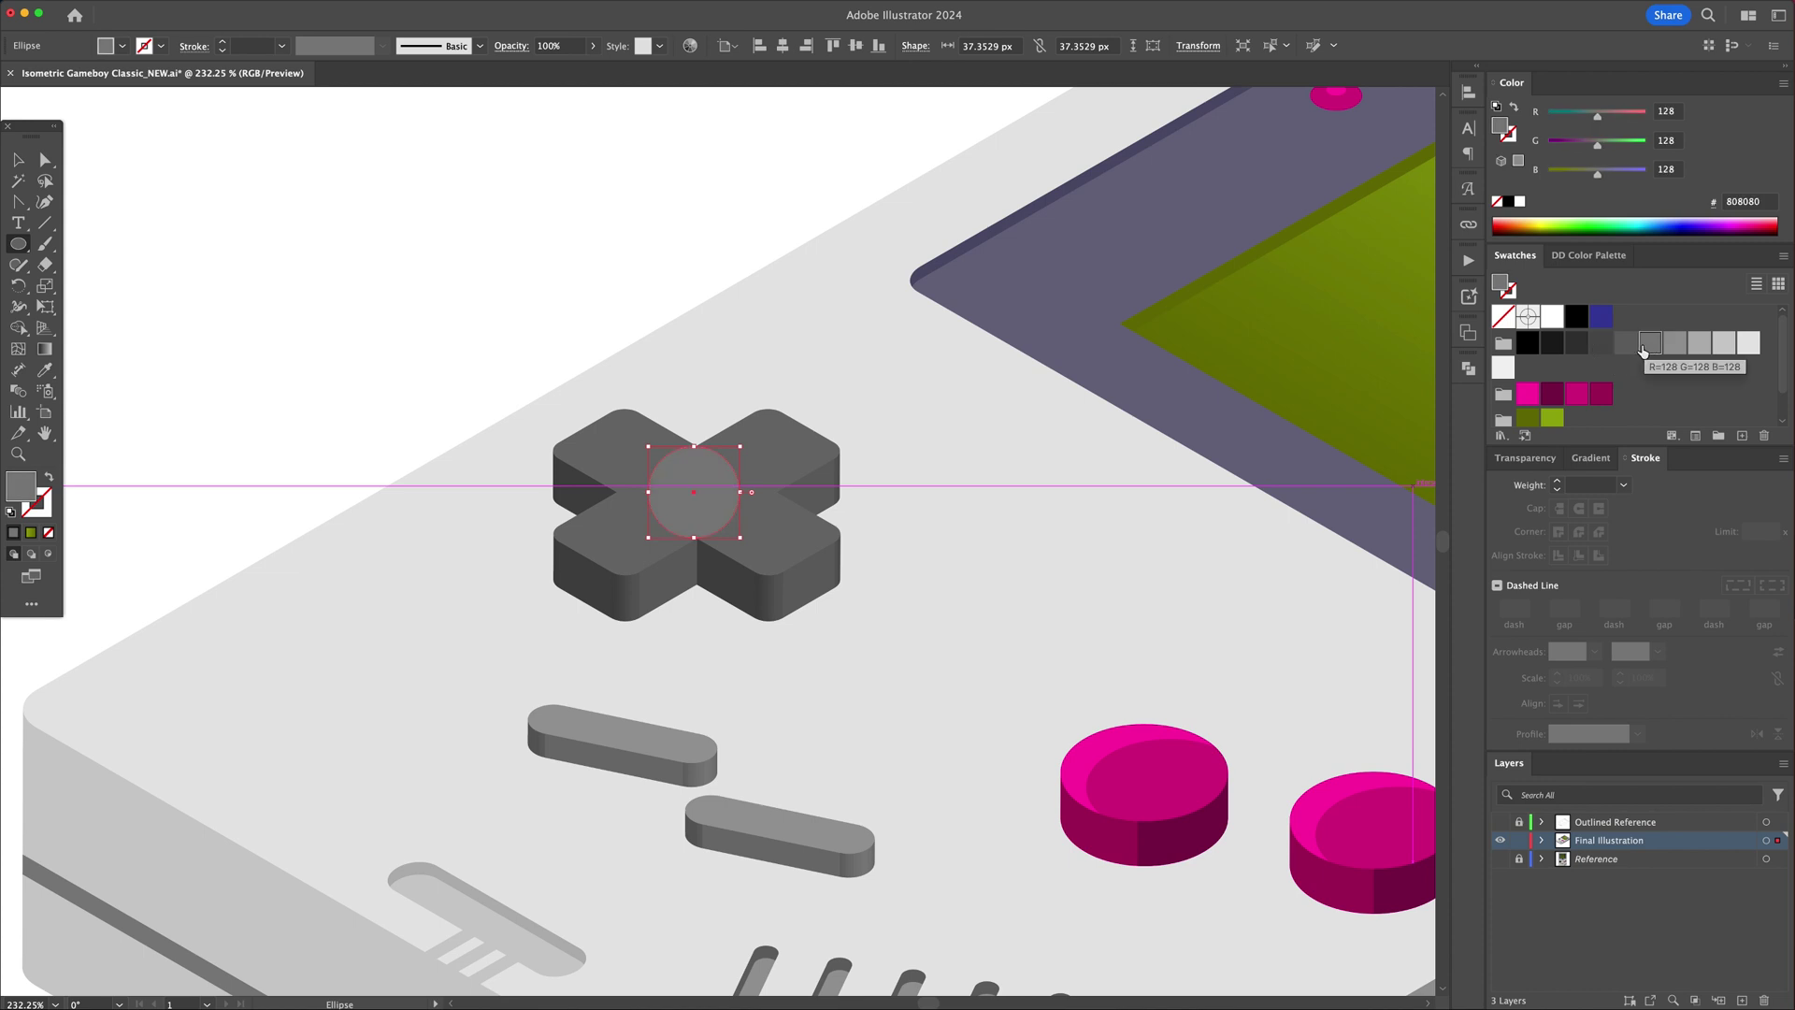
Step: Project the D-pad circle onto the top face by running the Iso Top action
{"action": "left_click", "coordinate": [1464, 264]}
{"action": "left_click", "coordinate": [1336, 296]}
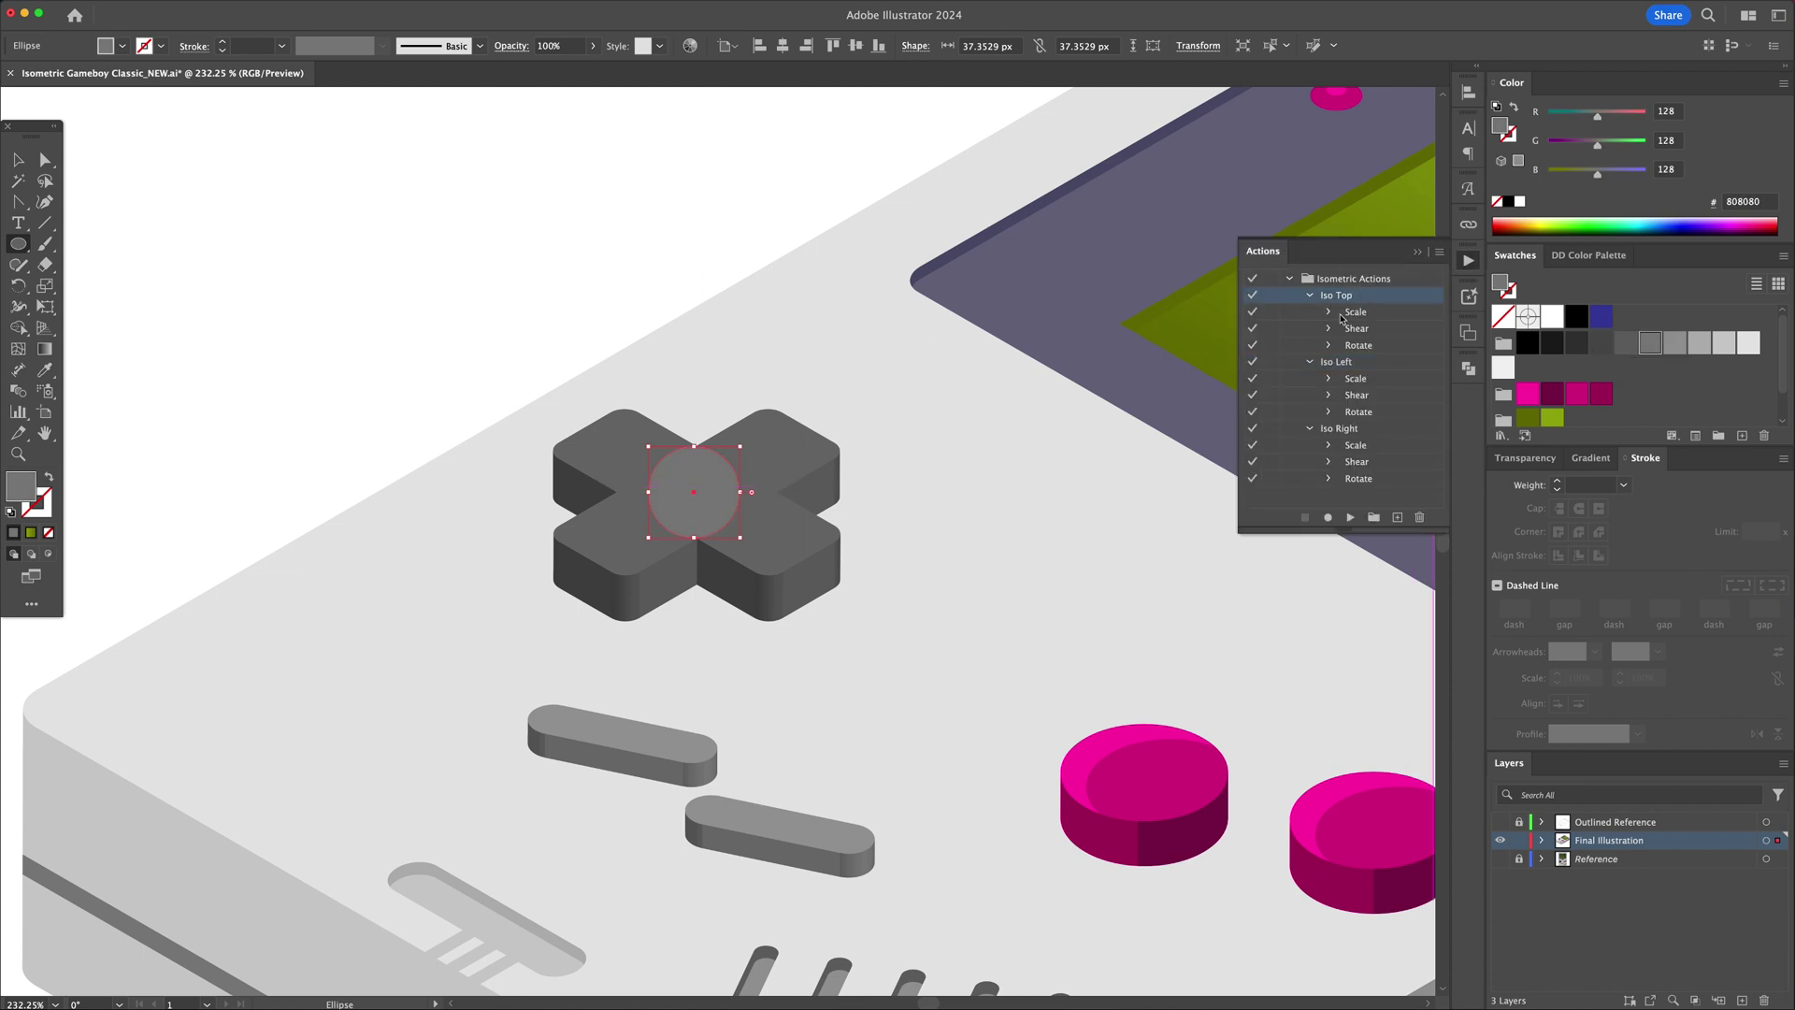
{"action": "left_click", "coordinate": [1350, 517]}
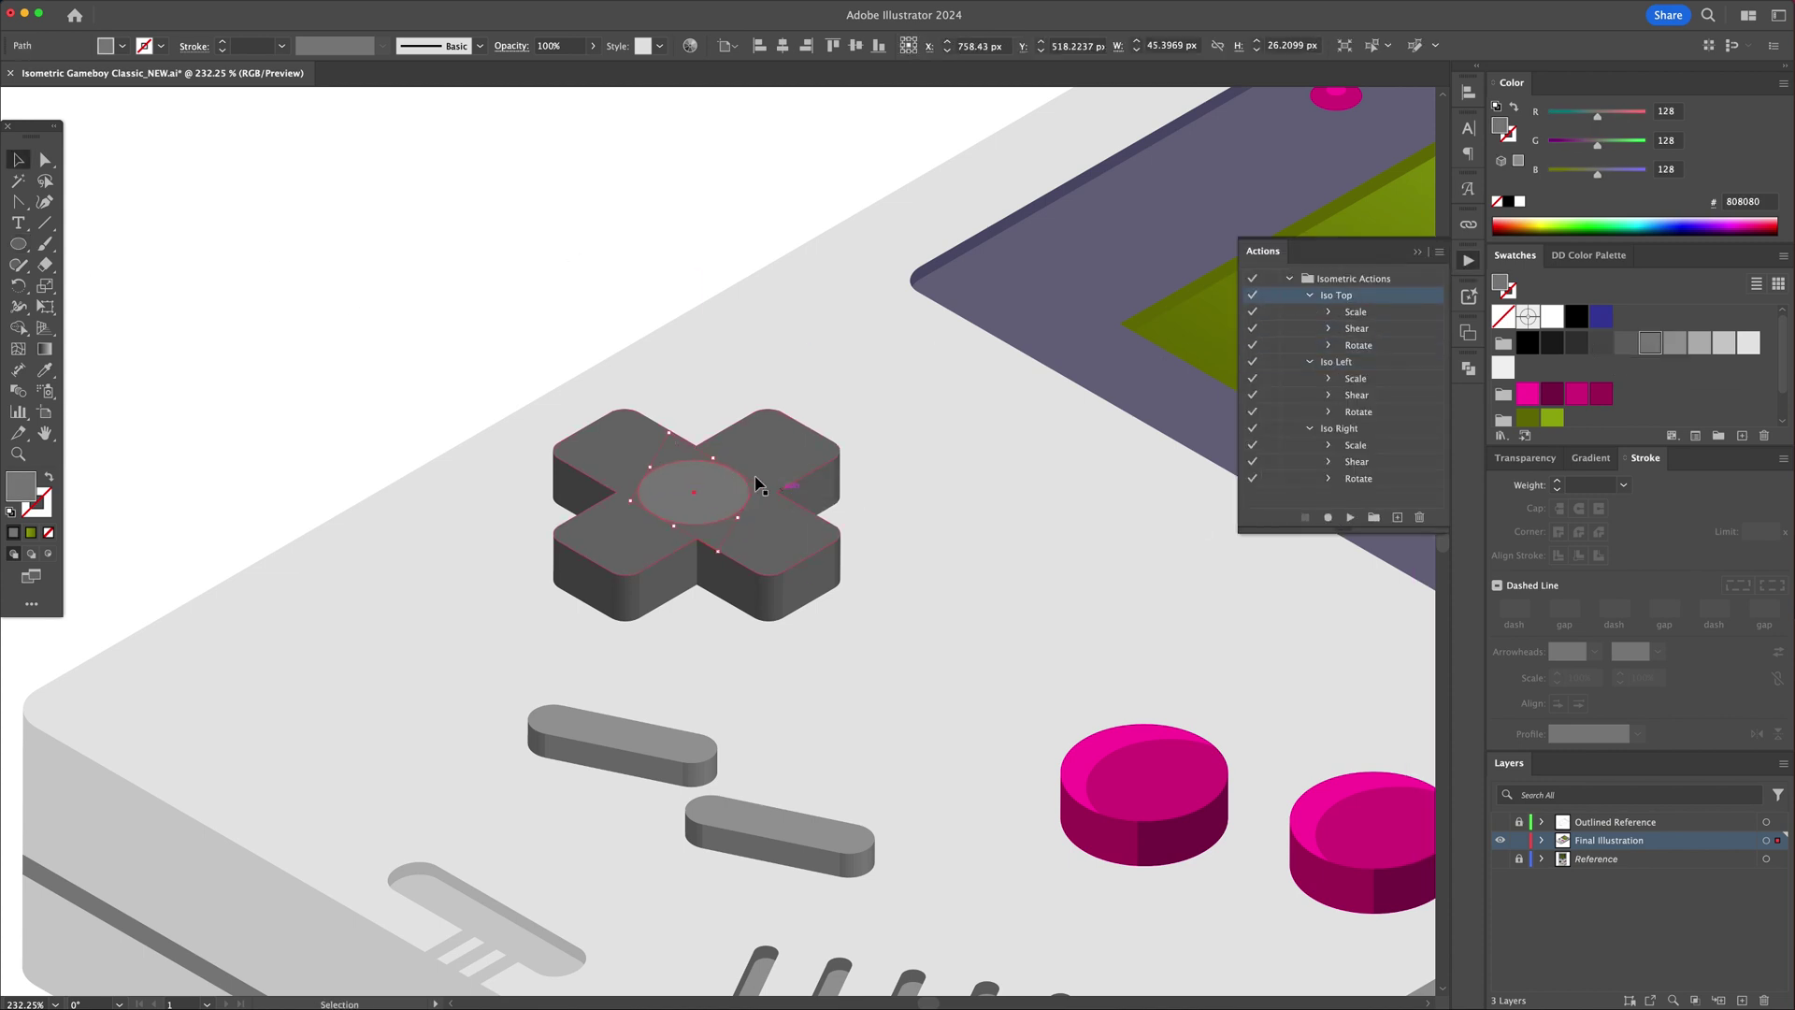
{"action": "left_click", "coordinate": [502, 331]}
Step: Create a new layer directly below the Final Illustration layer
{"action": "left_click", "coordinate": [1741, 1000]}
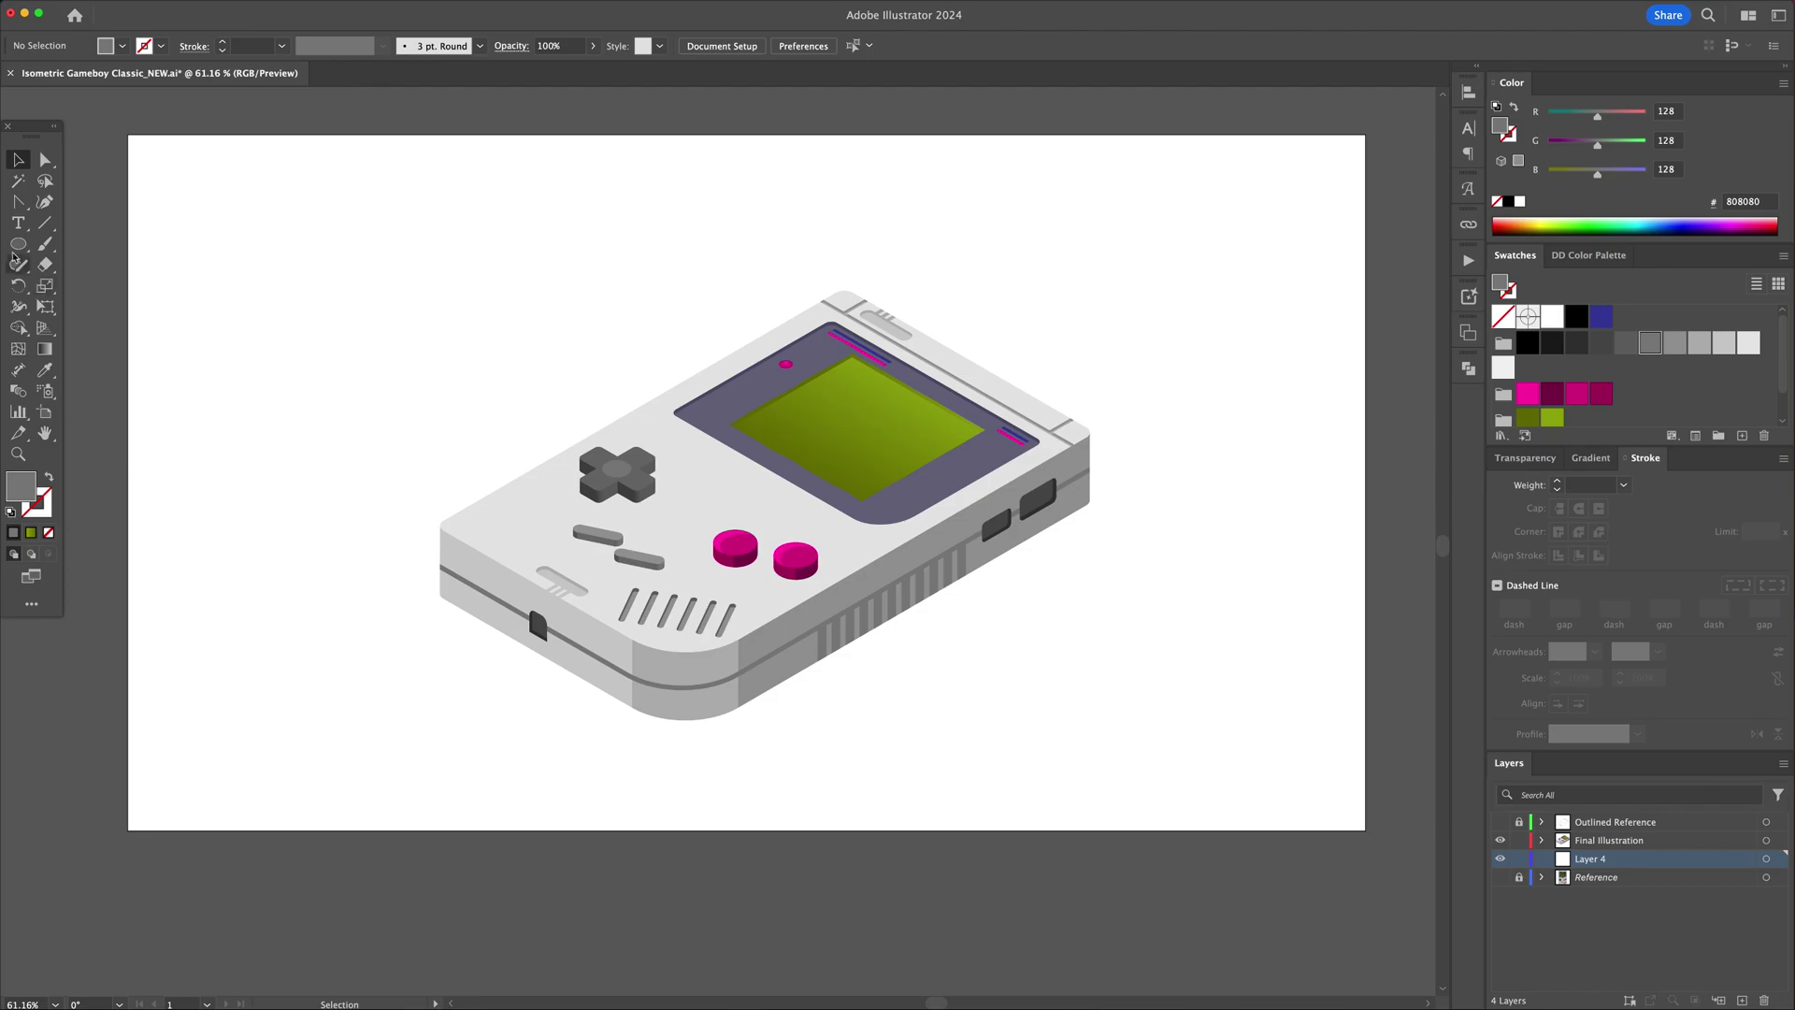